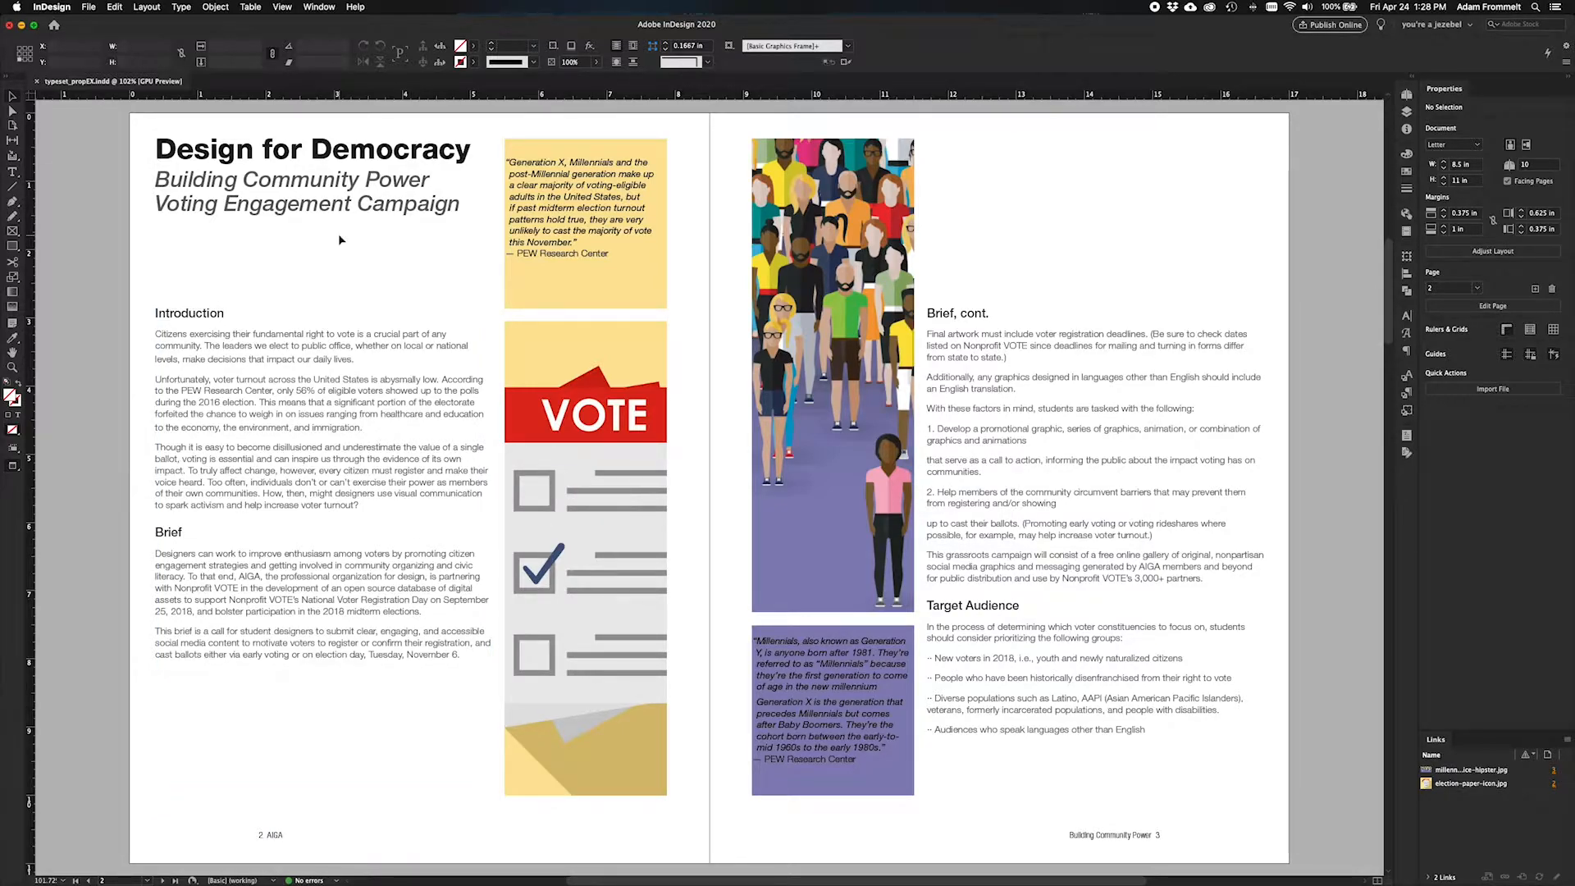
Check the character count of single body-text lines in the page 2 text frame using the Info readout.
{"action": "key", "text": "super+minus"}
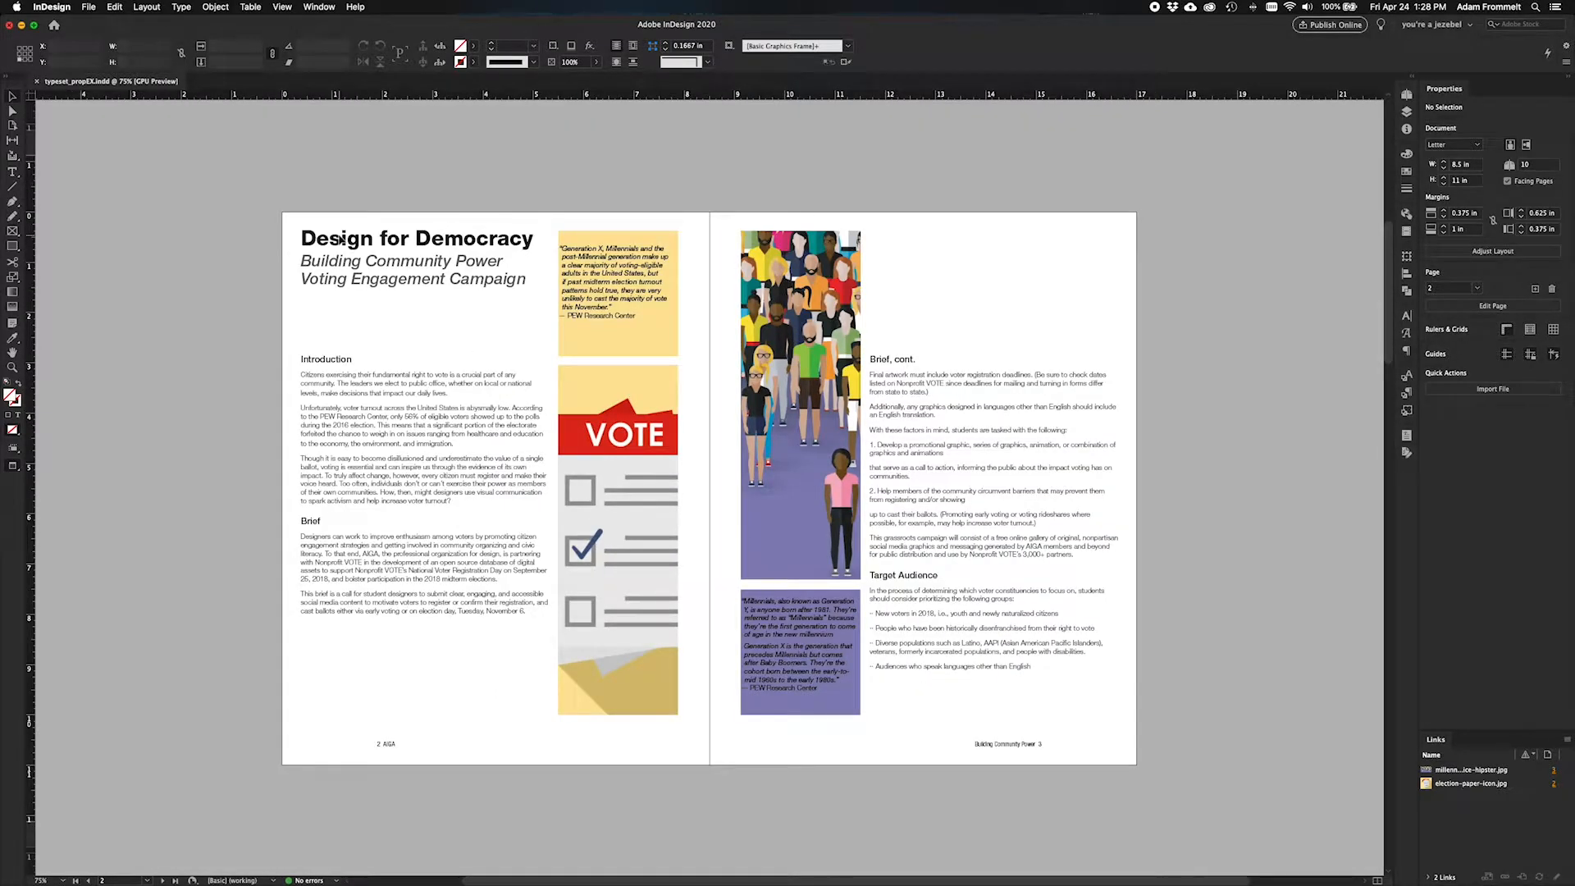
{"action": "key", "text": "super+minus"}
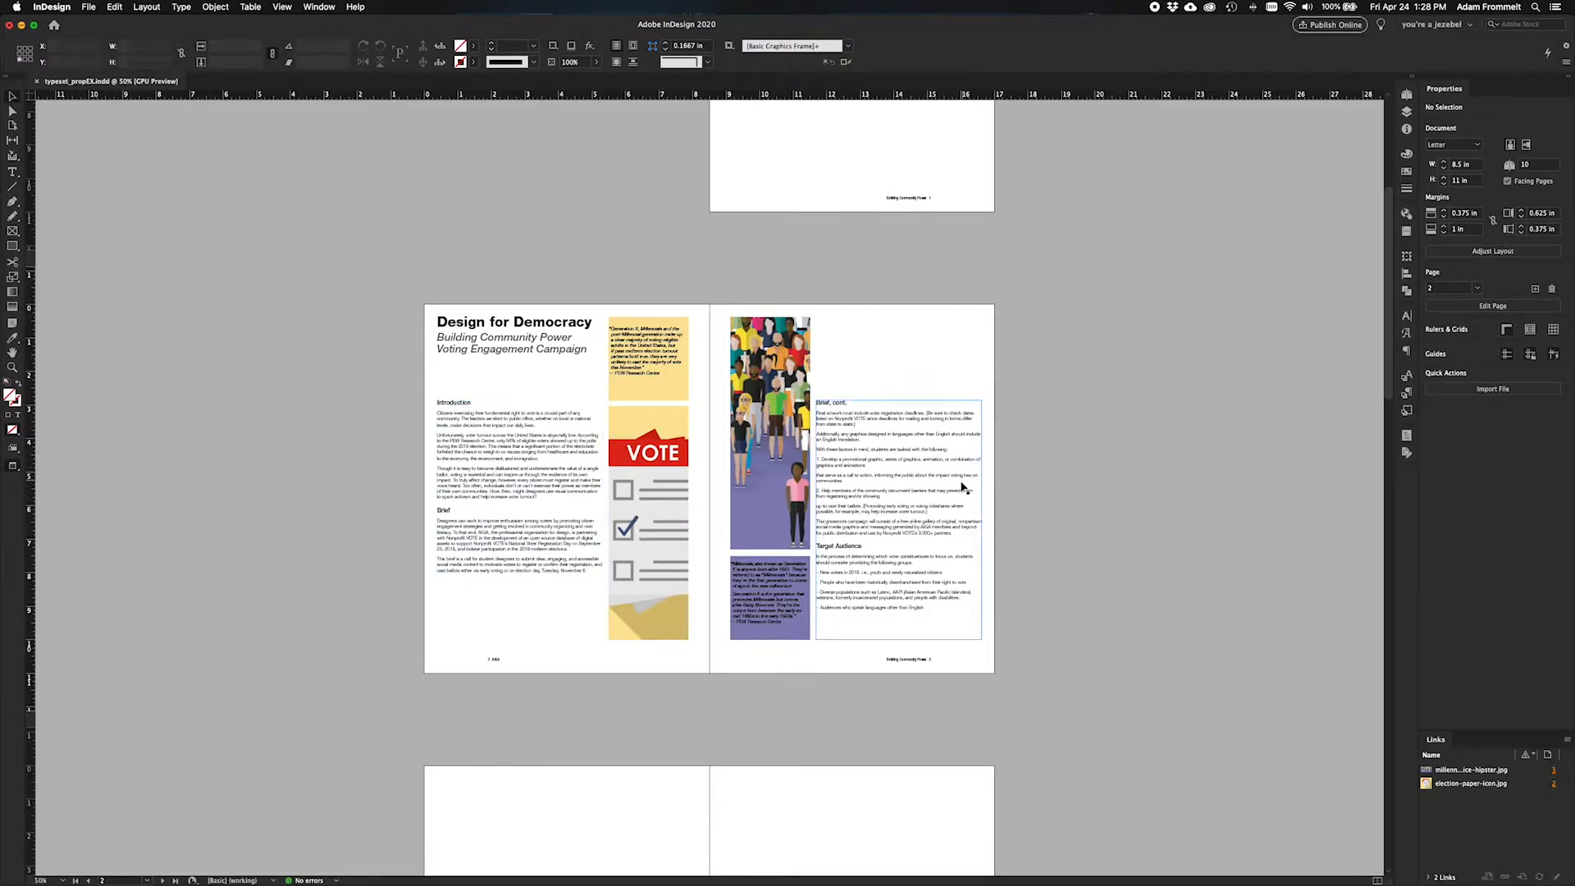
{"action": "left_click", "coordinate": [554, 454]}
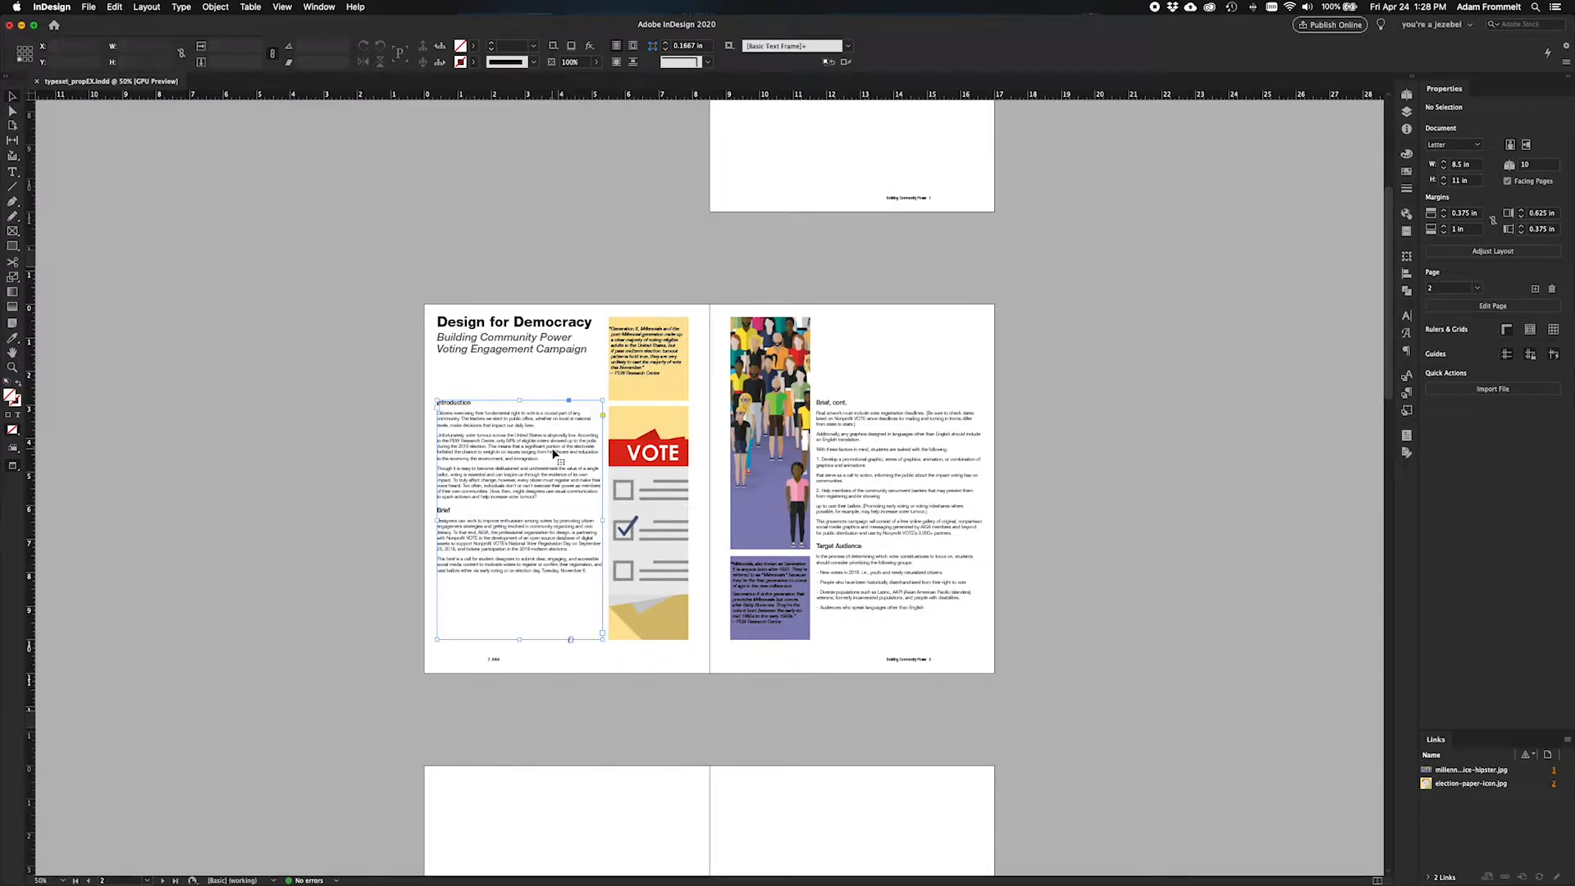
{"action": "key", "text": "super+equal"}
{"action": "key", "text": "super+equal"}
{"action": "key", "text": "super+equal"}
{"action": "key", "text": "super+equal"}
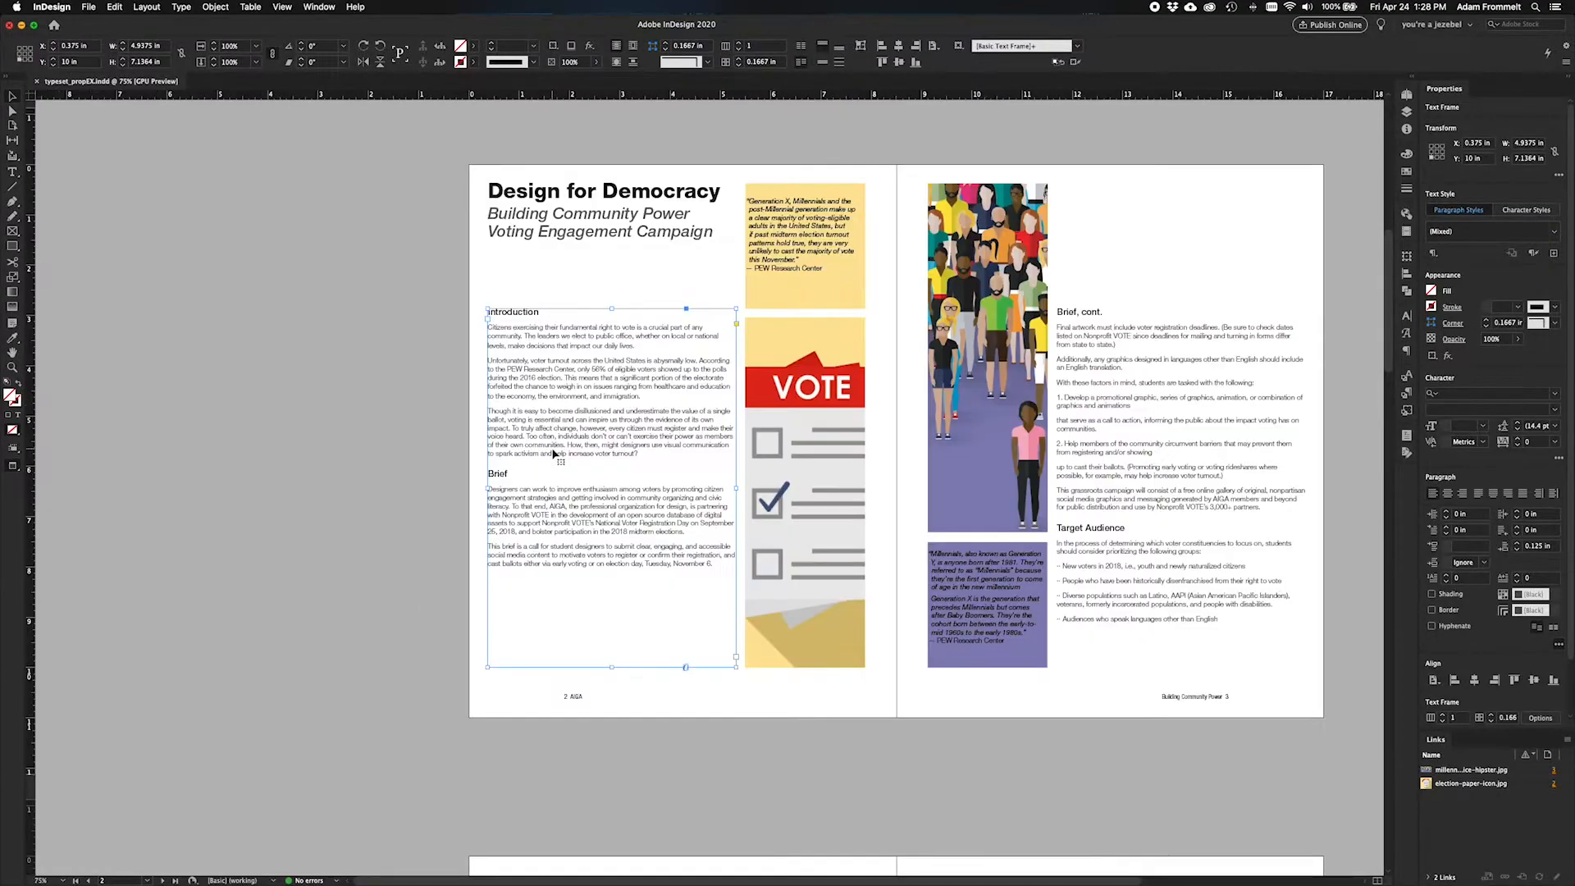
{"action": "scroll", "coordinate": [554, 454], "scroll_direction": "right", "scroll_amount": 5}
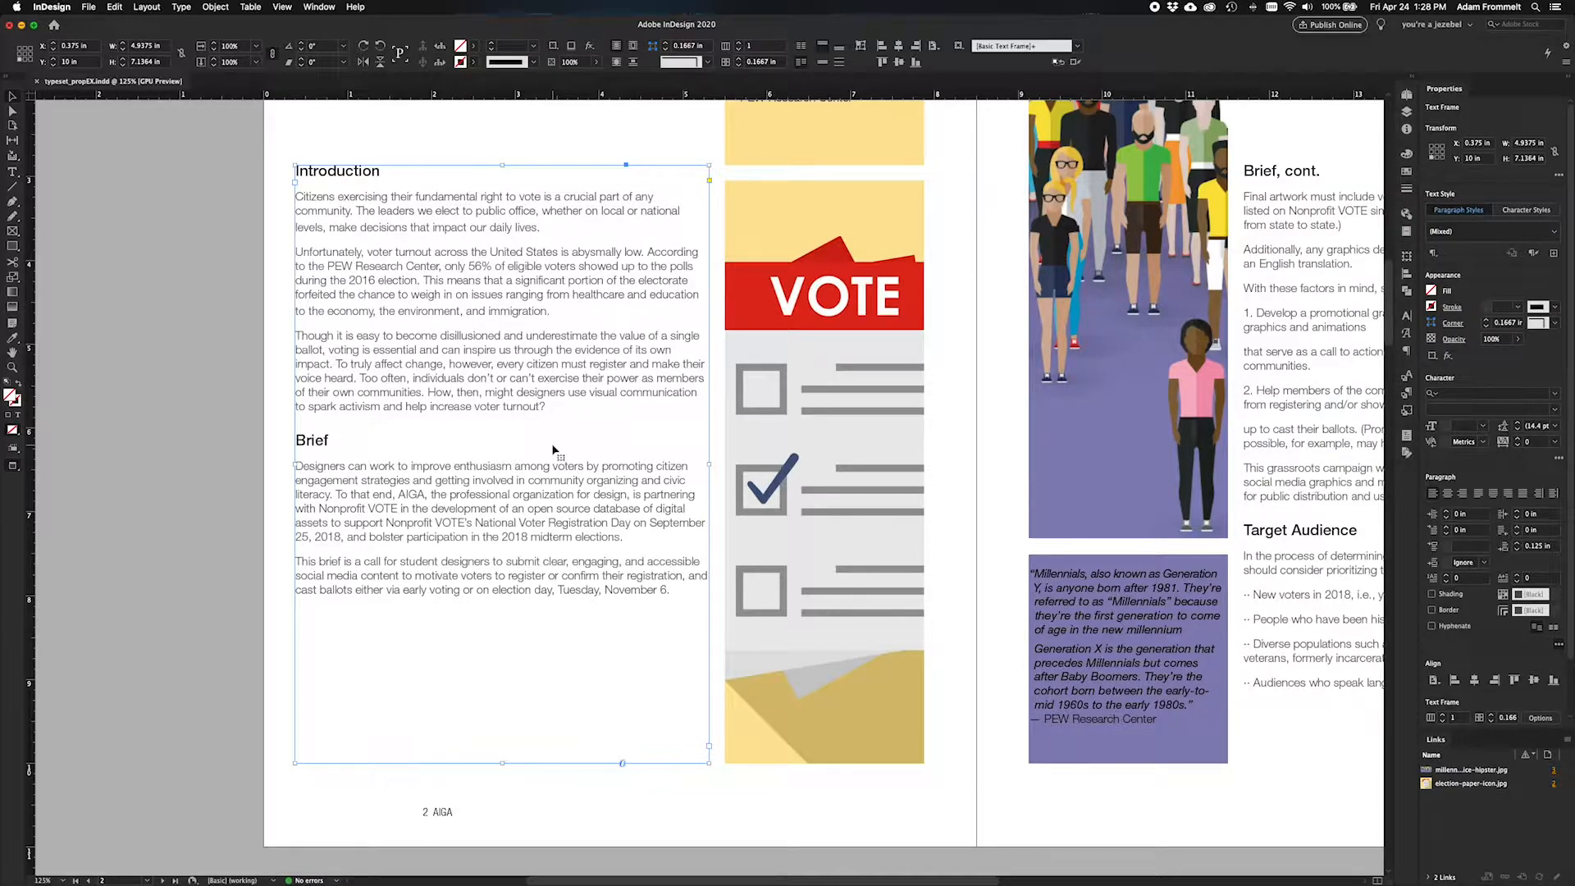
{"action": "left_click", "coordinate": [579, 379]}
{"action": "triple_click", "coordinate": [578, 379]}
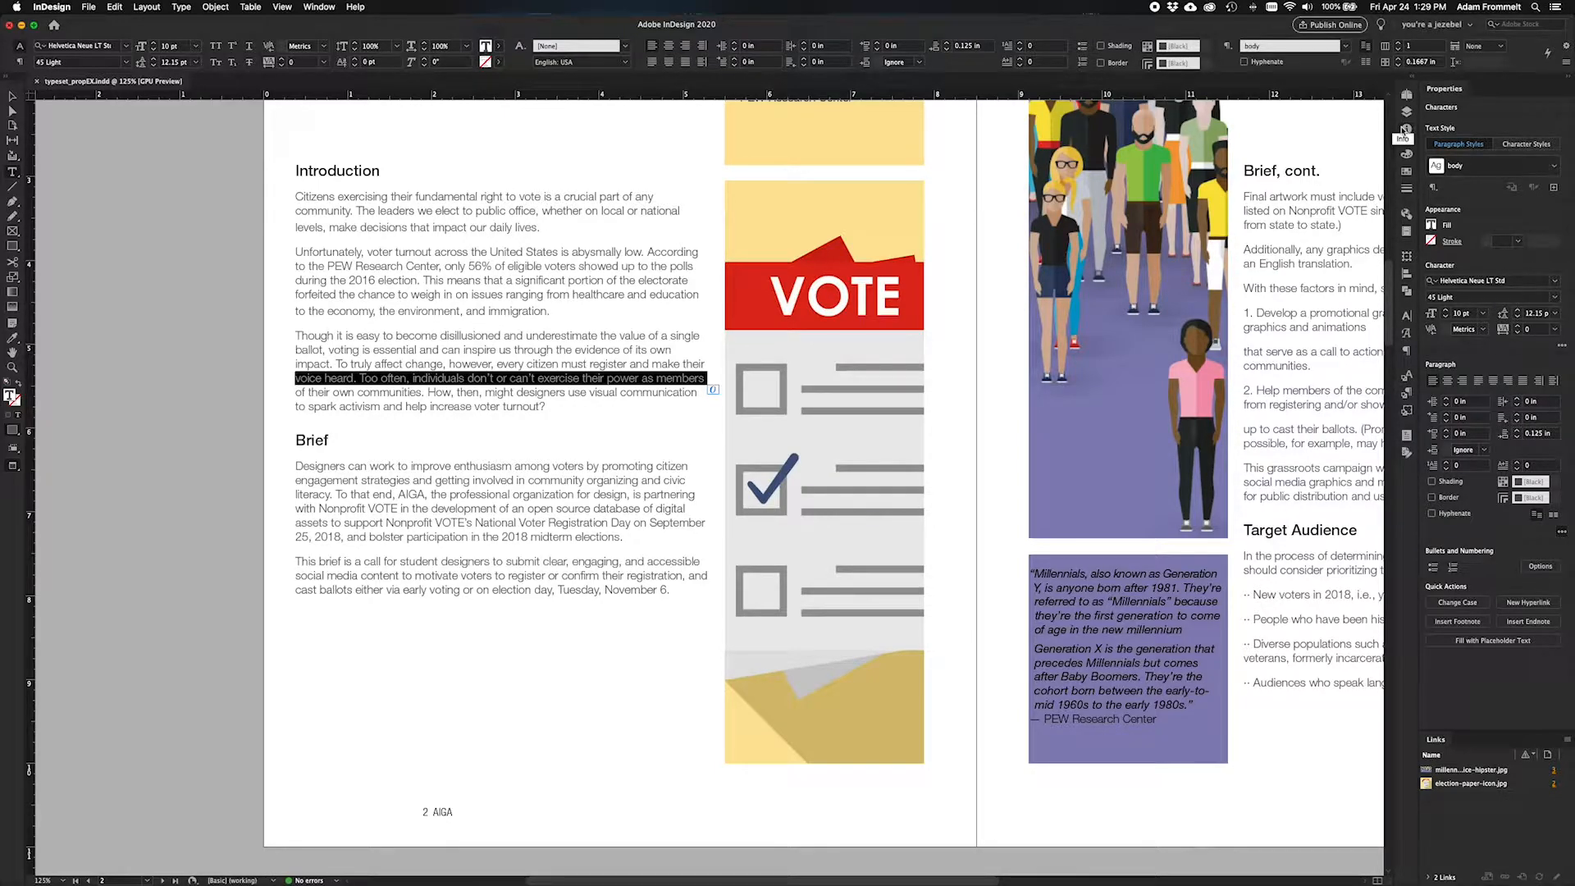
{"action": "triple_click", "coordinate": [691, 521]}
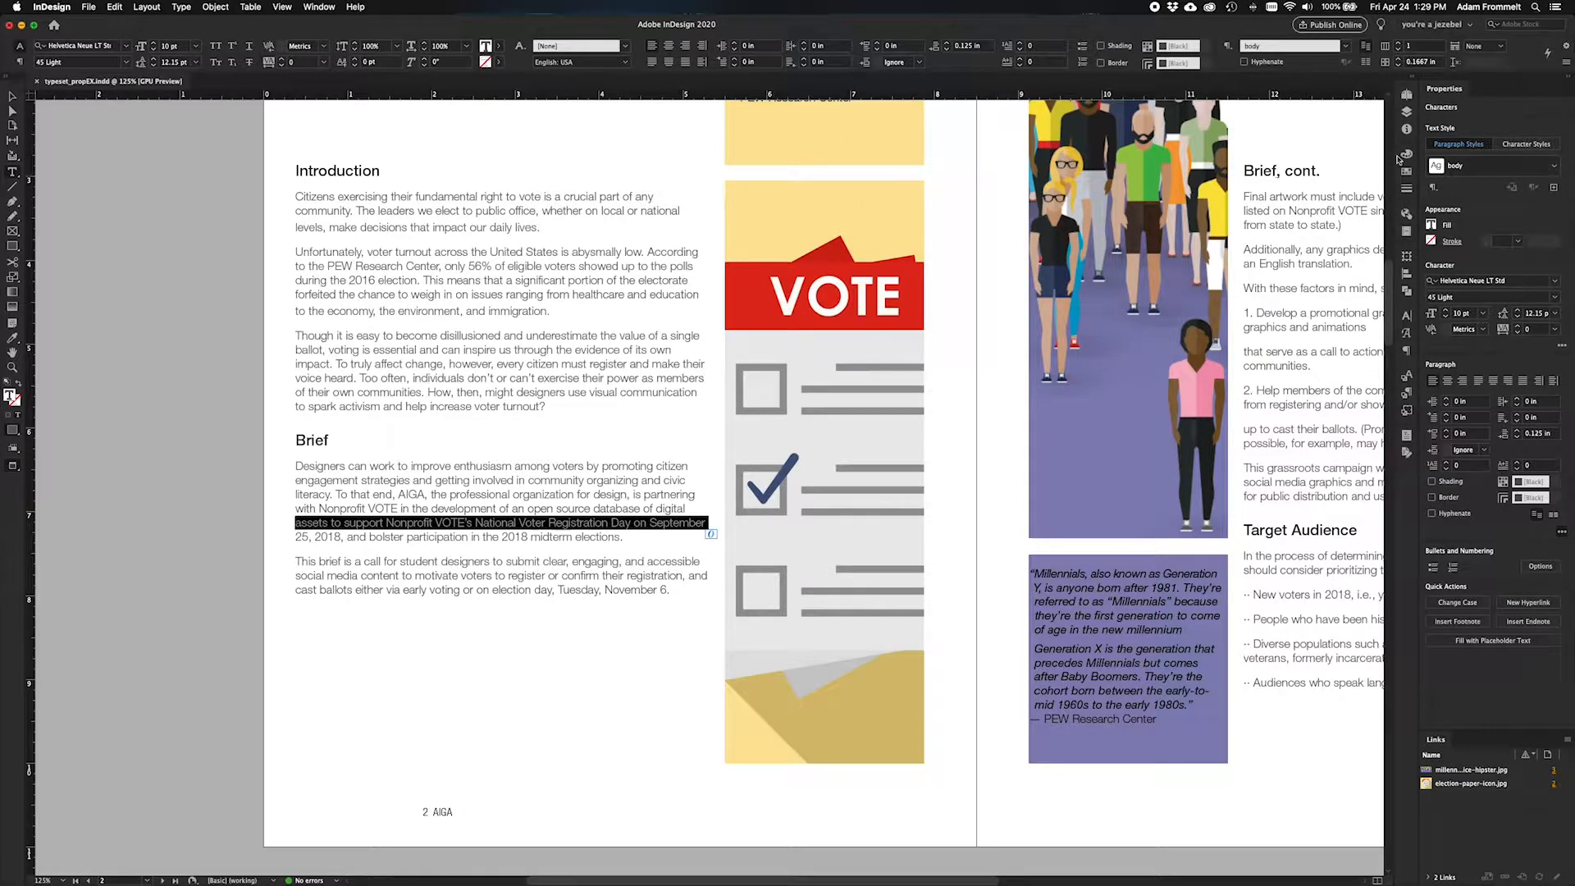
{"action": "left_click", "coordinate": [1406, 129]}
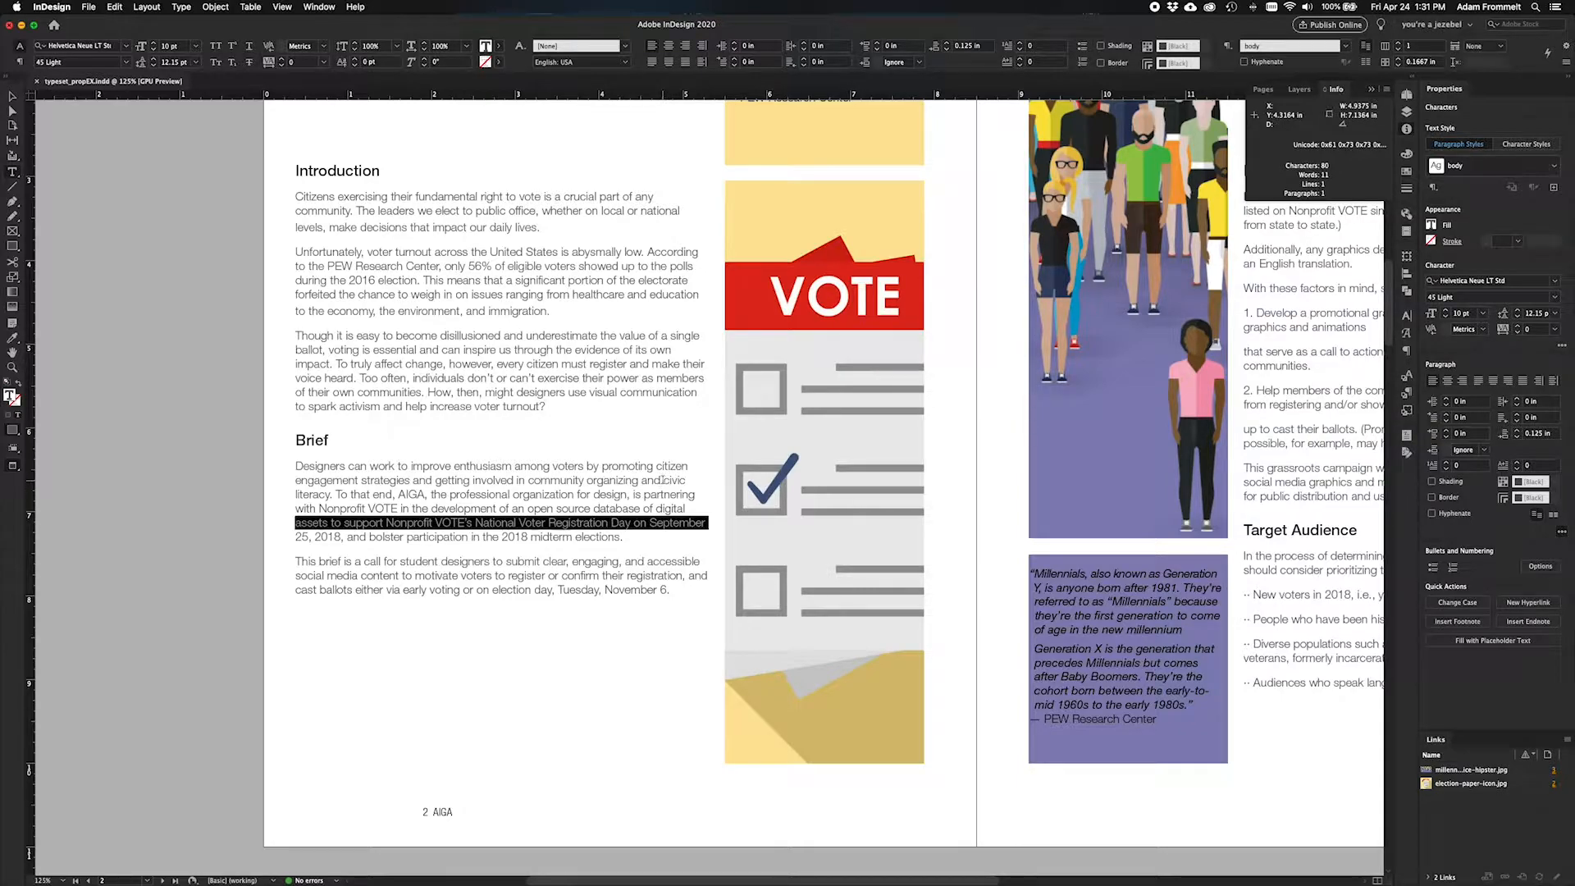
{"action": "left_click", "coordinate": [1368, 91]}
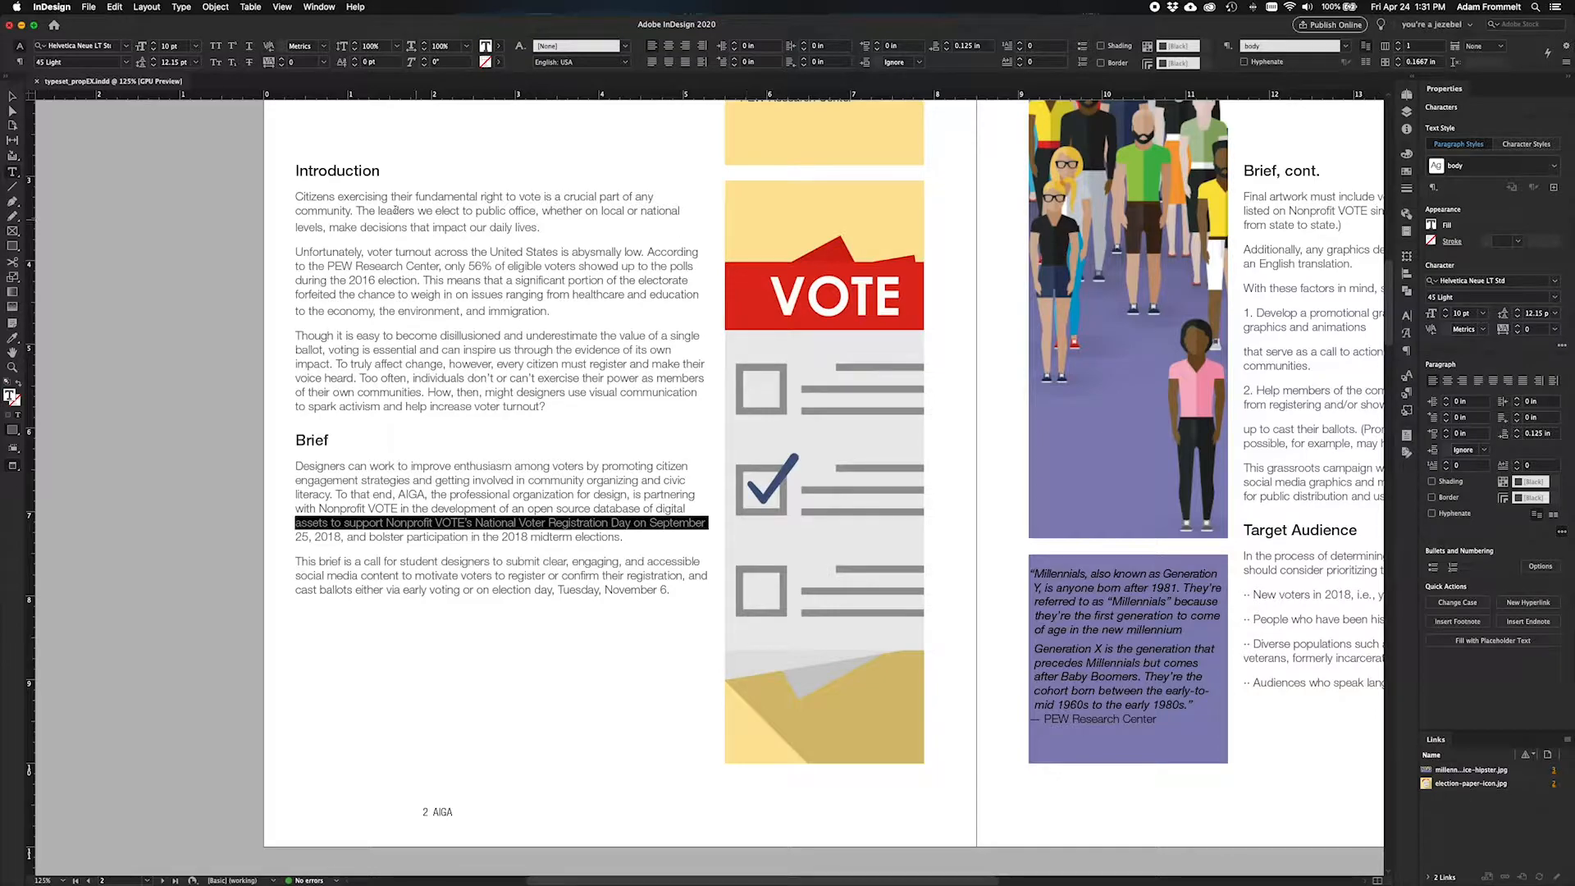
Deselect the text frame and switch the spread from preview to the normal view with guides and hidden characters.
{"action": "left_click", "coordinate": [12, 96]}
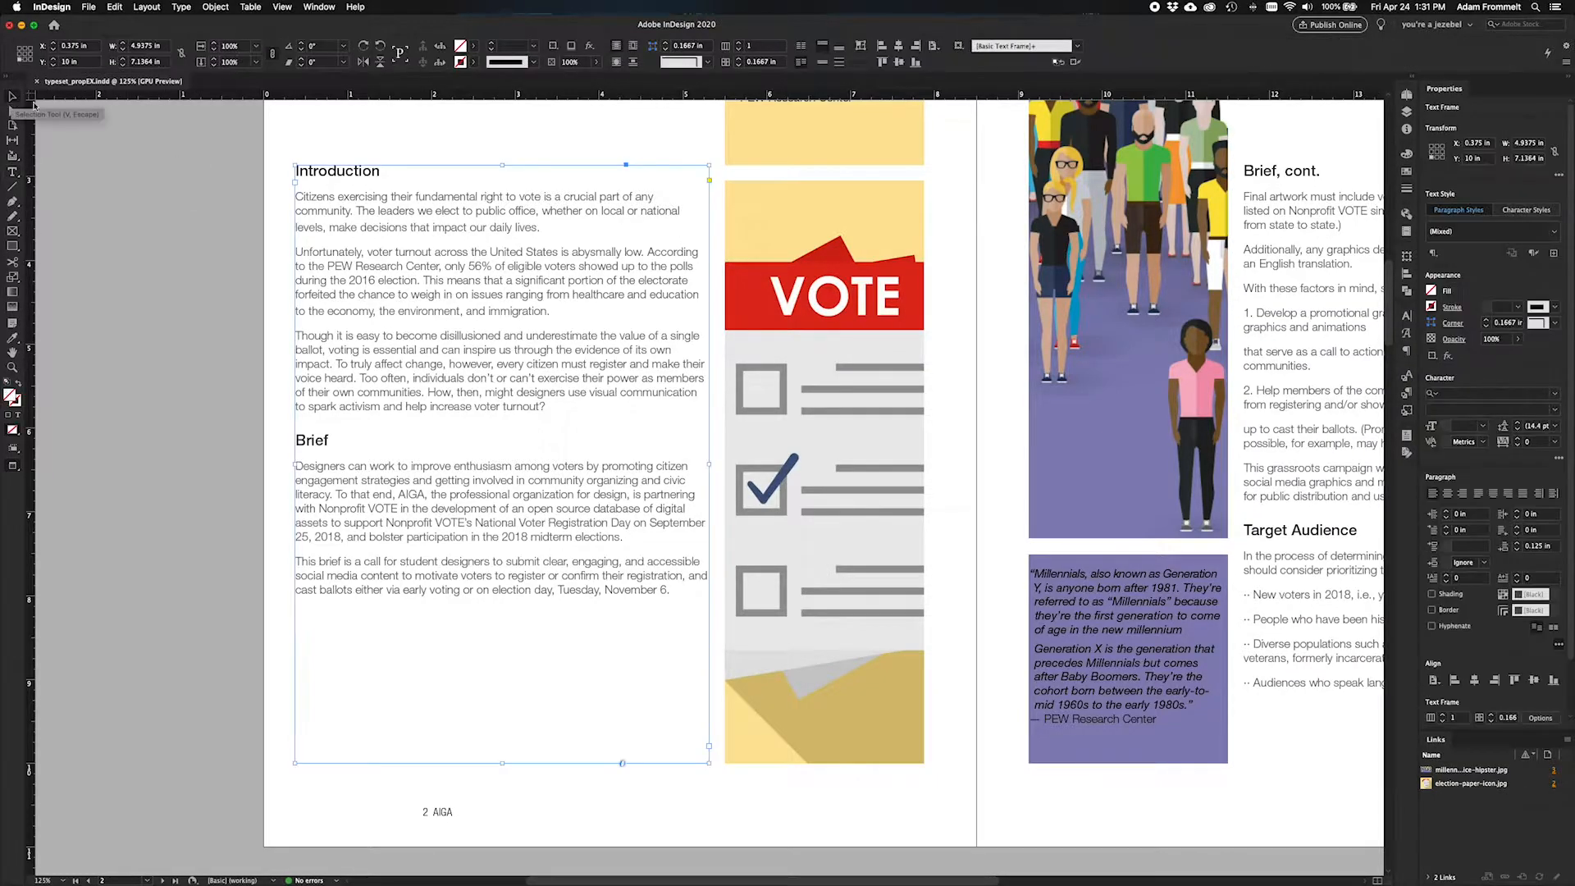
{"action": "left_click", "coordinate": [464, 137]}
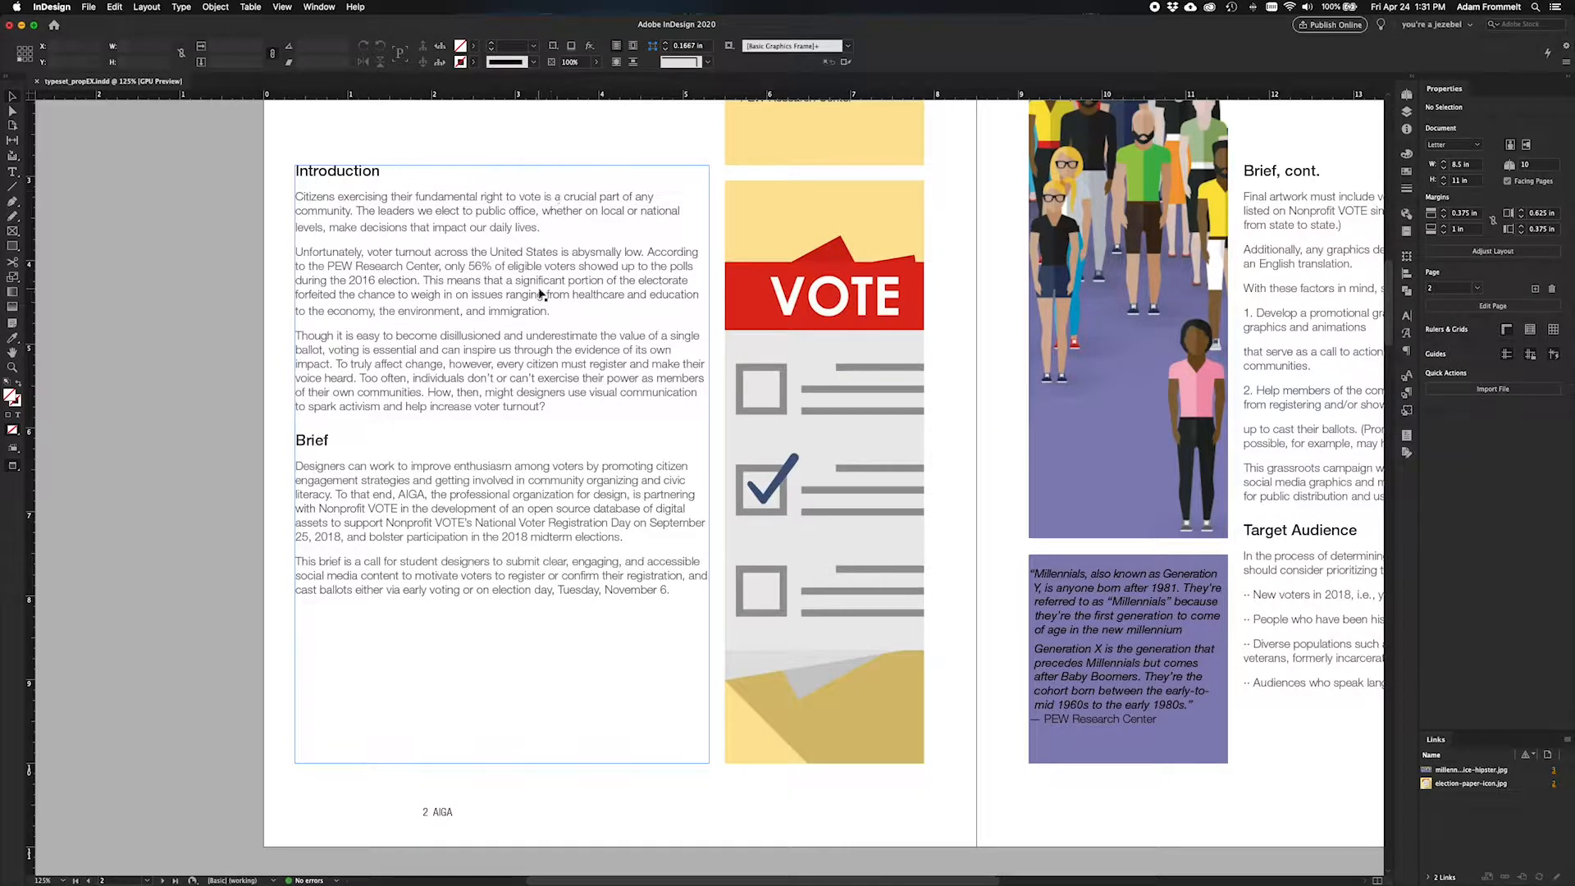
{"action": "key", "text": "w"}
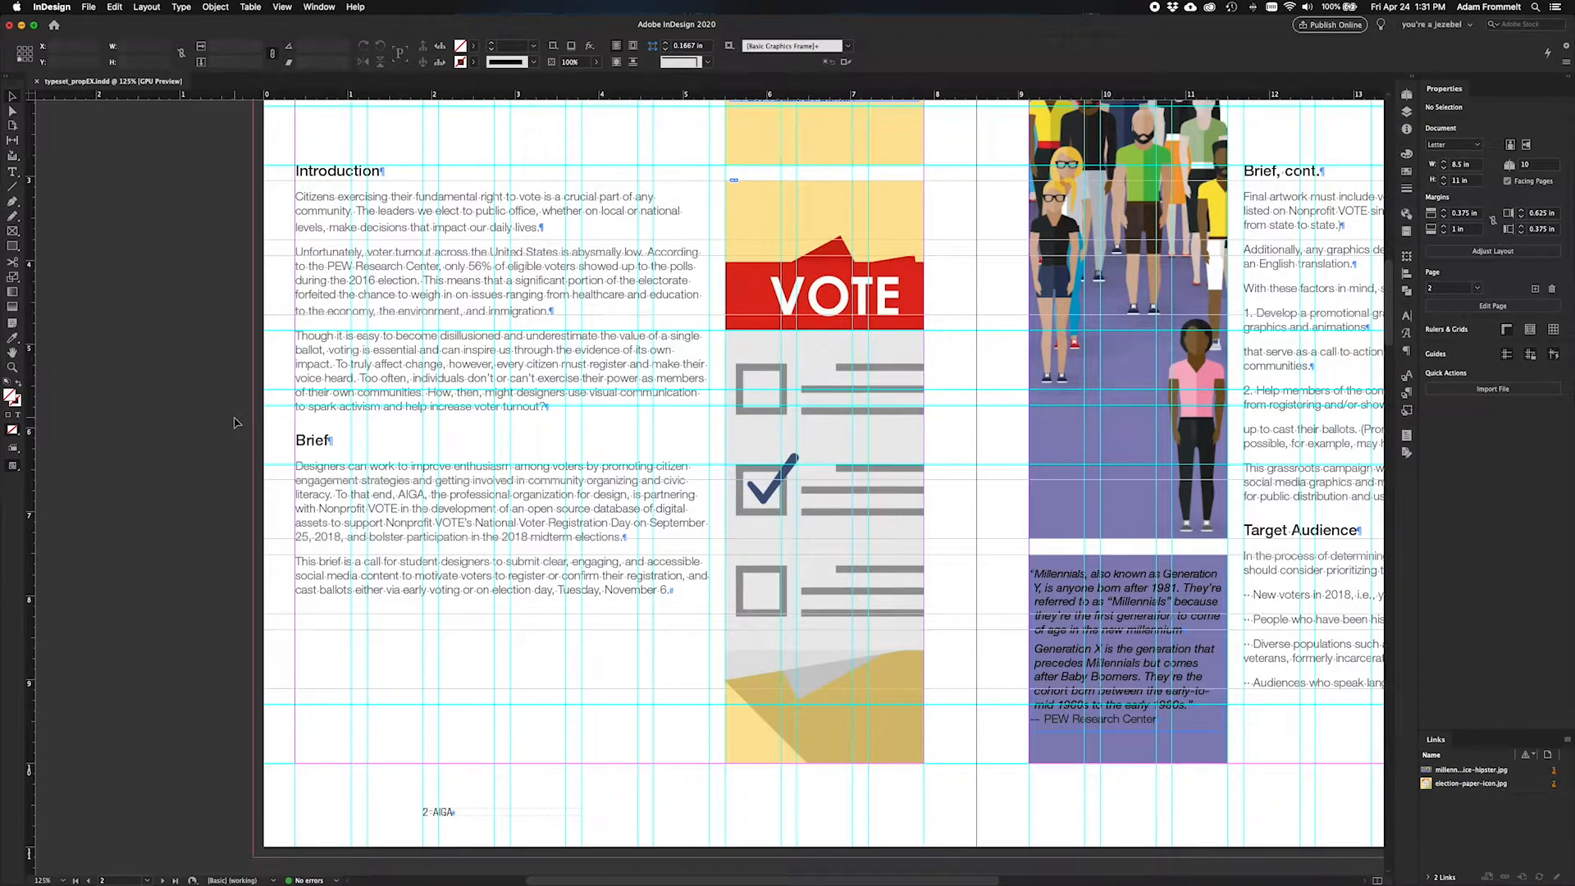
{"action": "key", "text": "w"}
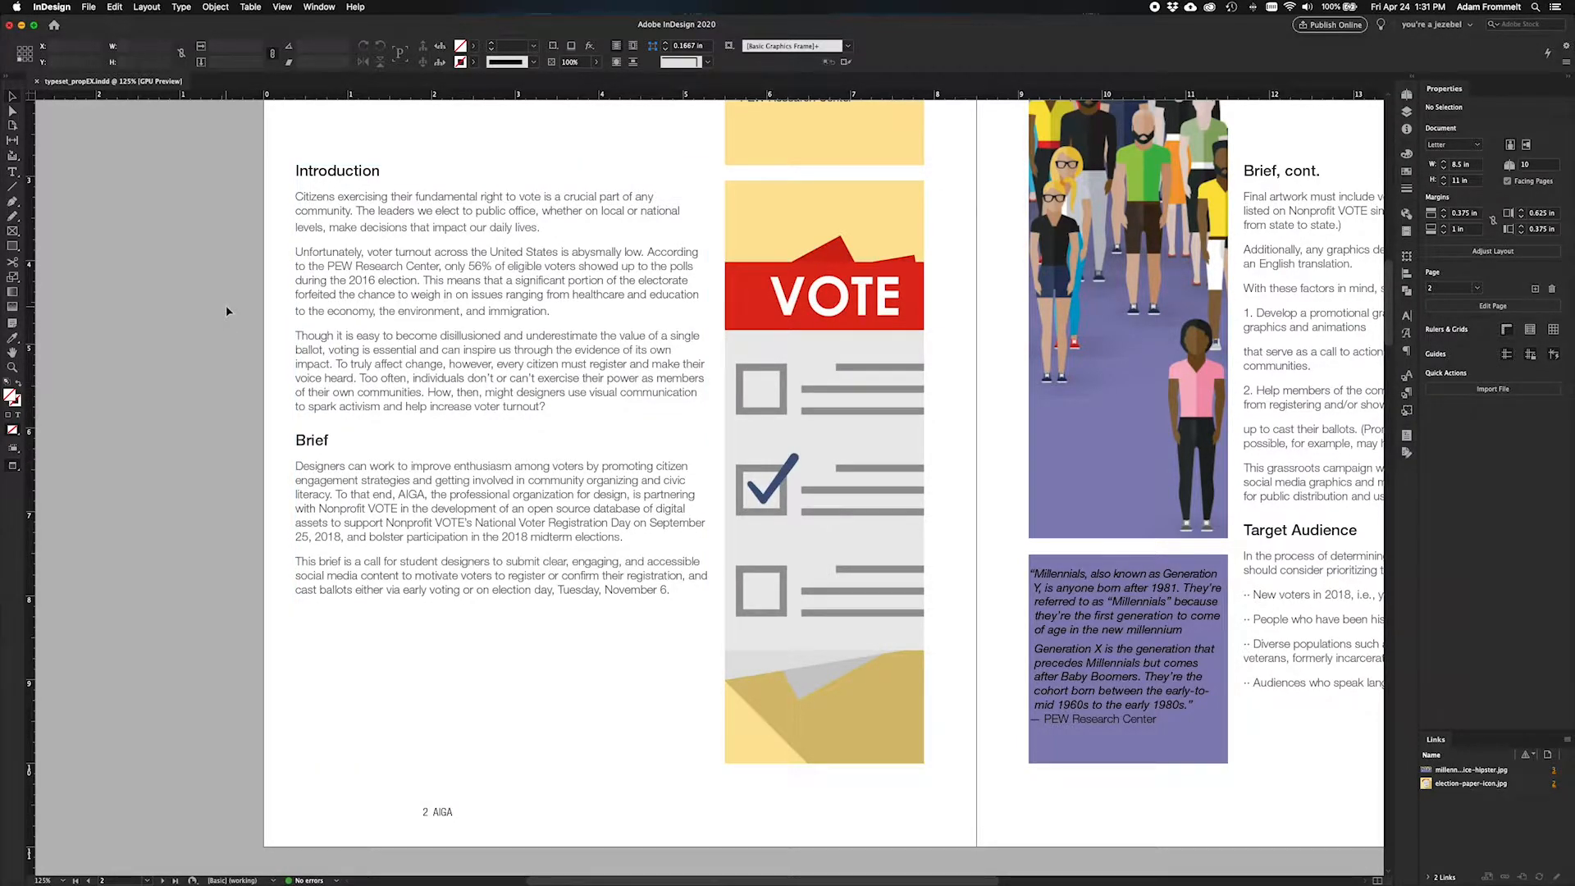
{"action": "key", "text": "w"}
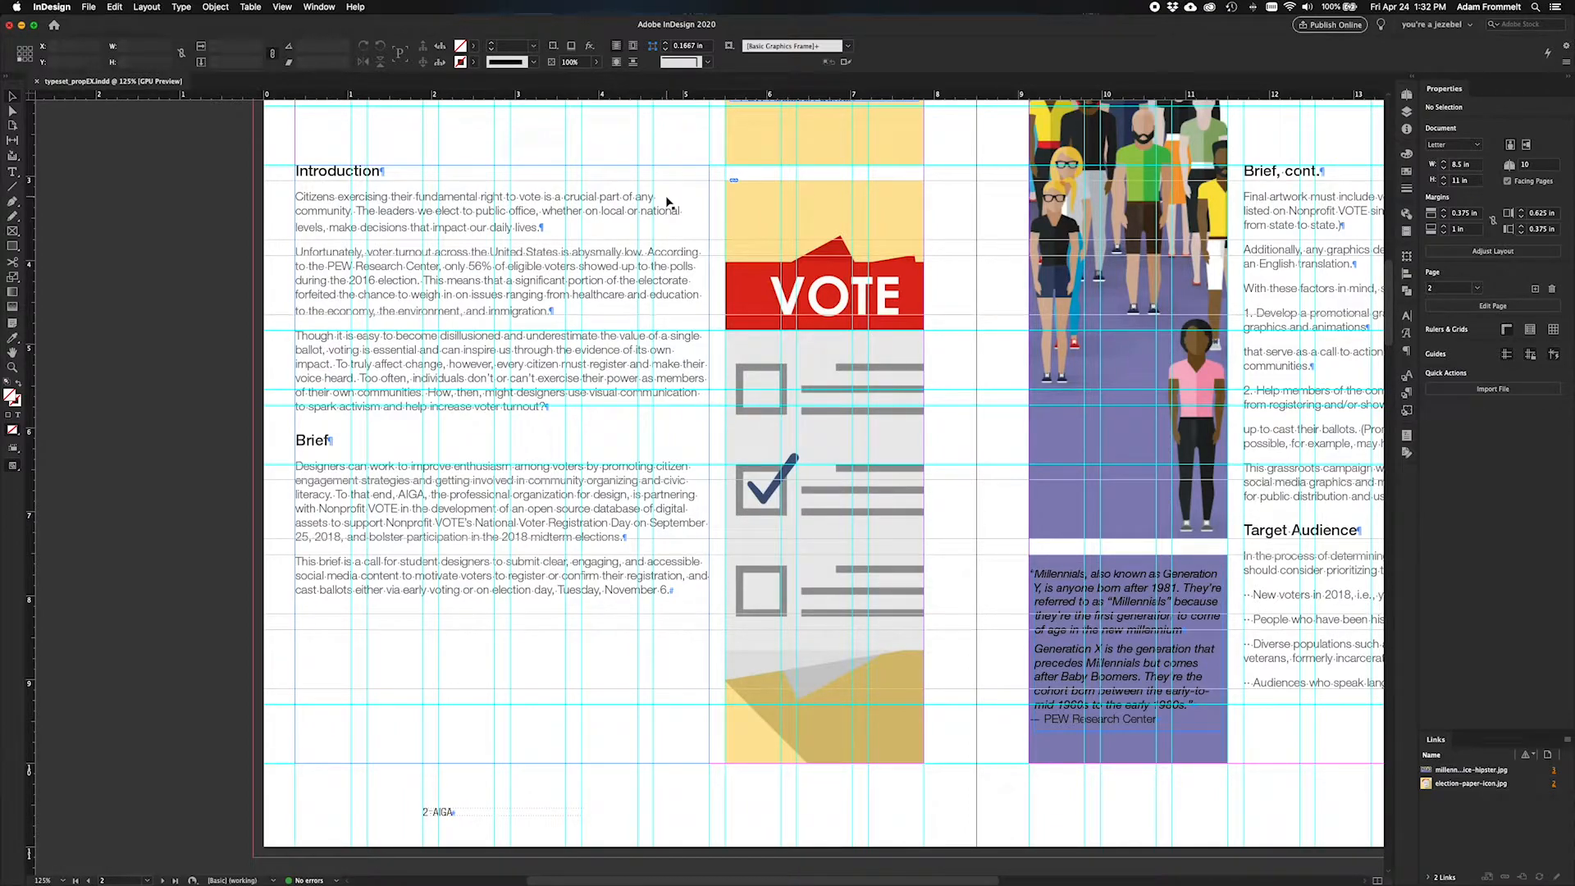
Set the tracking to 10 for the line beginning "during the 2016 election" in the second Introduction paragraph.
{"action": "left_click", "coordinate": [693, 392]}
{"action": "mouse_move", "coordinate": [710, 465]}
{"action": "left_mouse_down"}
{"action": "mouse_move", "coordinate": [663, 461]}
{"action": "mouse_move", "coordinate": [710, 461]}
{"action": "left_mouse_up"}
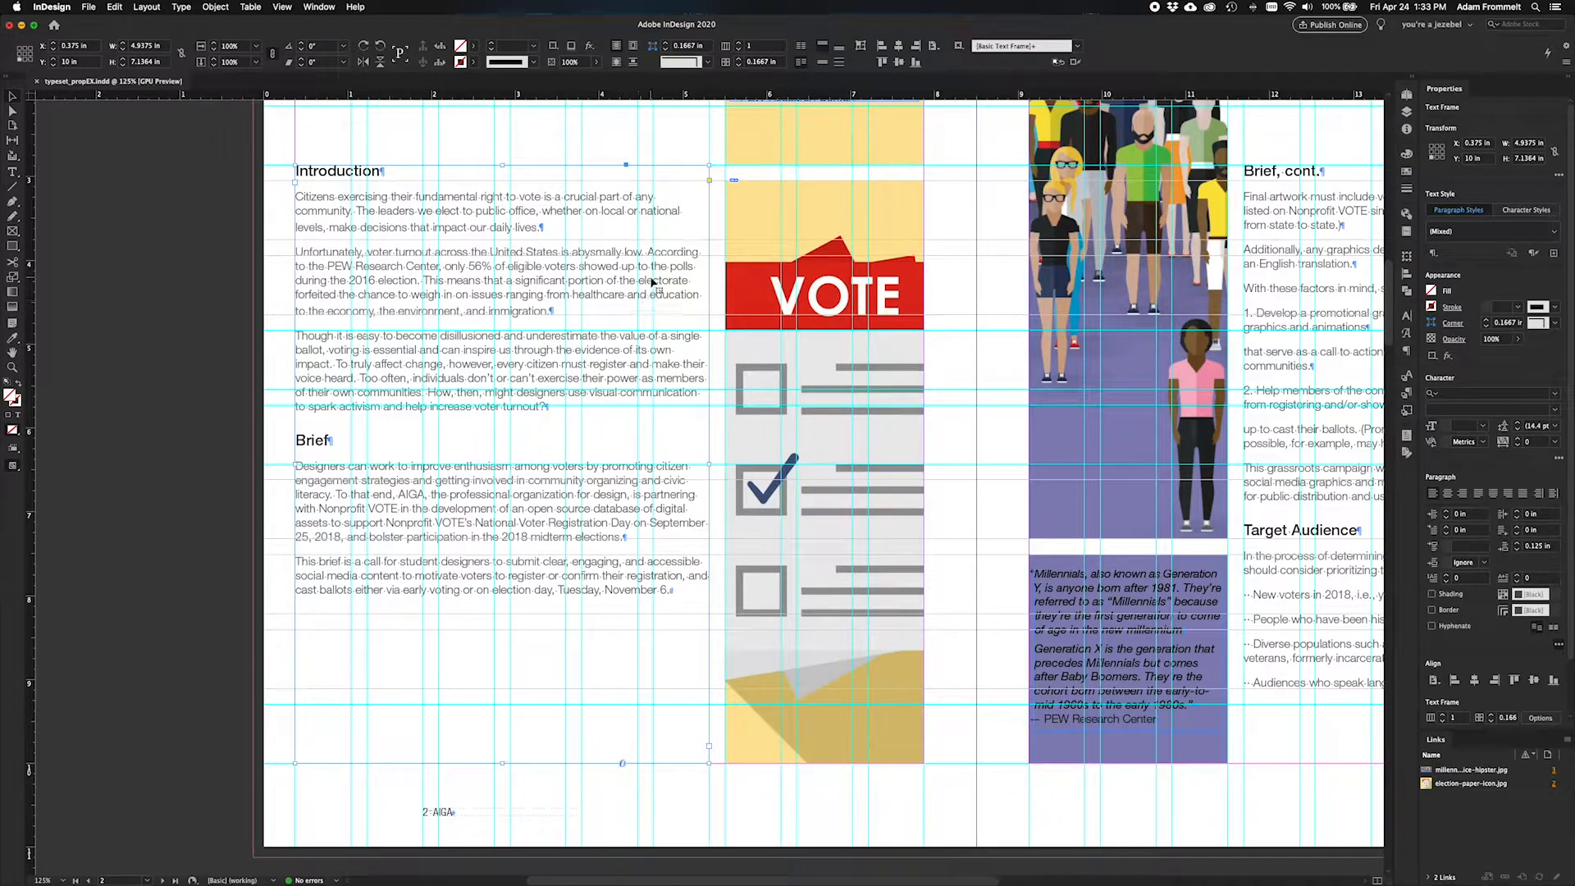
{"action": "double_click", "coordinate": [541, 310]}
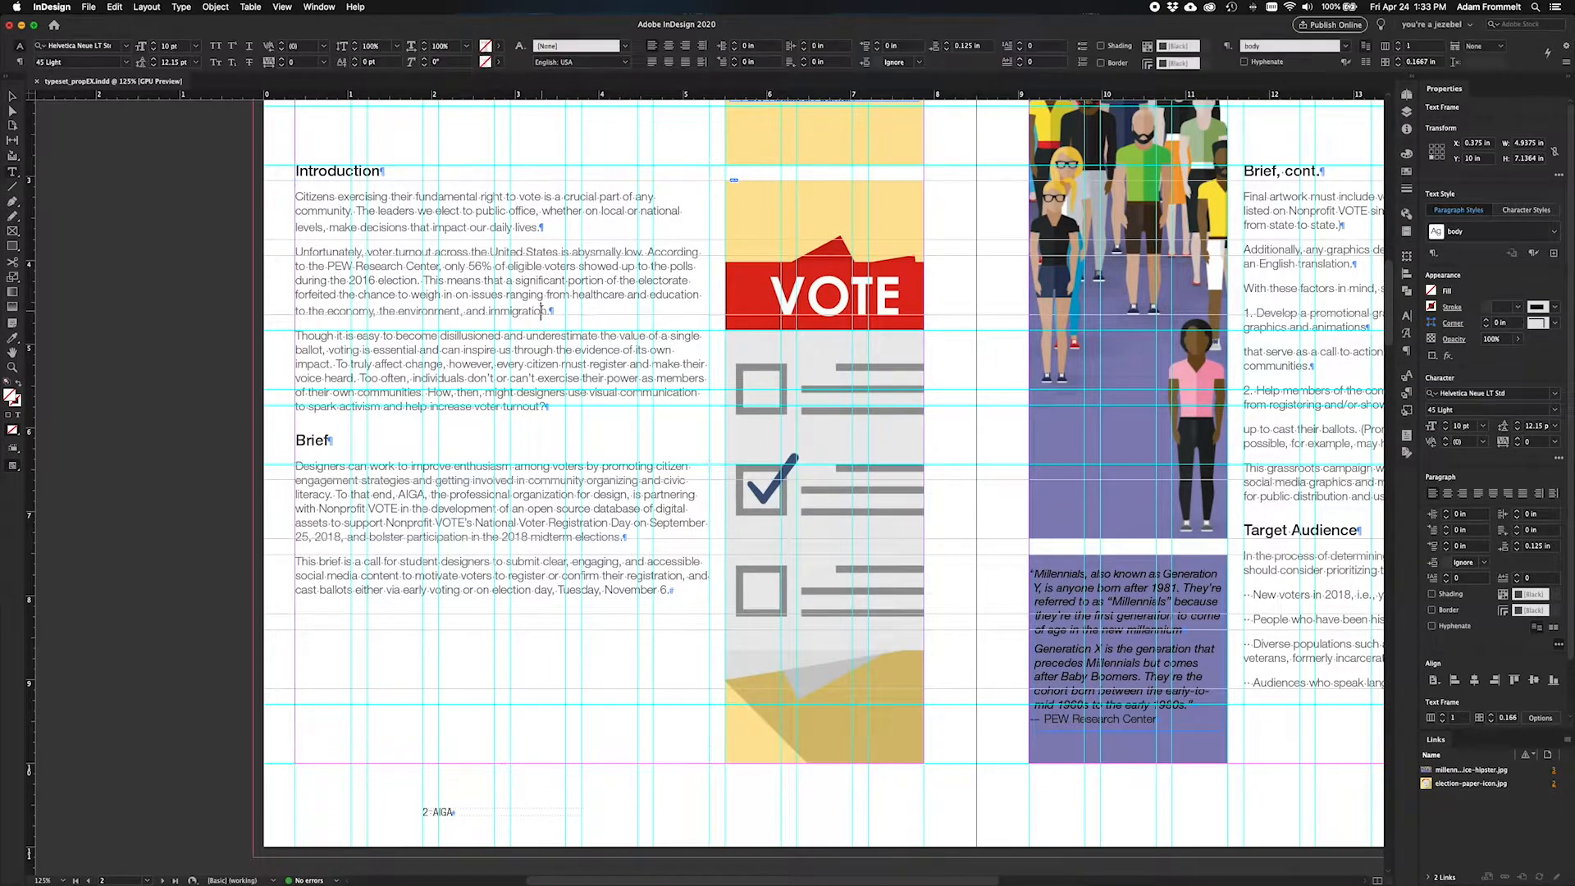
{"action": "left_click_drag", "start_coordinate": [550, 312], "coordinate": [283, 279]}
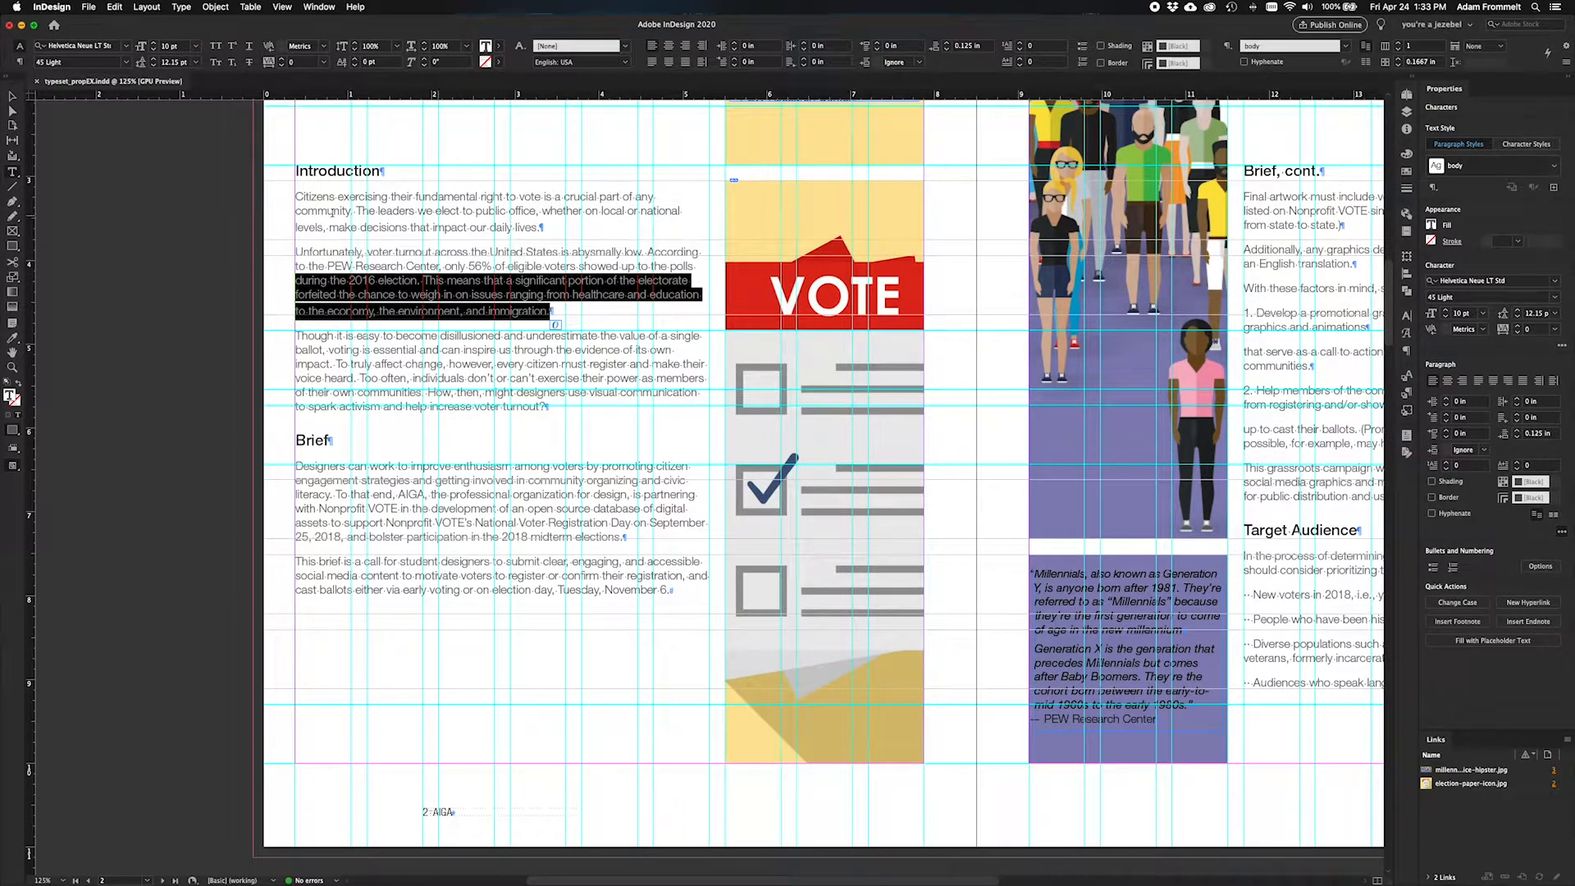
{"action": "left_click", "coordinate": [598, 287]}
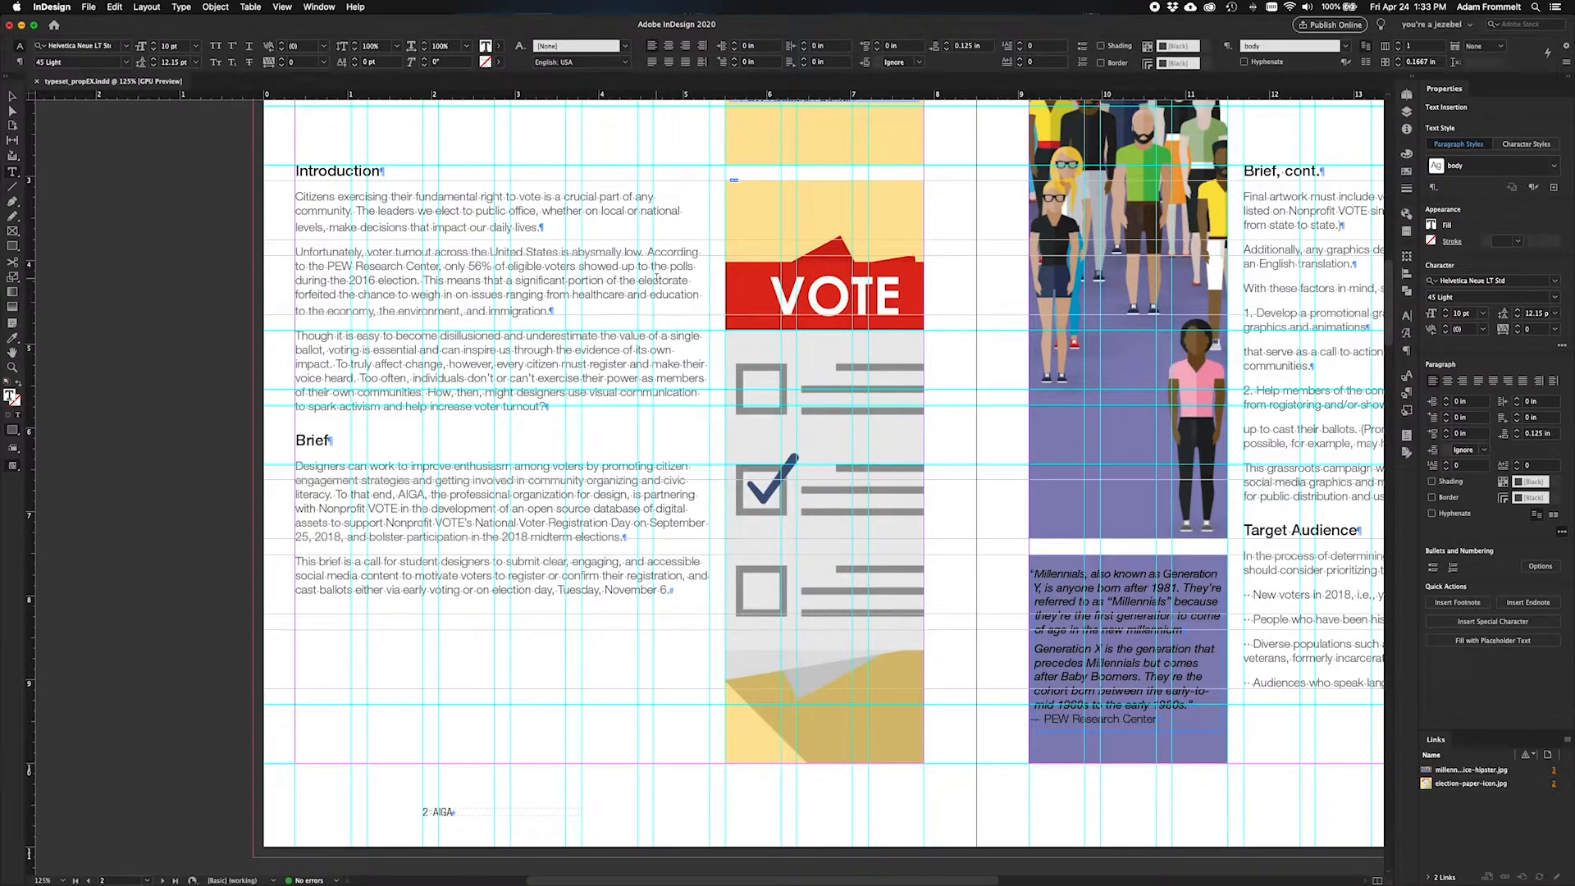
{"action": "triple_click", "coordinate": [671, 280]}
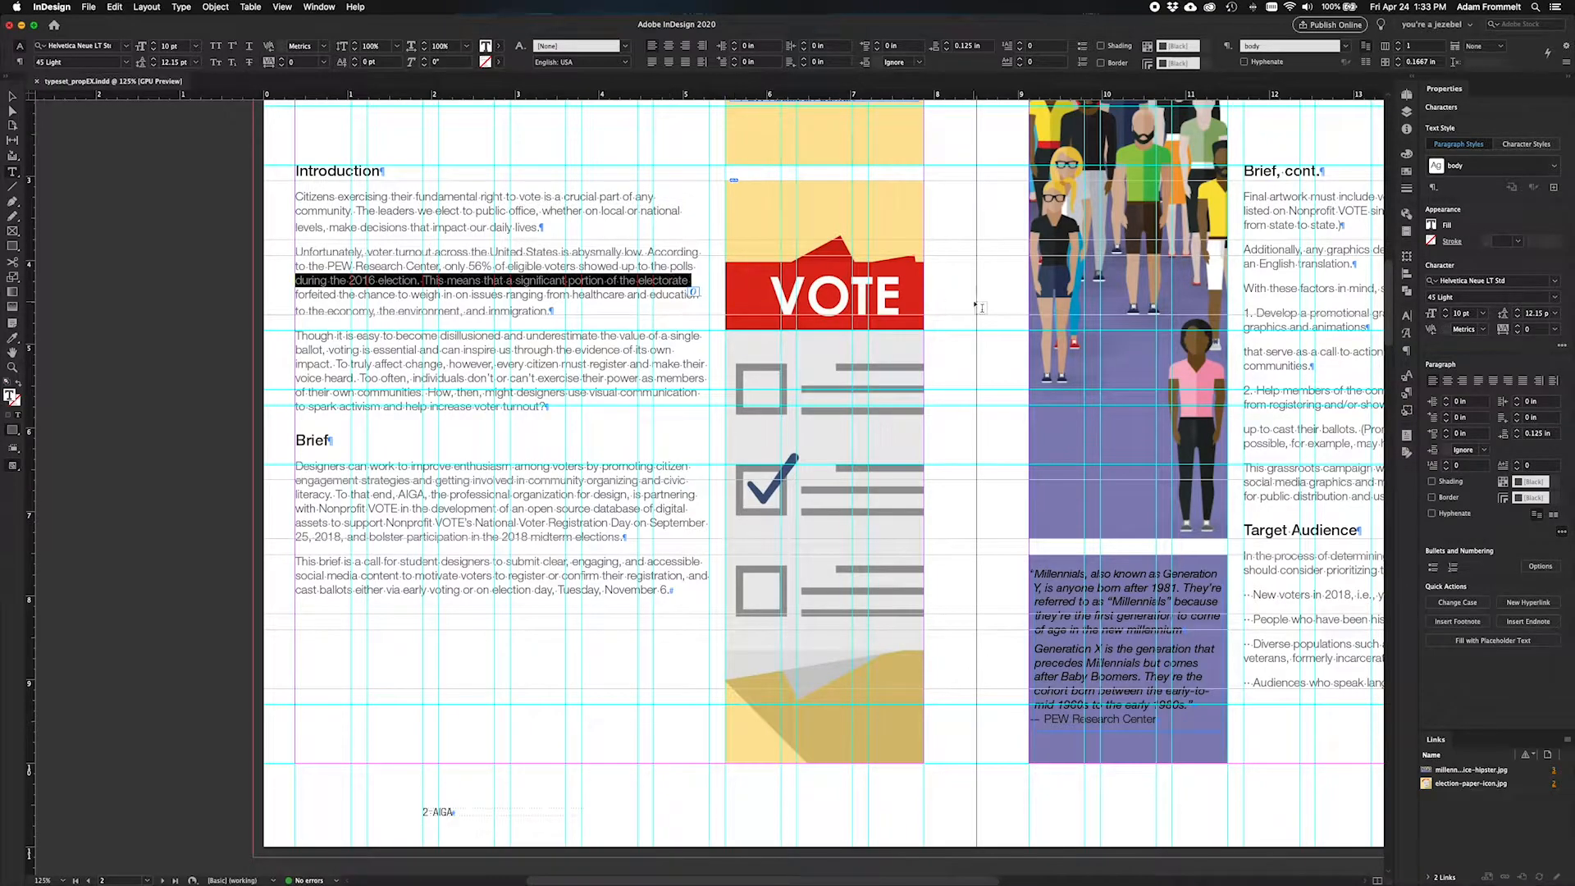
{"action": "left_click", "coordinate": [1554, 329]}
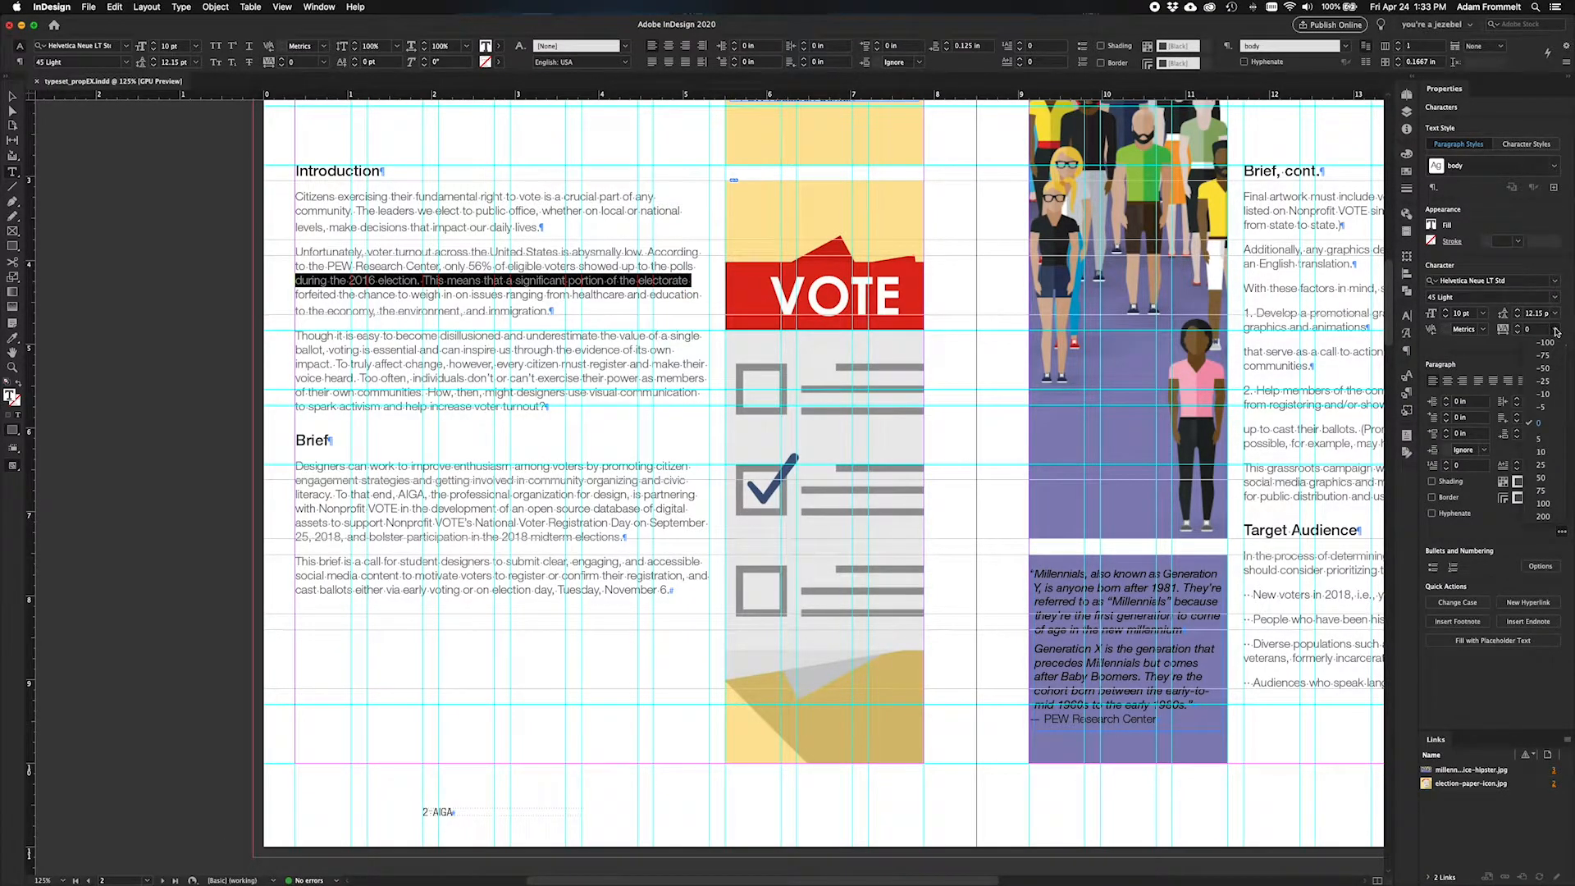
{"action": "left_click", "coordinate": [1539, 452]}
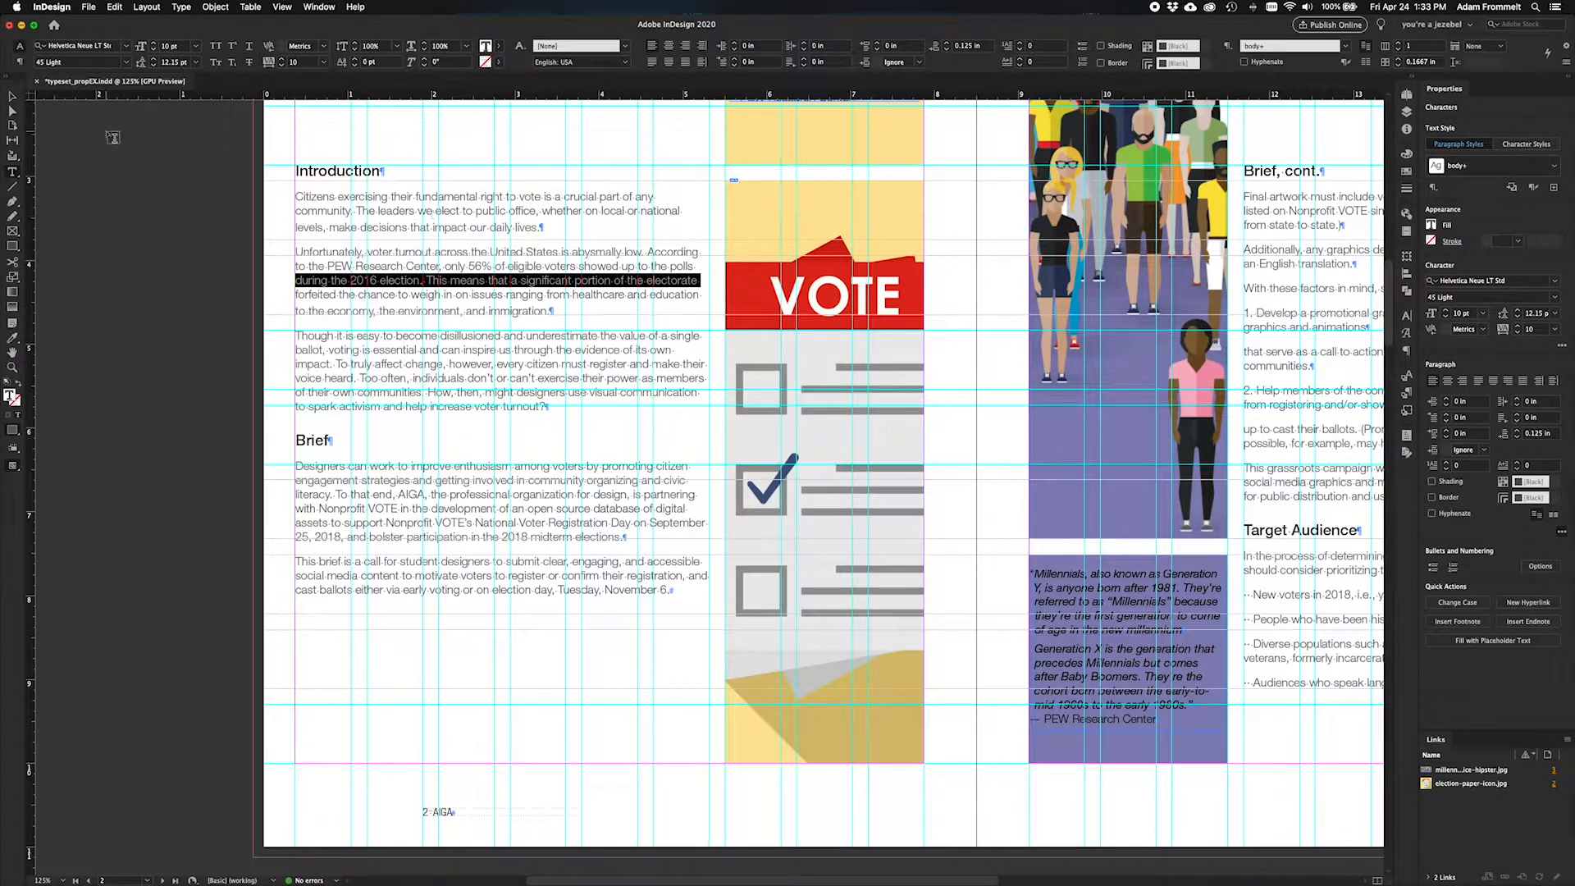
{"action": "left_click", "coordinate": [12, 97]}
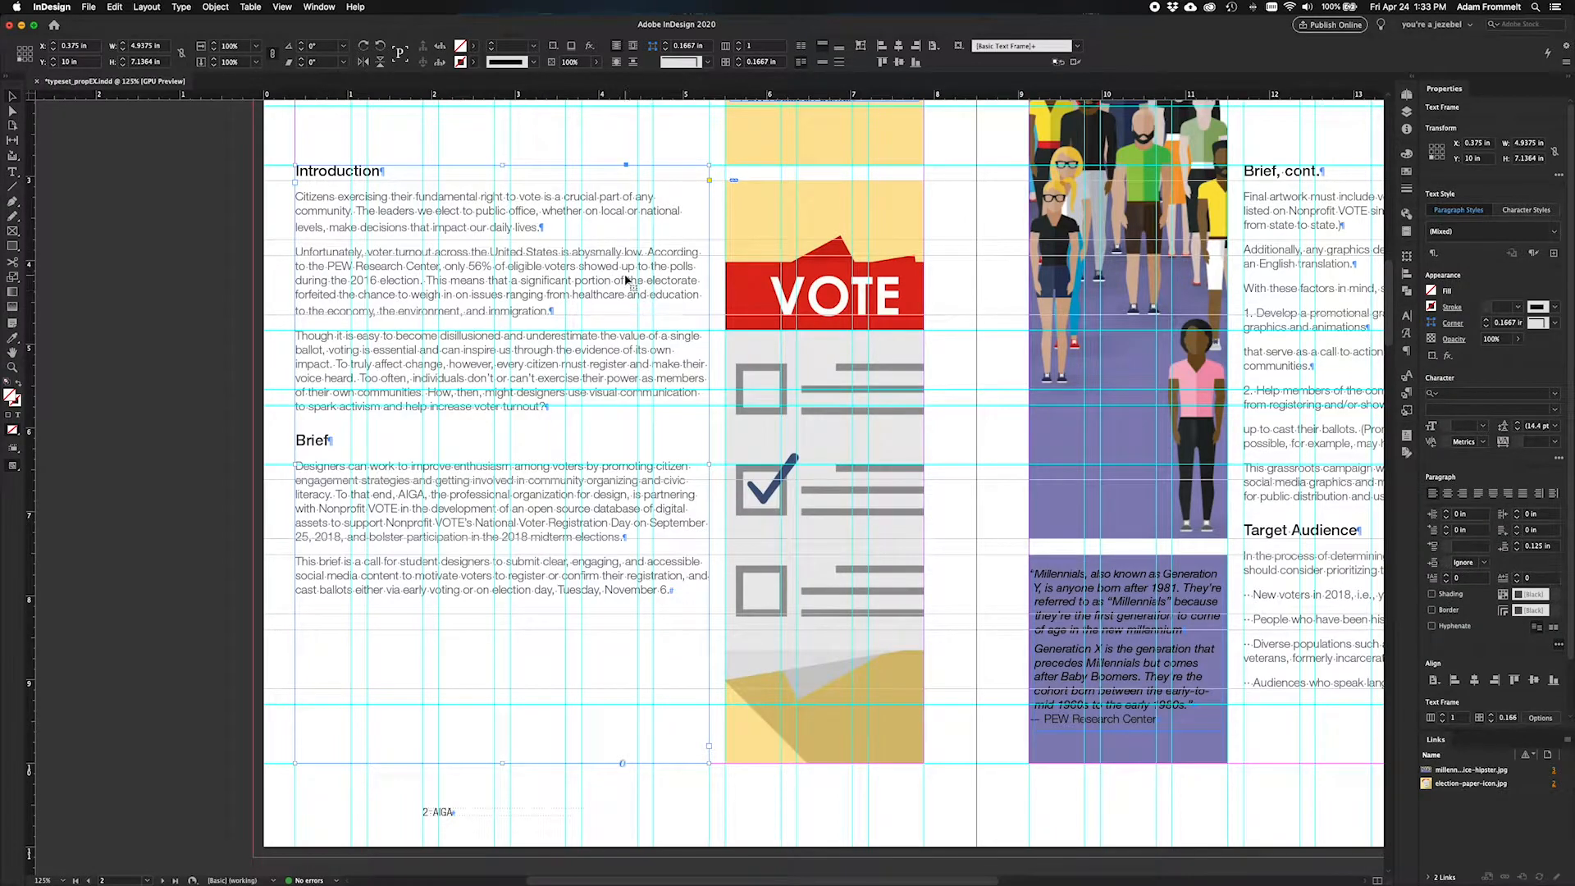
Set the tracking to -10 for the line beginning "forfeited the chance" and force a line break after "education".
{"action": "triple_click", "coordinate": [642, 297]}
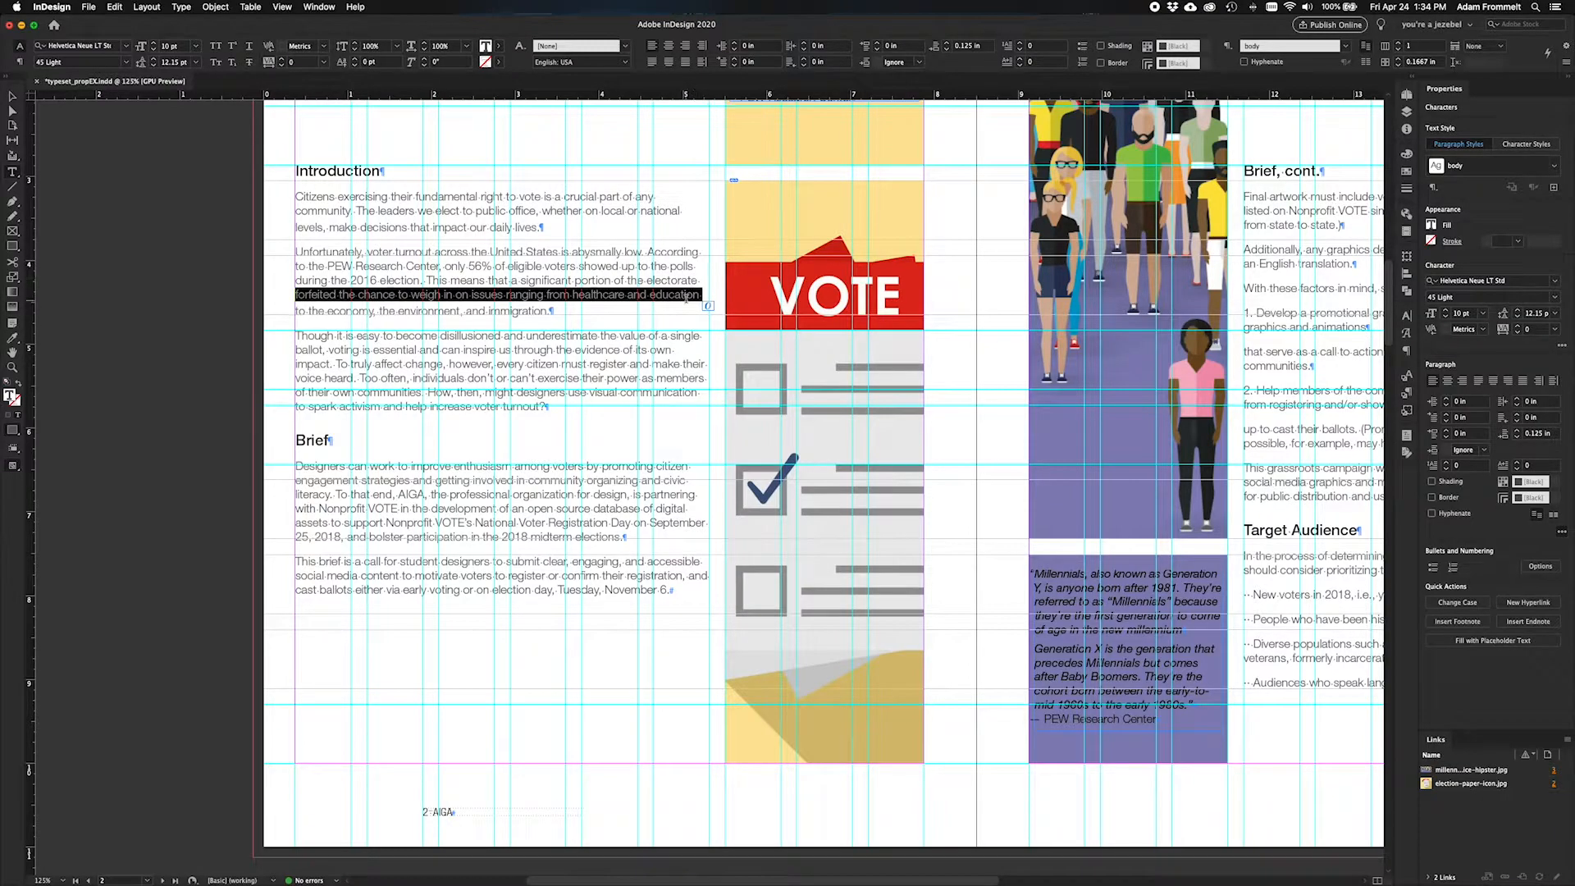
{"action": "left_click", "coordinate": [1554, 332]}
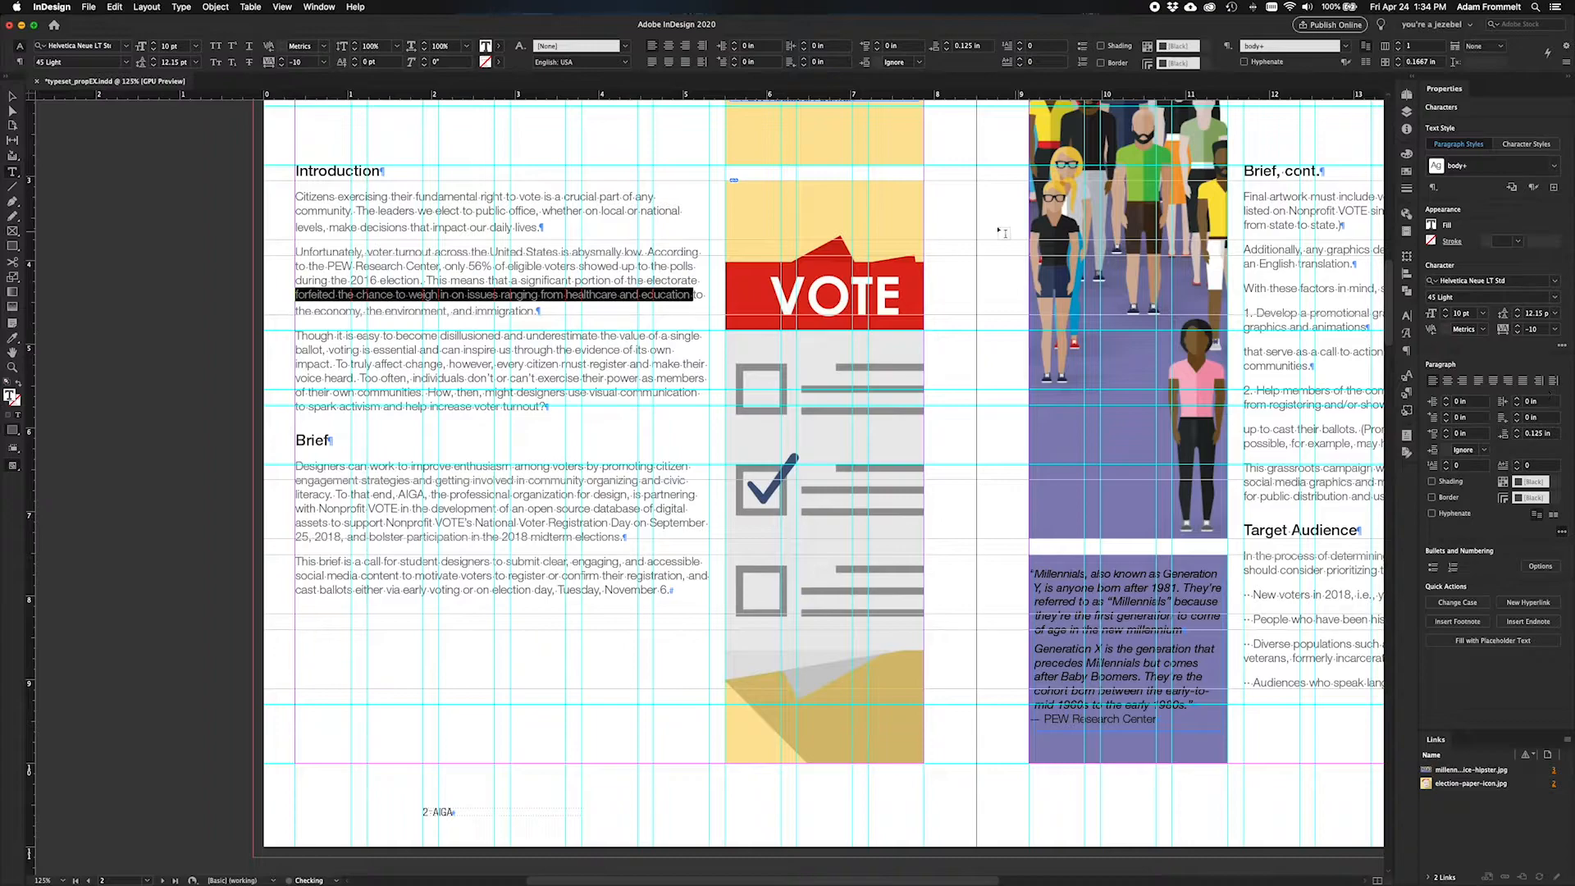
{"action": "left_click", "coordinate": [694, 294]}
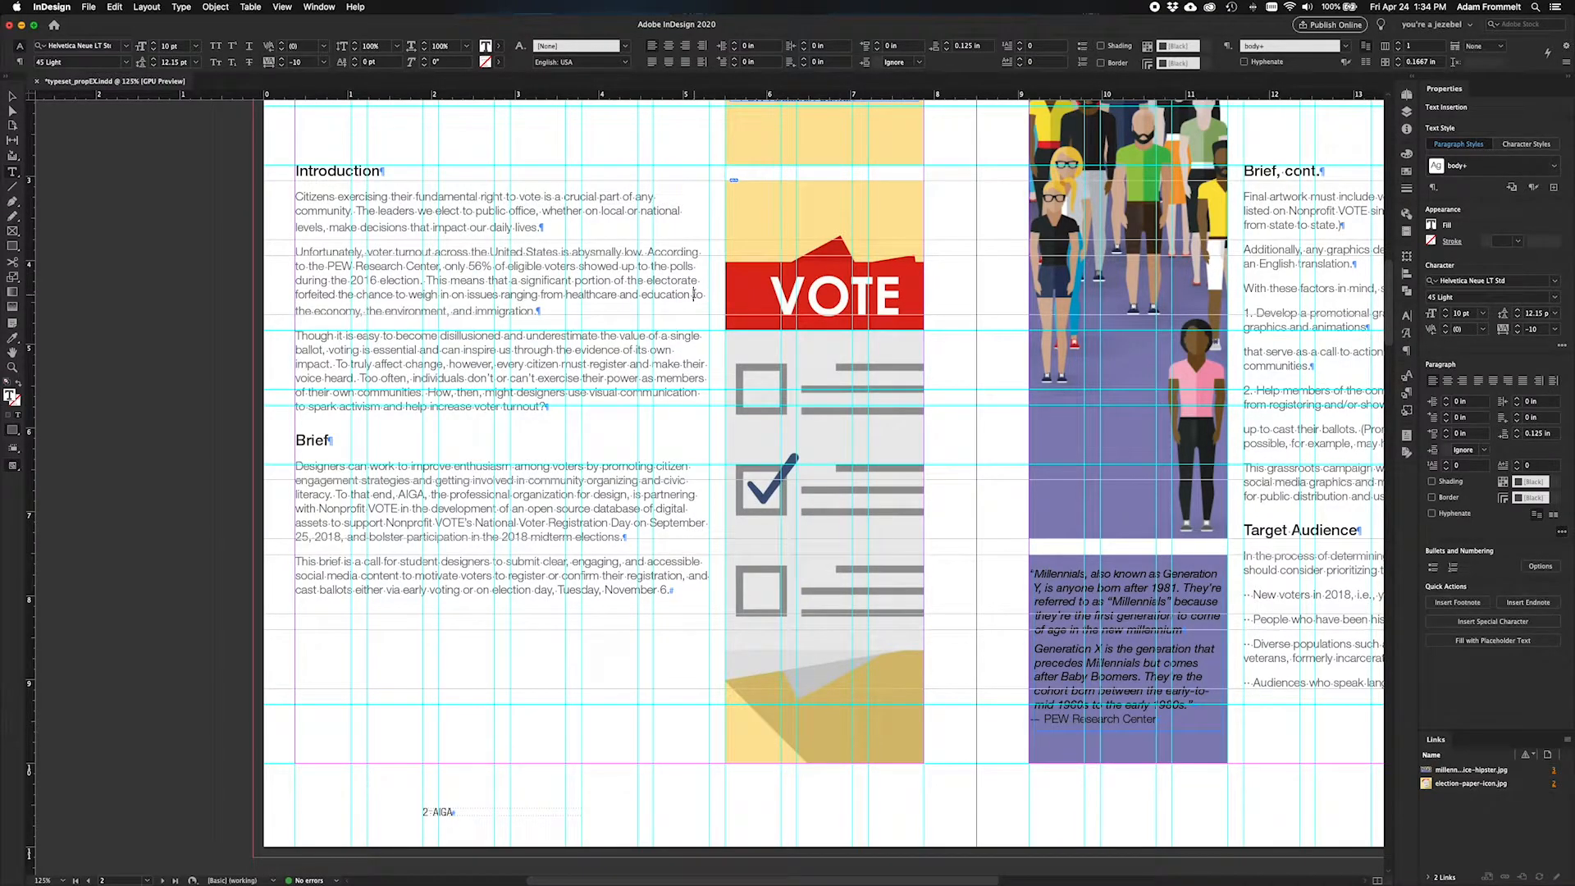
{"action": "key", "text": "BackSpace"}
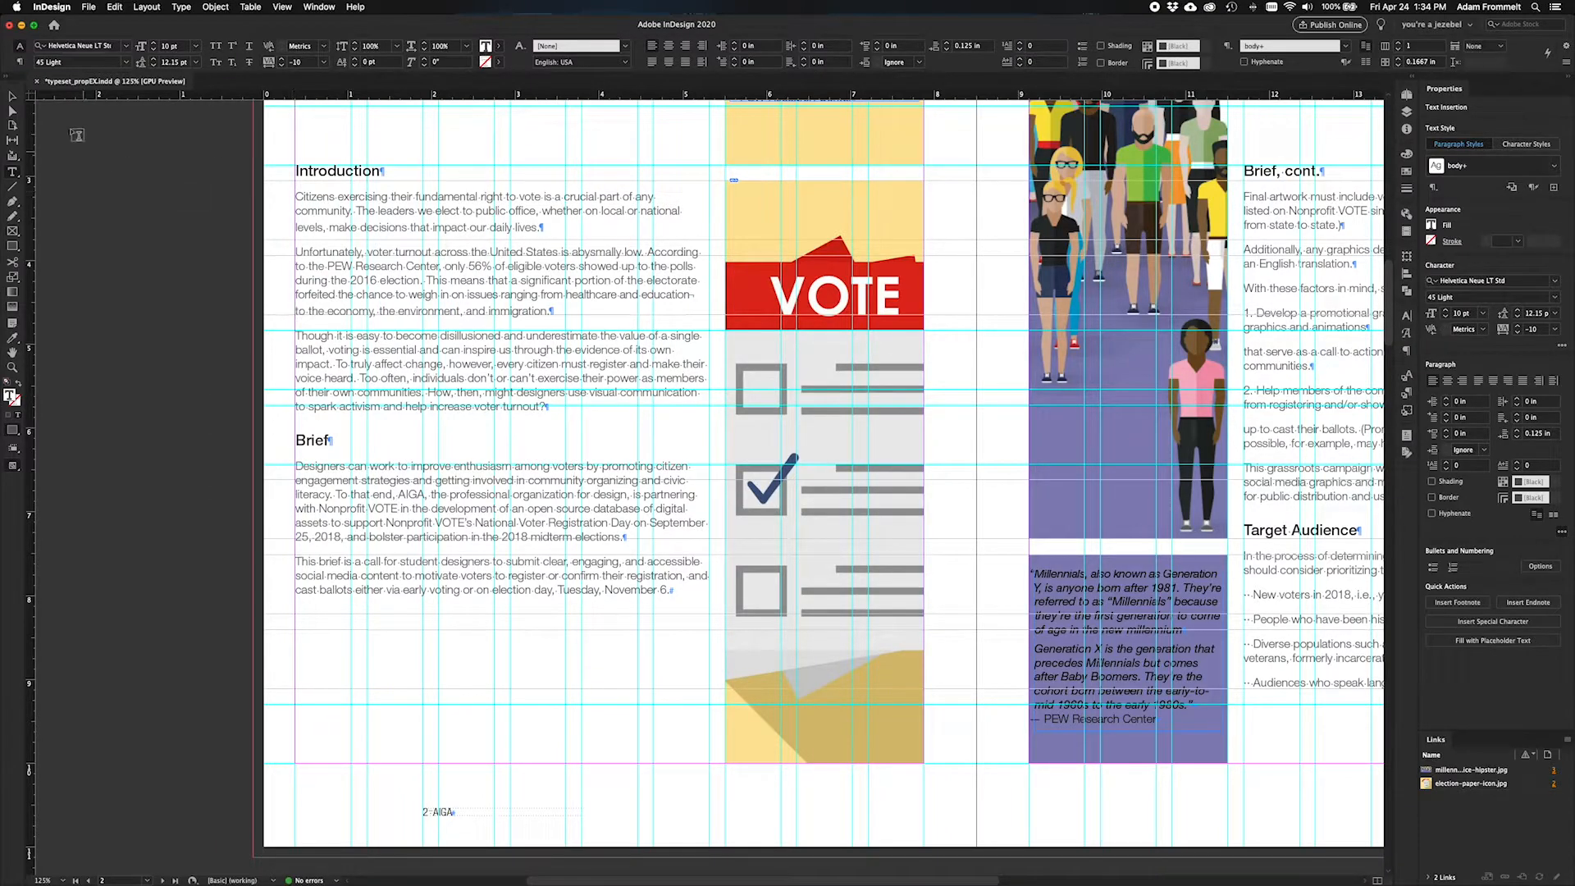
Deselect the text, review the ragged edge in preview mode, and return to the normal view.
{"action": "left_click", "coordinate": [12, 96]}
{"action": "left_click", "coordinate": [258, 340]}
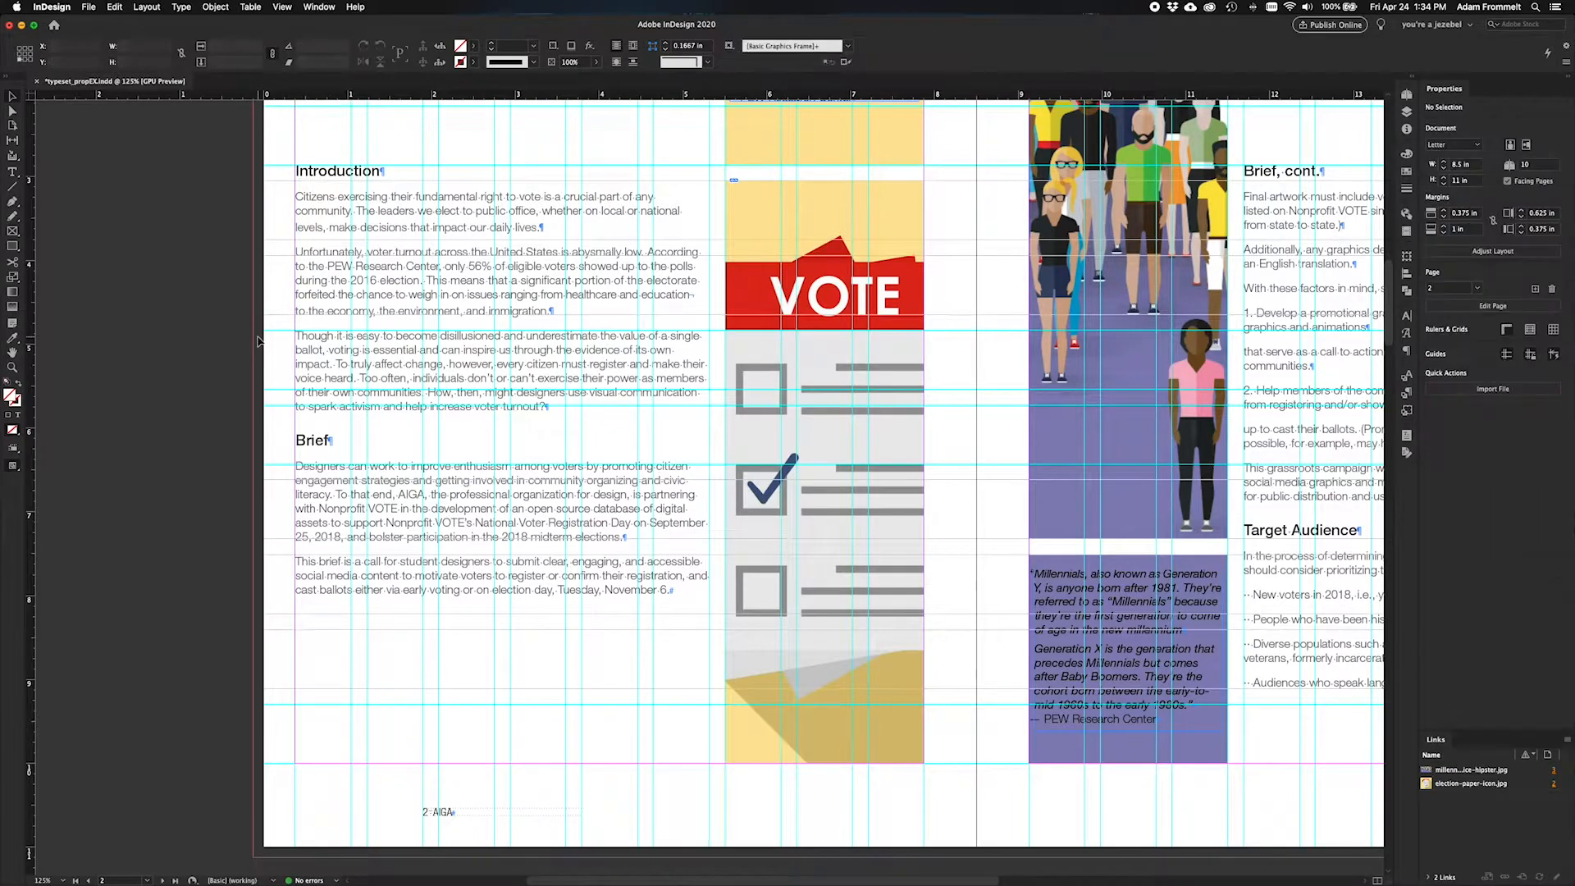
{"action": "key", "text": "w"}
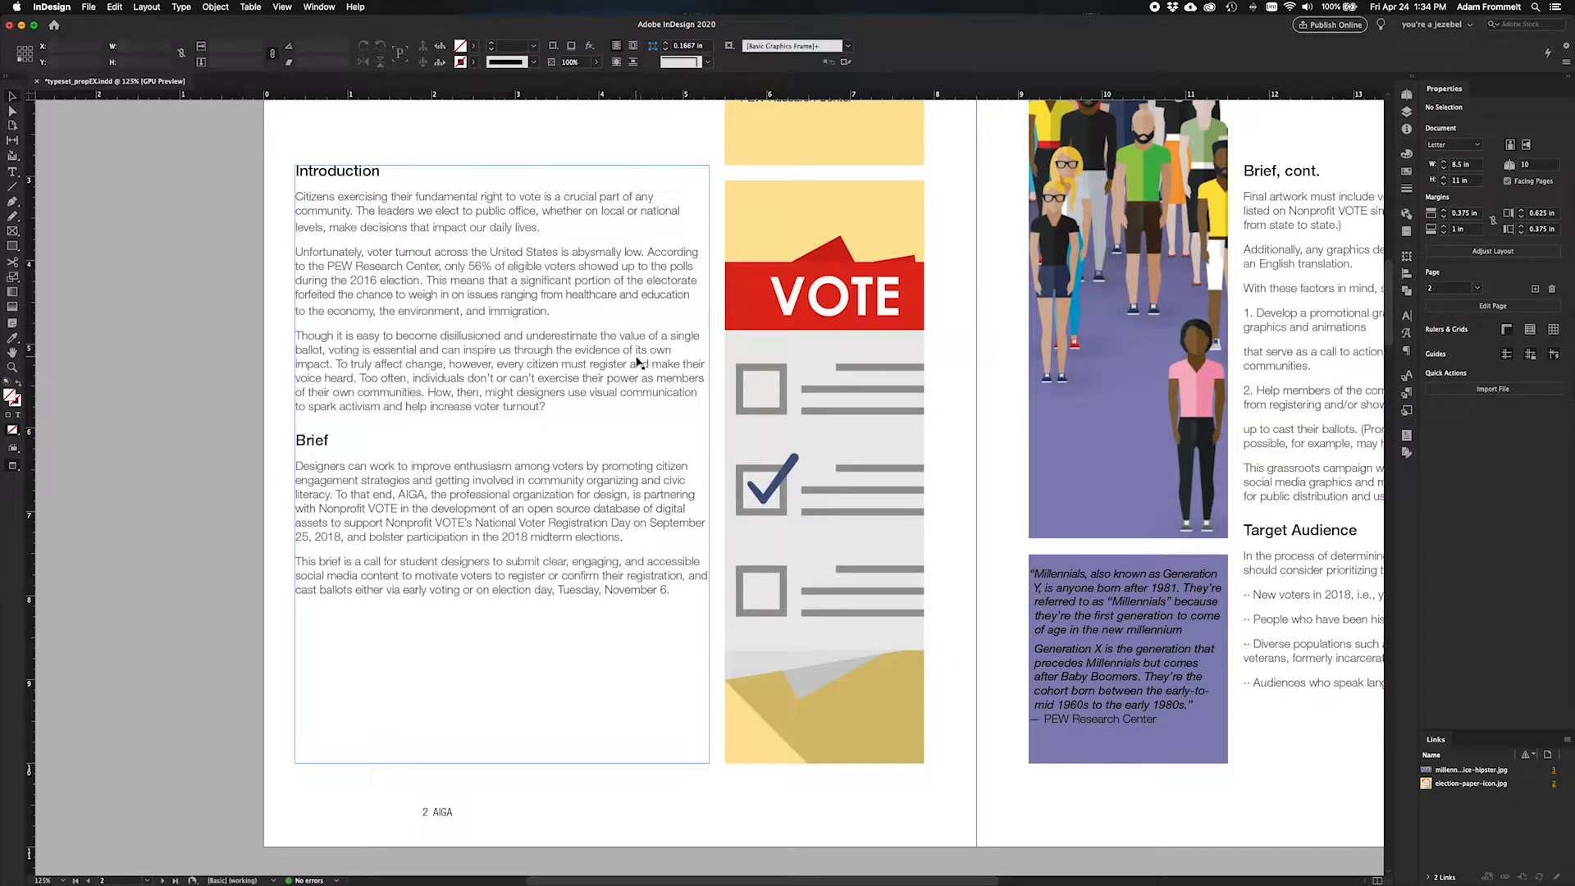
{"action": "key", "text": "w"}
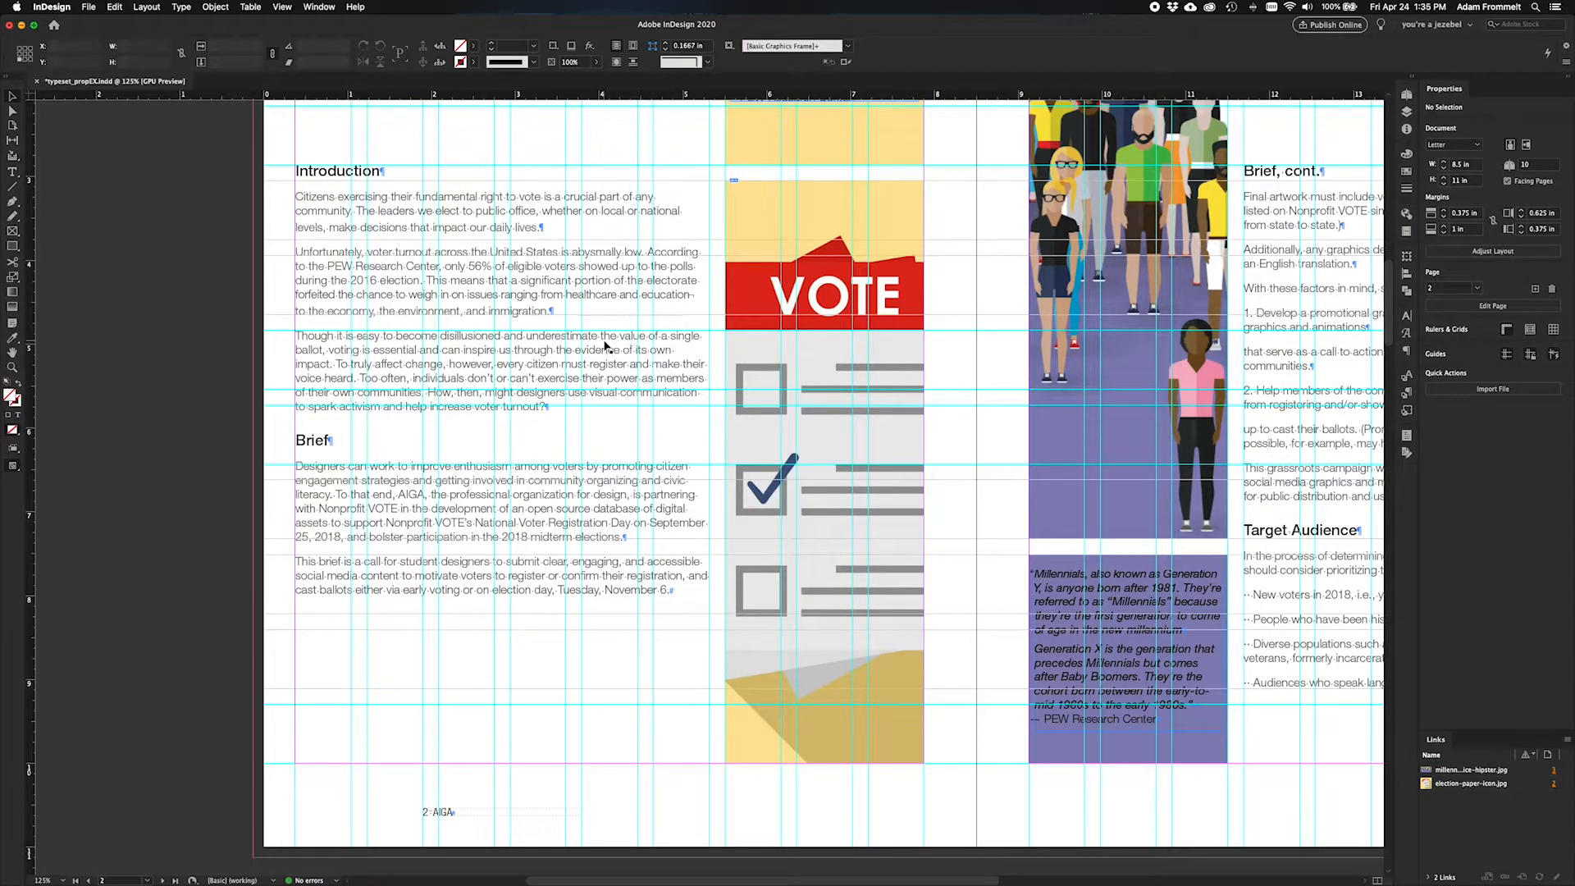
Set the tracking to -10 for the text from "ballot, voting is essential" through "impact." in the third Introduction paragraph.
{"action": "double_click", "coordinate": [331, 364]}
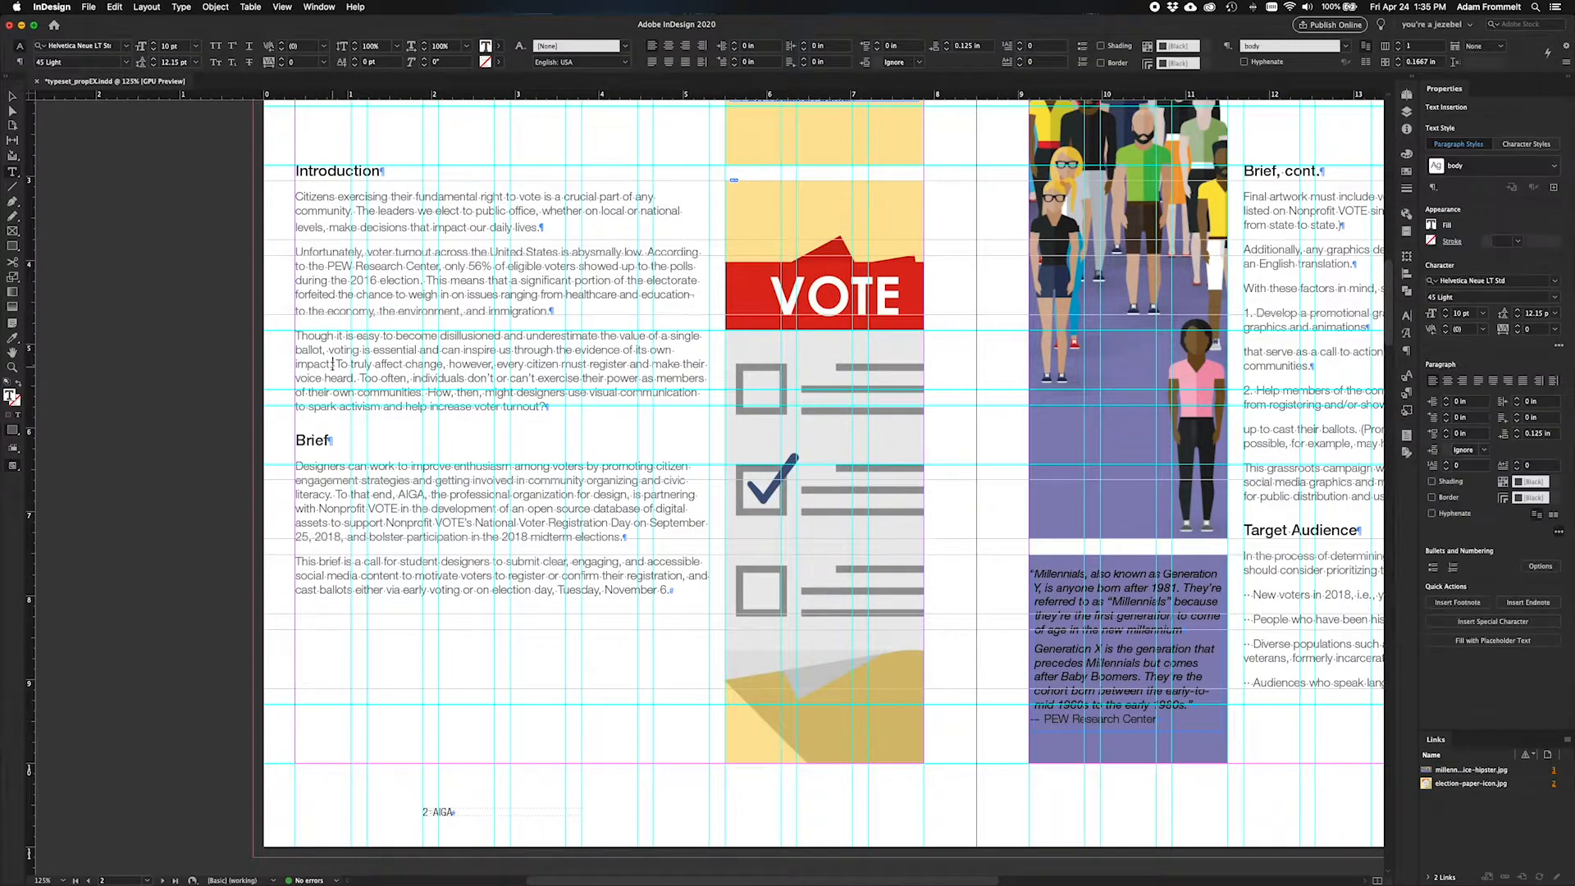
{"action": "left_click_drag", "start_coordinate": [331, 365], "coordinate": [281, 351]}
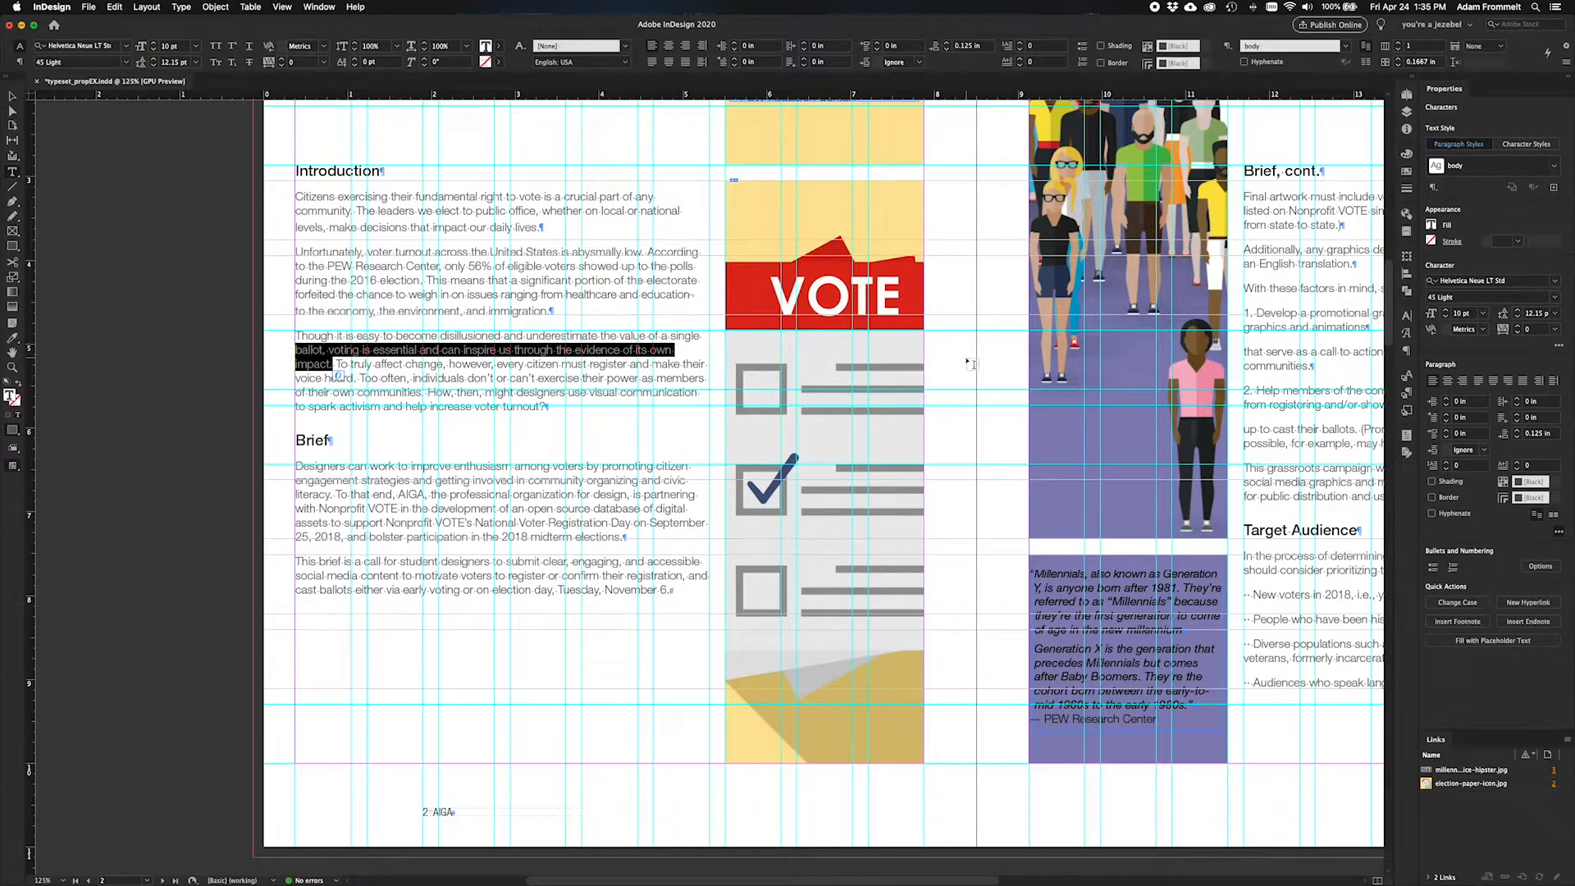
{"action": "left_click", "coordinate": [1553, 329]}
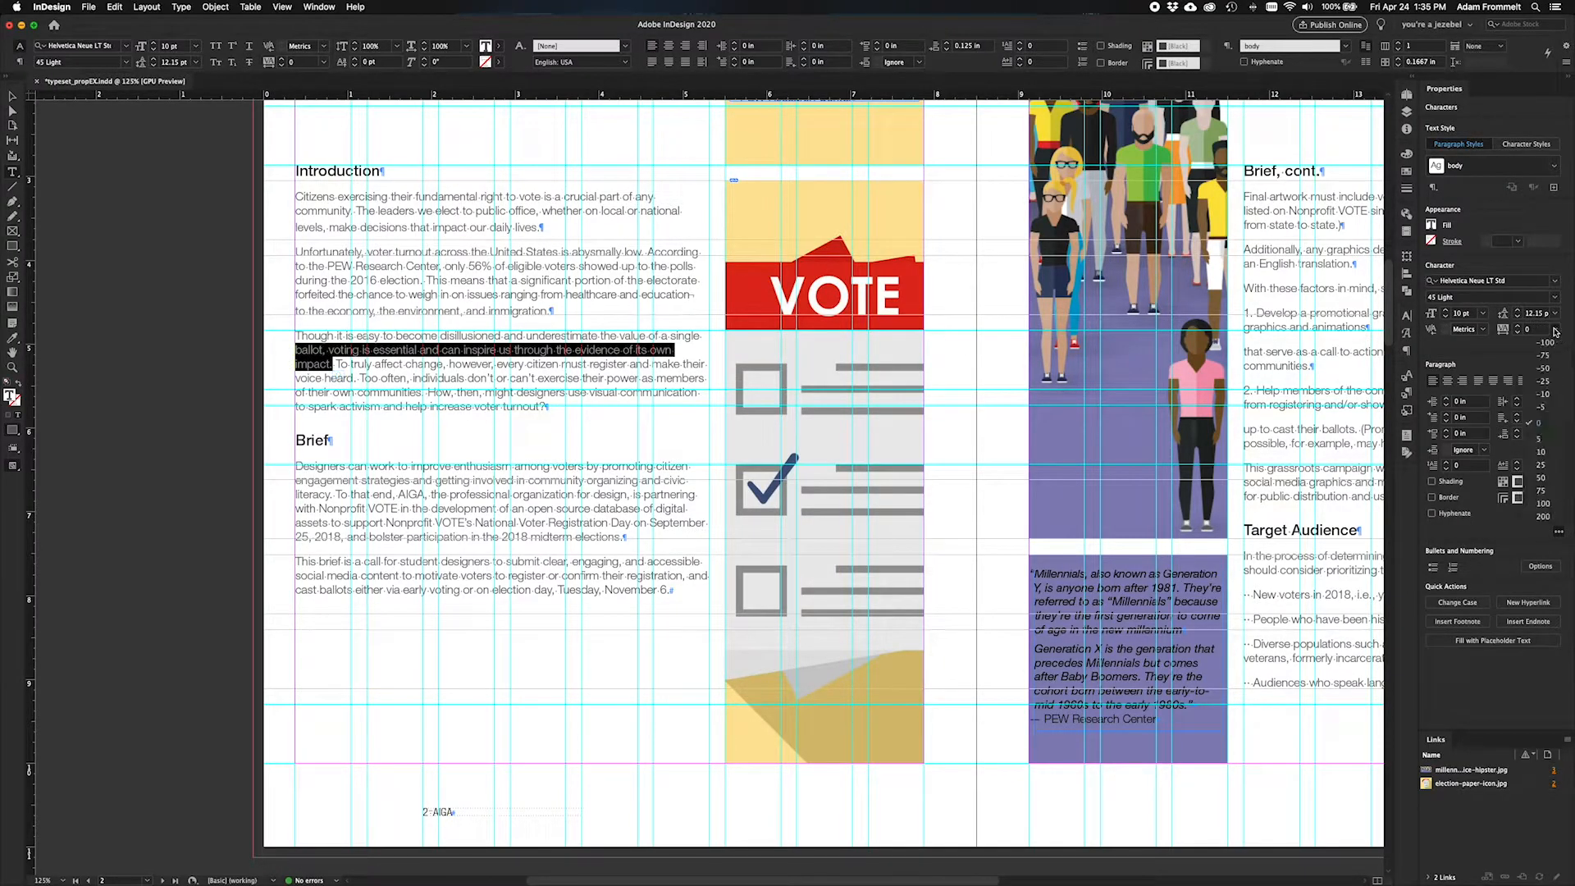
{"action": "left_click", "coordinate": [1546, 396]}
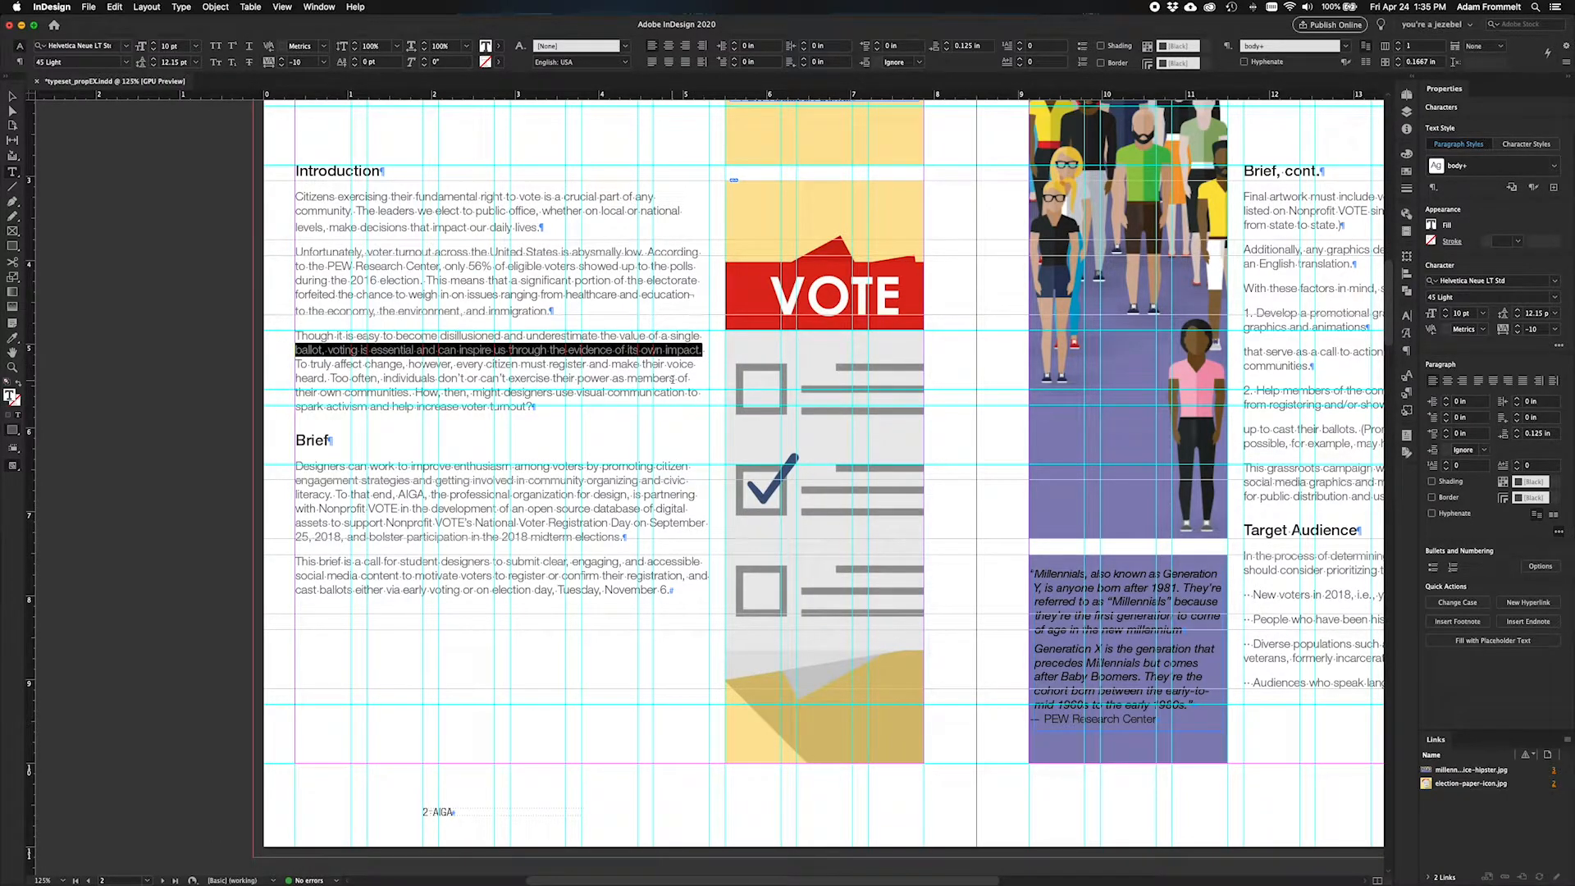
Set the tracking to 10 for the line beginning "heard. Too often, individuals" in the third Introduction paragraph.
{"action": "triple_click", "coordinate": [672, 378]}
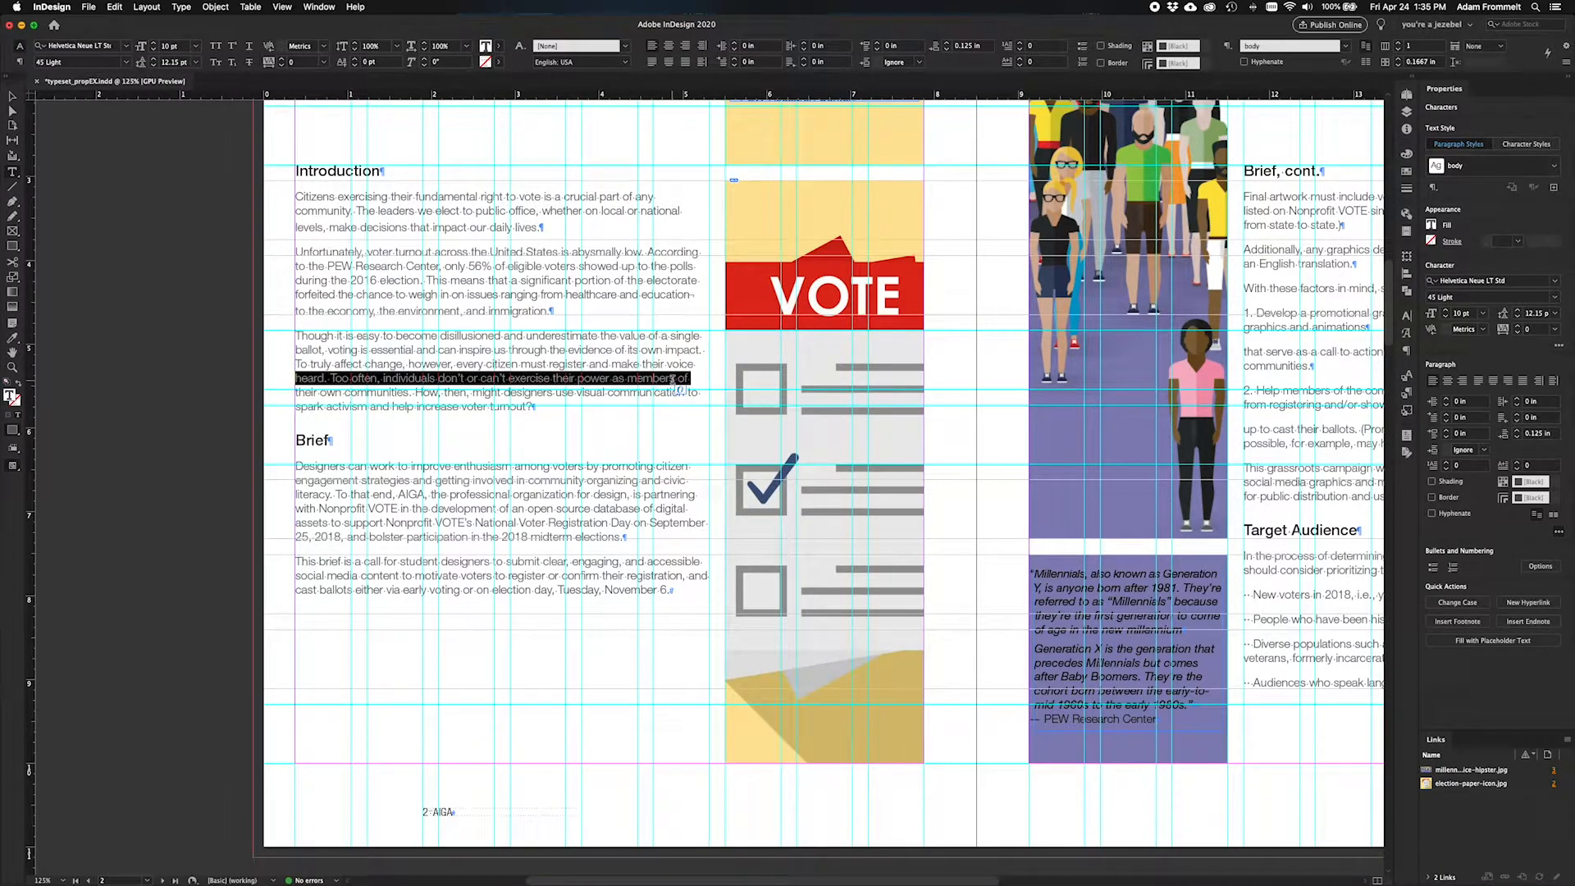
{"action": "left_click", "coordinate": [1553, 329]}
{"action": "left_click", "coordinate": [1545, 452]}
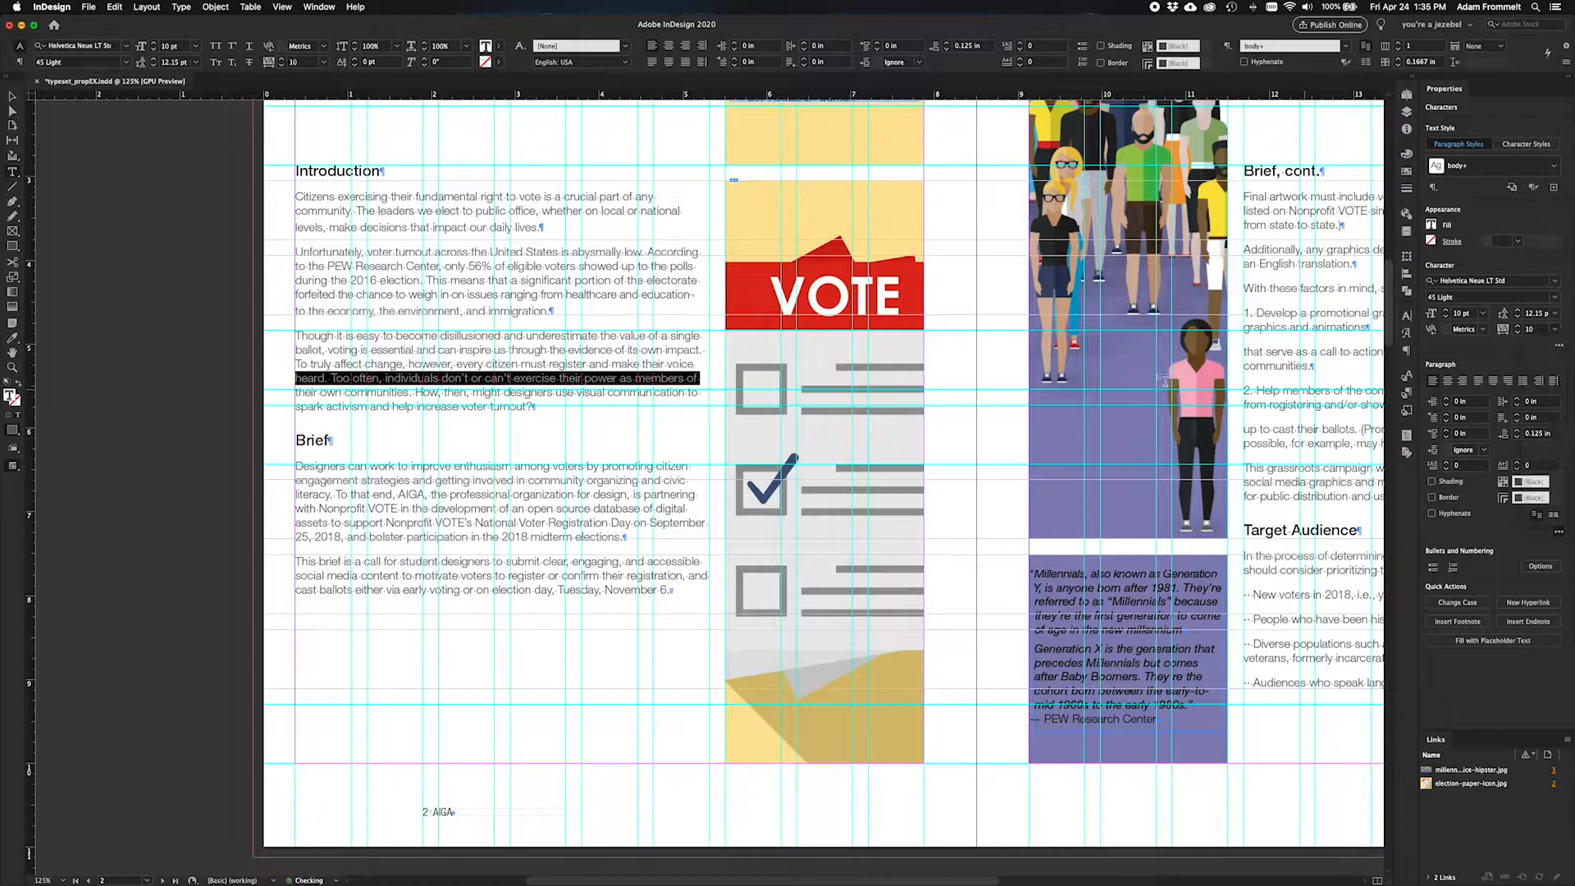
Force a line break before "to spark activism" in the third Introduction paragraph, then deselect the text and preview the column.
{"action": "left_click", "coordinate": [688, 394]}
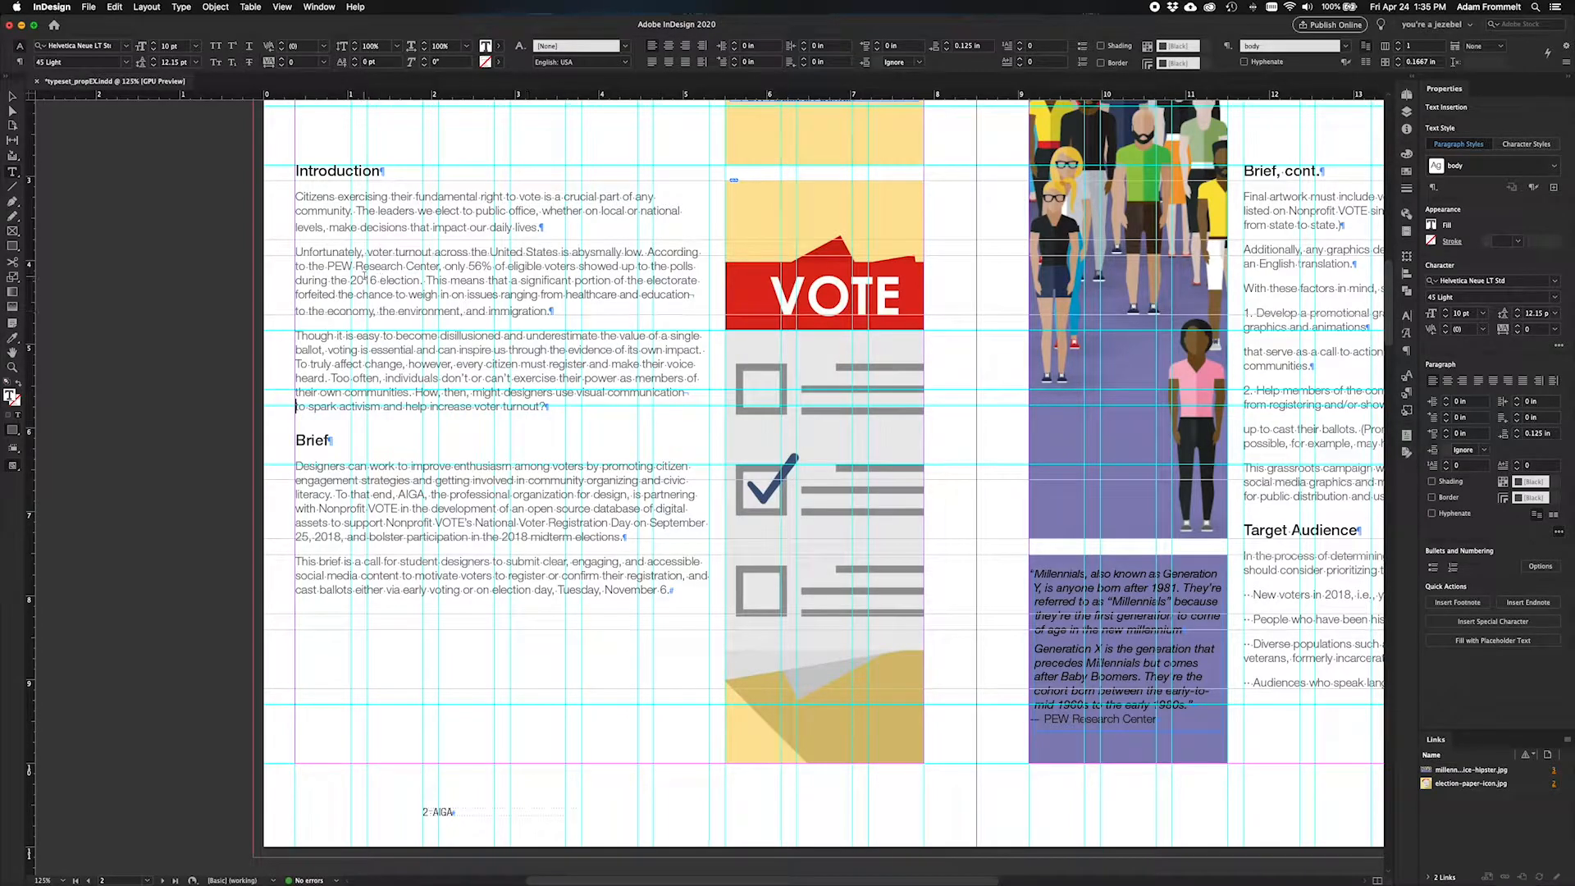
{"action": "left_click", "coordinate": [12, 96]}
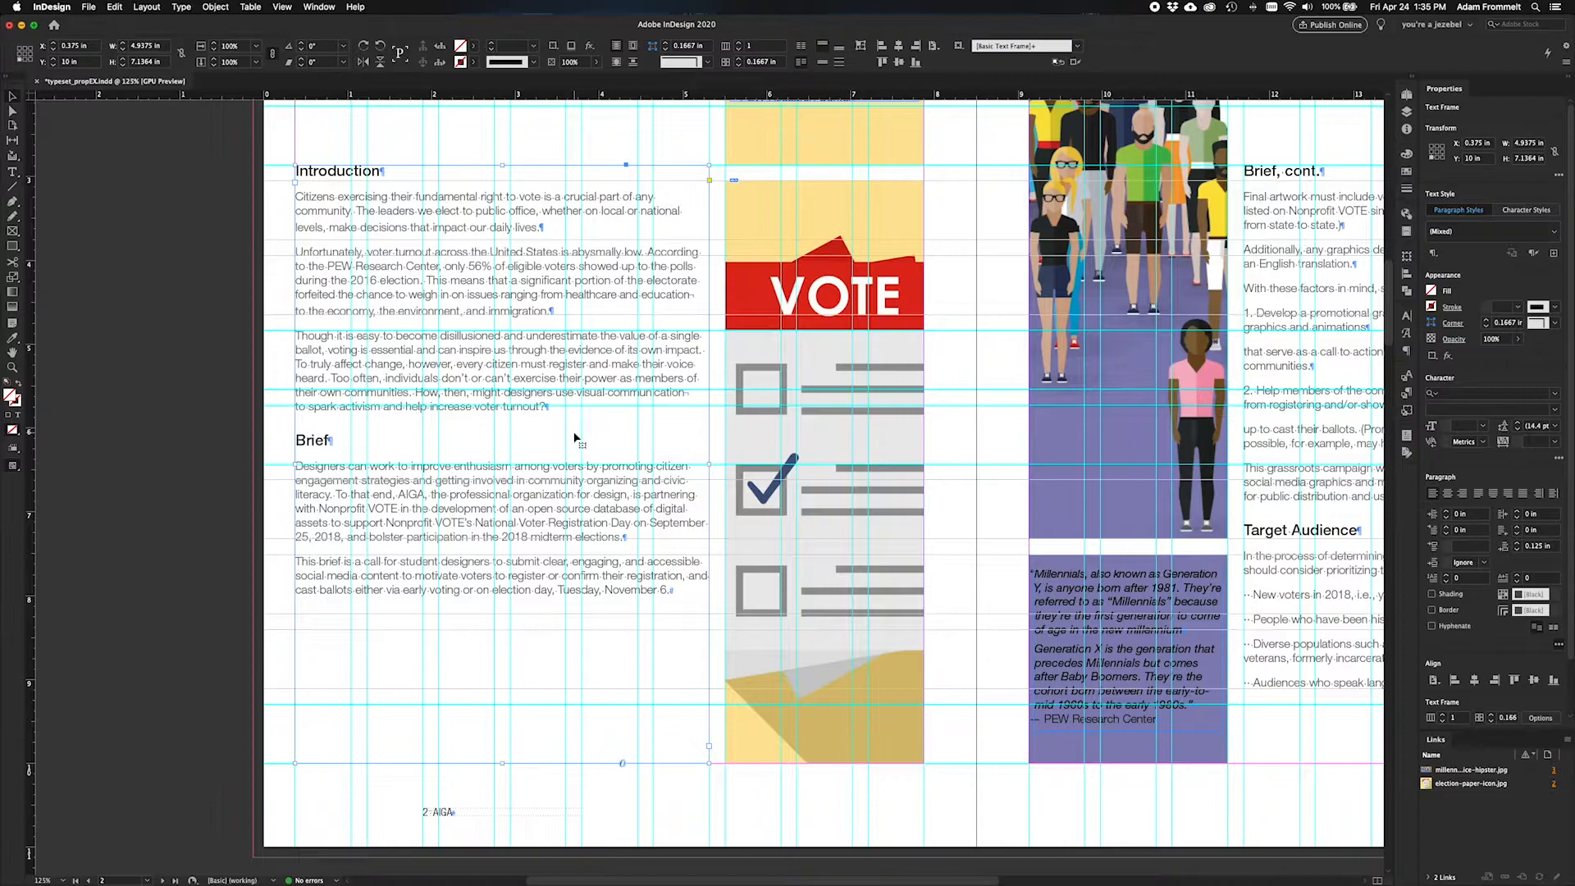
{"action": "left_click", "coordinate": [256, 368]}
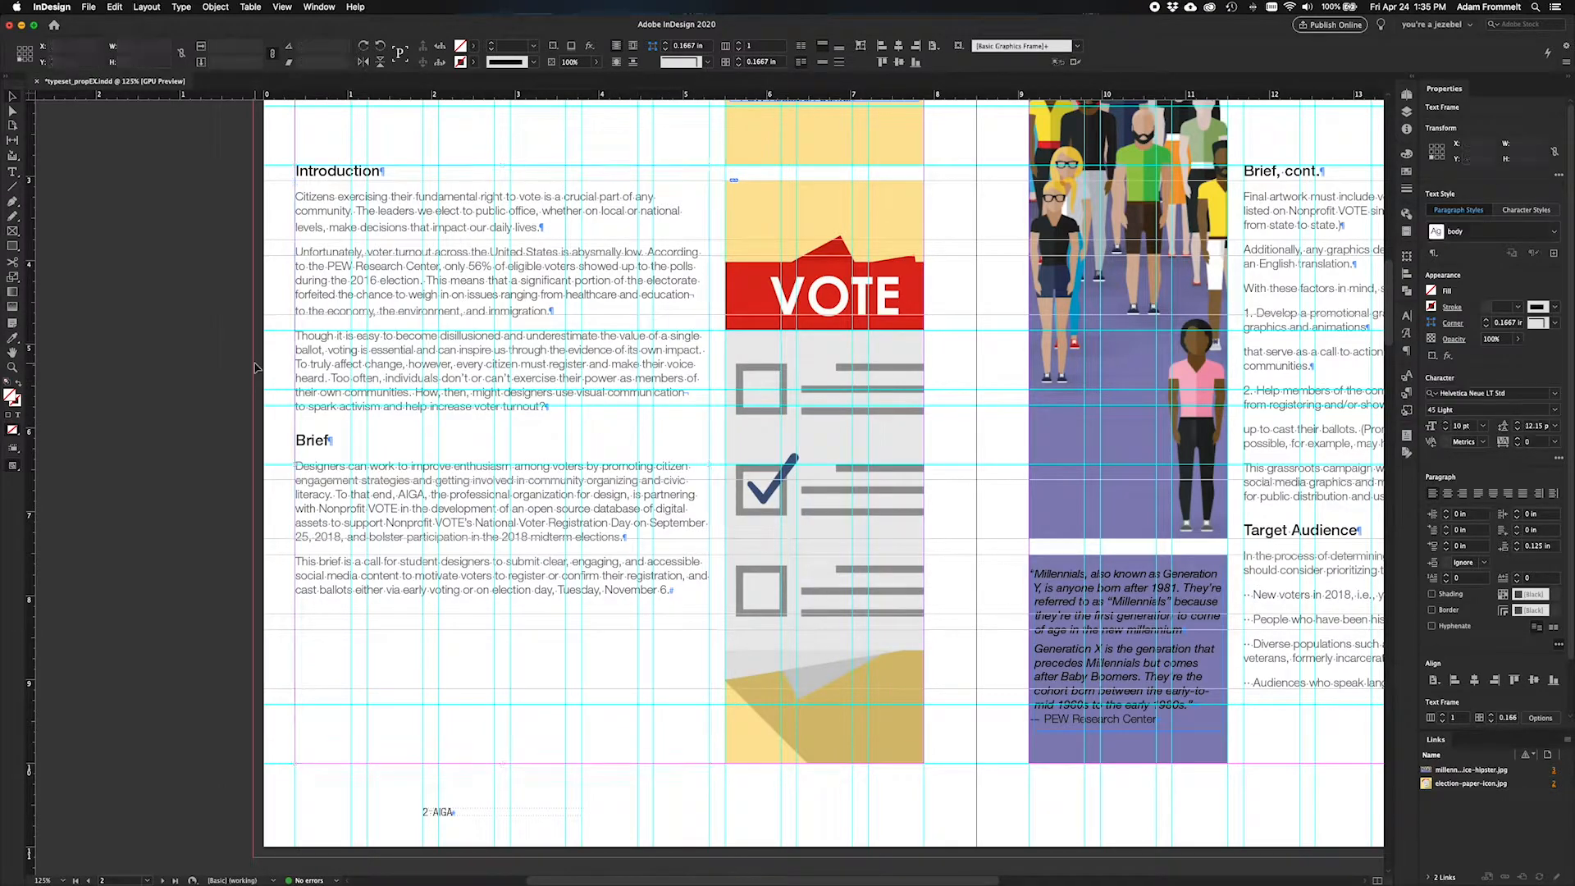
{"action": "key", "text": "w"}
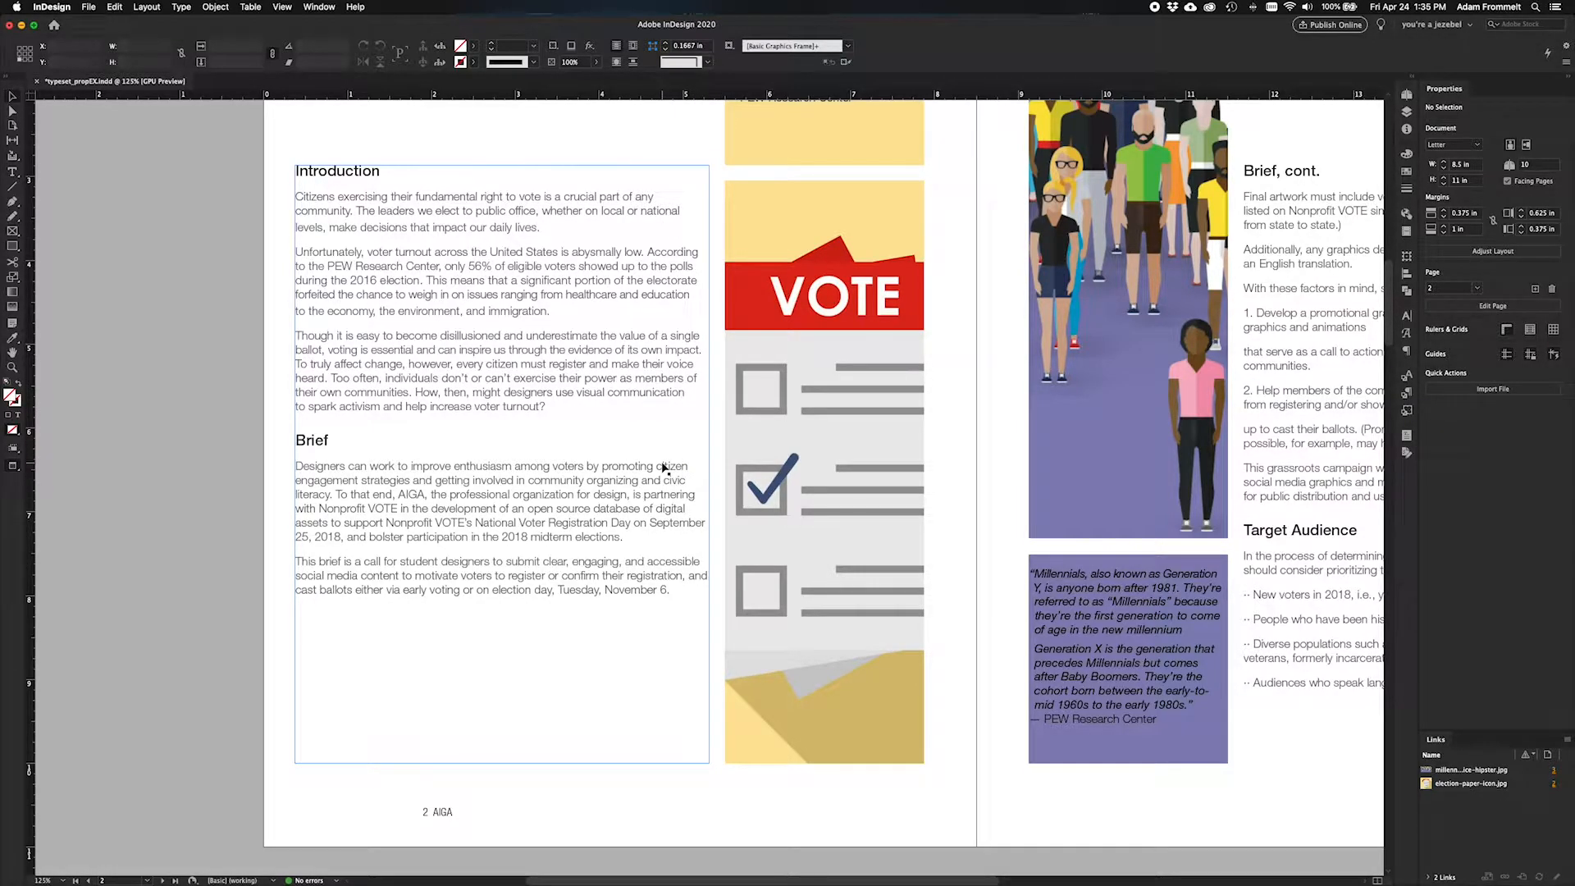
Force a line break after "confirm their registration," in the last Brief paragraph so "and" starts the following line.
{"action": "double_click", "coordinate": [693, 590]}
{"action": "left_click", "coordinate": [687, 575]}
{"action": "key", "text": "BackSpace"}
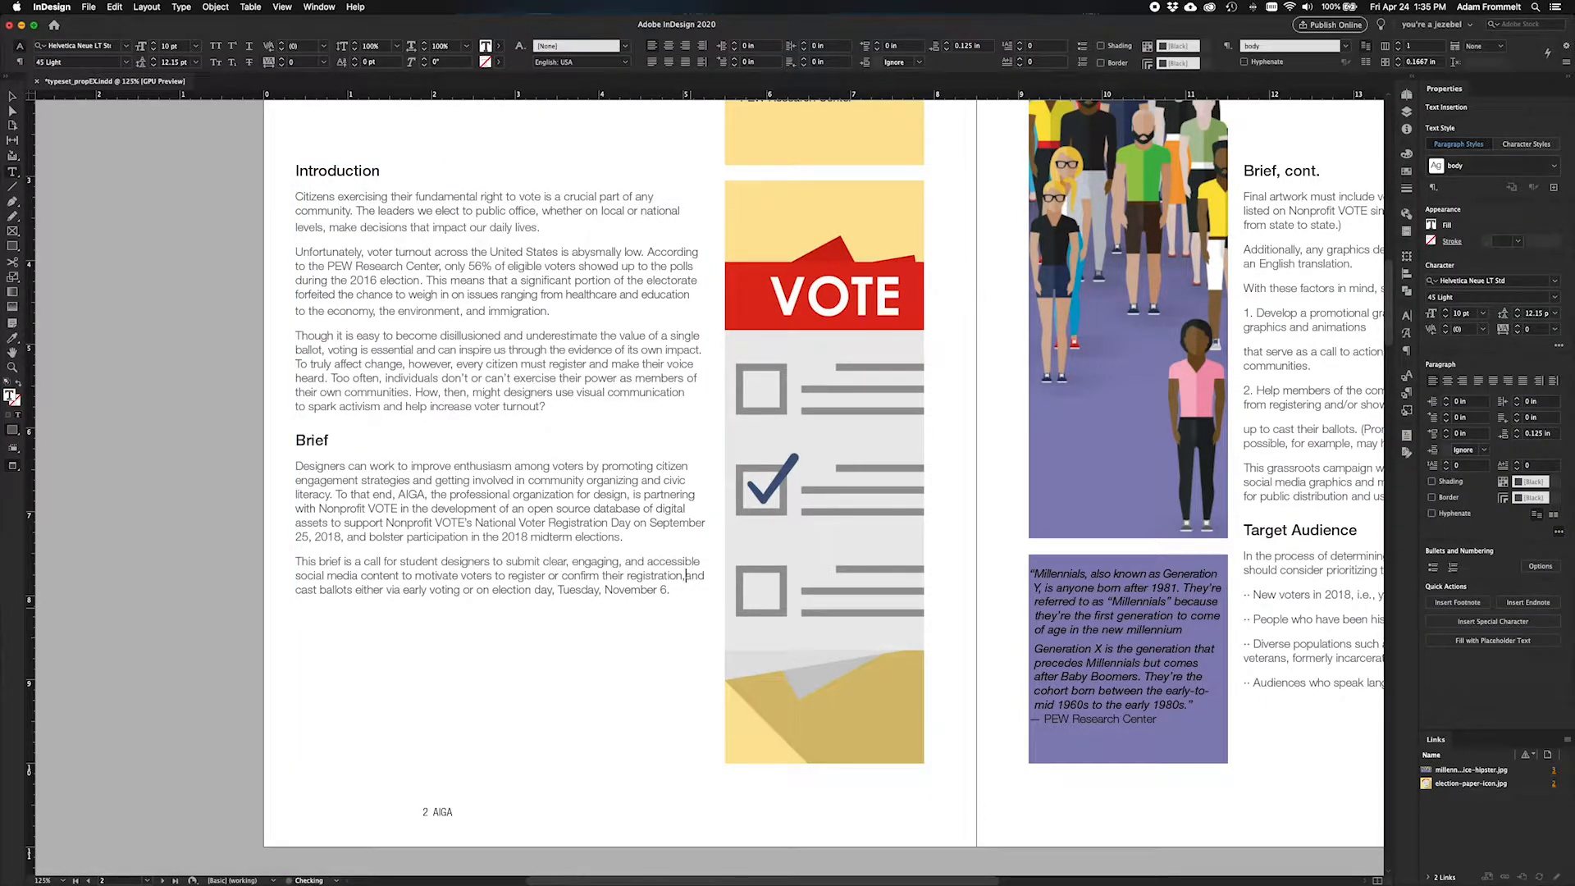
{"action": "key", "text": "shift+Return"}
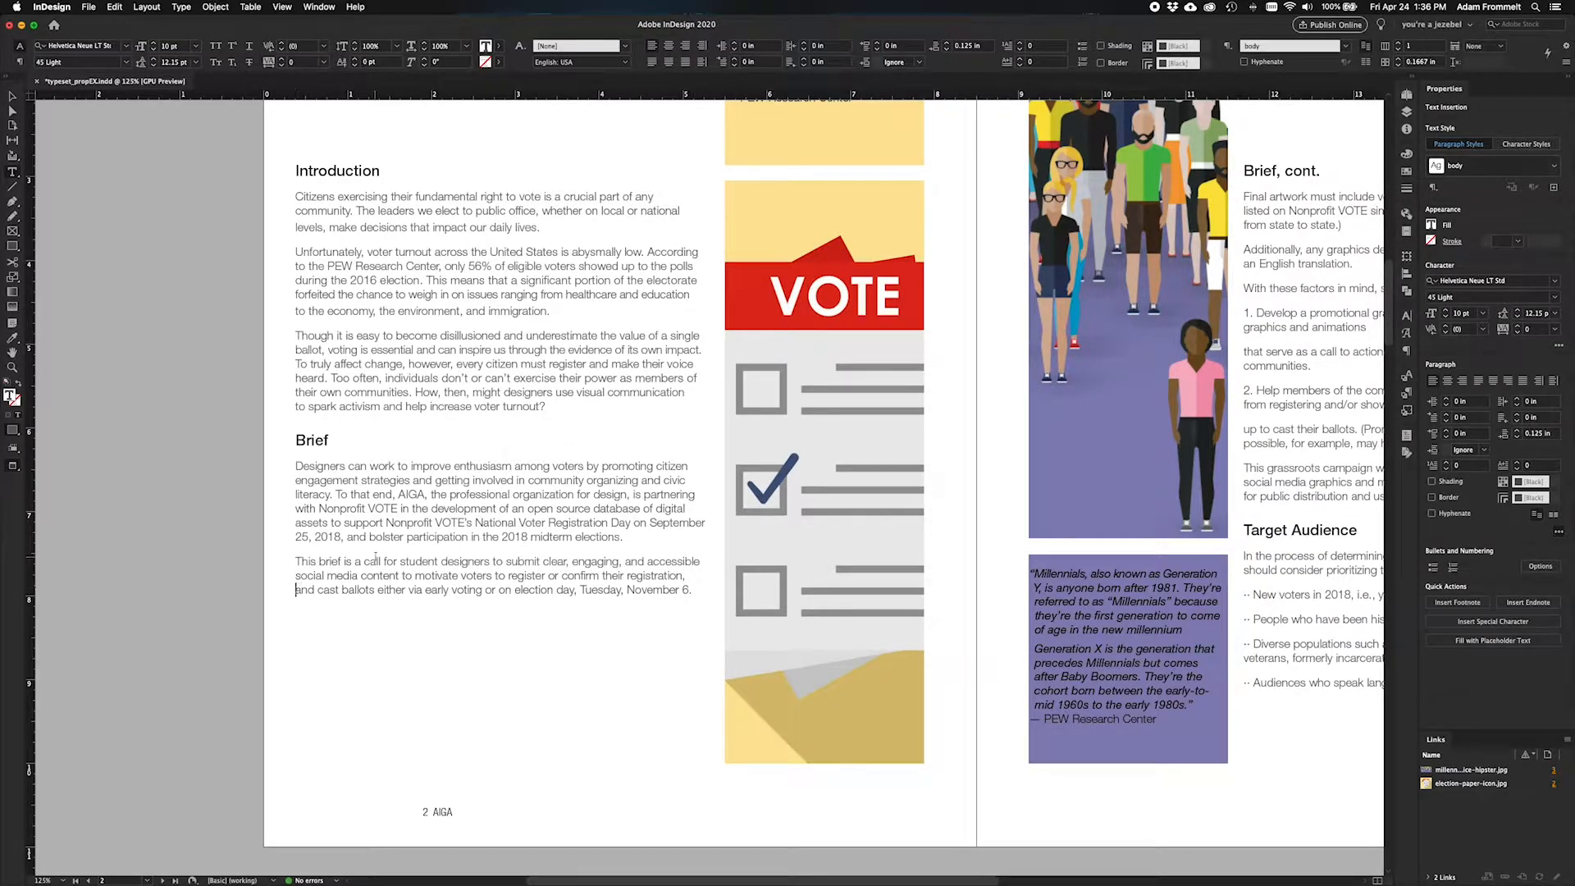
Set the tracking to -10 for the Brief line beginning "assets to support Nonprofit VOTE's" and review the ragged edge with and without guides.
{"action": "triple_click", "coordinate": [645, 520]}
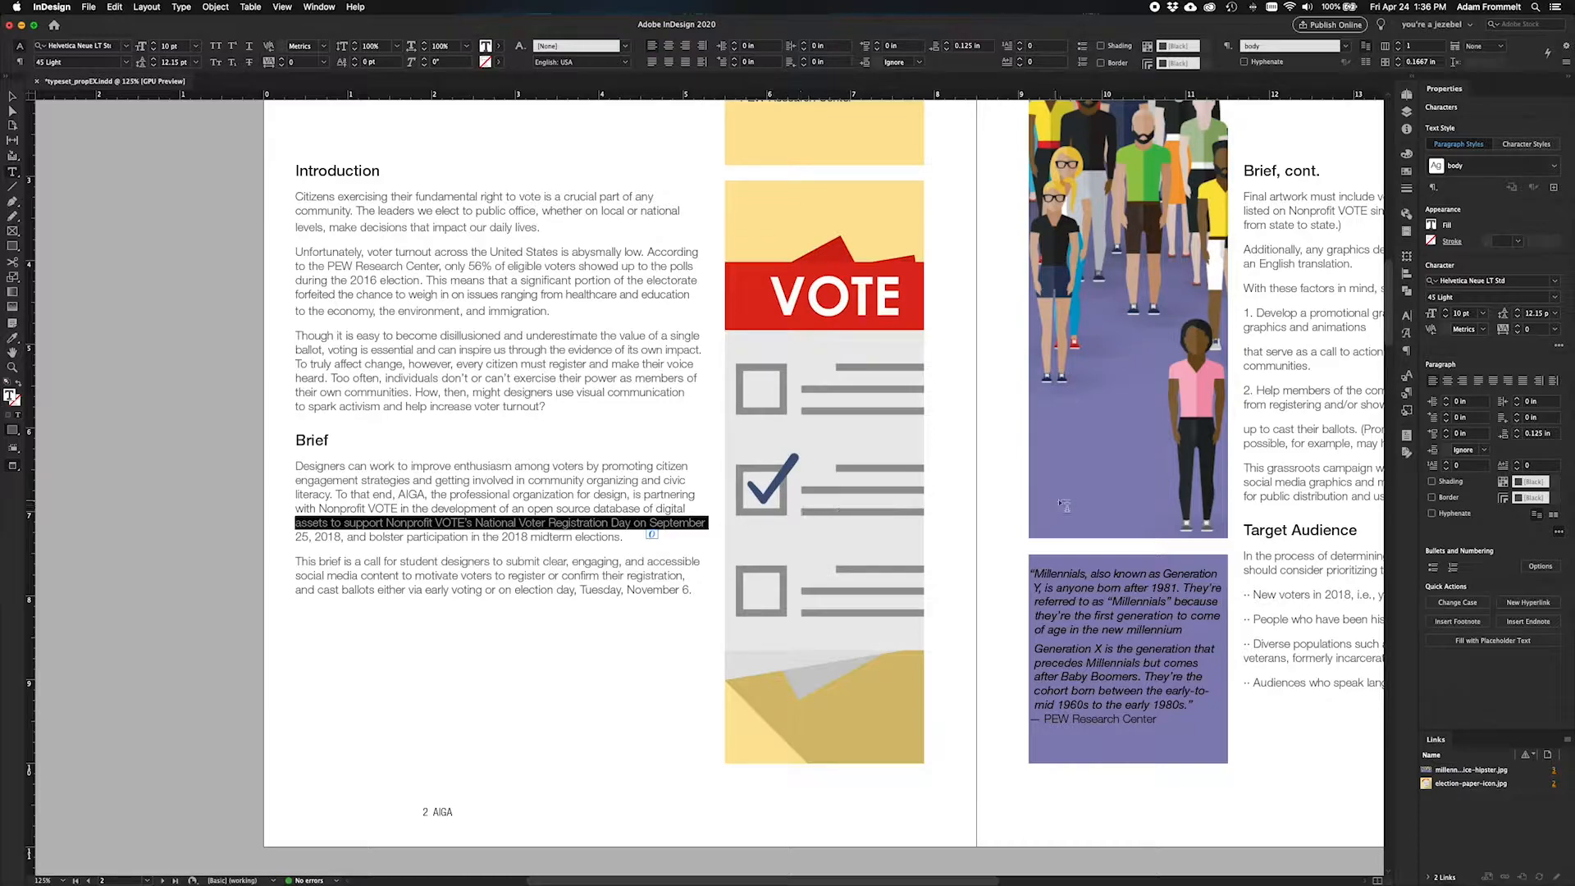
{"action": "left_click", "coordinate": [1555, 330]}
{"action": "left_click", "coordinate": [1540, 395]}
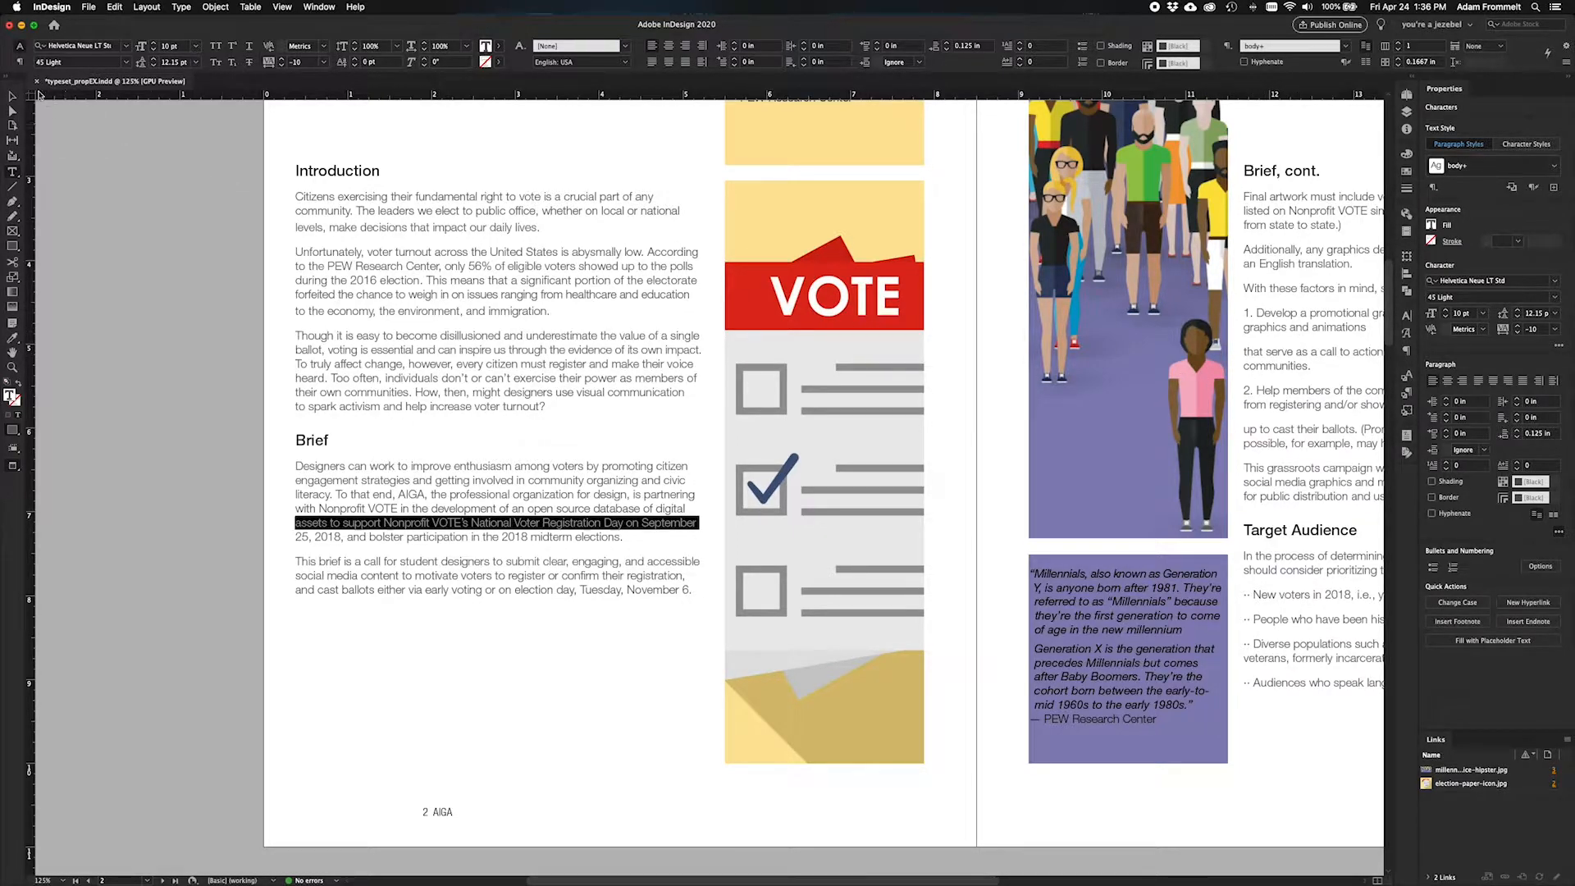
{"action": "left_click", "coordinate": [12, 96]}
{"action": "left_click", "coordinate": [200, 433]}
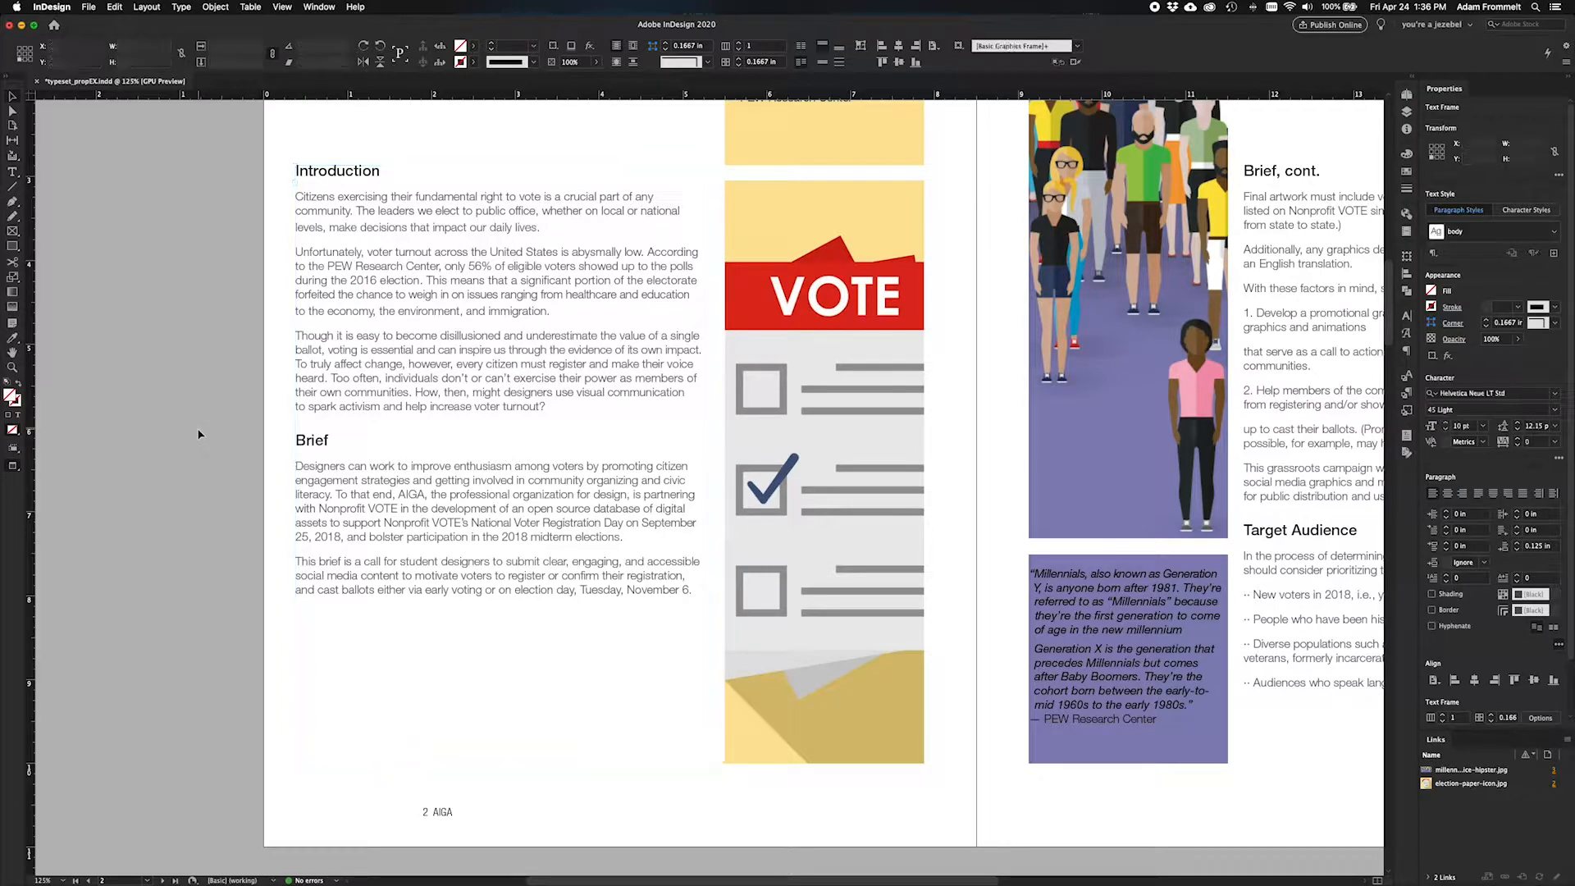
{"action": "key", "text": "w"}
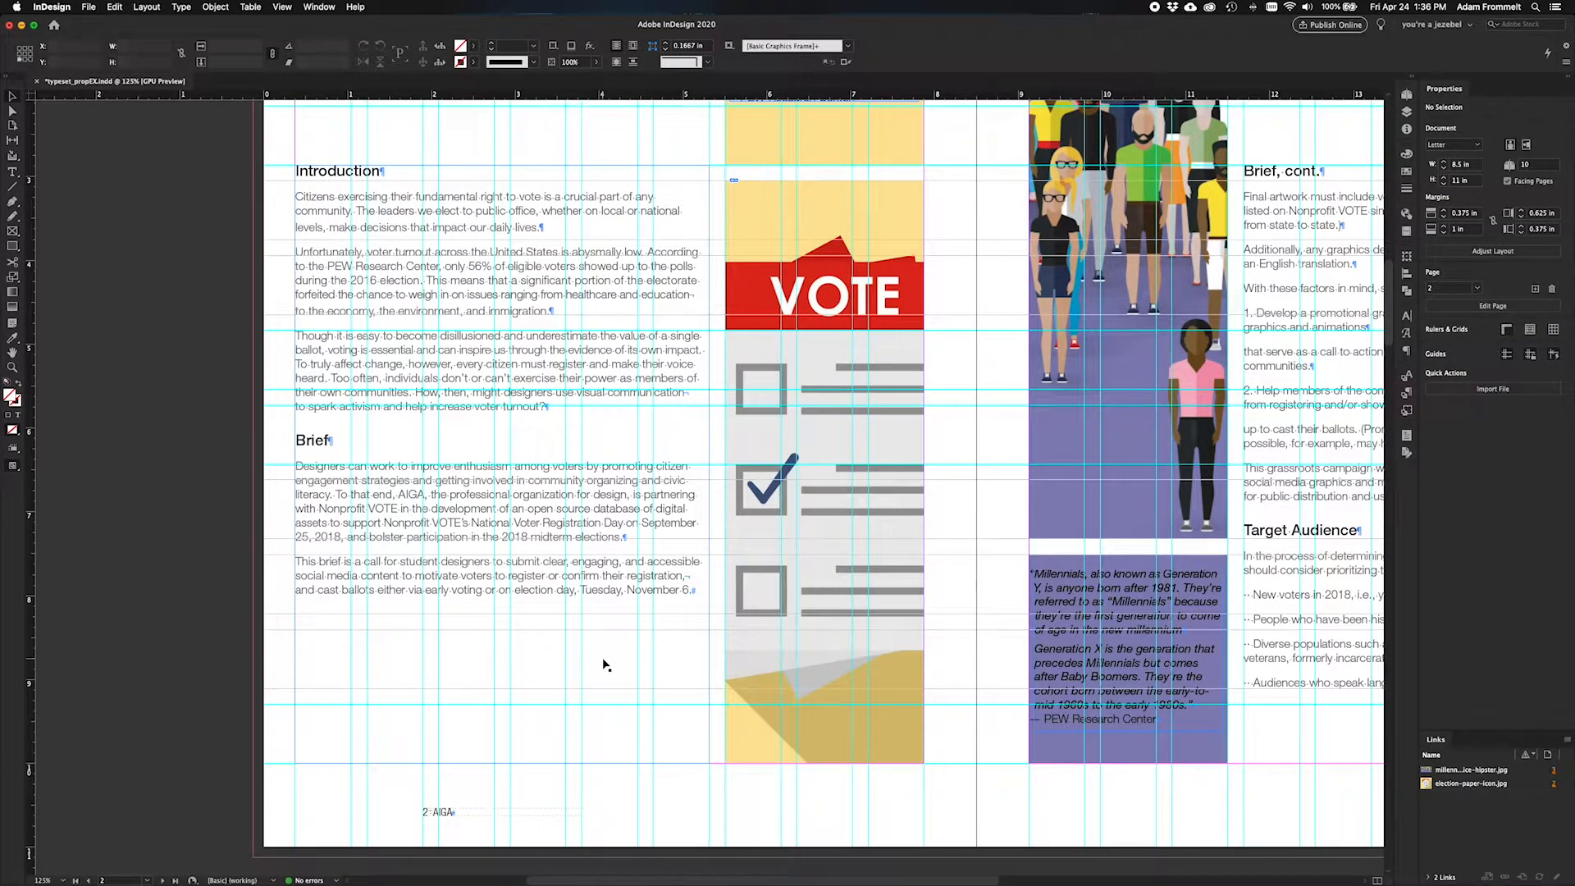
{"action": "key", "text": "w"}
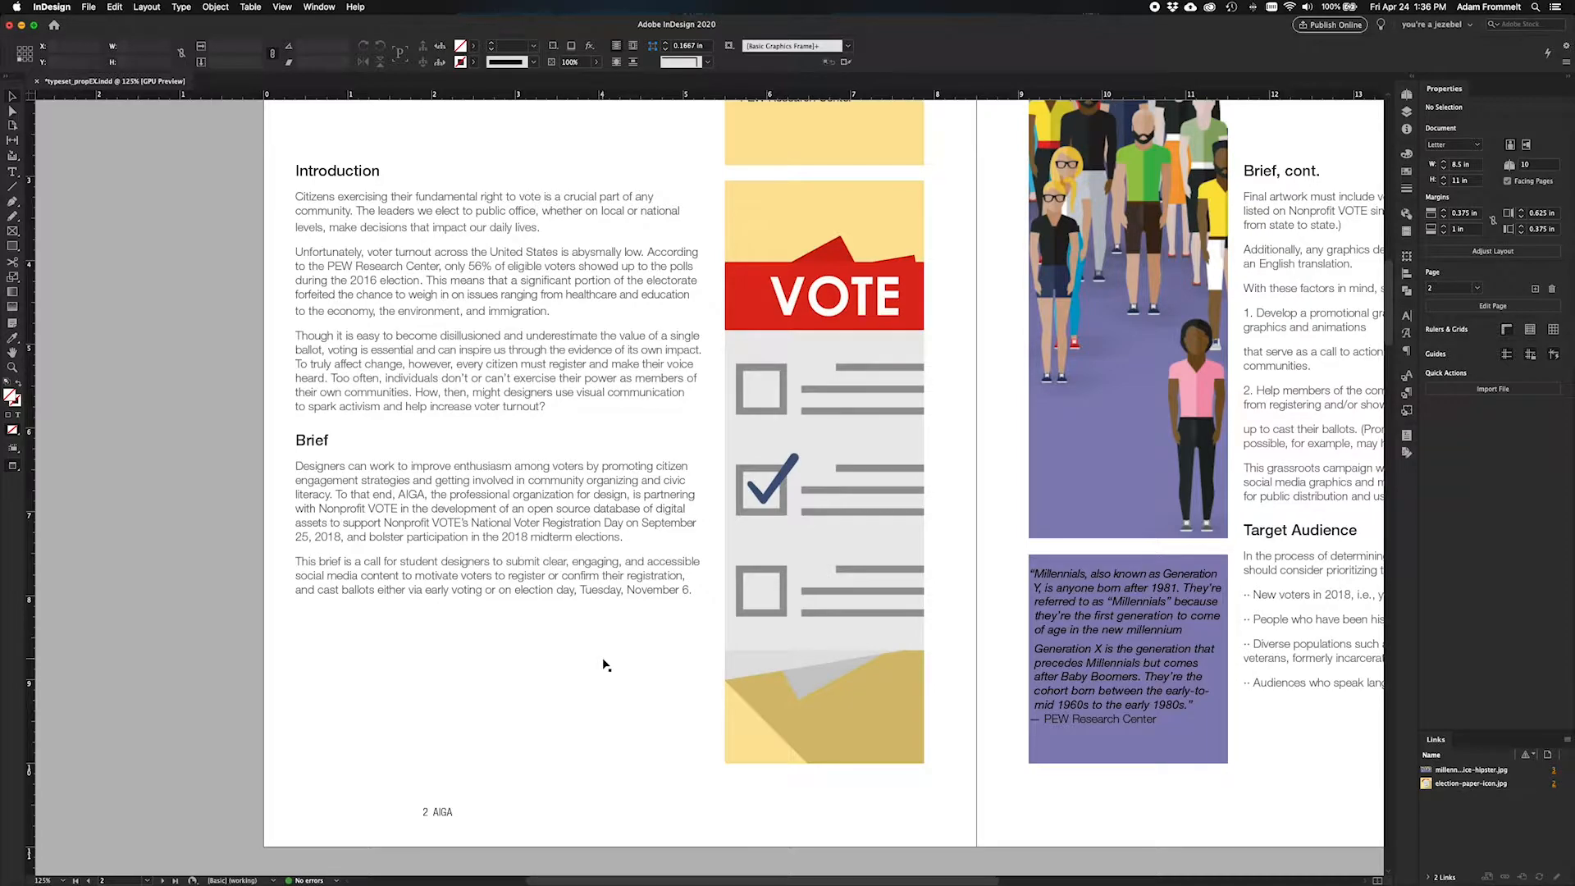
Move the "Design for Democracy" title and its two-line subtitle slightly down on the left page.
{"action": "key", "text": "super+alt+0"}
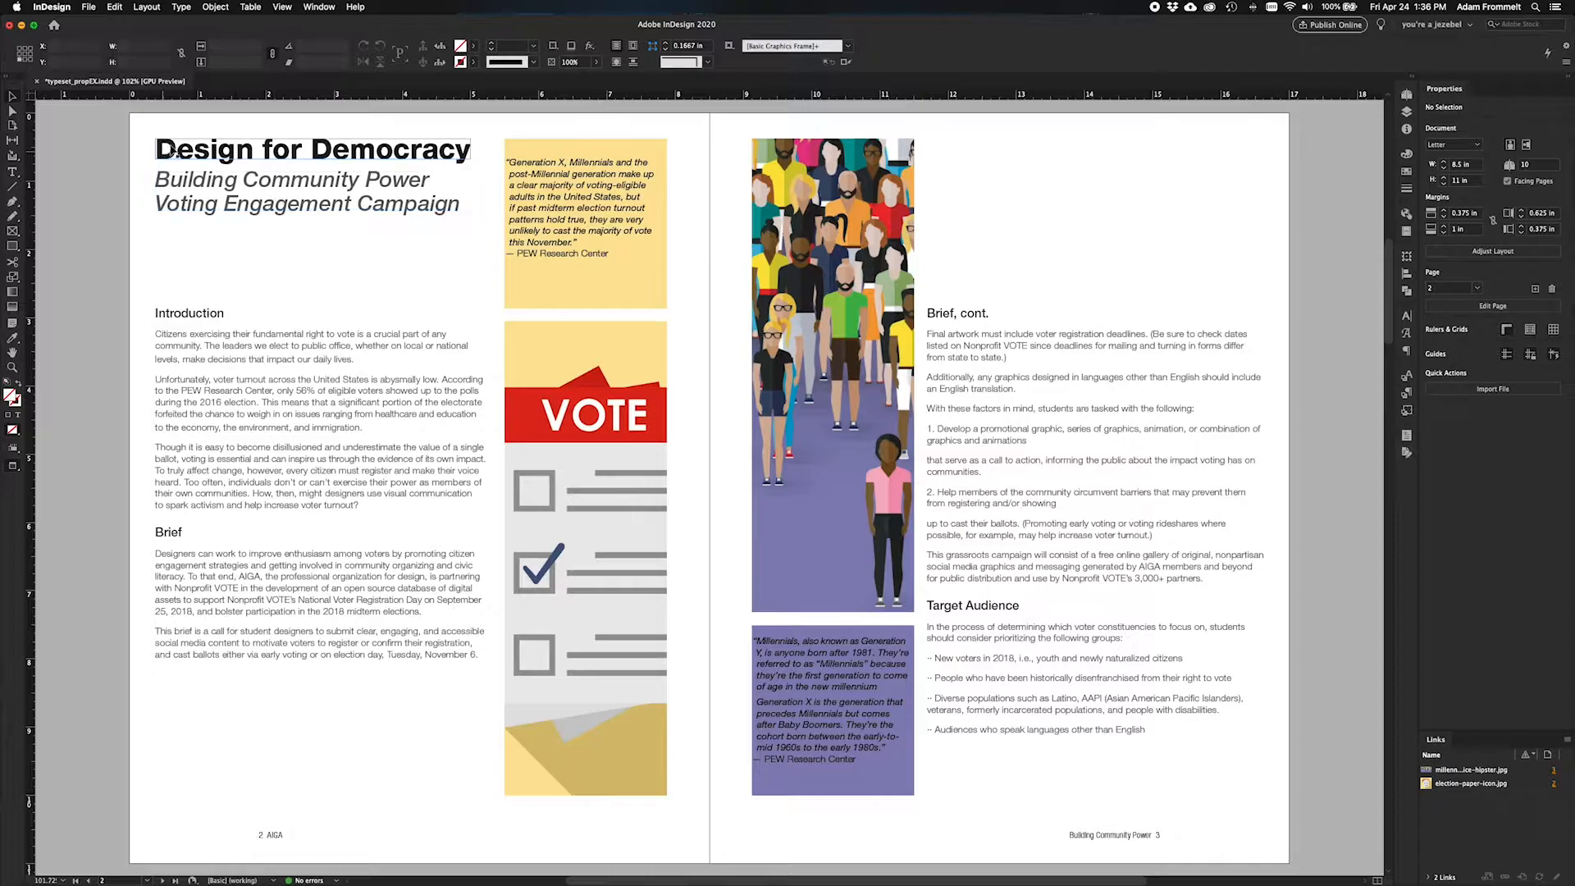
{"action": "left_click", "coordinate": [135, 137]}
{"action": "left_click_drag", "start_coordinate": [136, 137], "coordinate": [292, 234]}
{"action": "left_click", "coordinate": [390, 269]}
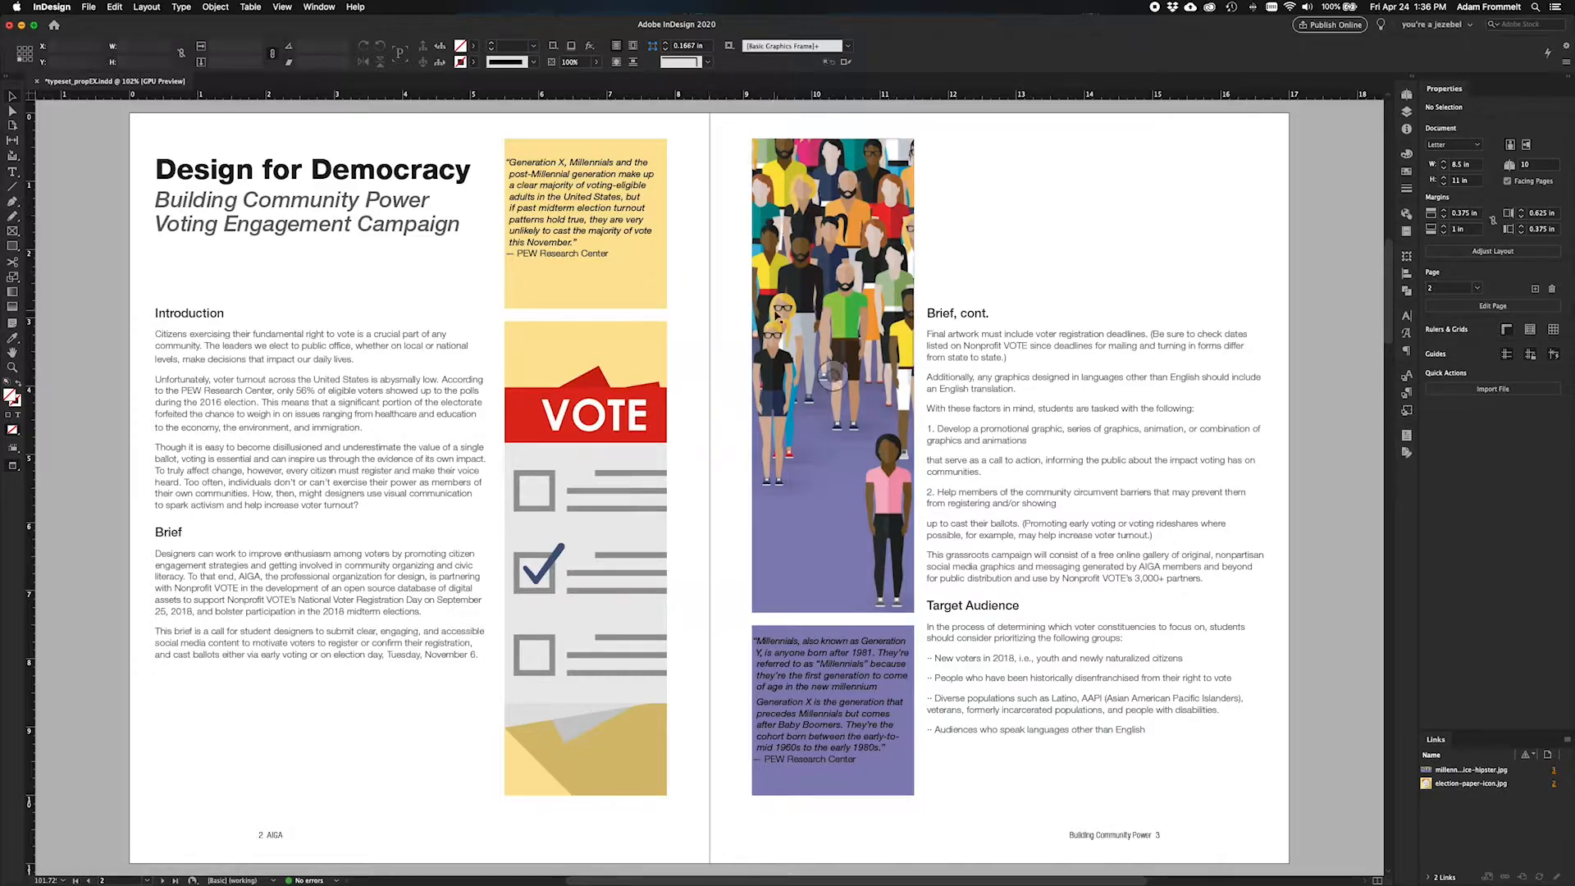
Lower the tops of the upper yellow quote box and the crowd image to align with the title frame's top edge.
{"action": "left_click", "coordinate": [773, 312]}
{"action": "left_click", "coordinate": [625, 132]}
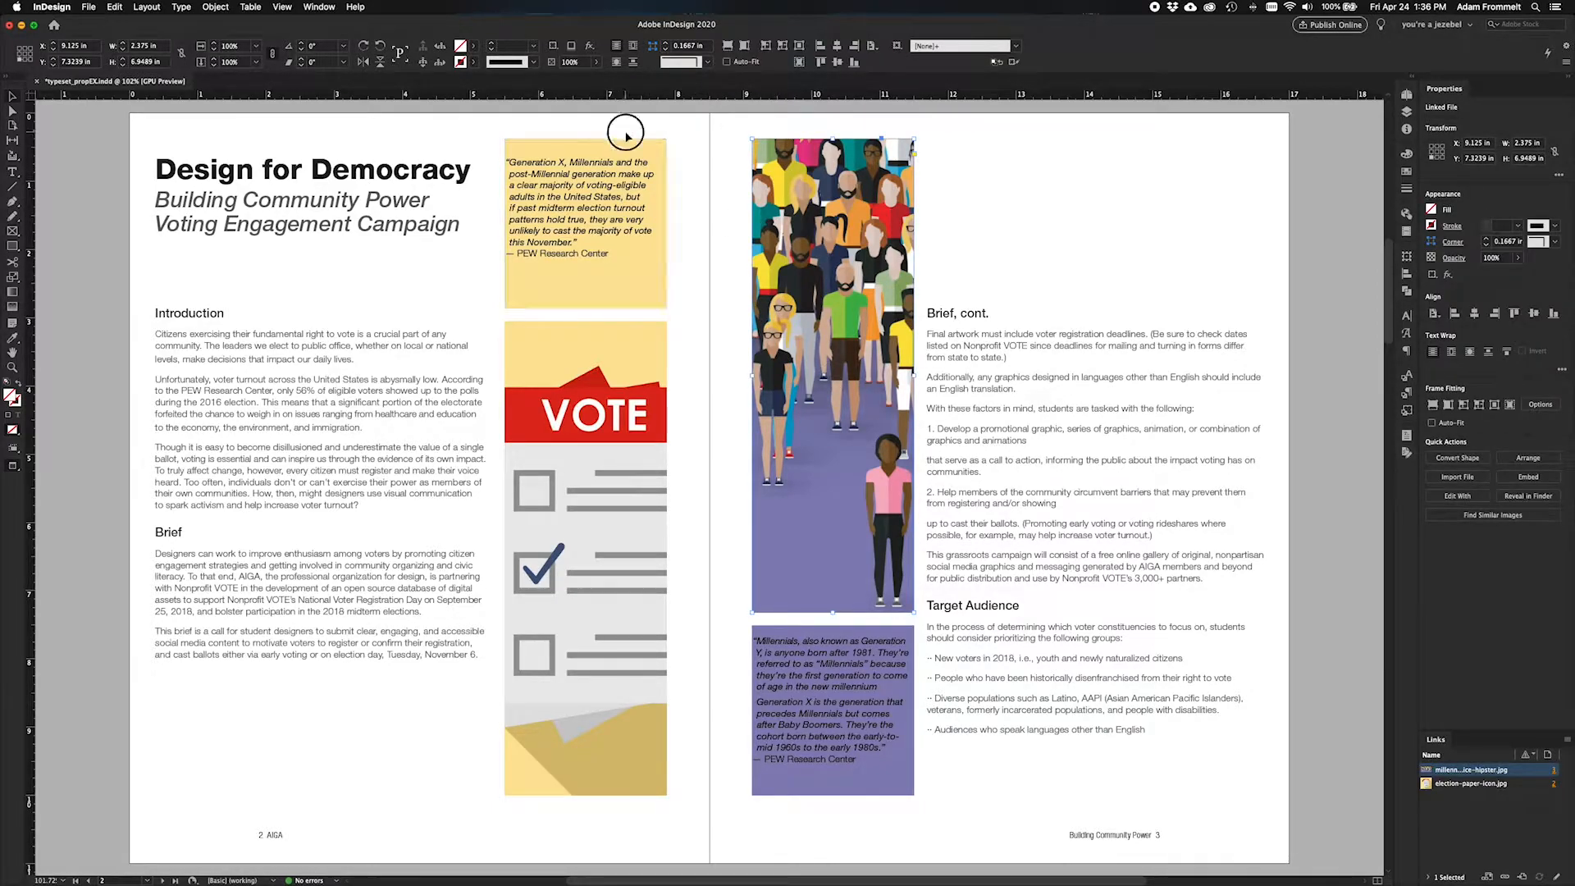
{"action": "left_click_drag", "start_coordinate": [624, 131], "coordinate": [707, 151]}
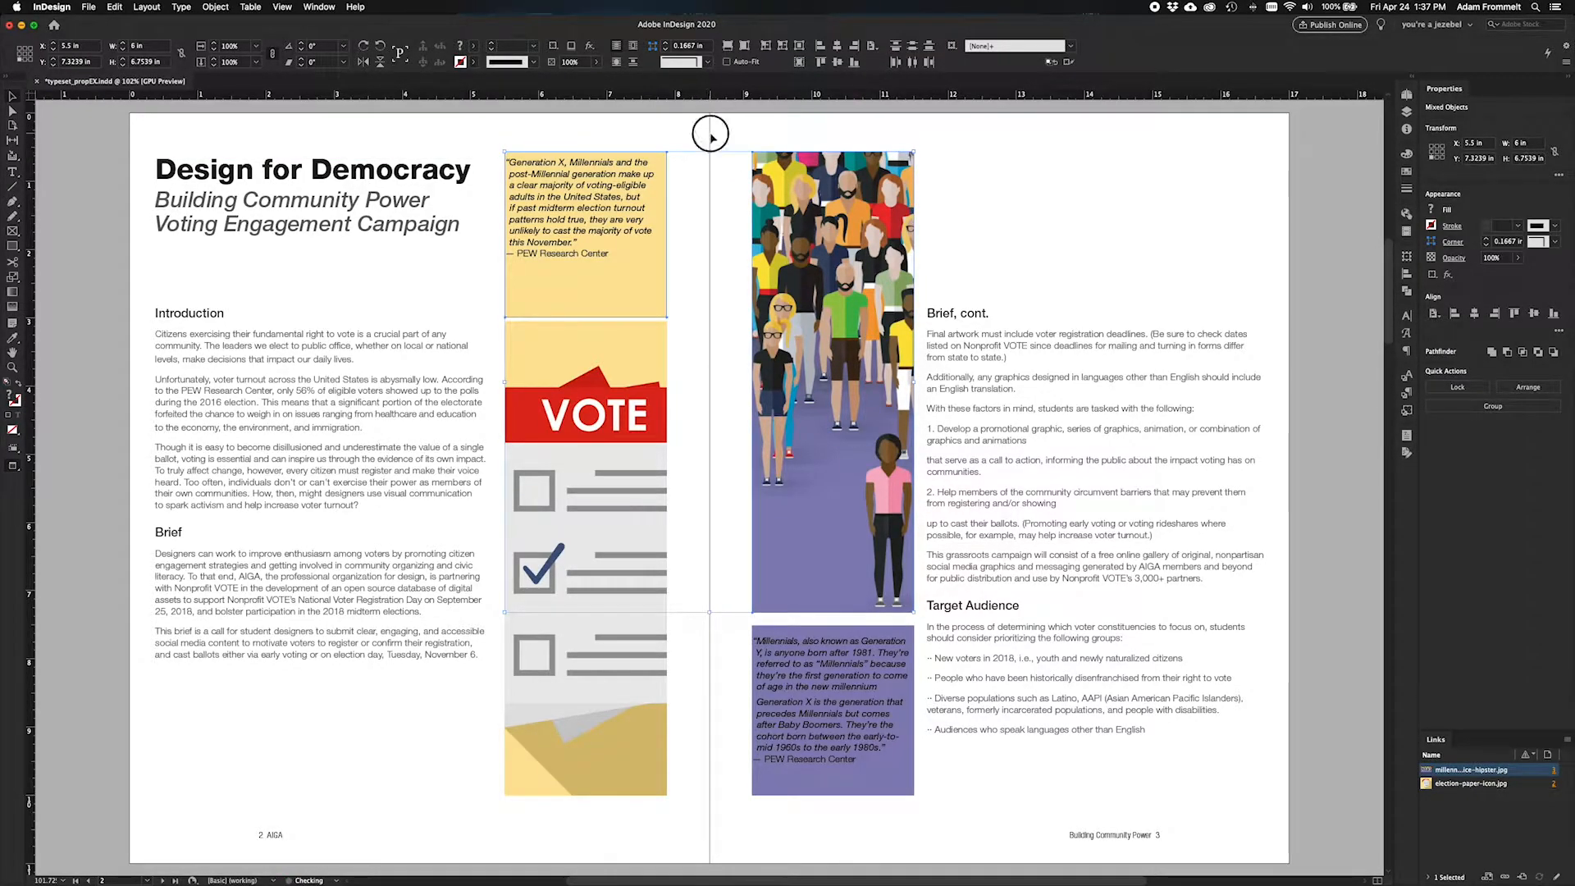
{"action": "left_click", "coordinate": [711, 137]}
Show the guides and move the title, subtitle, quote boxes and both images up together to the top margin.
{"action": "key", "text": "w"}
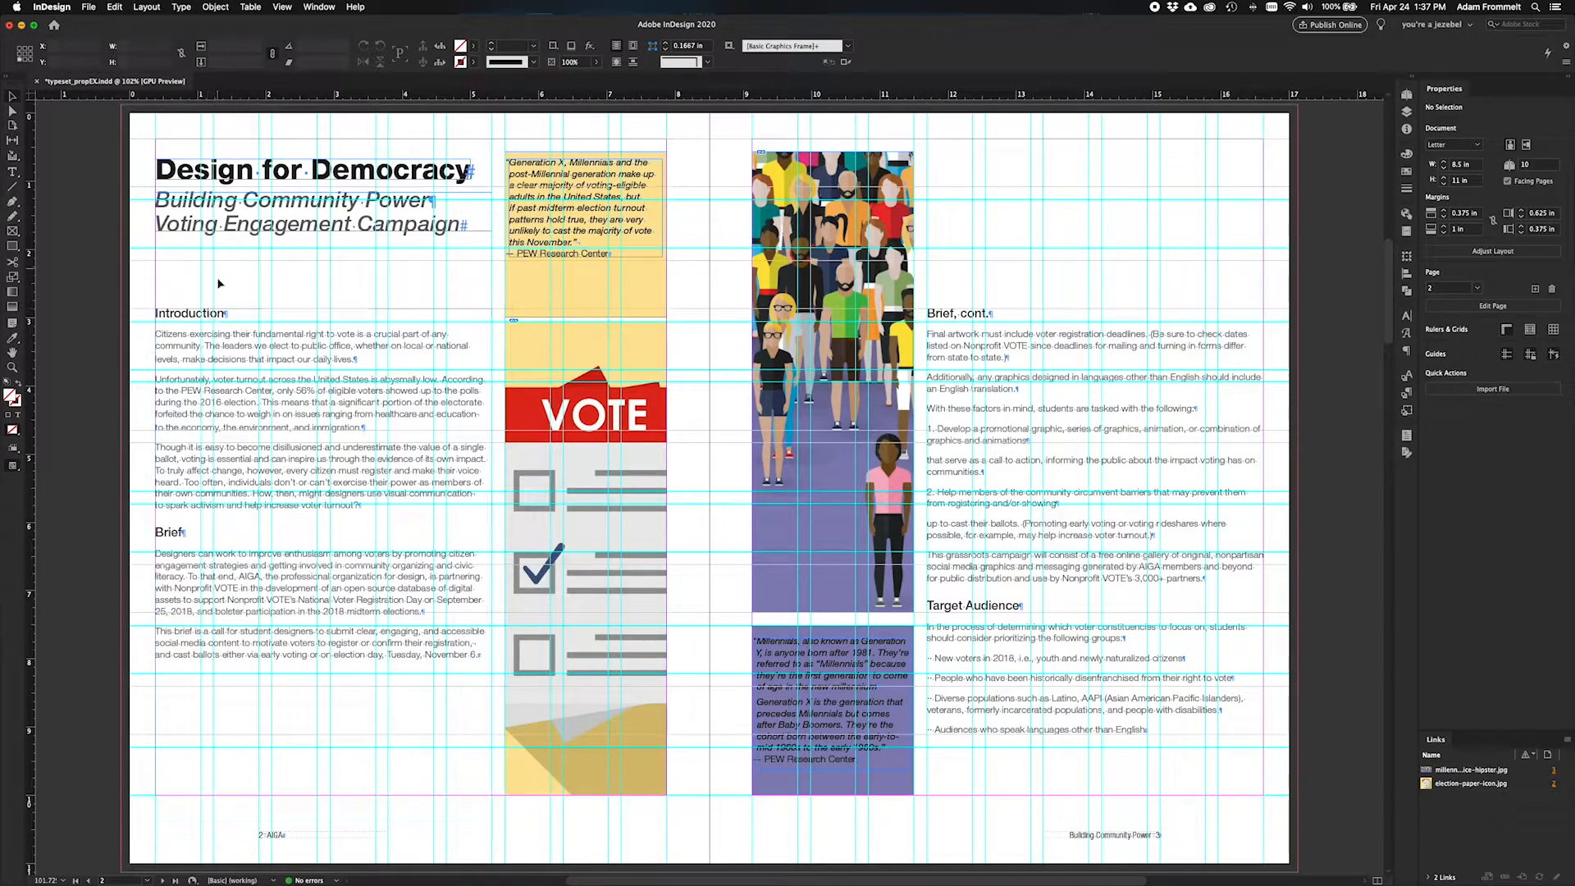
{"action": "left_click_drag", "start_coordinate": [310, 136], "coordinate": [811, 279]}
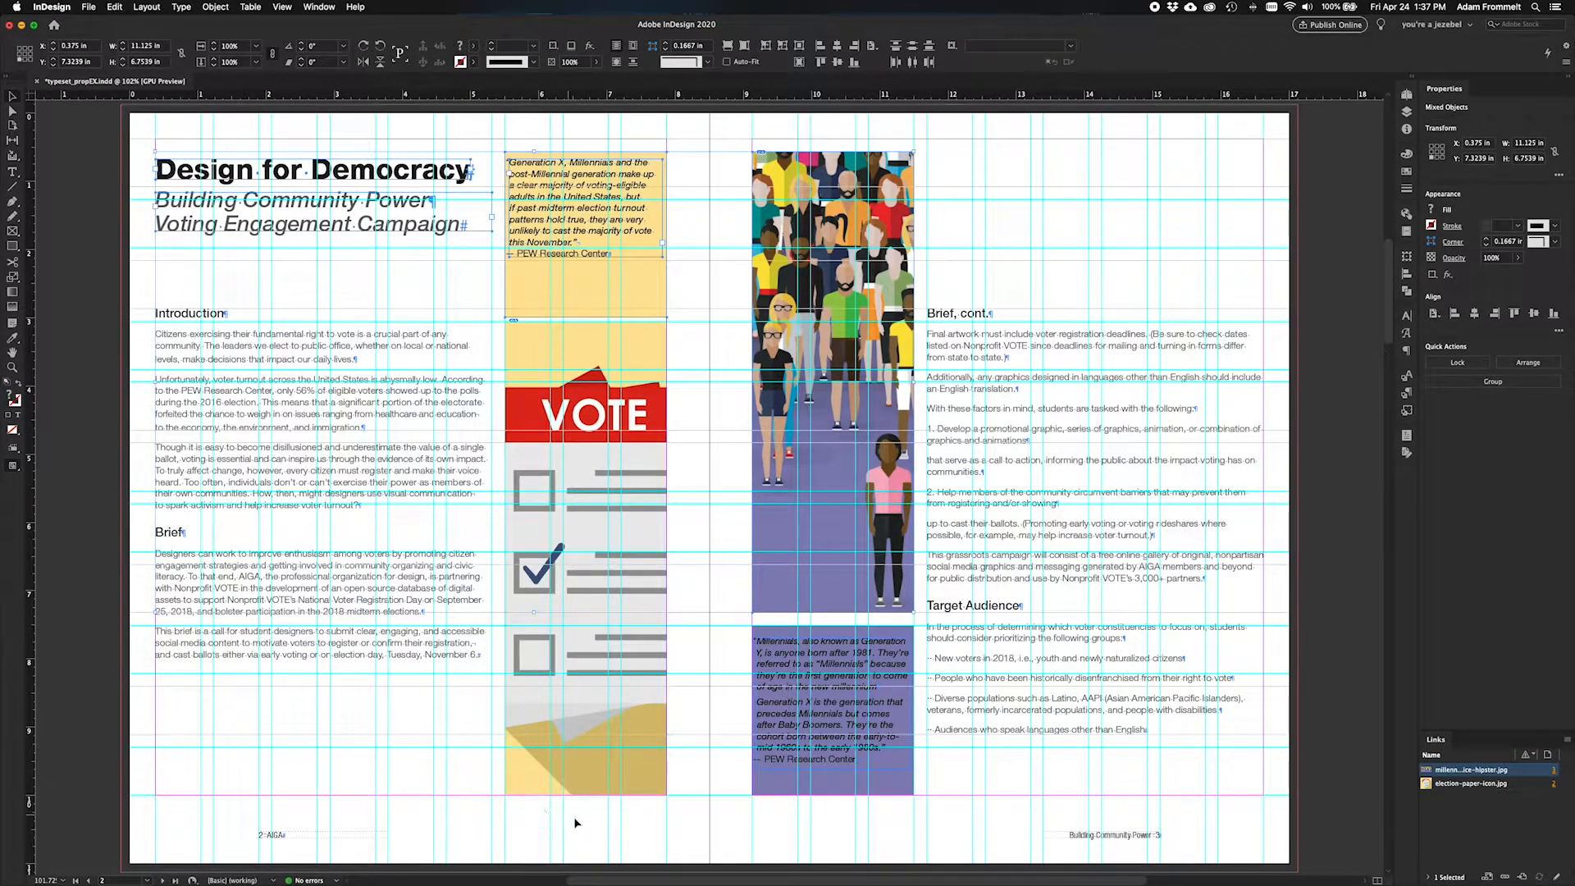
{"action": "left_click", "coordinate": [592, 825]}
{"action": "left_click_drag", "start_coordinate": [592, 825], "coordinate": [822, 709]}
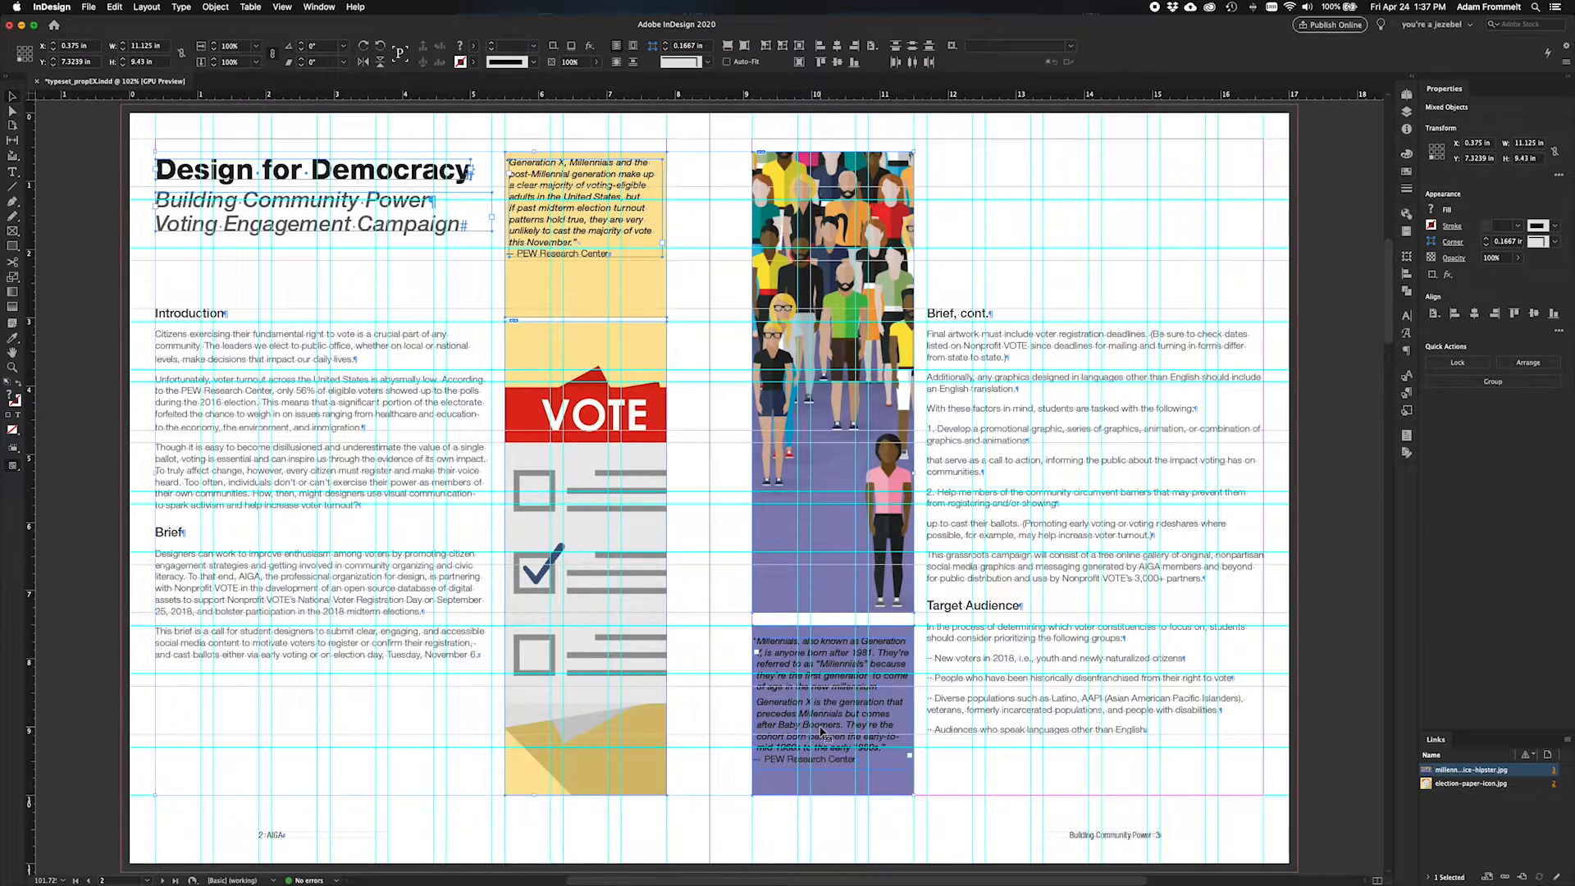
{"action": "left_click_drag", "start_coordinate": [615, 160], "coordinate": [615, 145]}
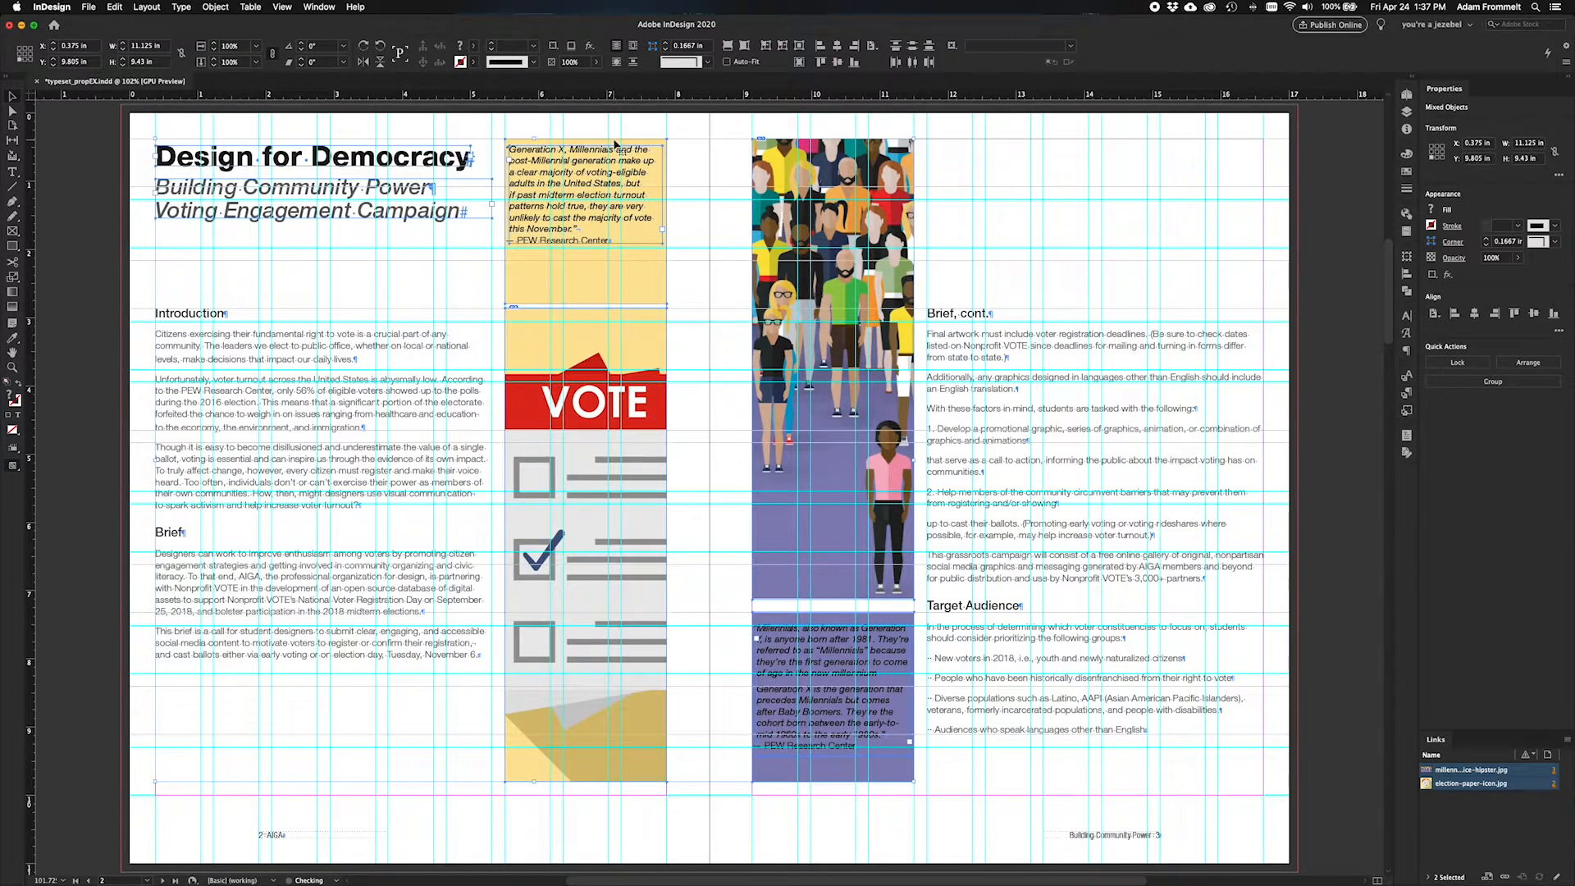
Move the two body text frames up together so their first headings sit just below the subtitle, and preview the spread.
{"action": "left_click", "coordinate": [331, 376]}
{"action": "left_click", "coordinate": [992, 503], "text": "shift"}
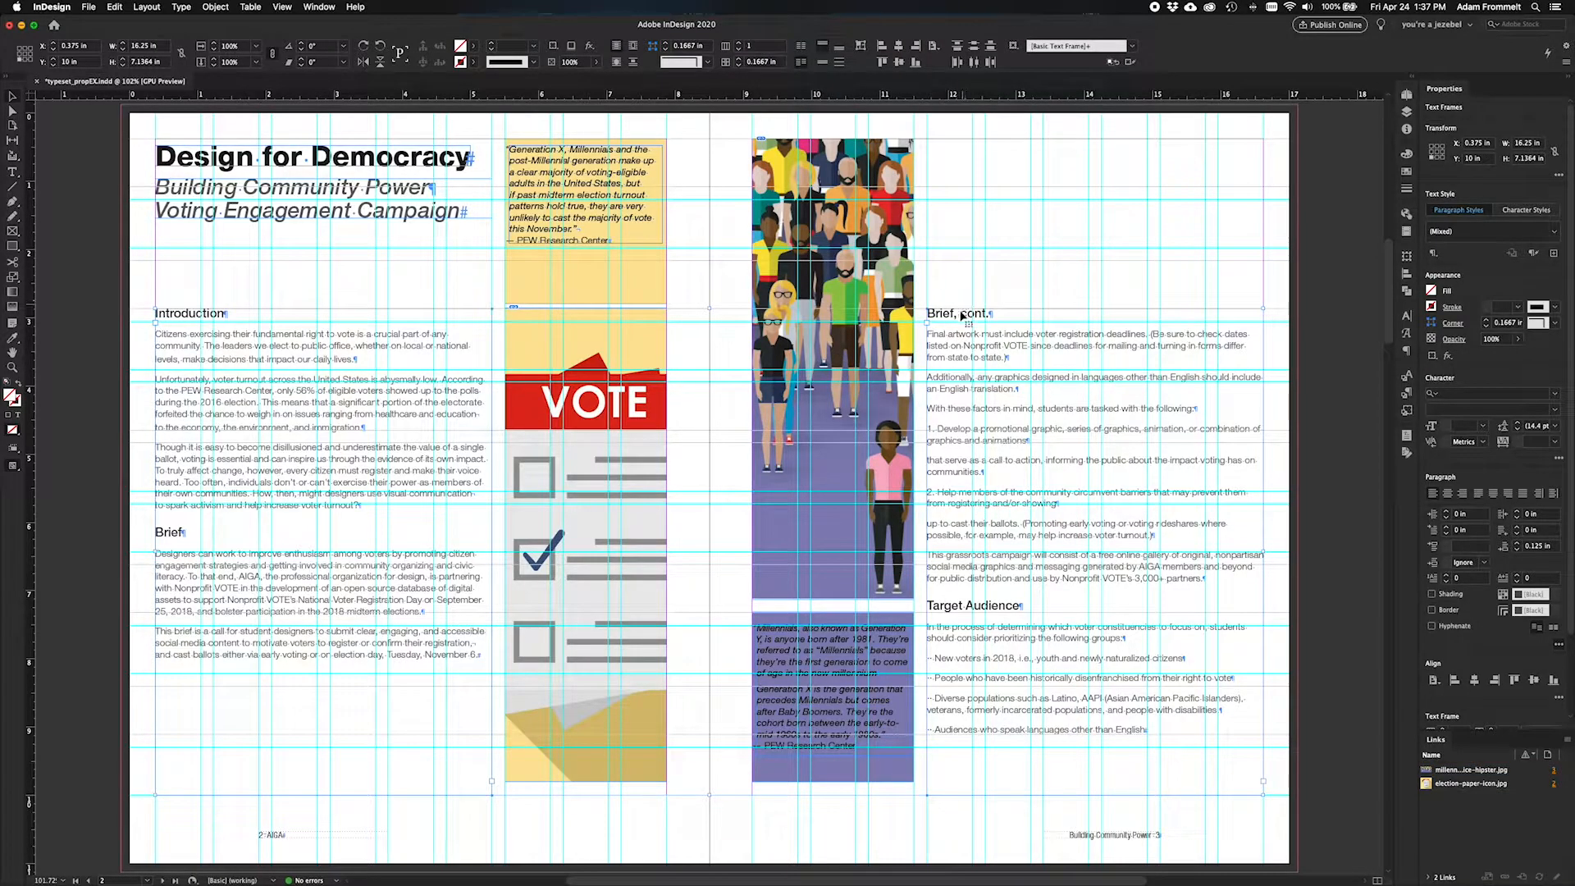
{"action": "left_click_drag", "start_coordinate": [959, 311], "coordinate": [966, 256]}
{"action": "left_click", "coordinate": [991, 211]}
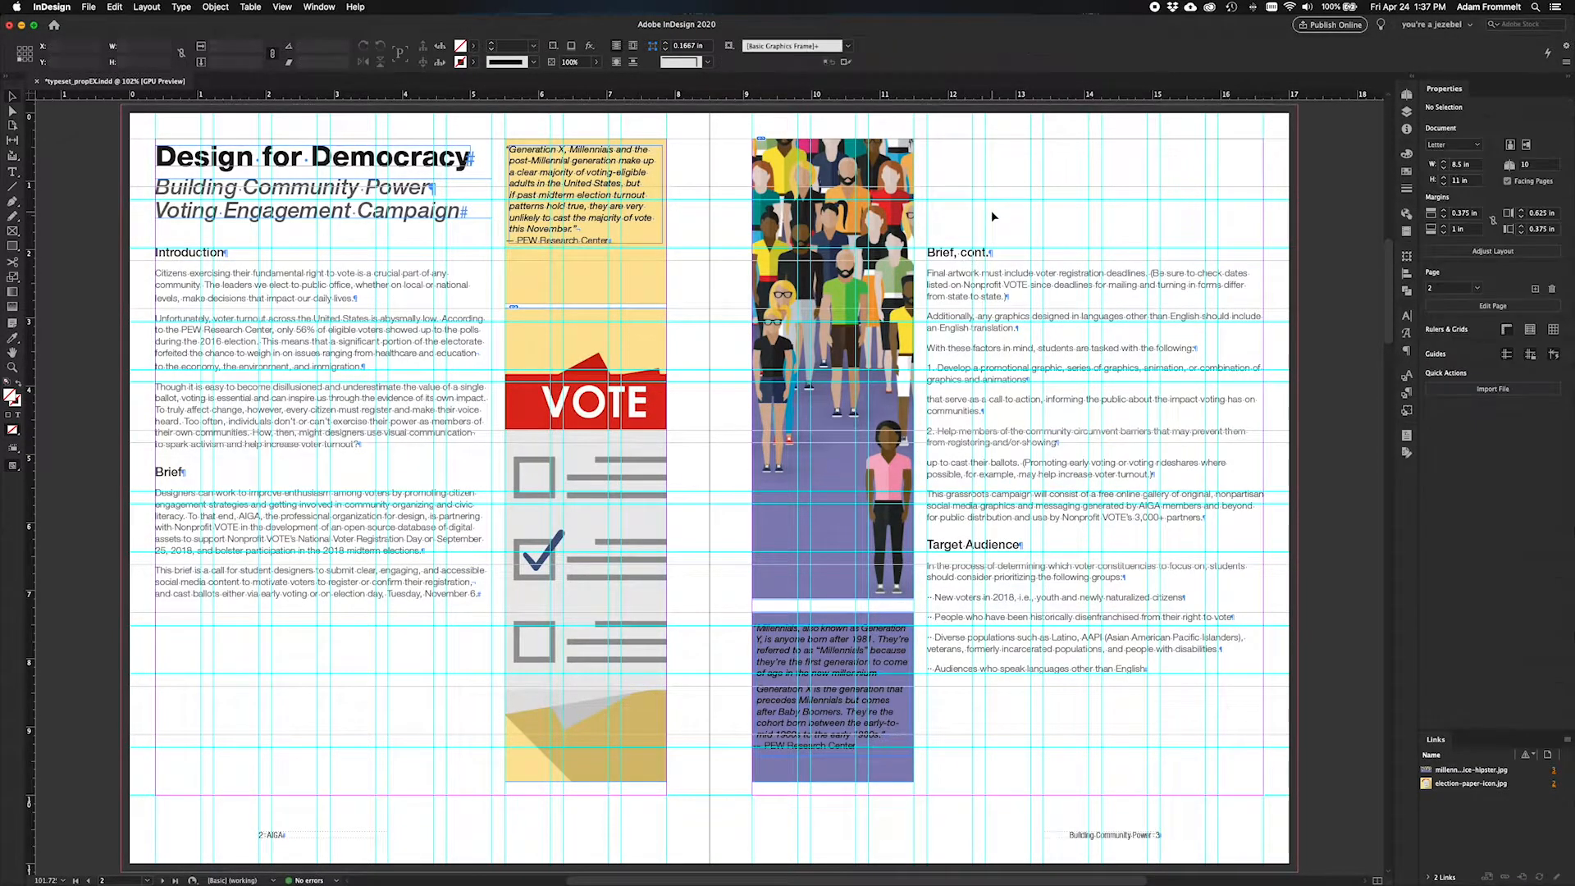
{"action": "key", "text": "w"}
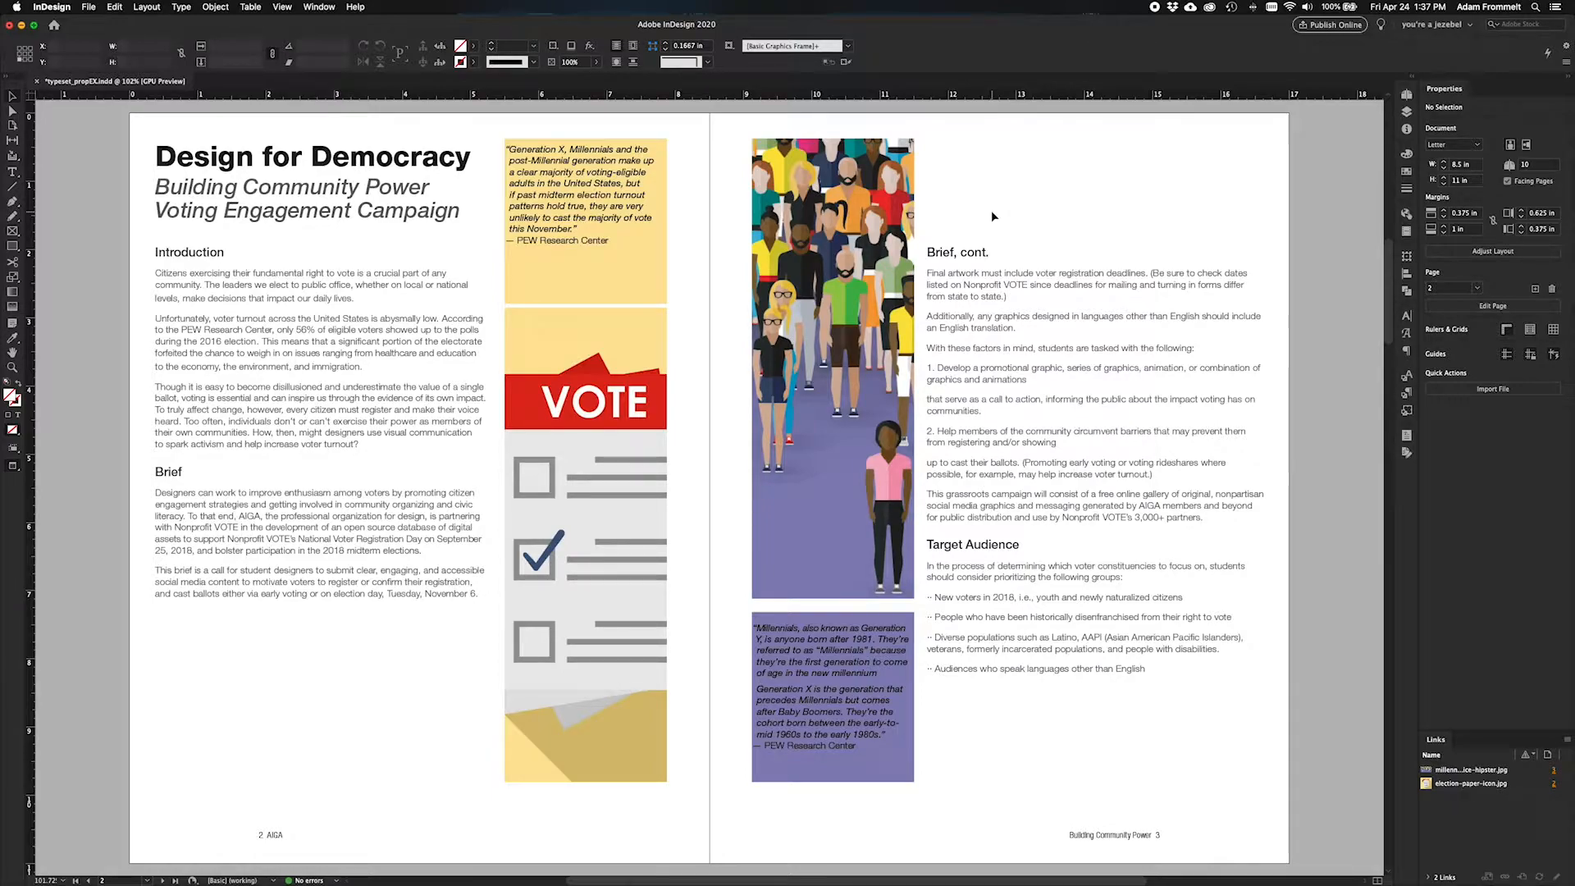
{"action": "key", "text": "w"}
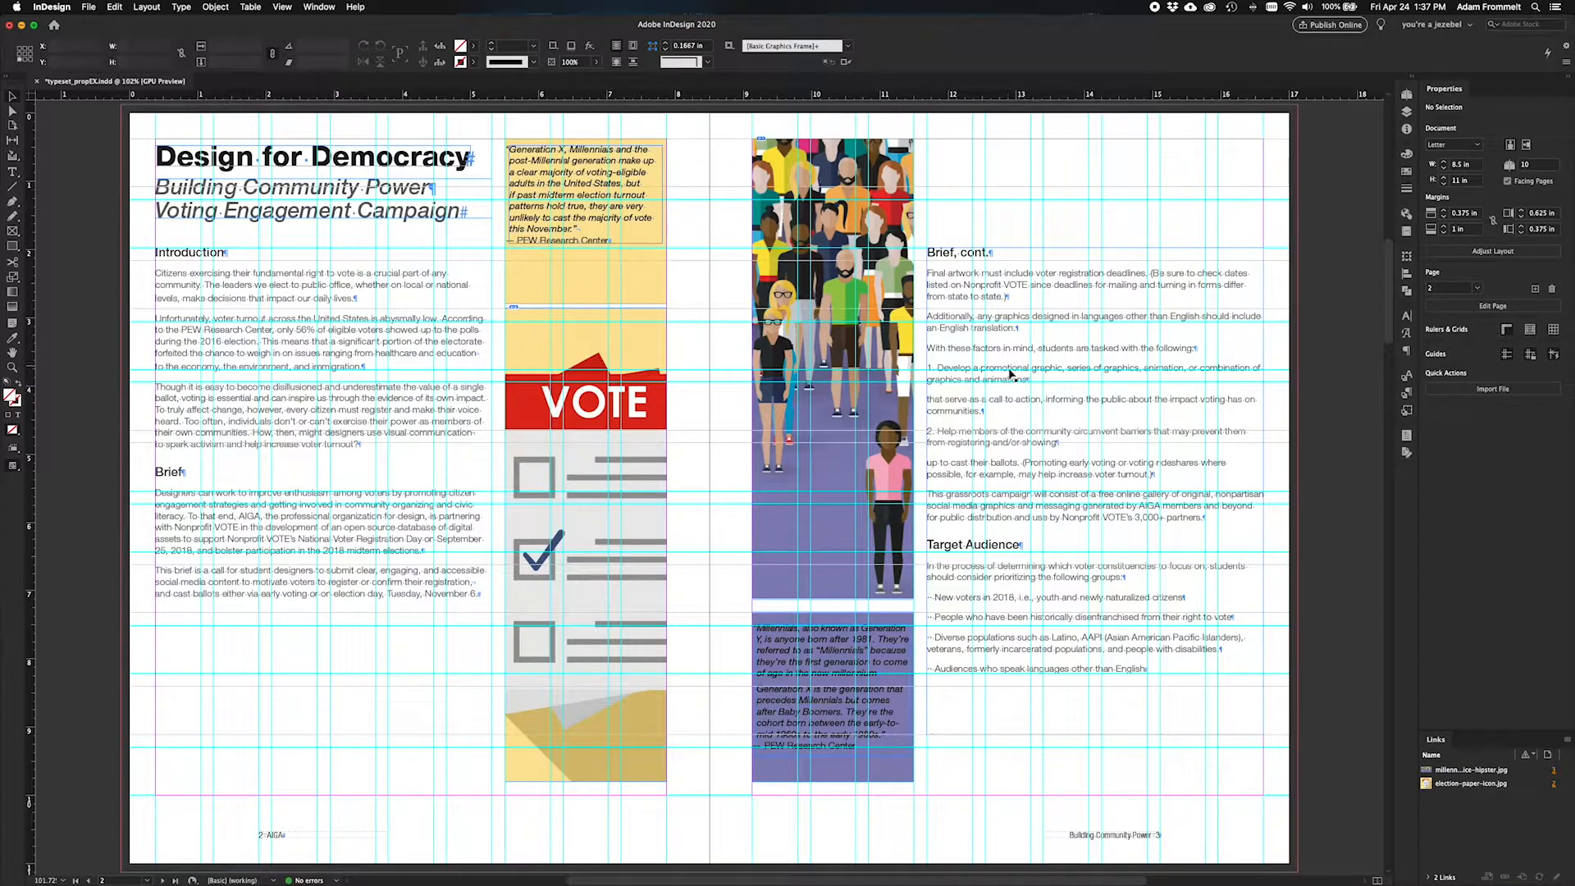
Remove the stray paragraph breaks after "graphics and animations" and "and/or showing" to rejoin numbered items 1 and 2.
{"action": "double_click", "coordinate": [981, 371]}
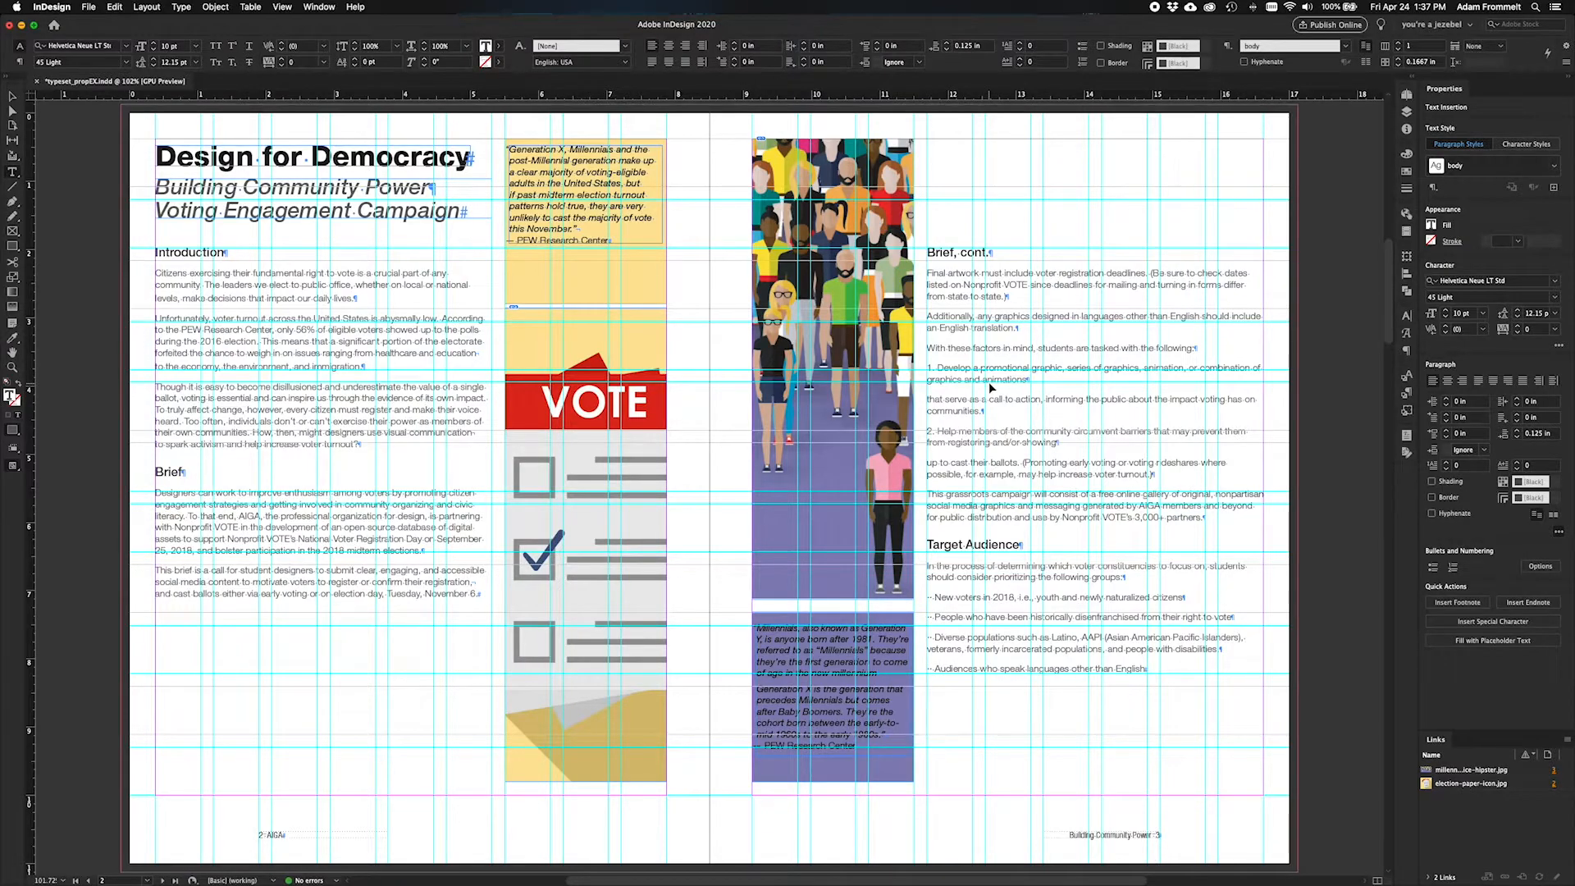
{"action": "key", "text": "super+equal"}
{"action": "key", "text": "super+equal"}
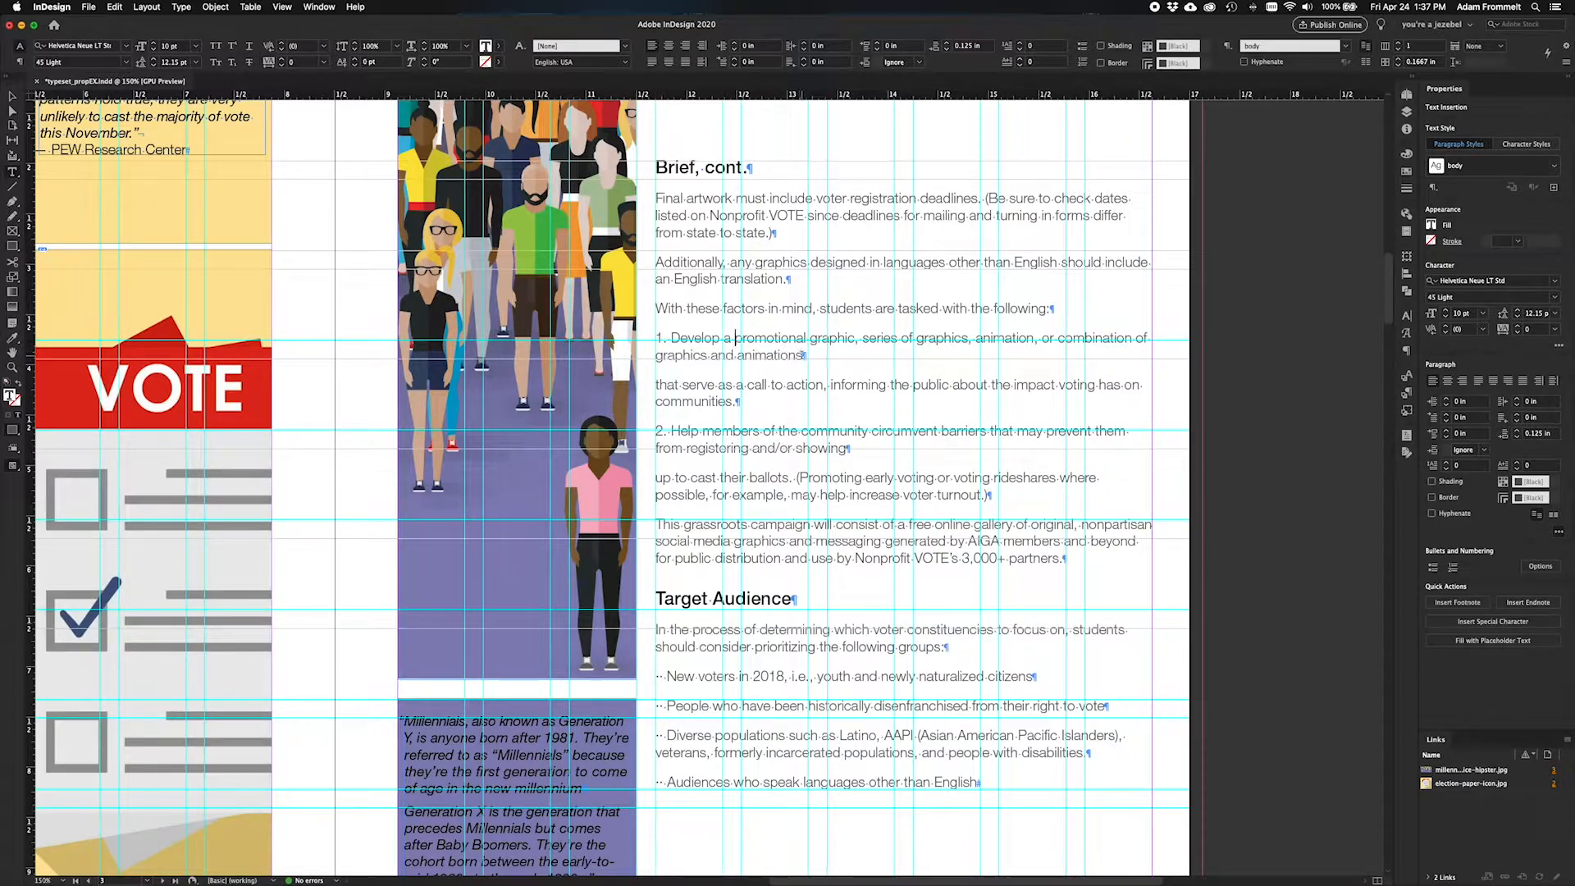
{"action": "left_click", "coordinate": [812, 355]}
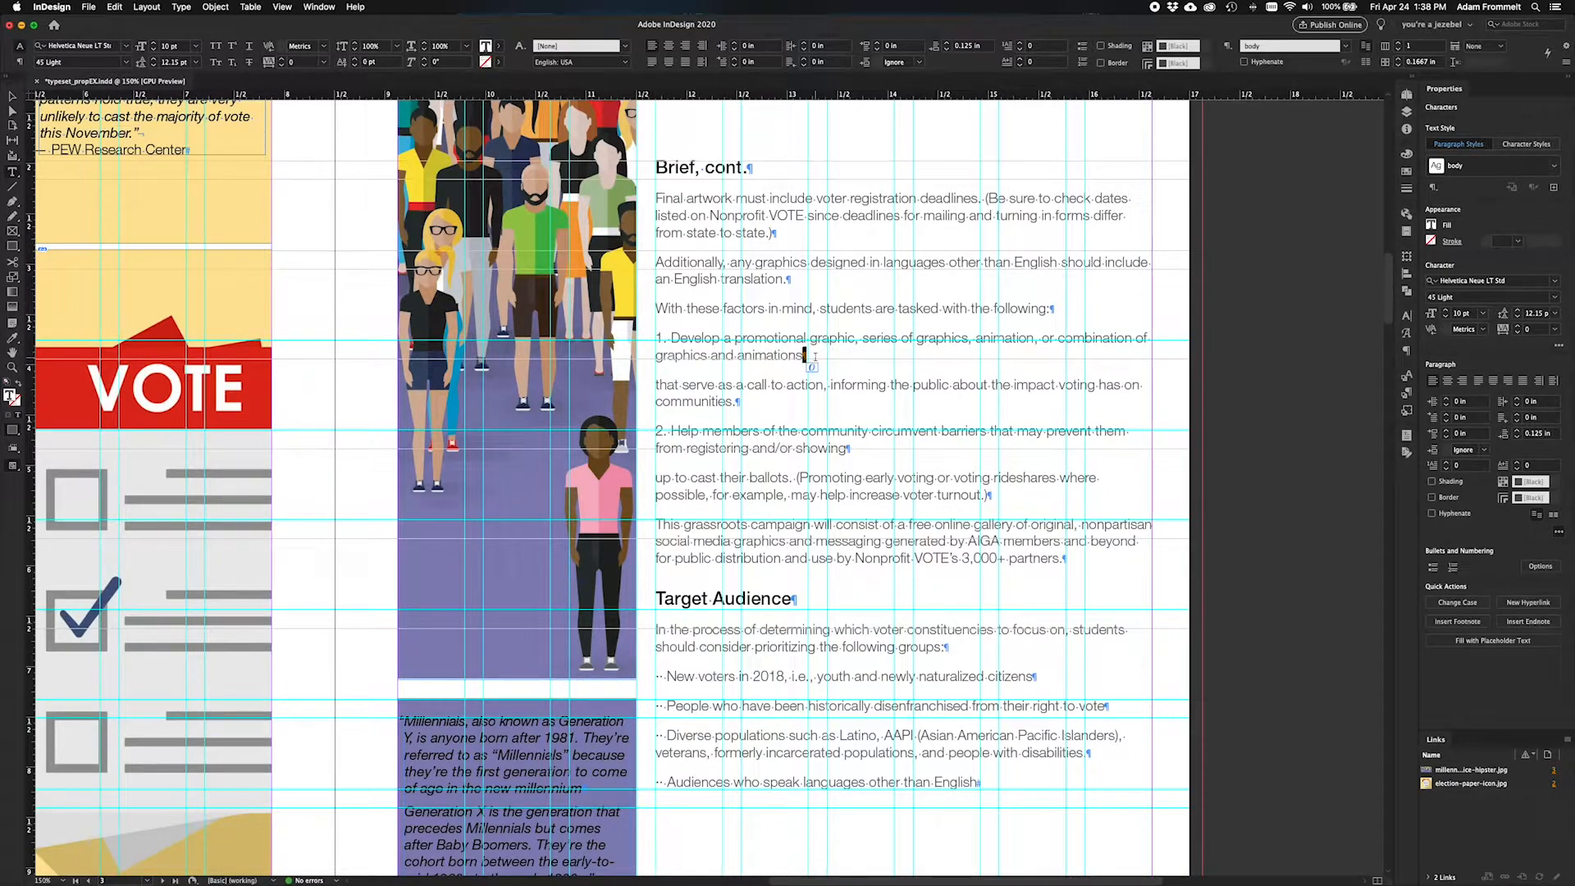
{"action": "key", "text": "Delete"}
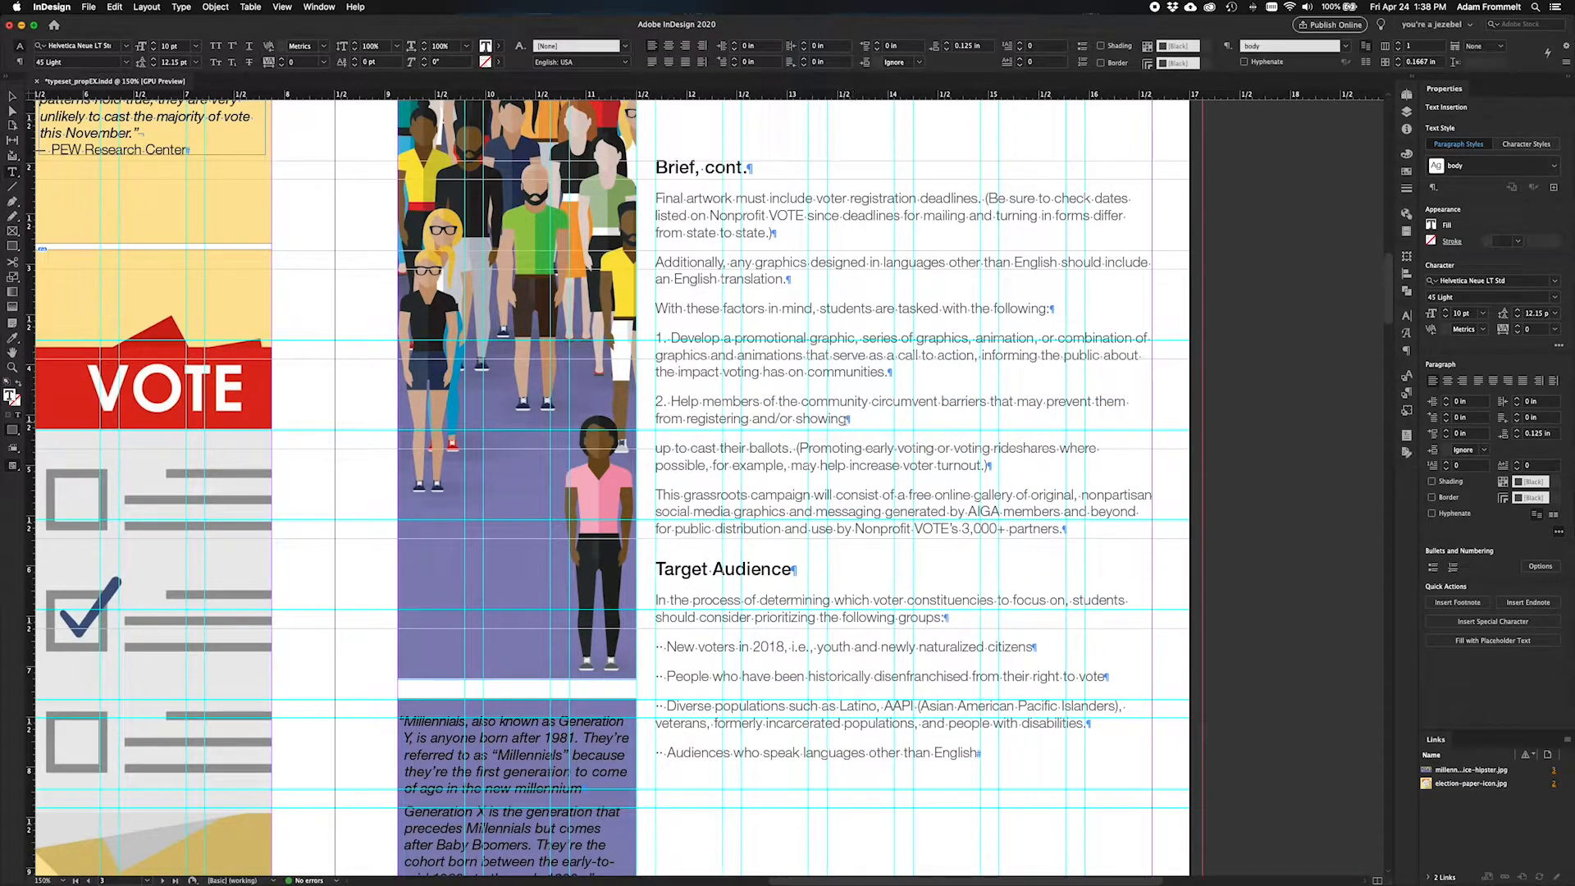
{"action": "left_click_drag", "start_coordinate": [846, 420], "coordinate": [861, 420]}
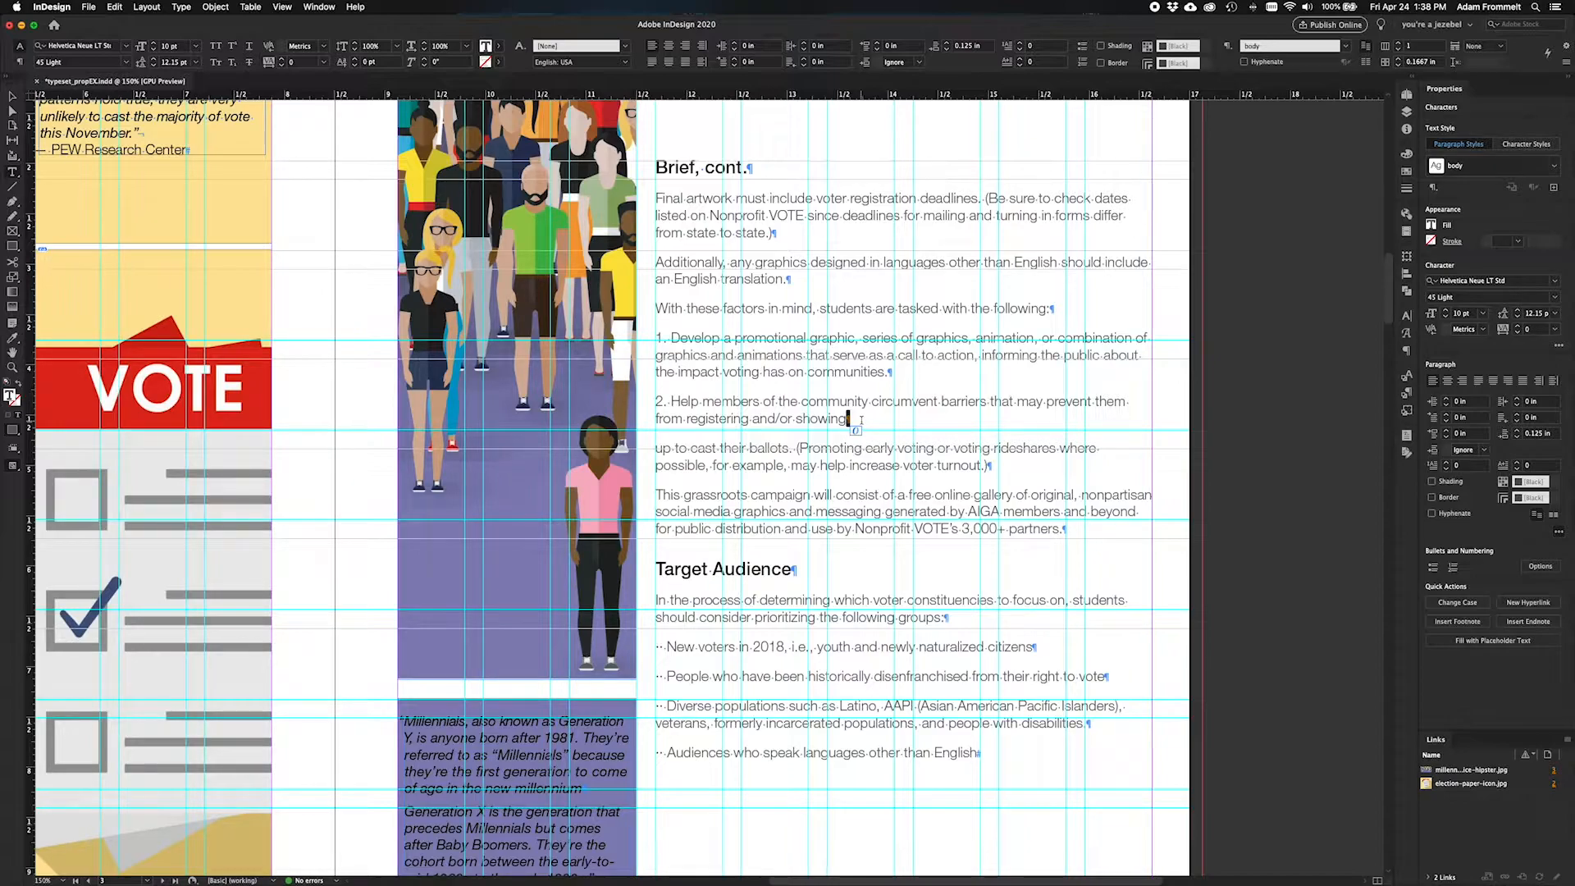
{"action": "key", "text": "BackSpace"}
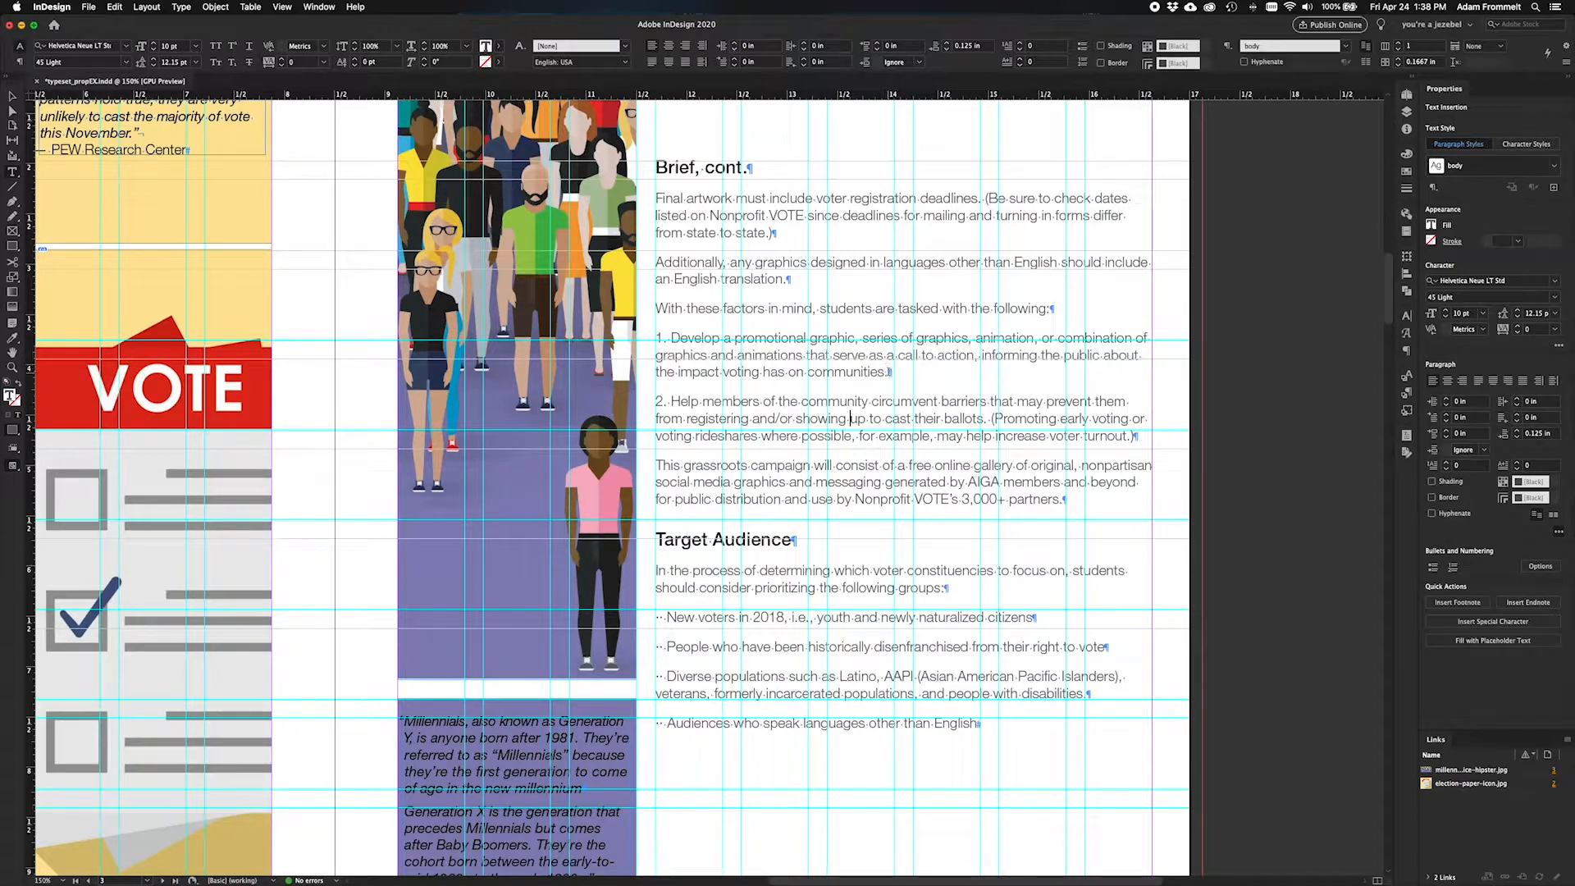
Replace the paragraph break between numbered items 1 and 2 with a forced line break.
{"action": "left_click_drag", "start_coordinate": [888, 372], "coordinate": [898, 371]}
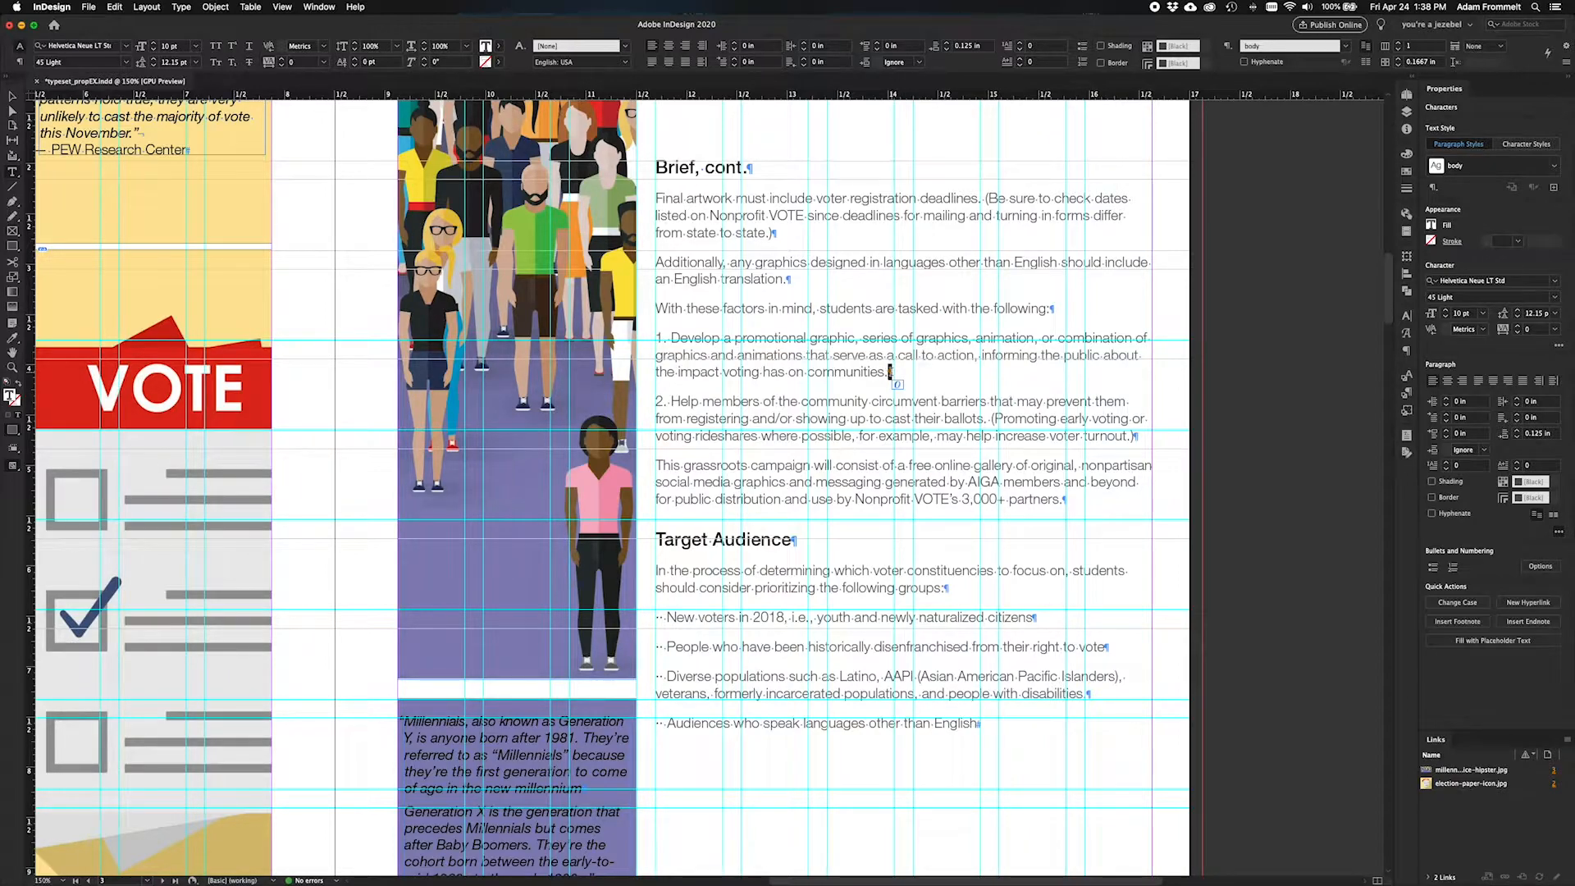
{"action": "key", "text": "Delete"}
{"action": "key", "text": "shift+Return"}
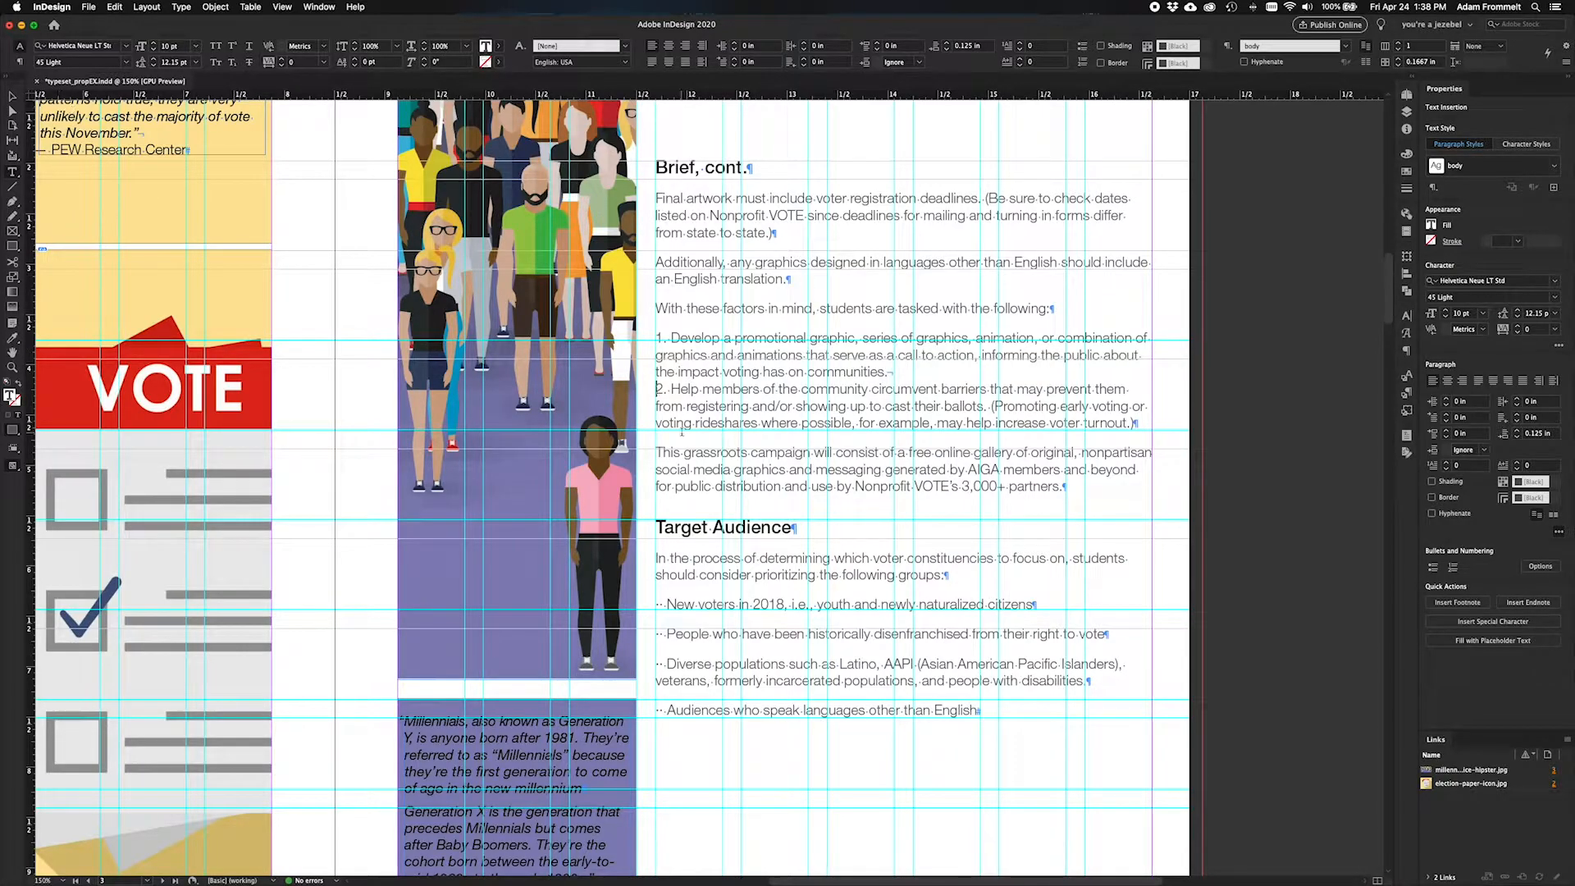
Set the left indent of the numbered list paragraph to 0.1875 in.
{"action": "left_click", "coordinate": [750, 372]}
{"action": "left_click", "coordinate": [1446, 398]}
{"action": "left_click", "coordinate": [1446, 399]}
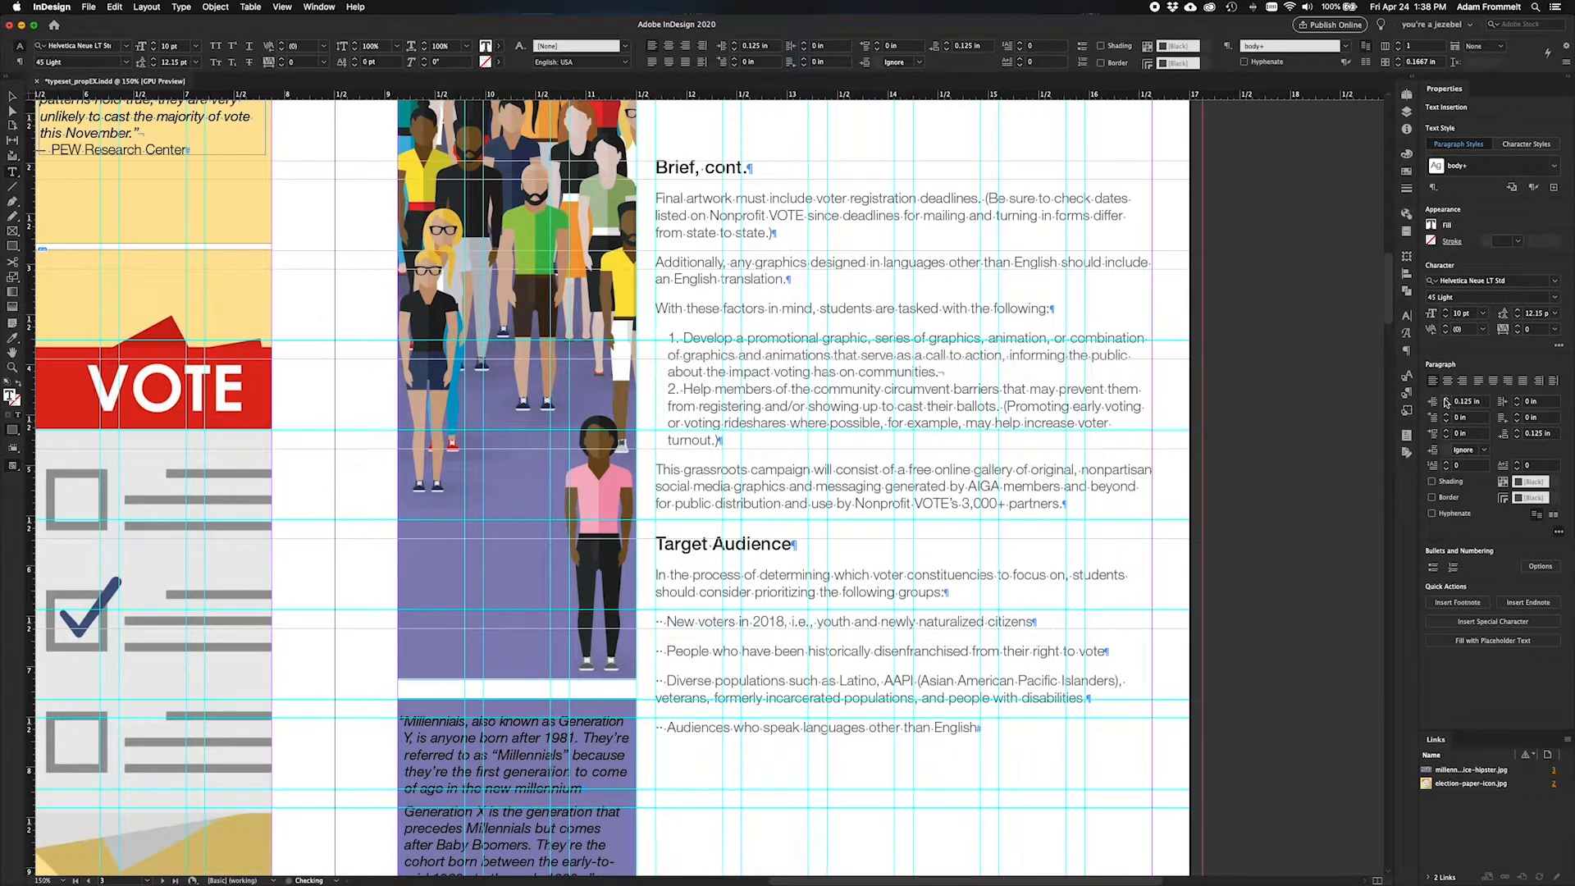
{"action": "left_click", "coordinate": [1446, 398]}
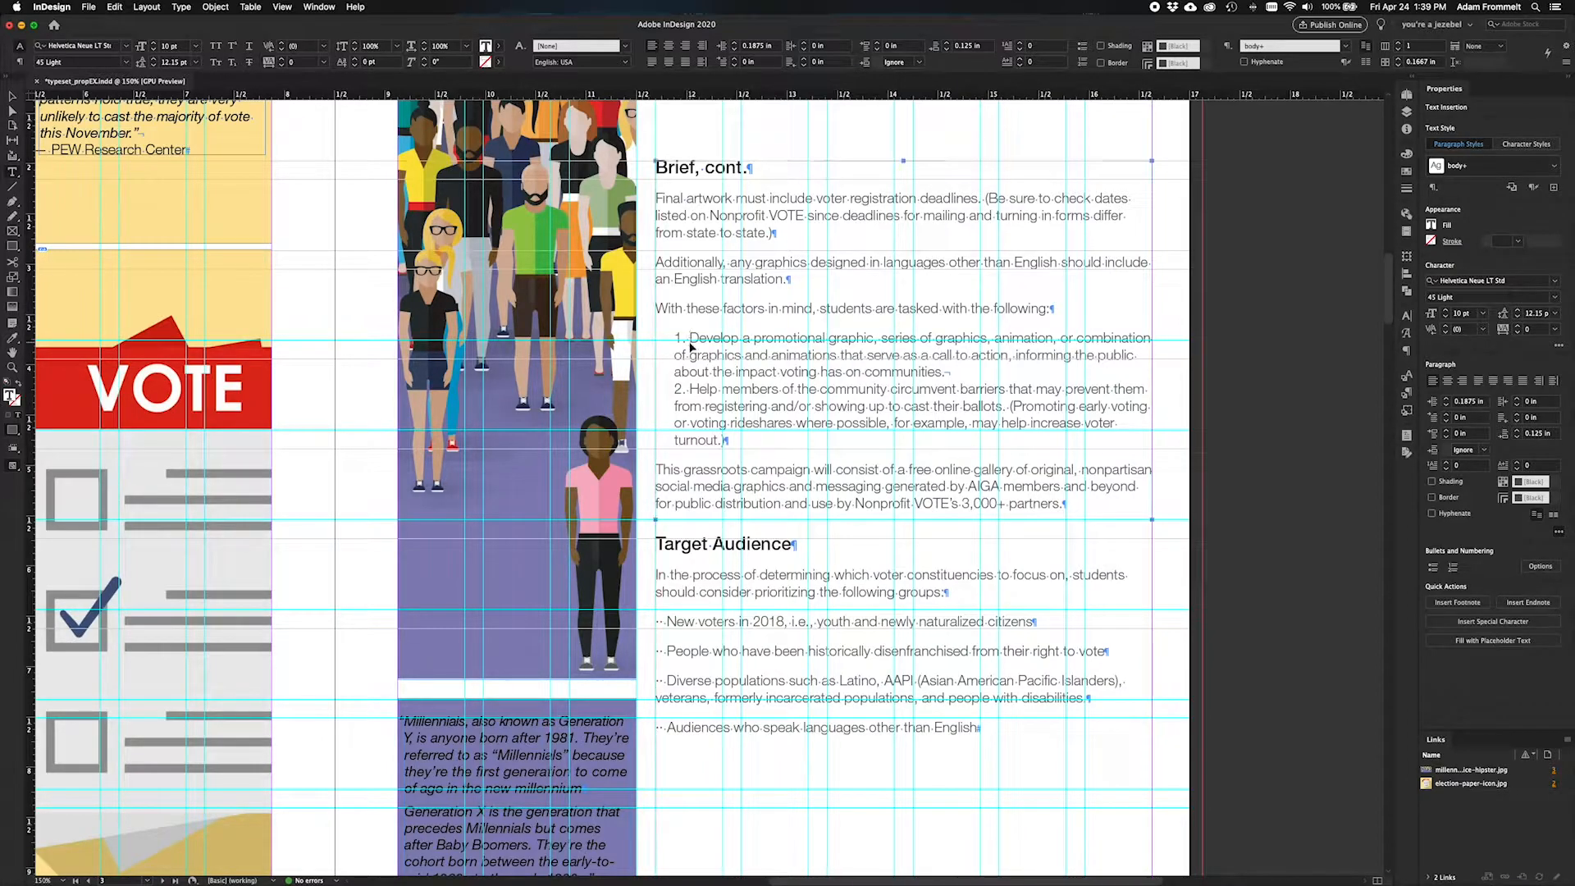
Insert an Indent to Here character before "Develop" in numbered item 1 and inspect the marker up close.
{"action": "key", "text": "super+backslash"}
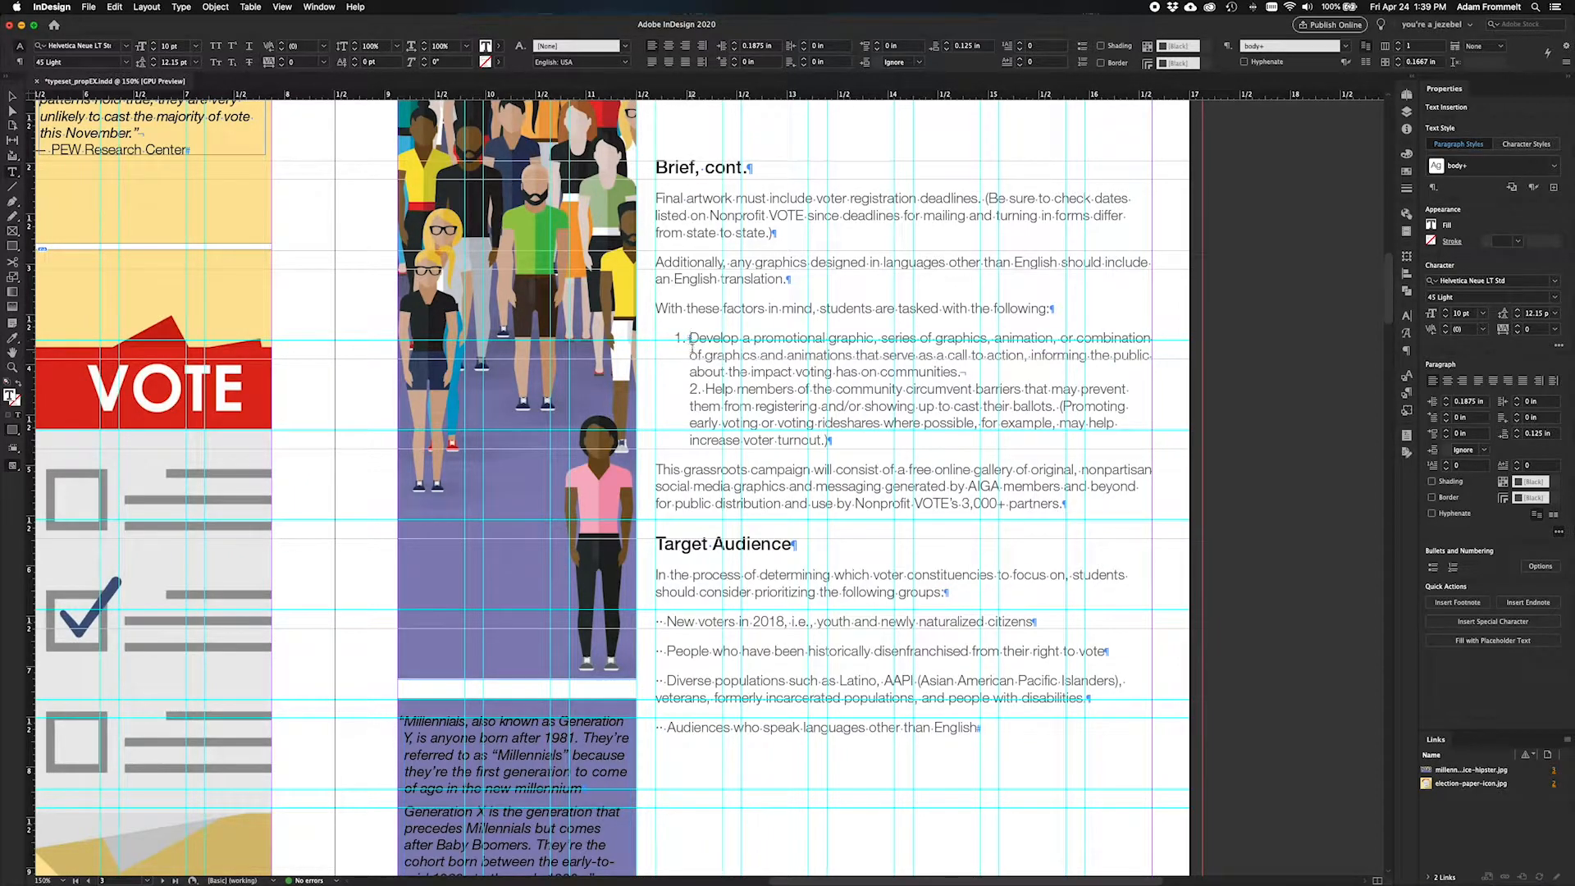
{"action": "key", "text": "Escape"}
{"action": "key", "text": "super+equal"}
{"action": "key", "text": "super+equal"}
{"action": "key", "text": "super+equal"}
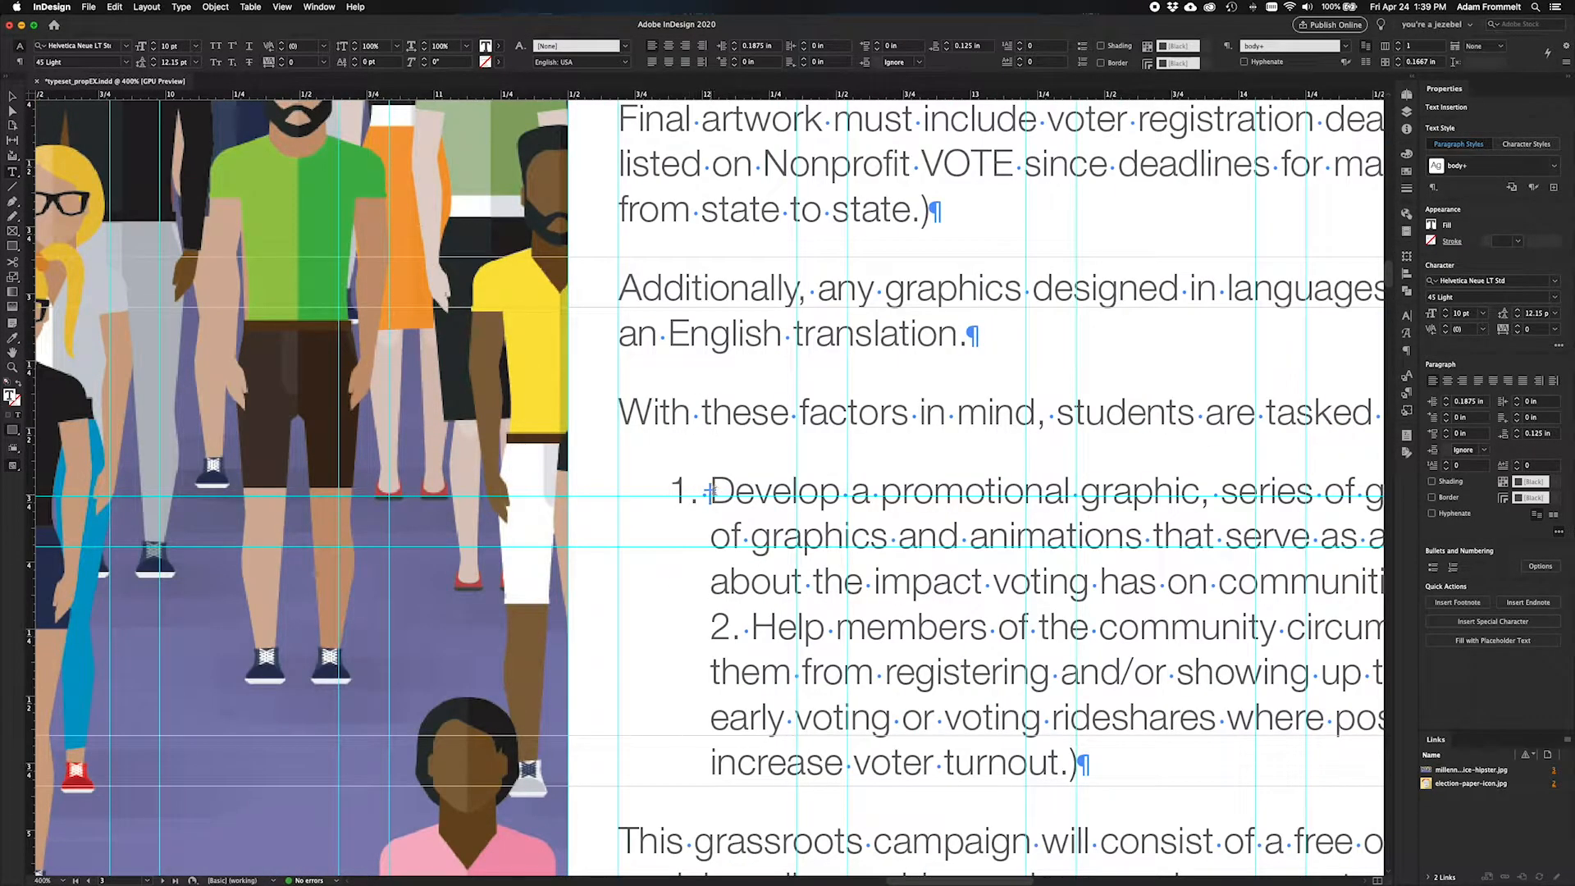
Replace the forced line break after "communities." with a paragraph break so numbered items 1 and 2 are separate paragraphs.
{"action": "key", "text": "Right"}
{"action": "scroll", "coordinate": [909, 635], "scroll_direction": "right", "scroll_amount": 9}
{"action": "scroll", "coordinate": [909, 636], "scroll_direction": "down", "scroll_amount": 5}
{"action": "scroll", "coordinate": [909, 636], "scroll_direction": "up", "scroll_amount": 3}
{"action": "scroll", "coordinate": [909, 636], "scroll_direction": "left", "scroll_amount": 3}
{"action": "left_click_drag", "start_coordinate": [932, 412], "coordinate": [957, 415]}
{"action": "key", "text": "Return"}
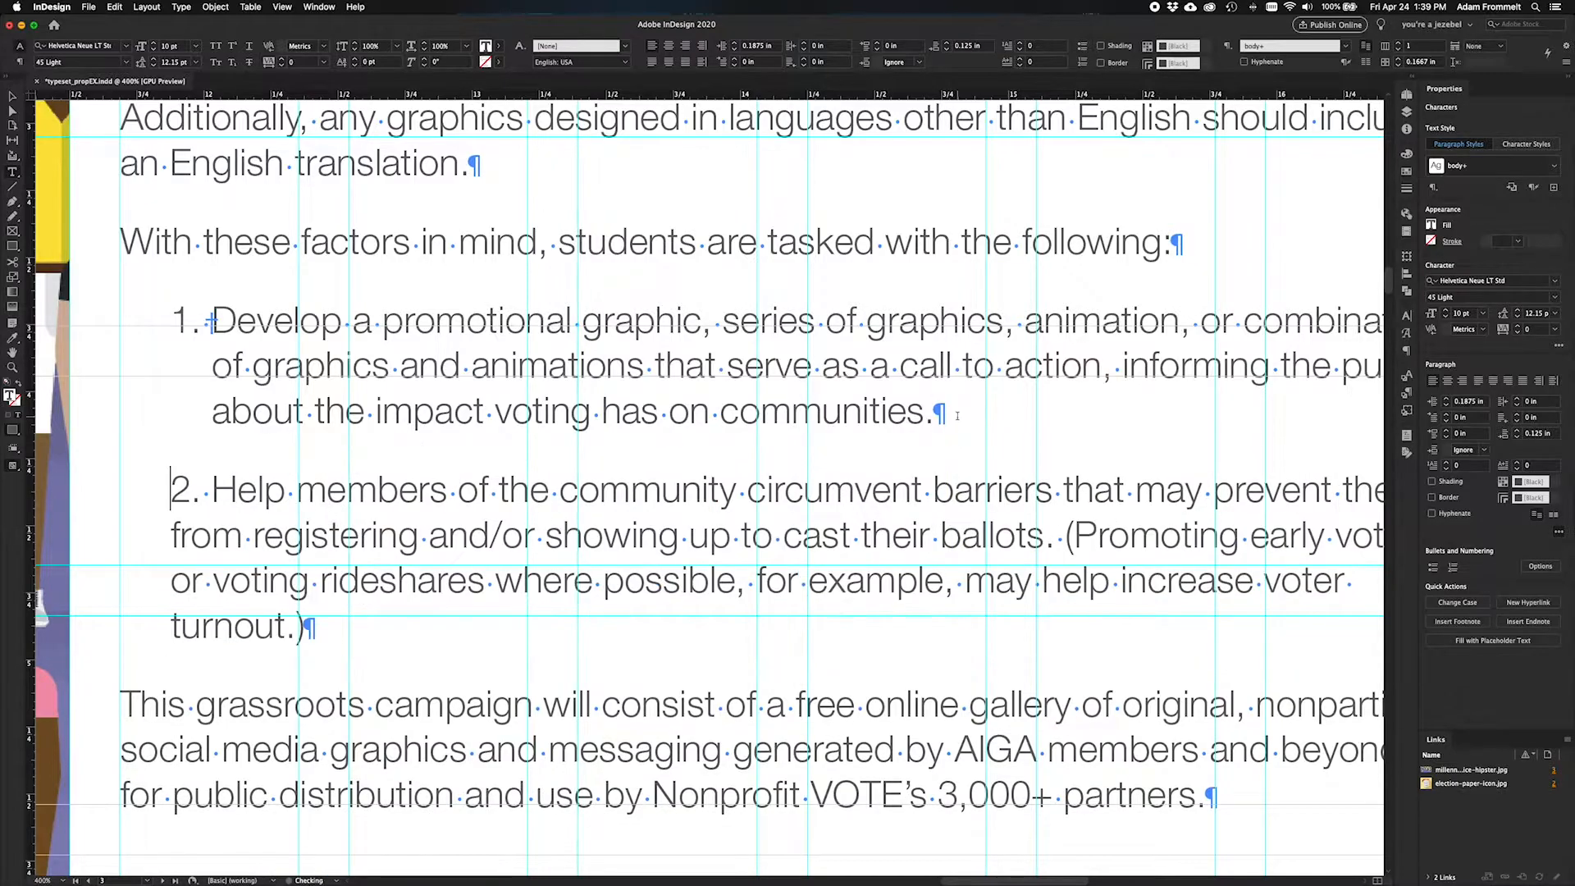
Set the space after numbered item 1 to 0.0325 in.
{"action": "left_click", "coordinate": [862, 410]}
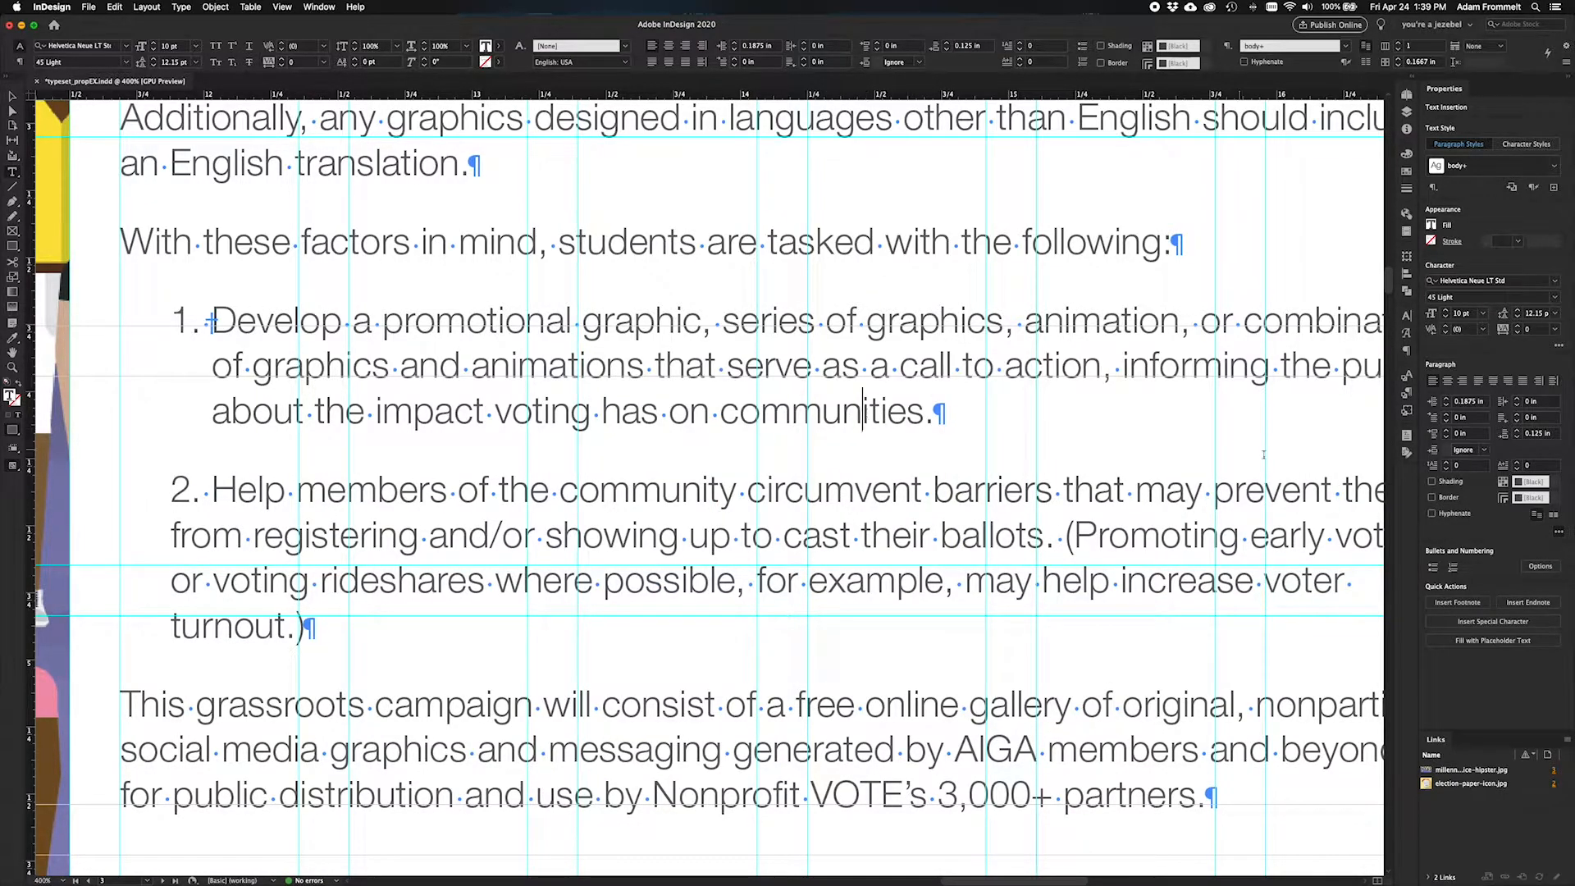
{"action": "left_click", "coordinate": [1516, 437]}
{"action": "left_click", "coordinate": [1516, 437]}
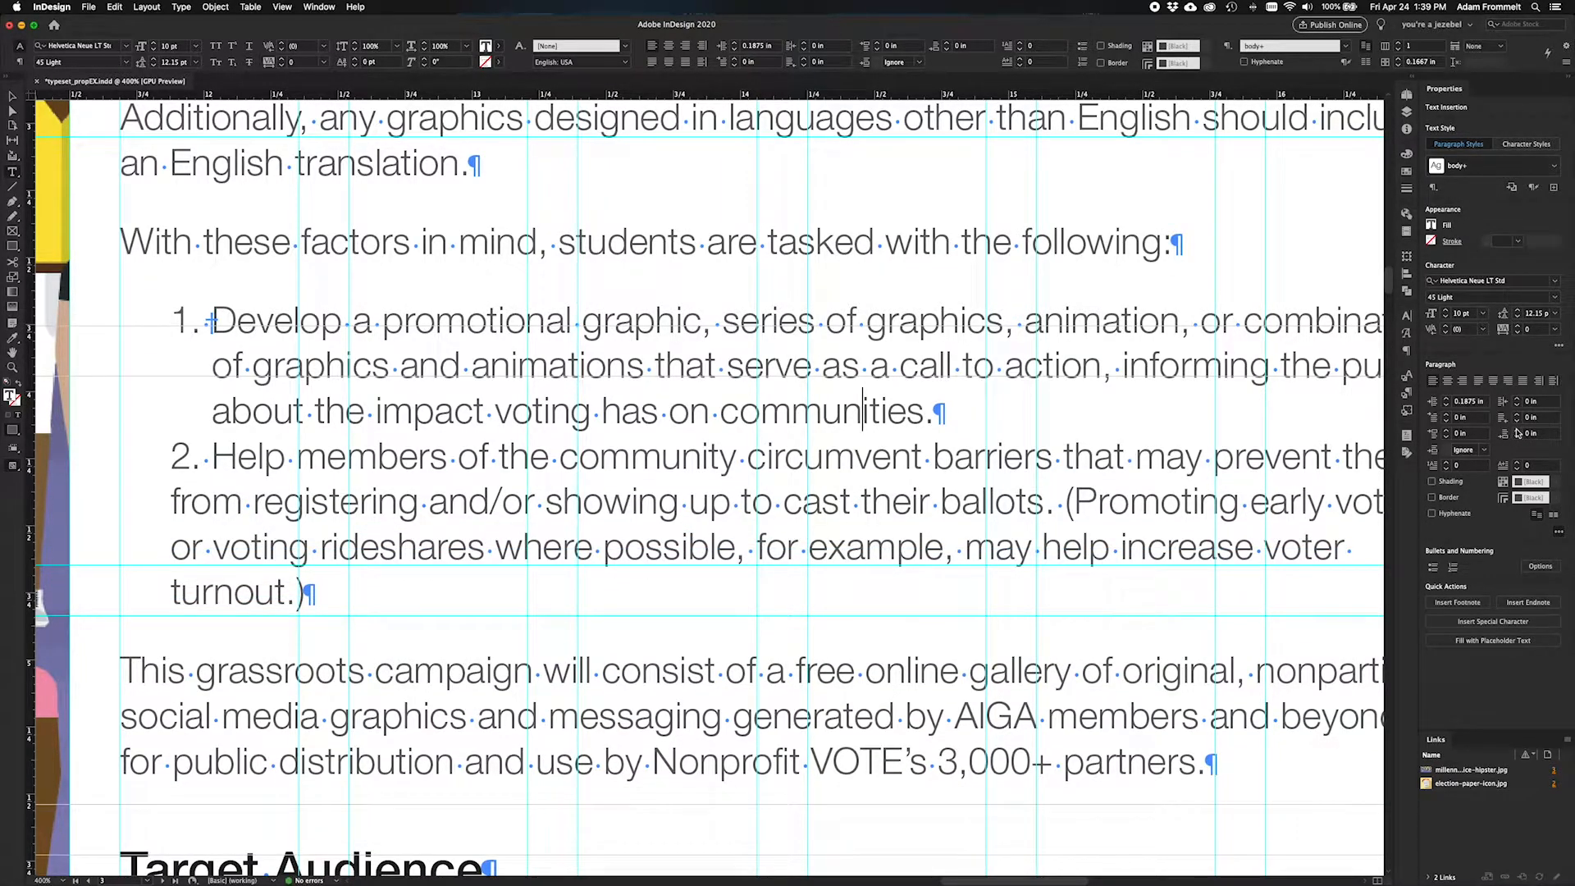
{"action": "left_click", "coordinate": [1516, 428]}
{"action": "left_click", "coordinate": [1536, 434]}
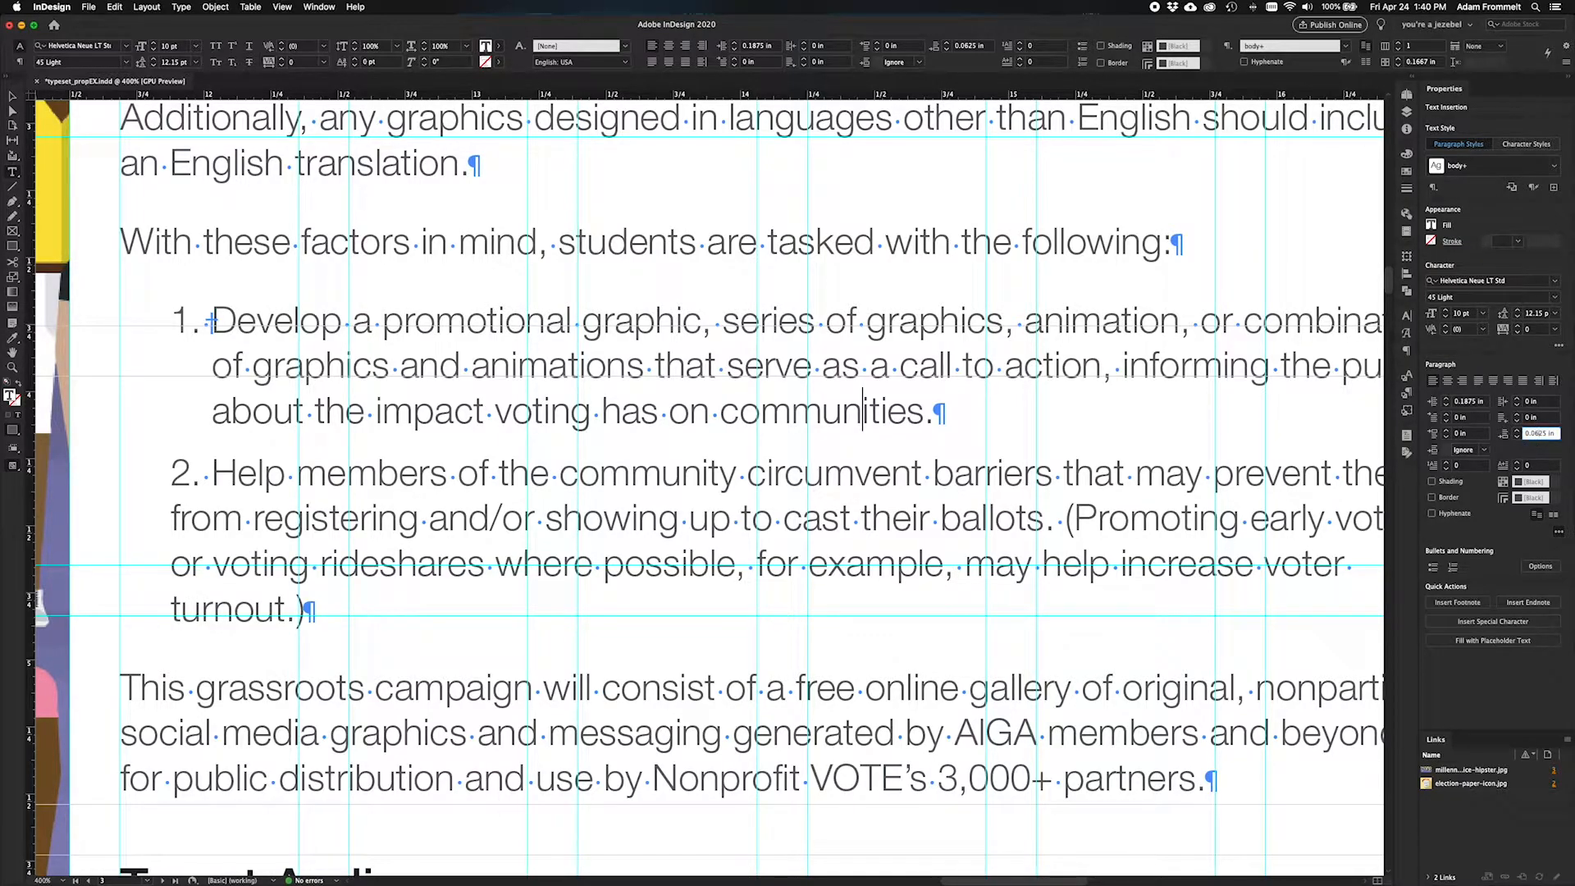
{"action": "key", "text": "BackSpace"}
{"action": "type", "text": "3"}
{"action": "key", "text": "Return"}
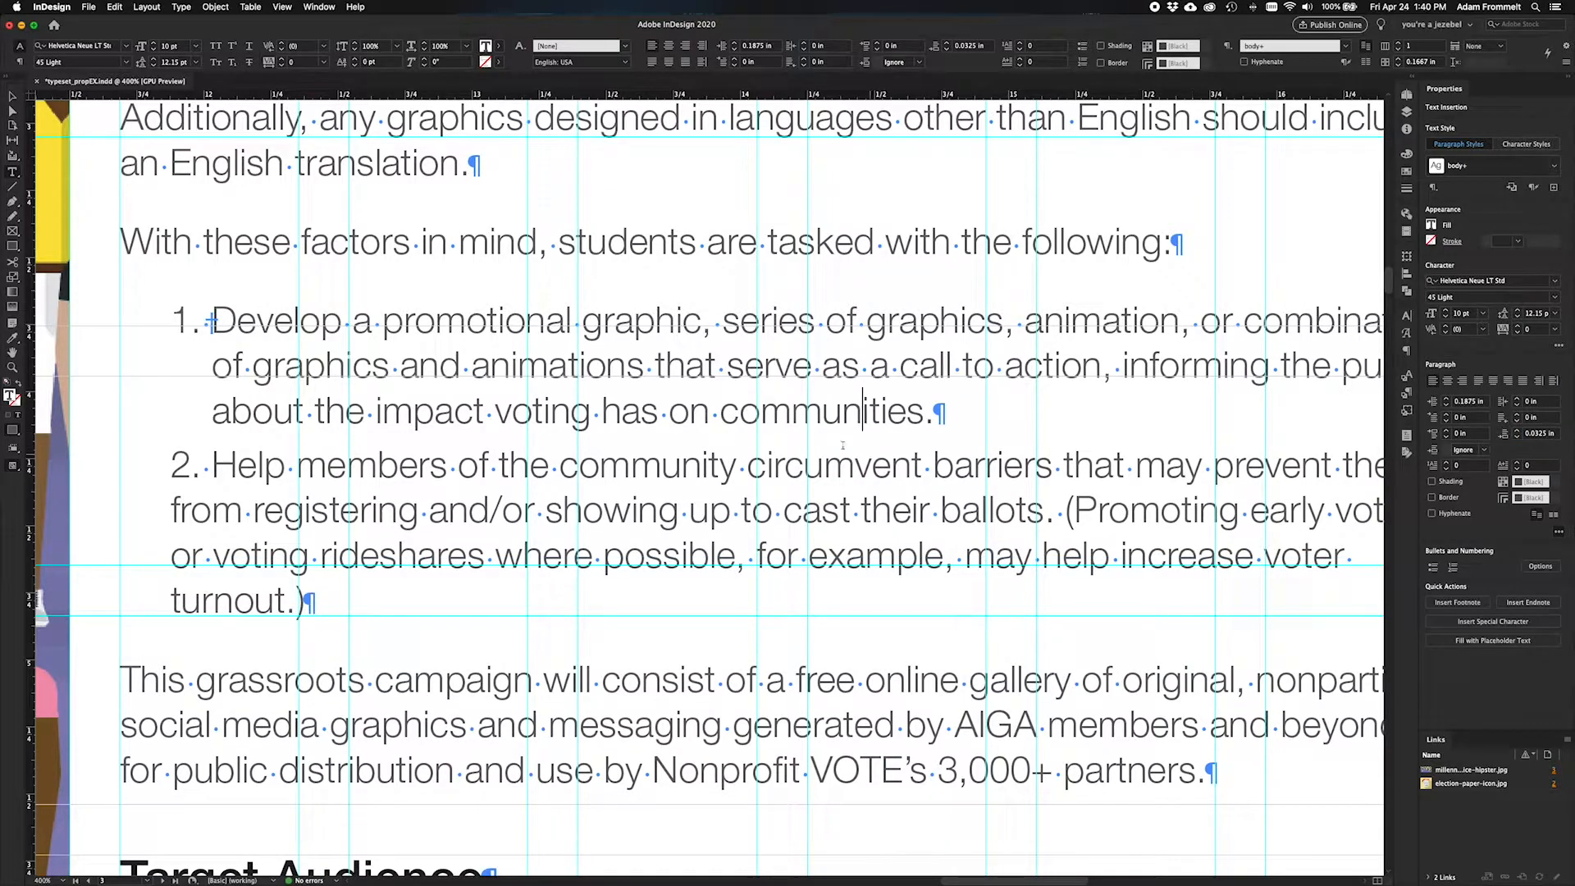
Insert an Indent to Here character before "Help" in numbered item 2 and preview the page without guides.
{"action": "left_click", "coordinate": [212, 467]}
{"action": "key", "text": "super+backslash"}
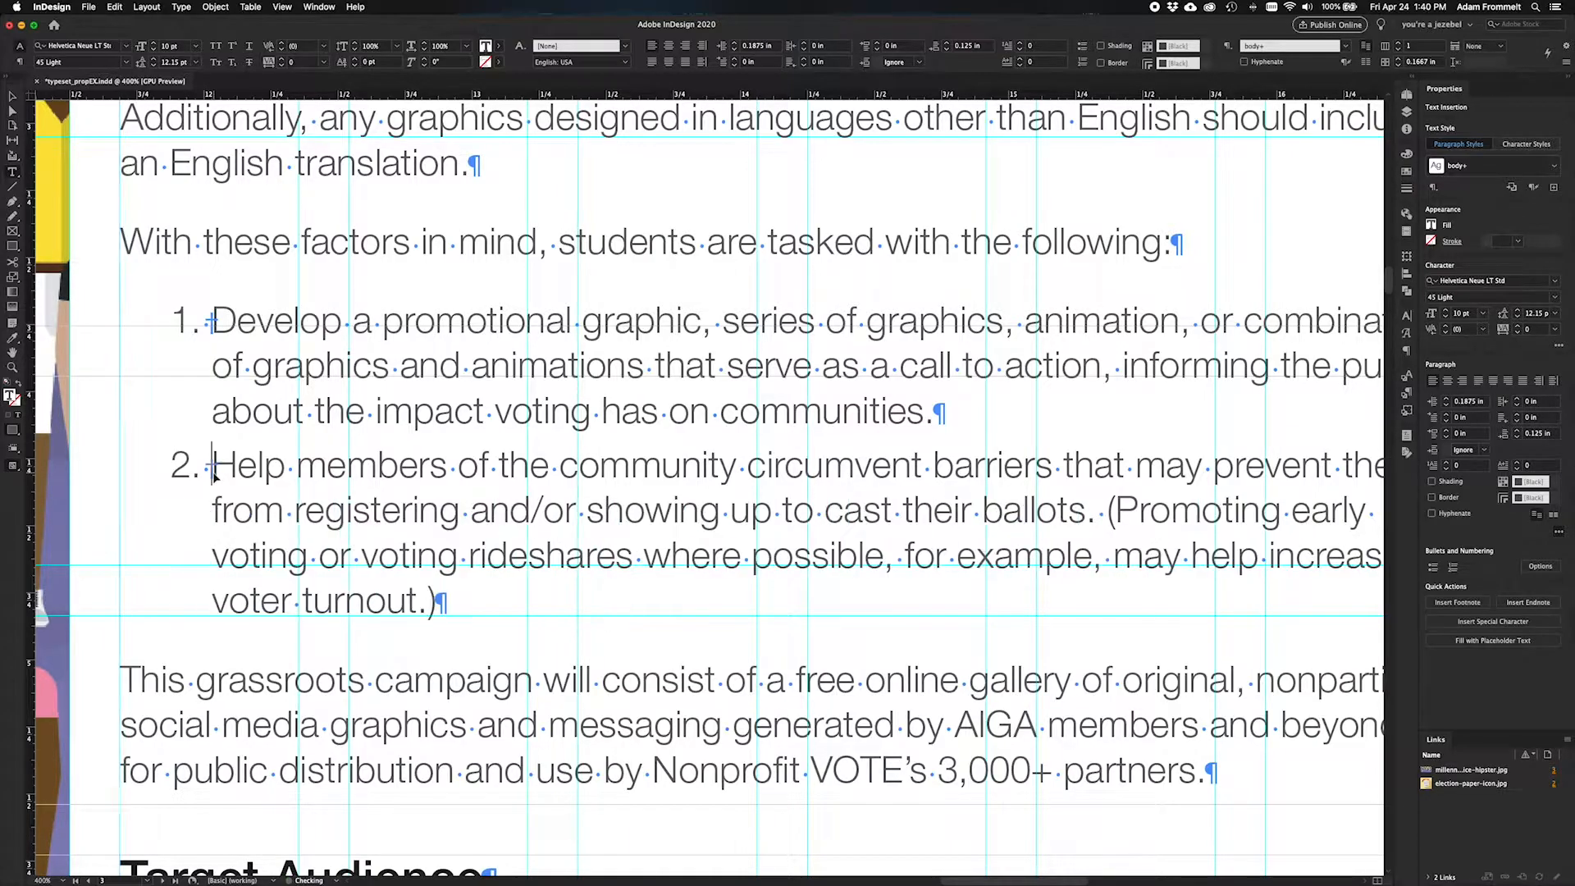
{"action": "key", "text": "super+minus"}
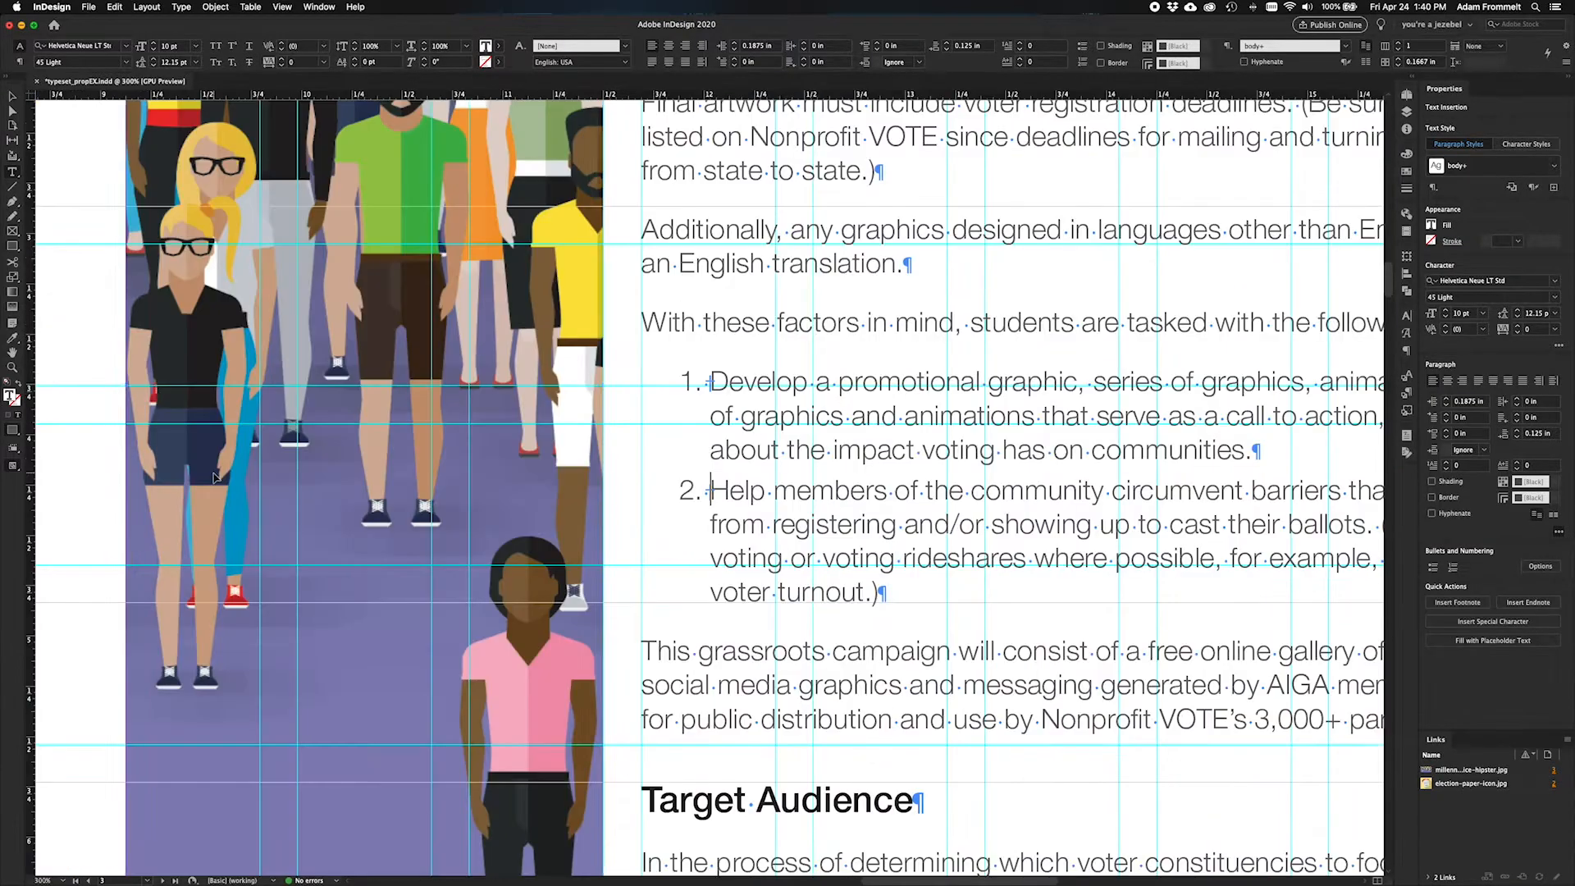
{"action": "left_click", "coordinate": [640, 529]}
{"action": "key", "text": "super+minus"}
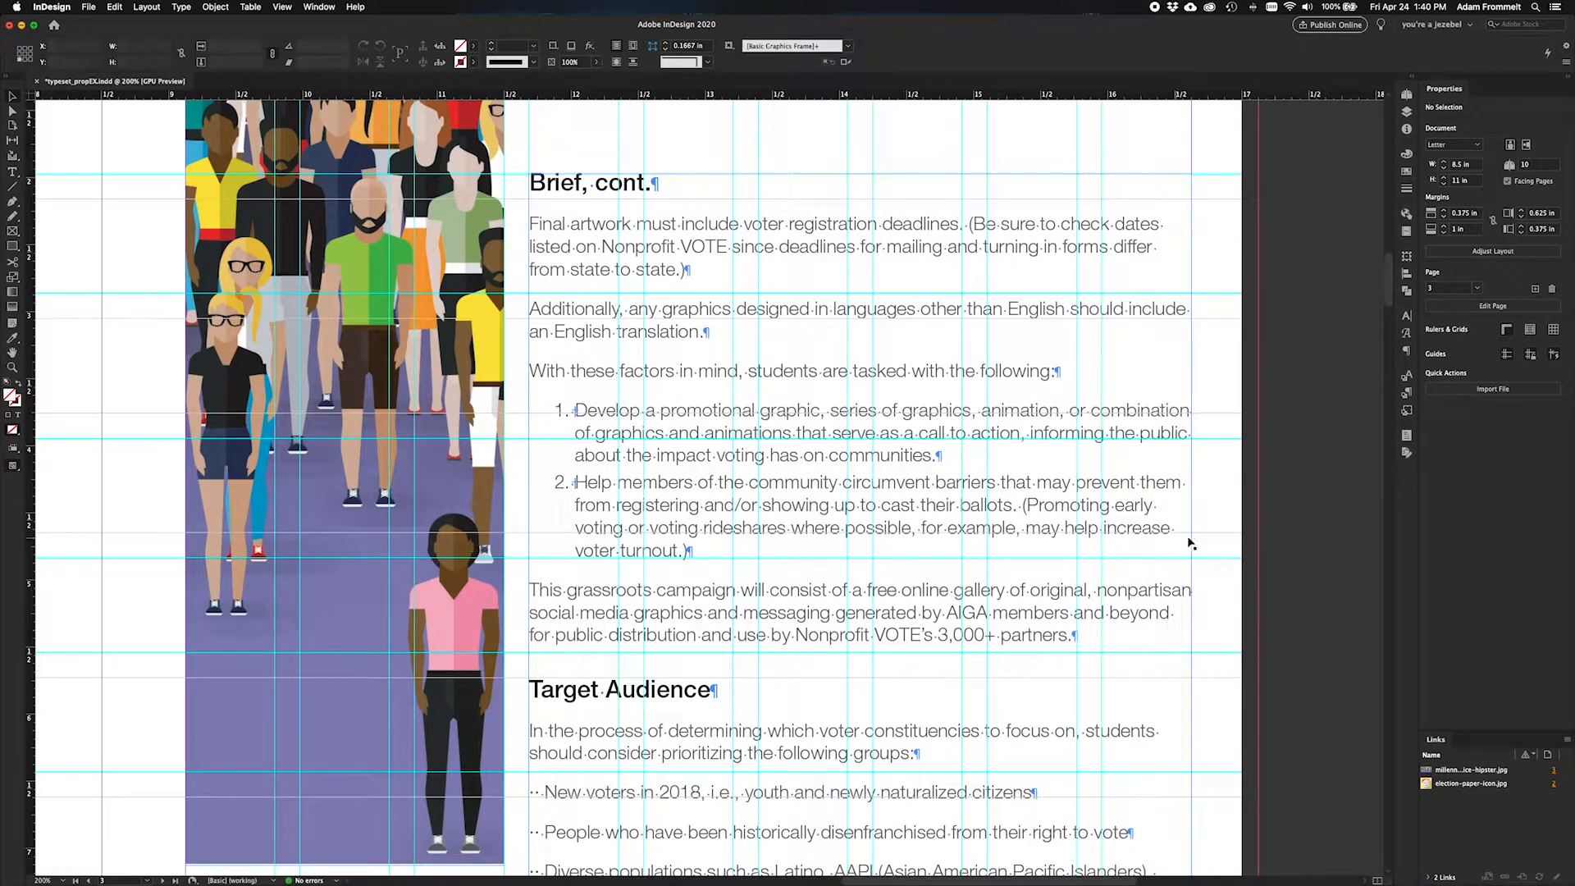
{"action": "key", "text": "w"}
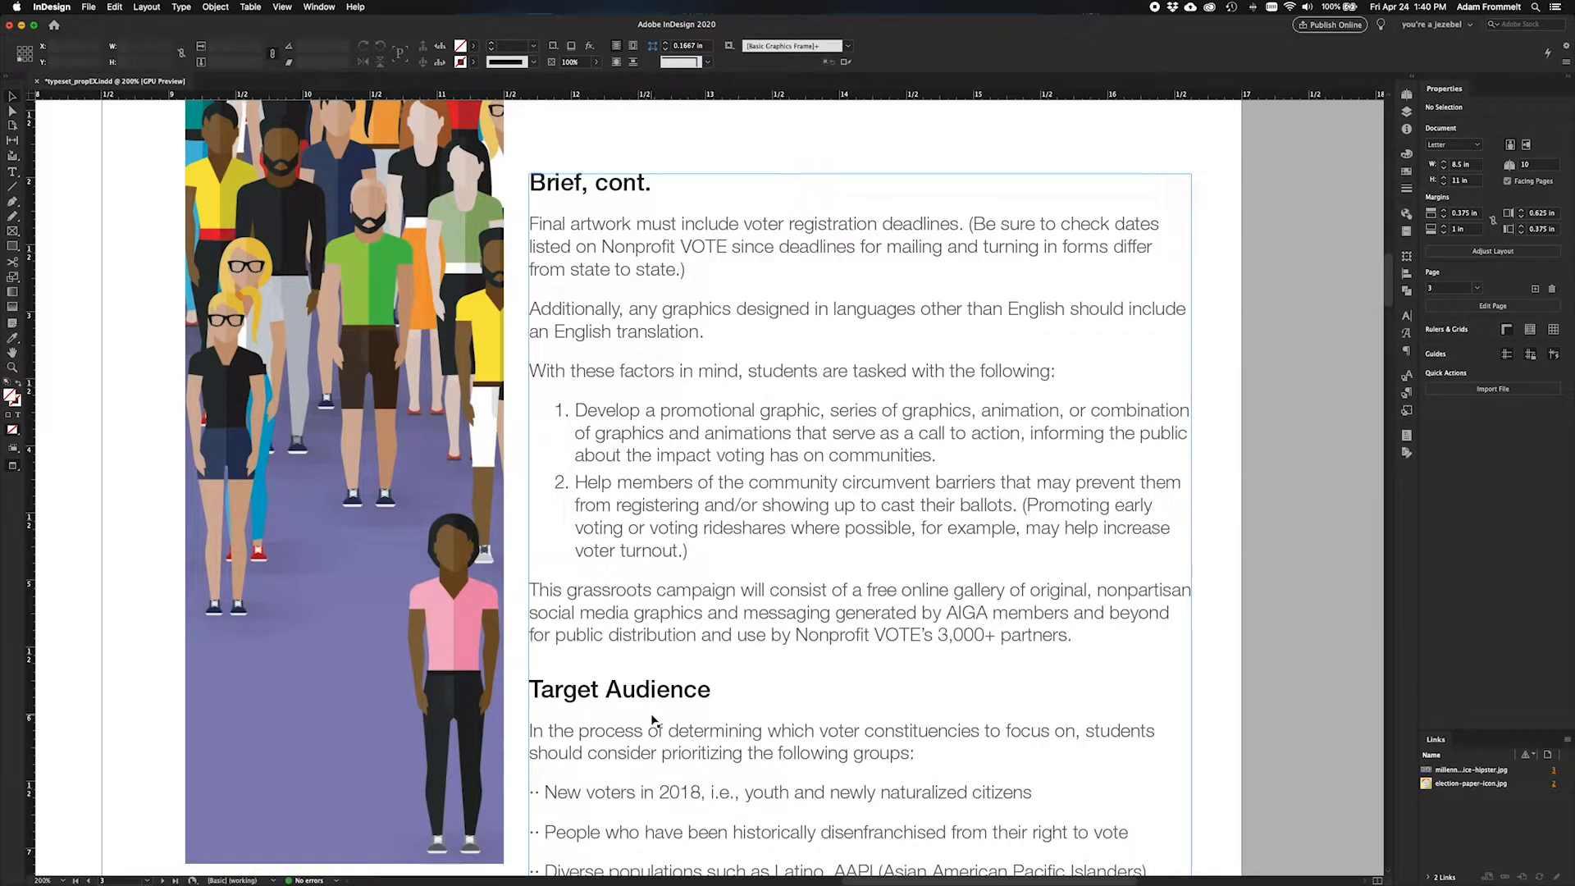
Insert an Indent to Here character before "Diverse populations" in the Target Audience list and return to the normal view with guides.
{"action": "scroll", "coordinate": [653, 720], "scroll_direction": "down", "scroll_amount": 5}
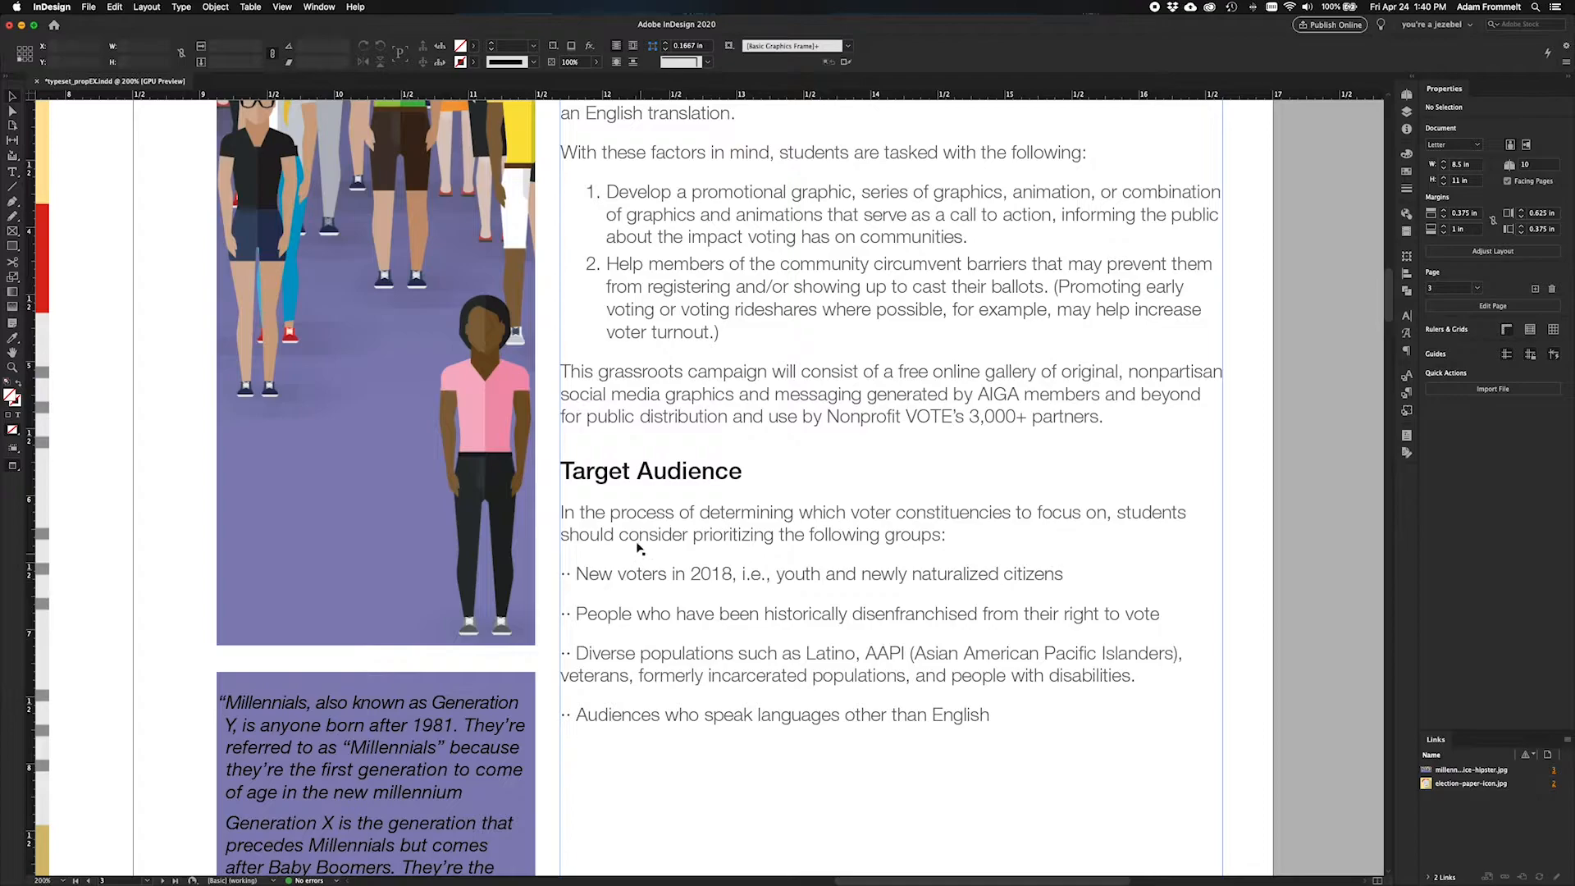
{"action": "left_click", "coordinate": [578, 657]}
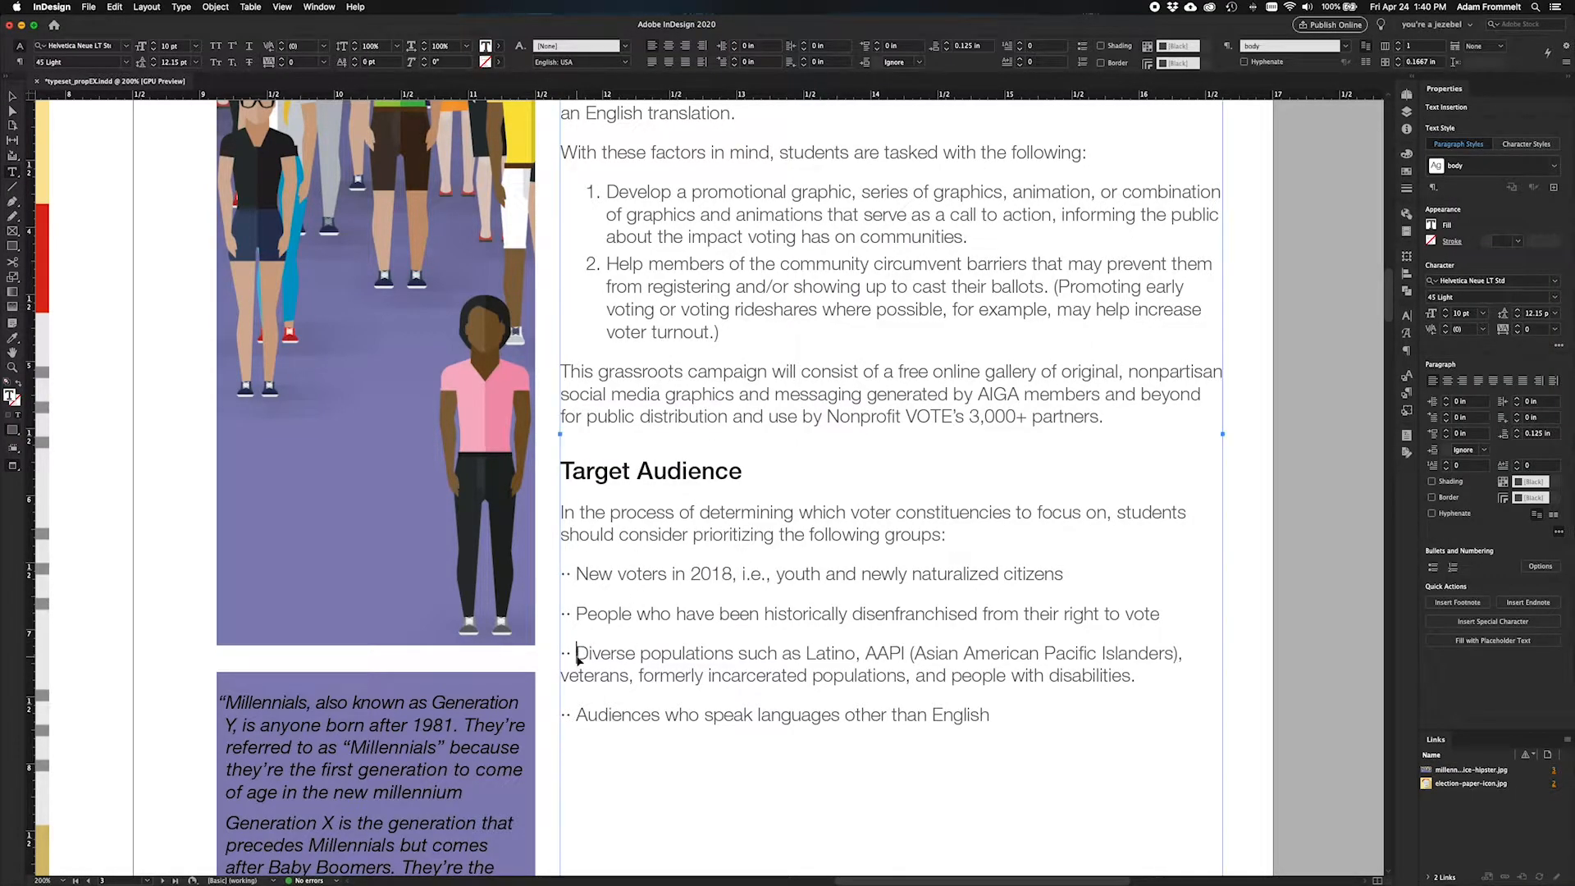
{"action": "key", "text": "super+backslash"}
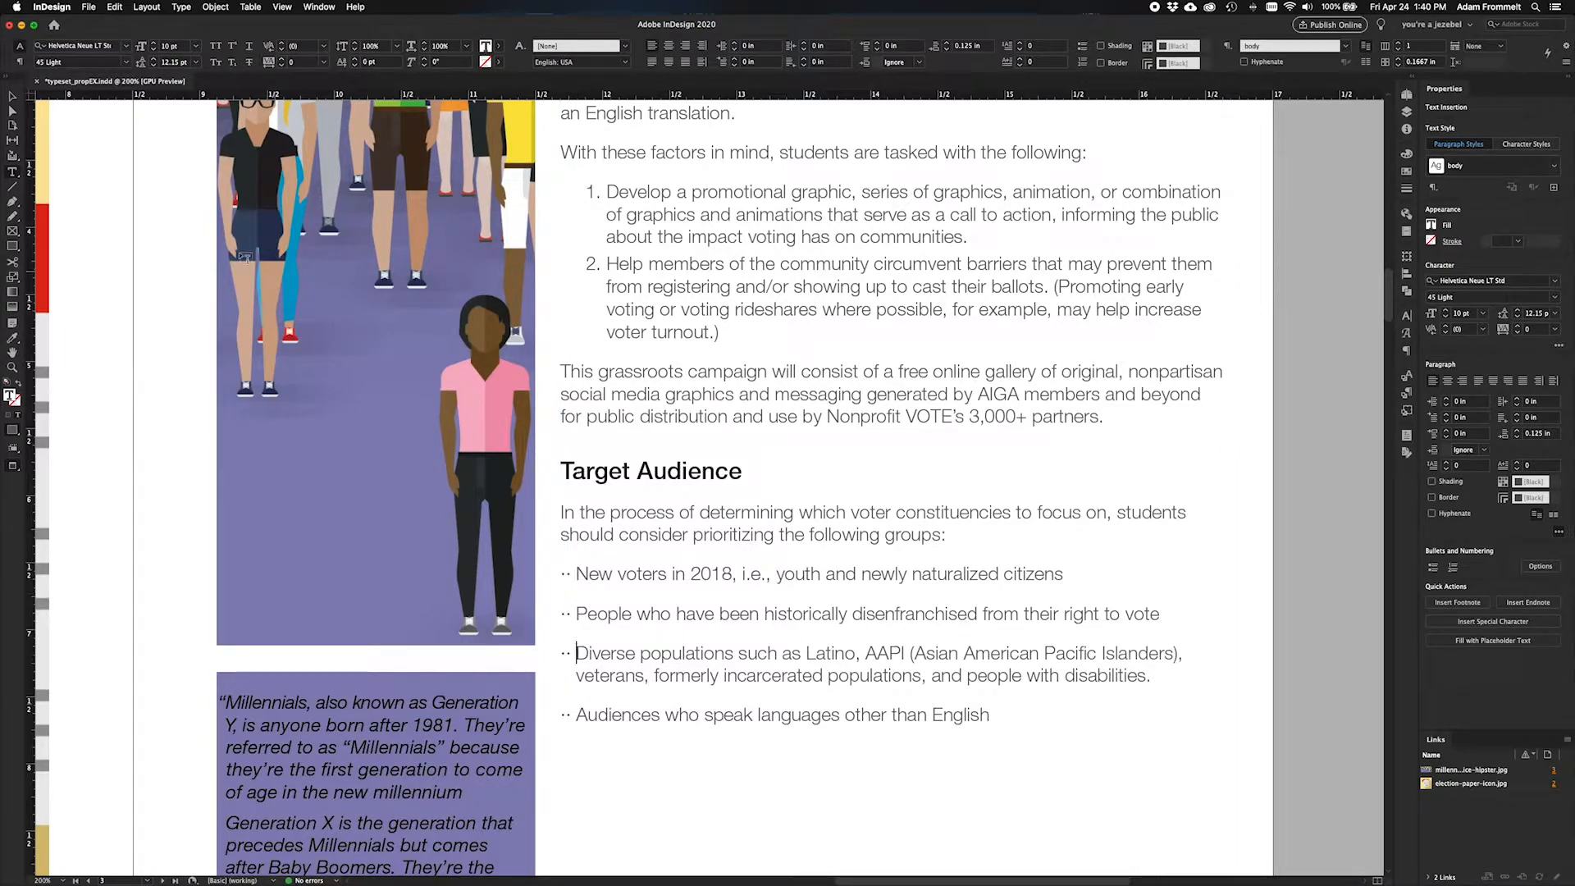
{"action": "left_click", "coordinate": [12, 95]}
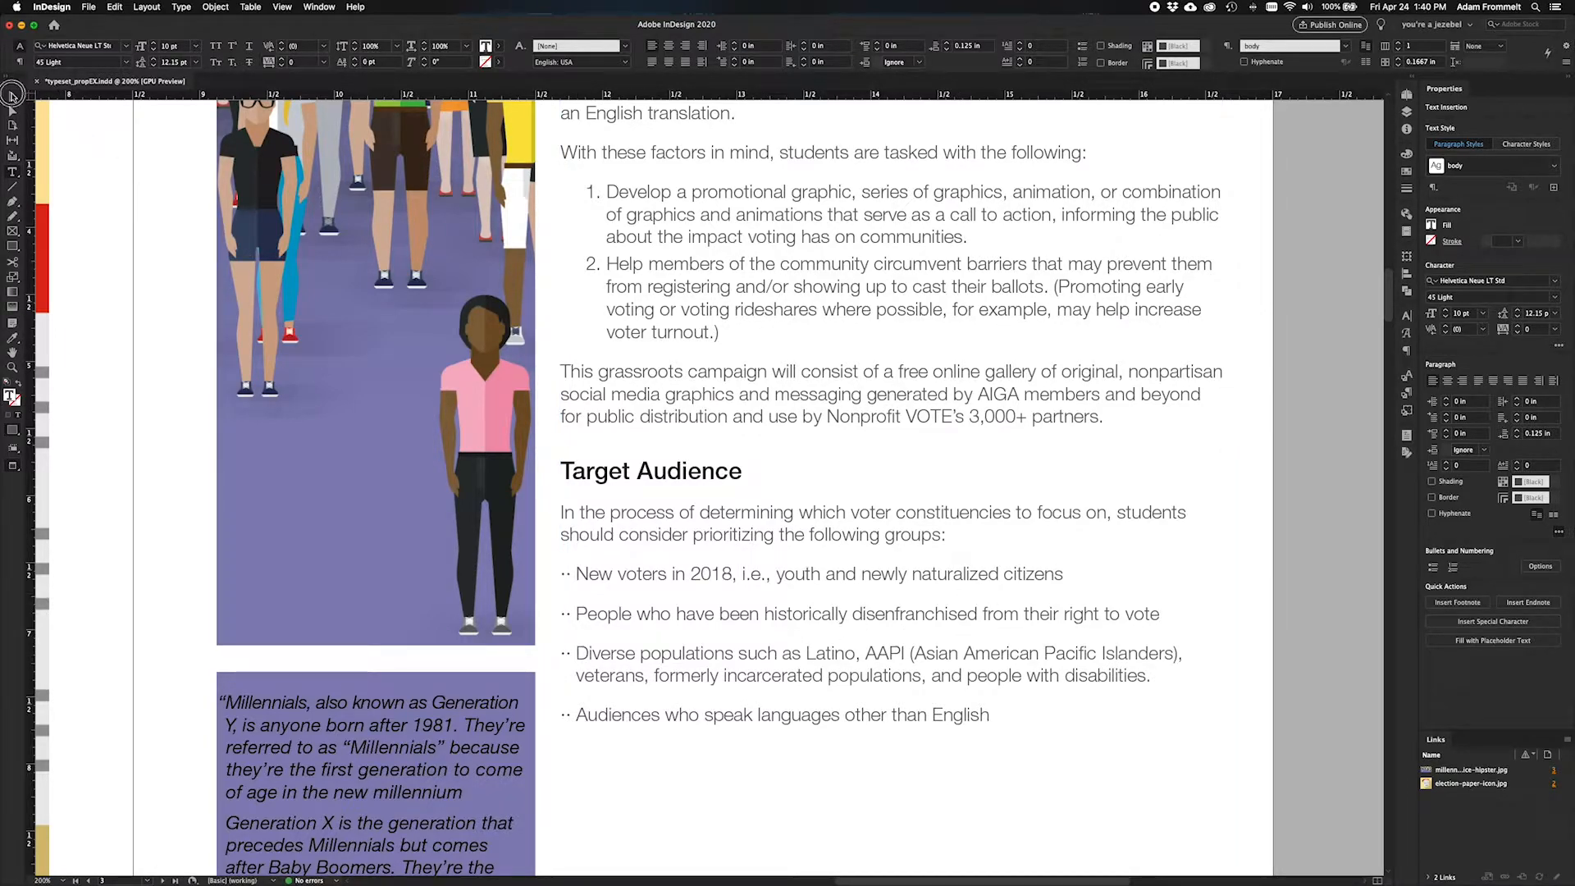
{"action": "left_click", "coordinate": [1267, 603]}
{"action": "key", "text": "w"}
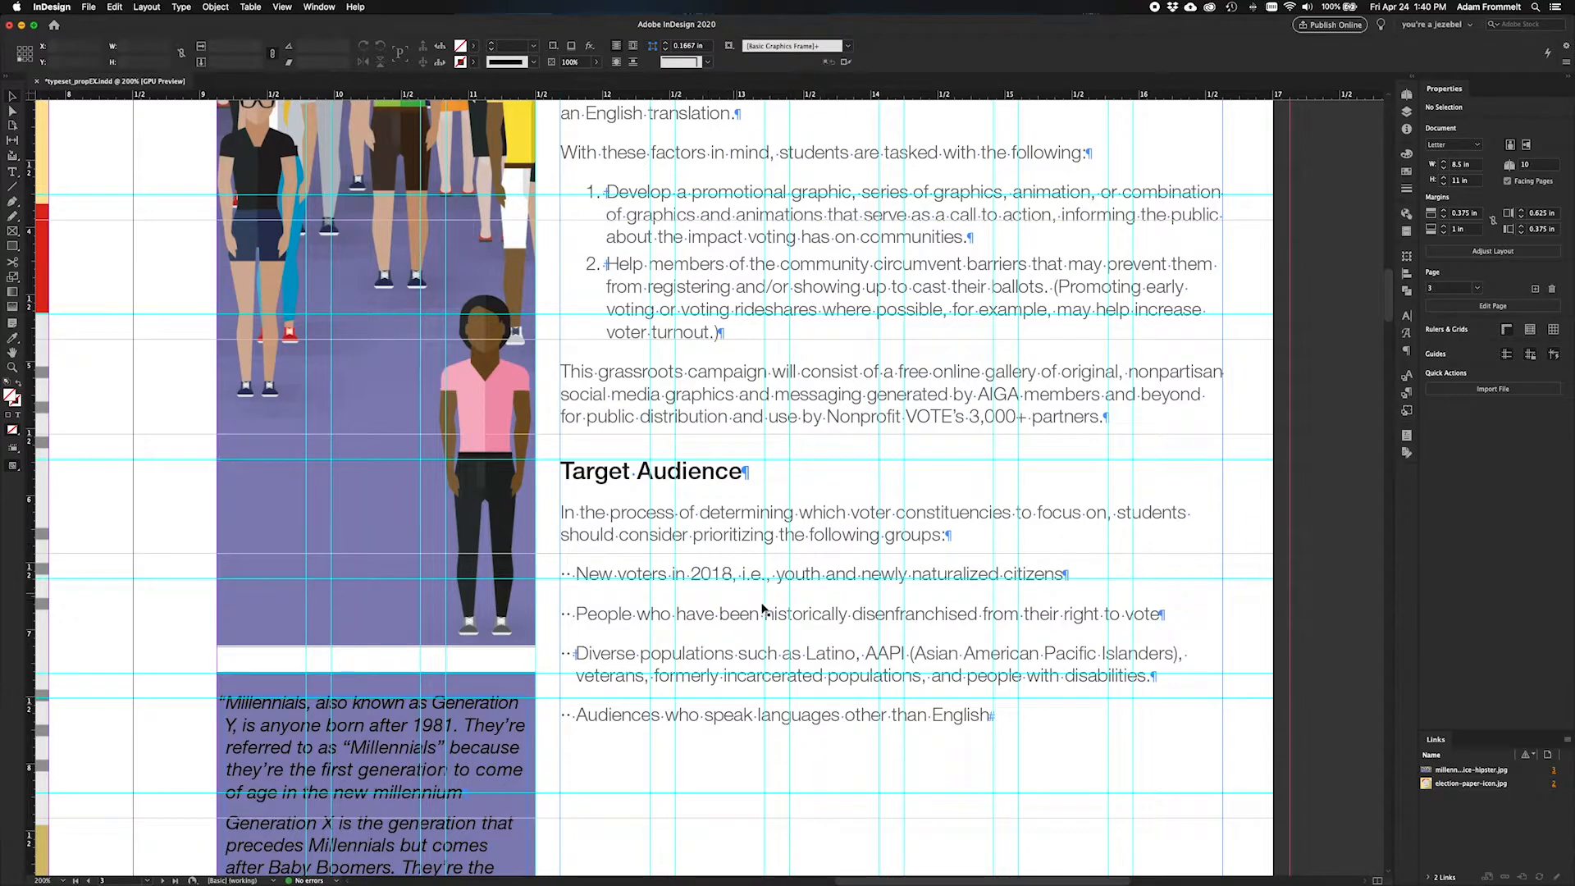
Remove the forced line breaks after "visual communication" and "healthcare and education" in the Introduction paragraphs on page 2.
{"action": "scroll", "coordinate": [793, 560], "scroll_direction": "up", "scroll_amount": 1}
{"action": "scroll", "coordinate": [792, 559], "scroll_direction": "left", "scroll_amount": 15}
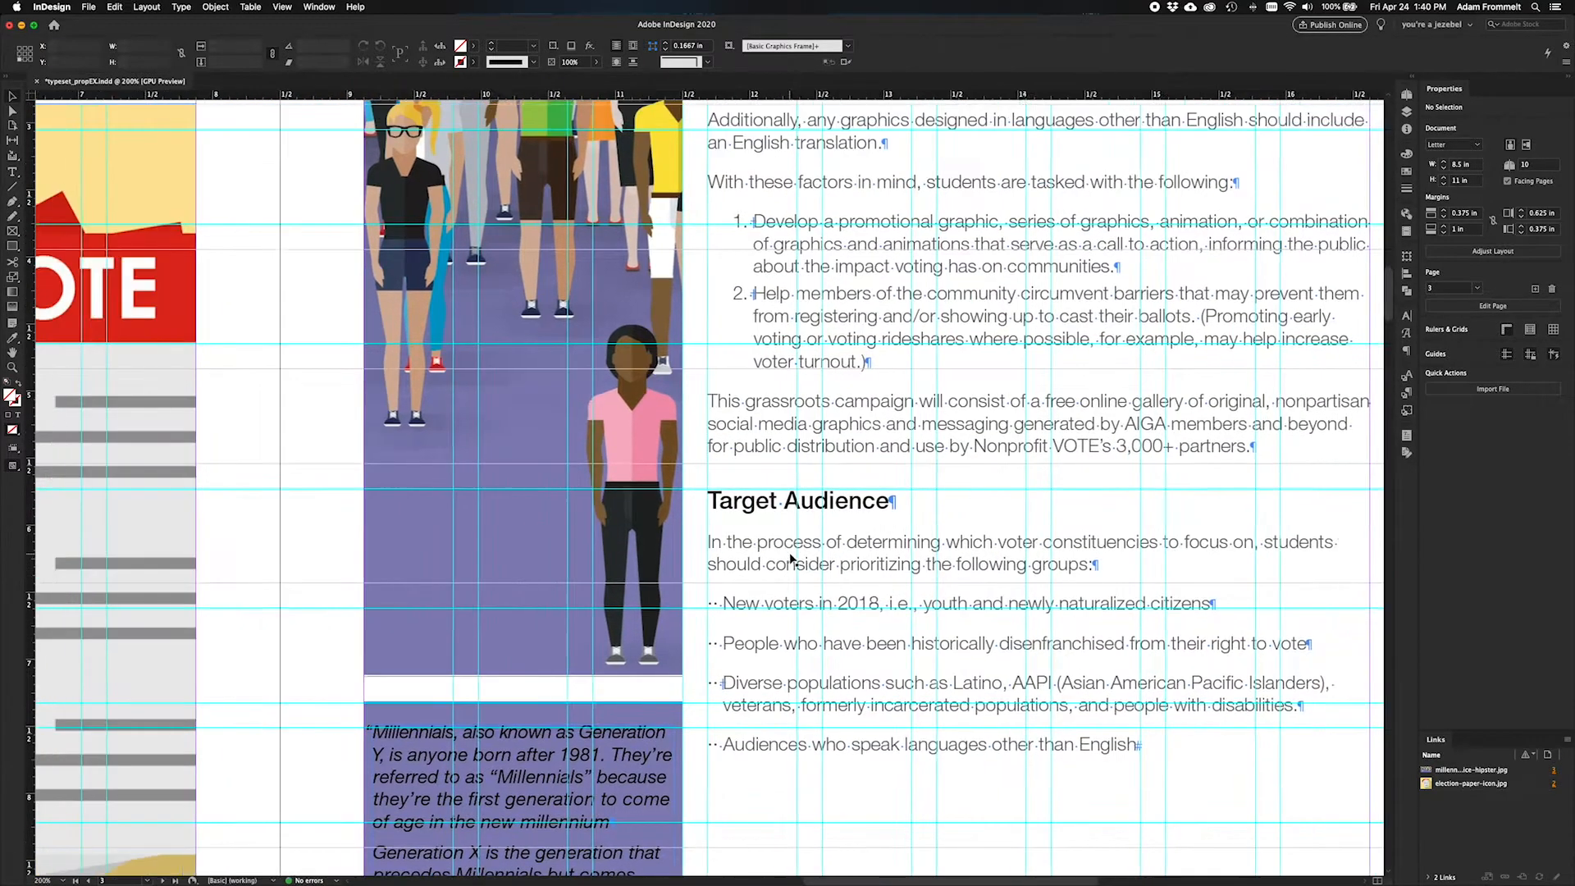
{"action": "scroll", "coordinate": [792, 559], "scroll_direction": "up", "scroll_amount": 5}
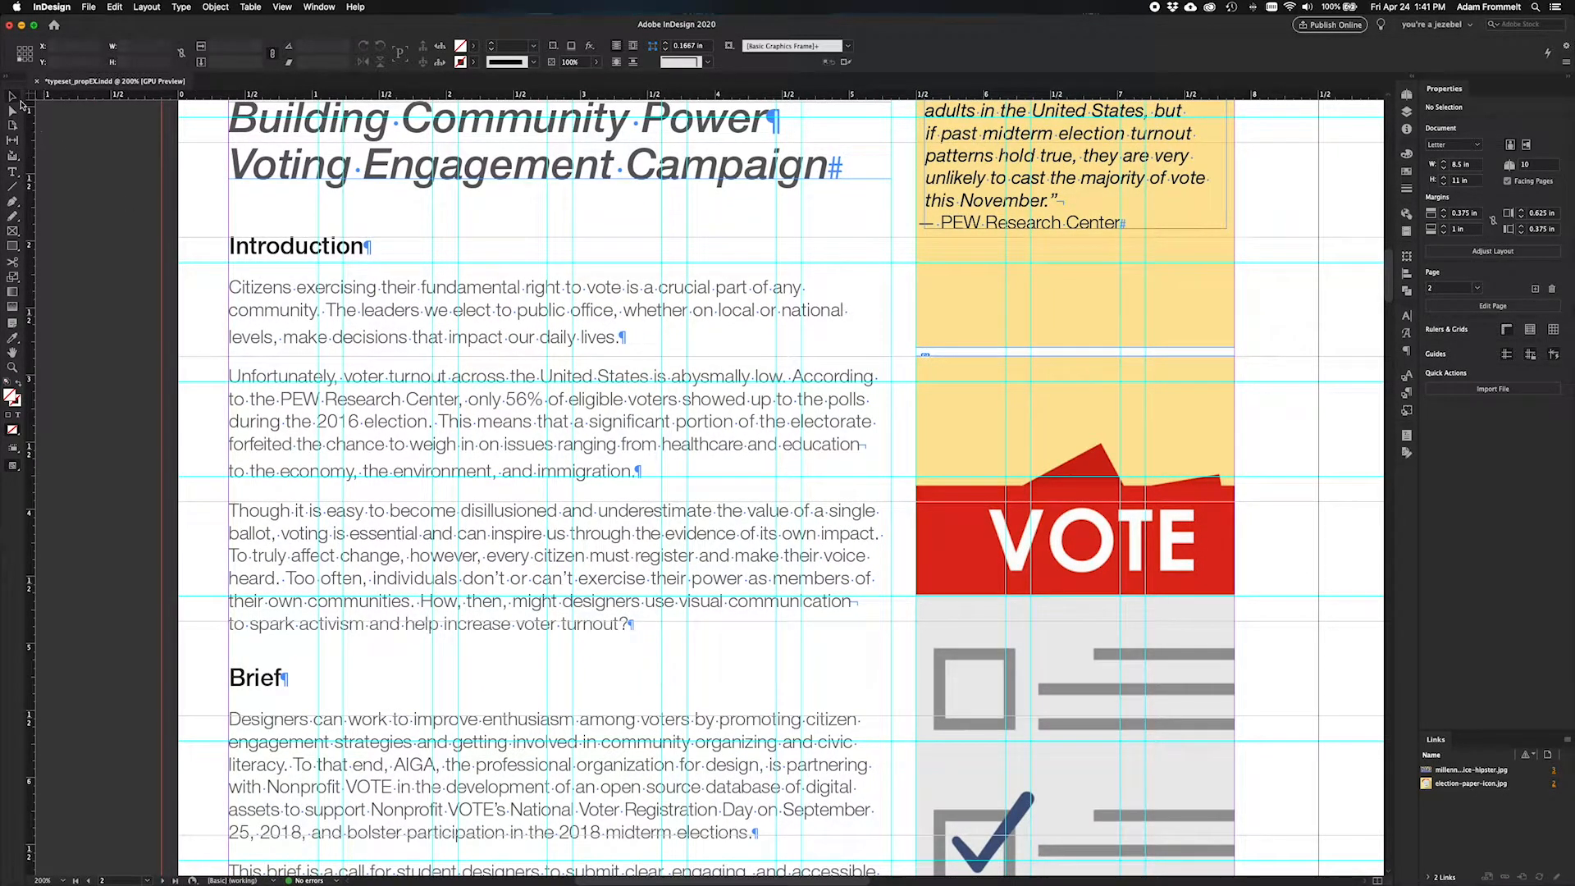
{"action": "left_click", "coordinate": [12, 99]}
{"action": "left_click", "coordinate": [373, 393]}
{"action": "scroll", "coordinate": [549, 443], "scroll_direction": "down", "scroll_amount": 3}
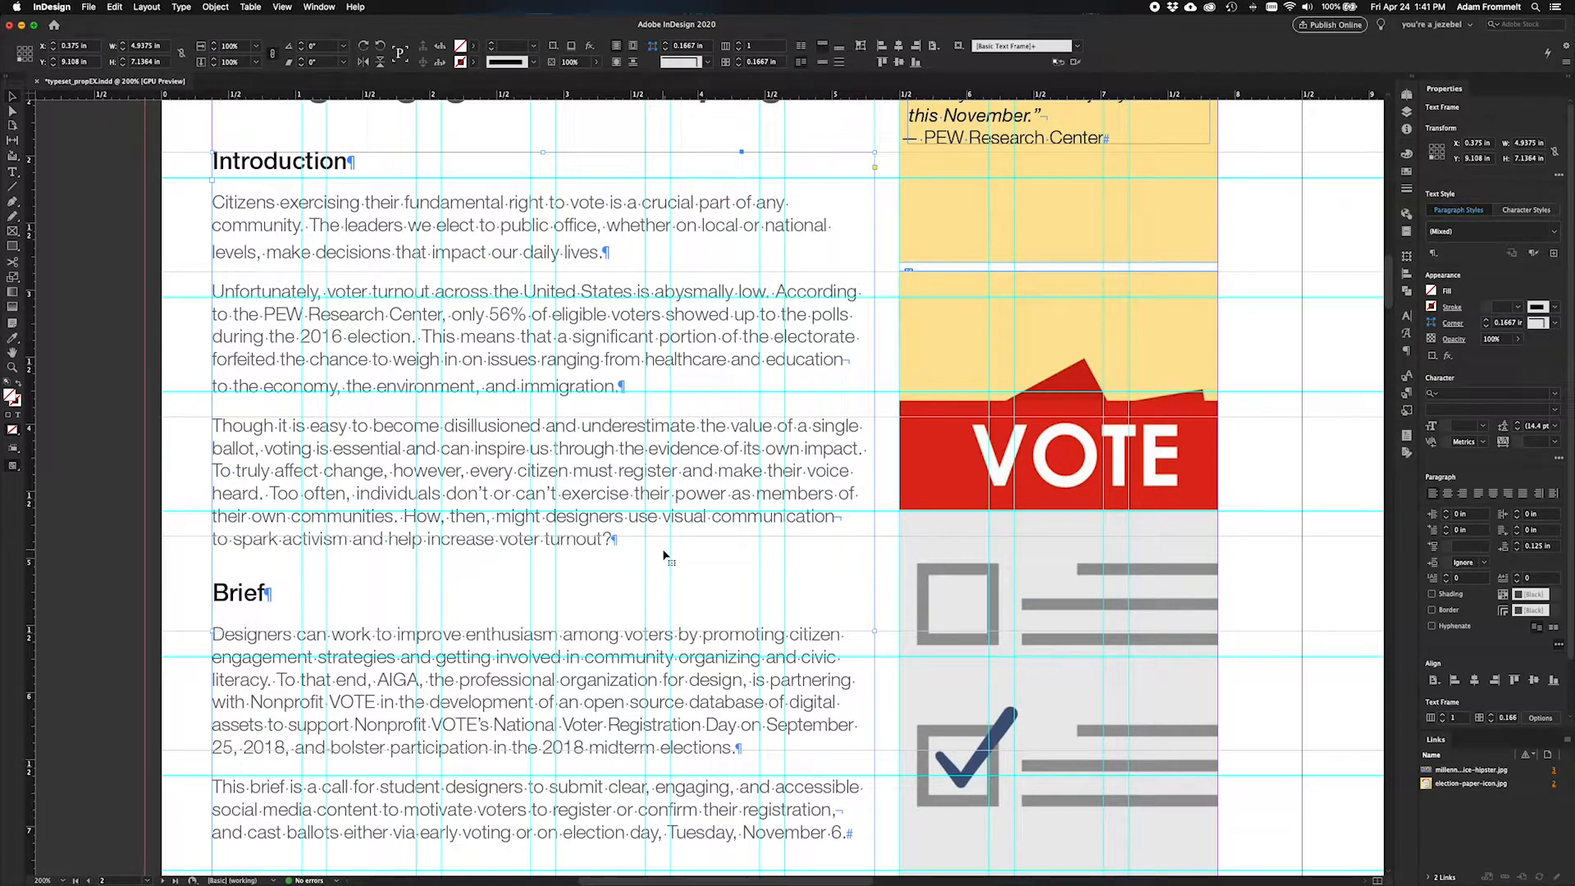
{"action": "double_click", "coordinate": [836, 522]}
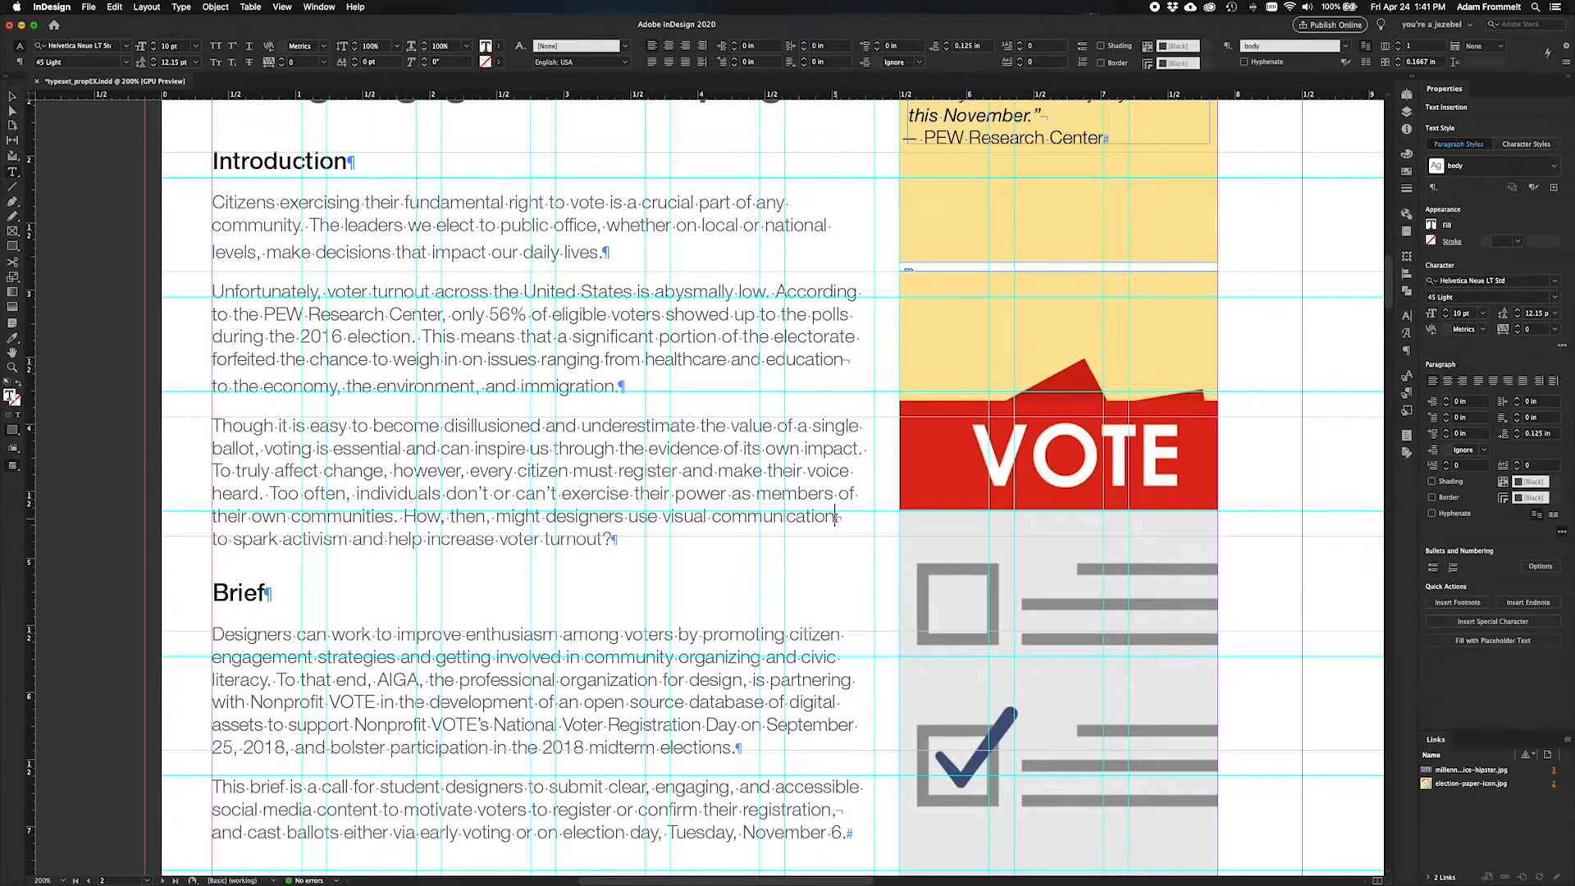
{"action": "key", "text": "Delete"}
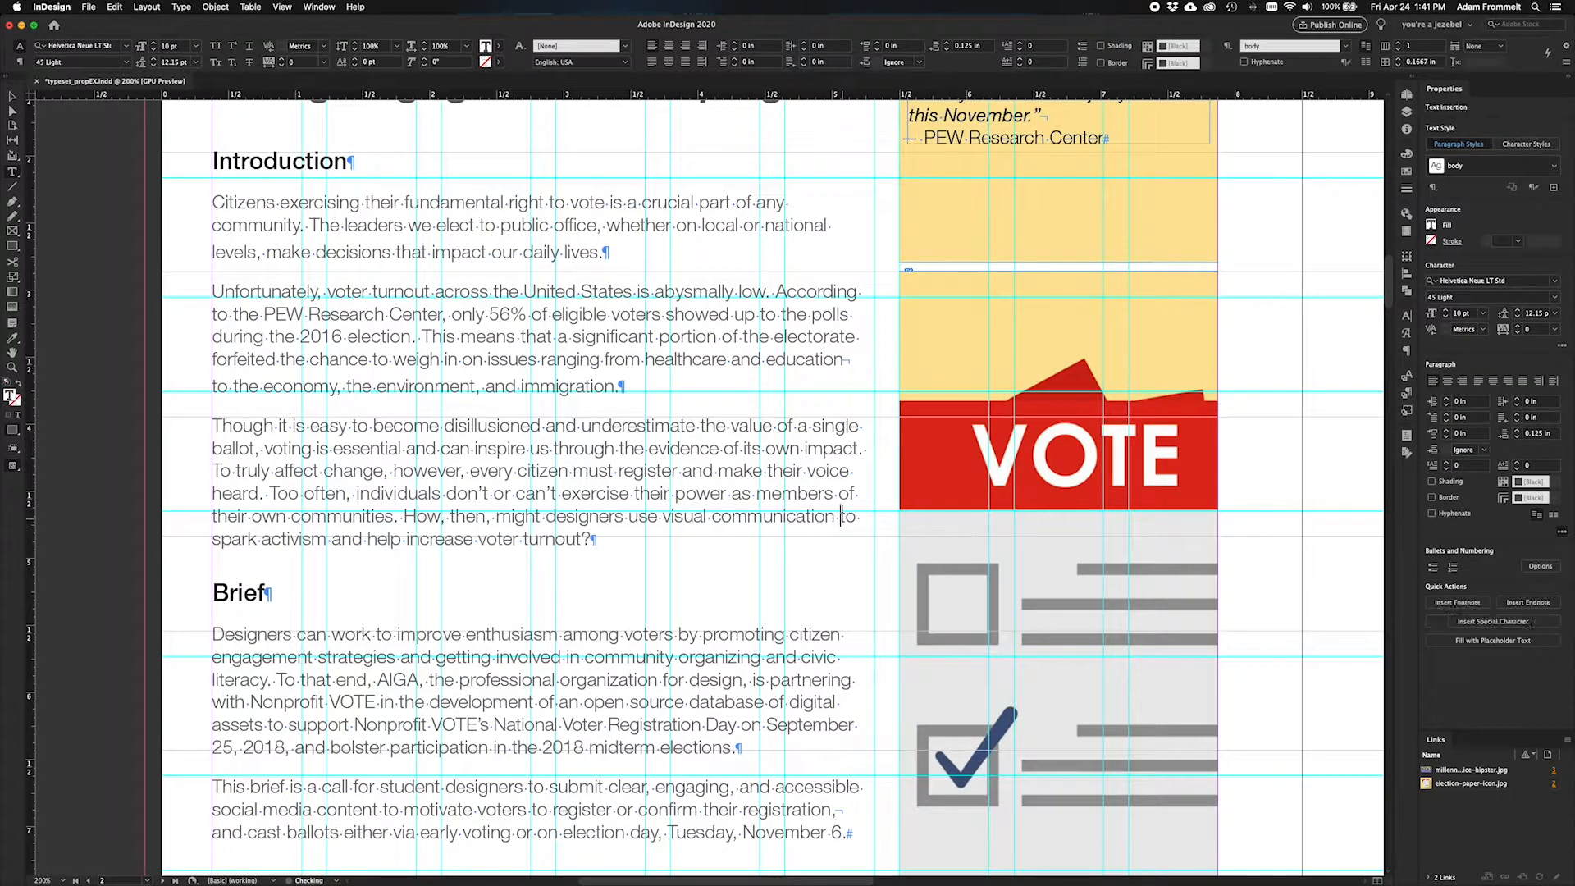
{"action": "left_click_drag", "start_coordinate": [843, 360], "coordinate": [850, 361]}
{"action": "key", "text": "BackSpace"}
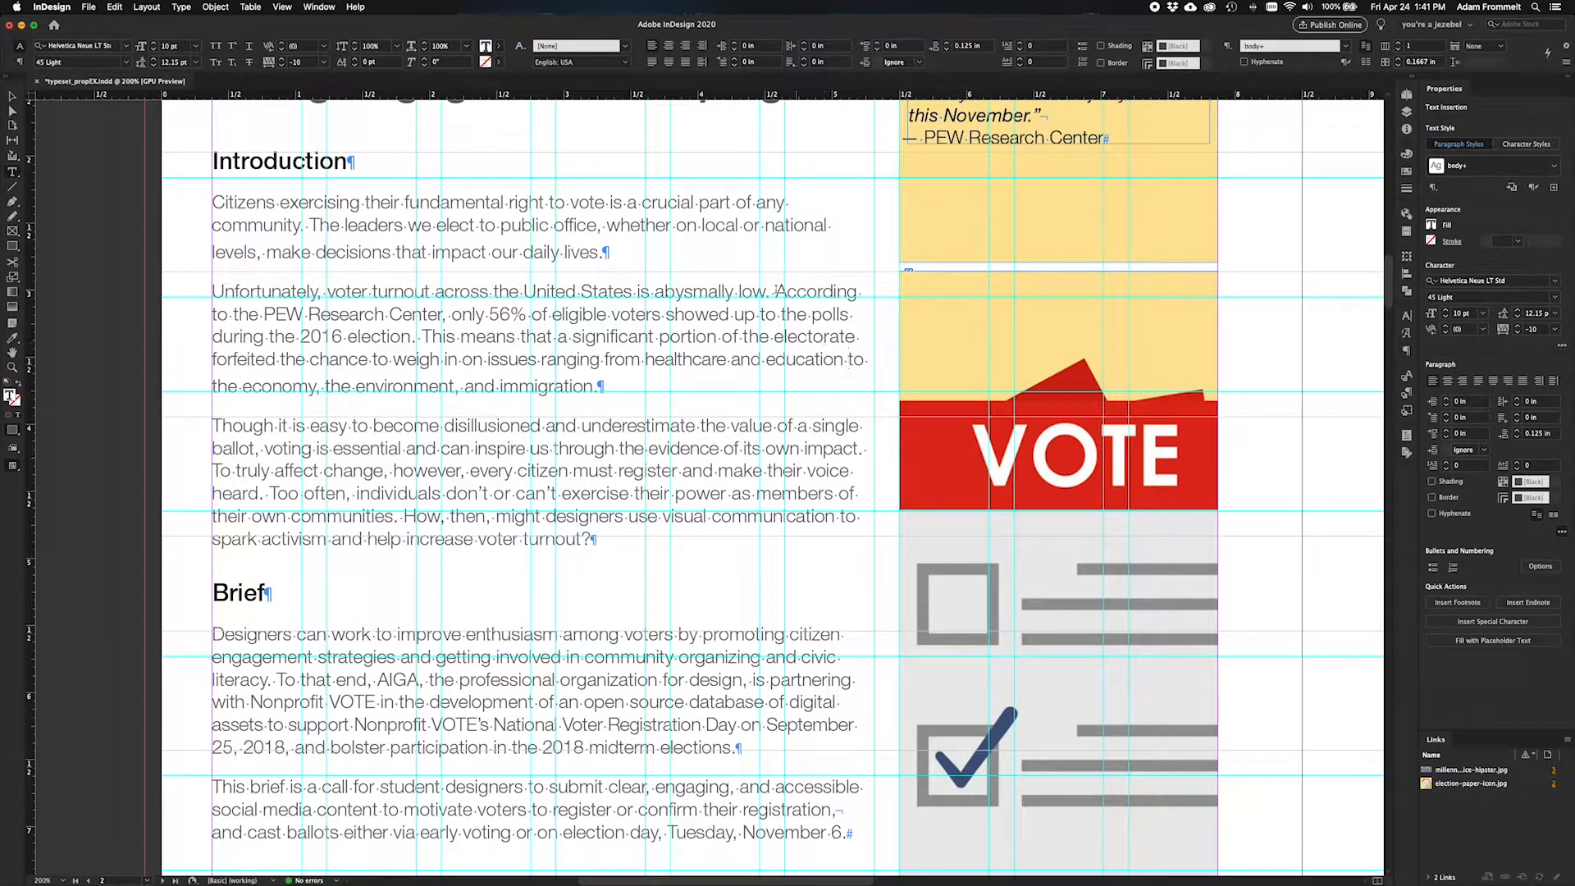
Remove the forced line break after "confirm their registration," in the last Brief paragraph.
{"action": "left_click", "coordinate": [838, 811]}
{"action": "key", "text": "Delete"}
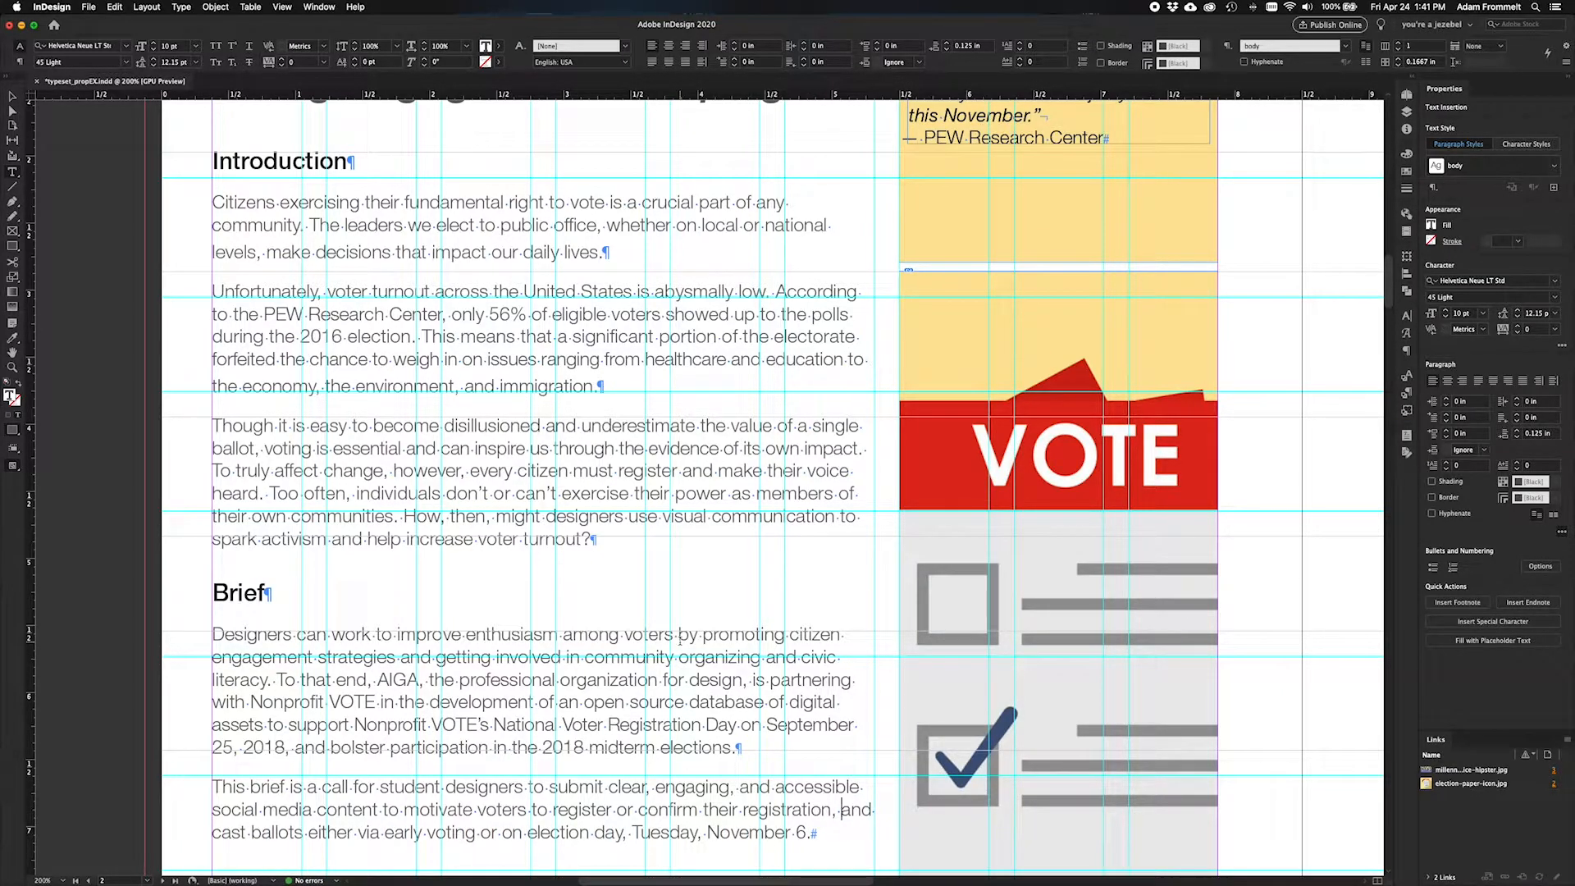
{"action": "scroll", "coordinate": [679, 638], "scroll_direction": "down", "scroll_amount": 1}
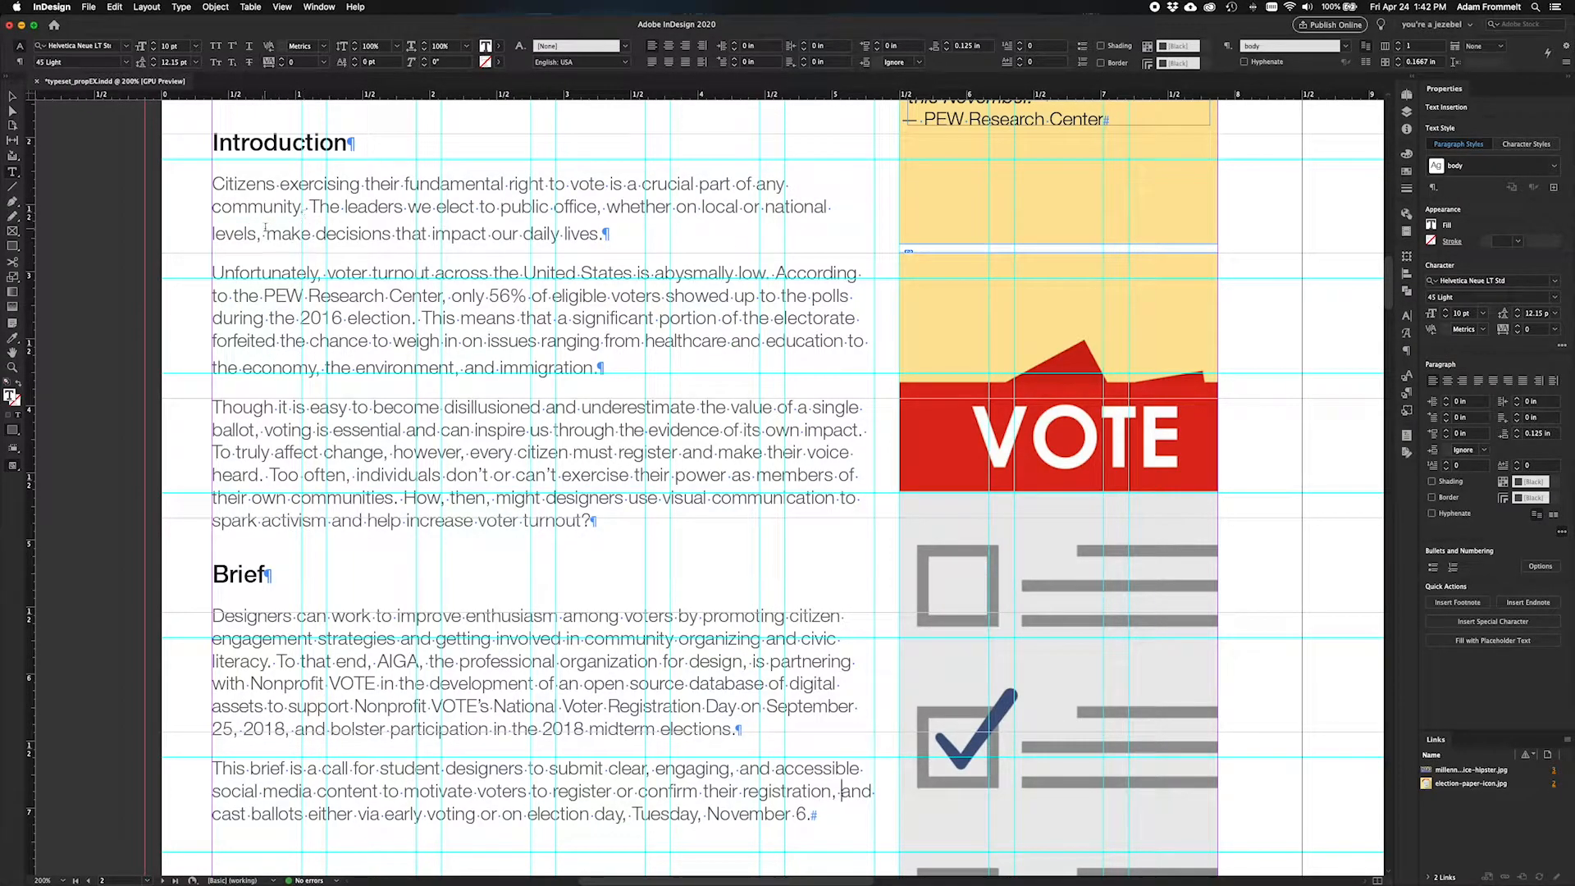
Place the cursor in the first Introduction paragraph and open the body paragraph style's options, keeping the text in view.
{"action": "left_click", "coordinate": [12, 96]}
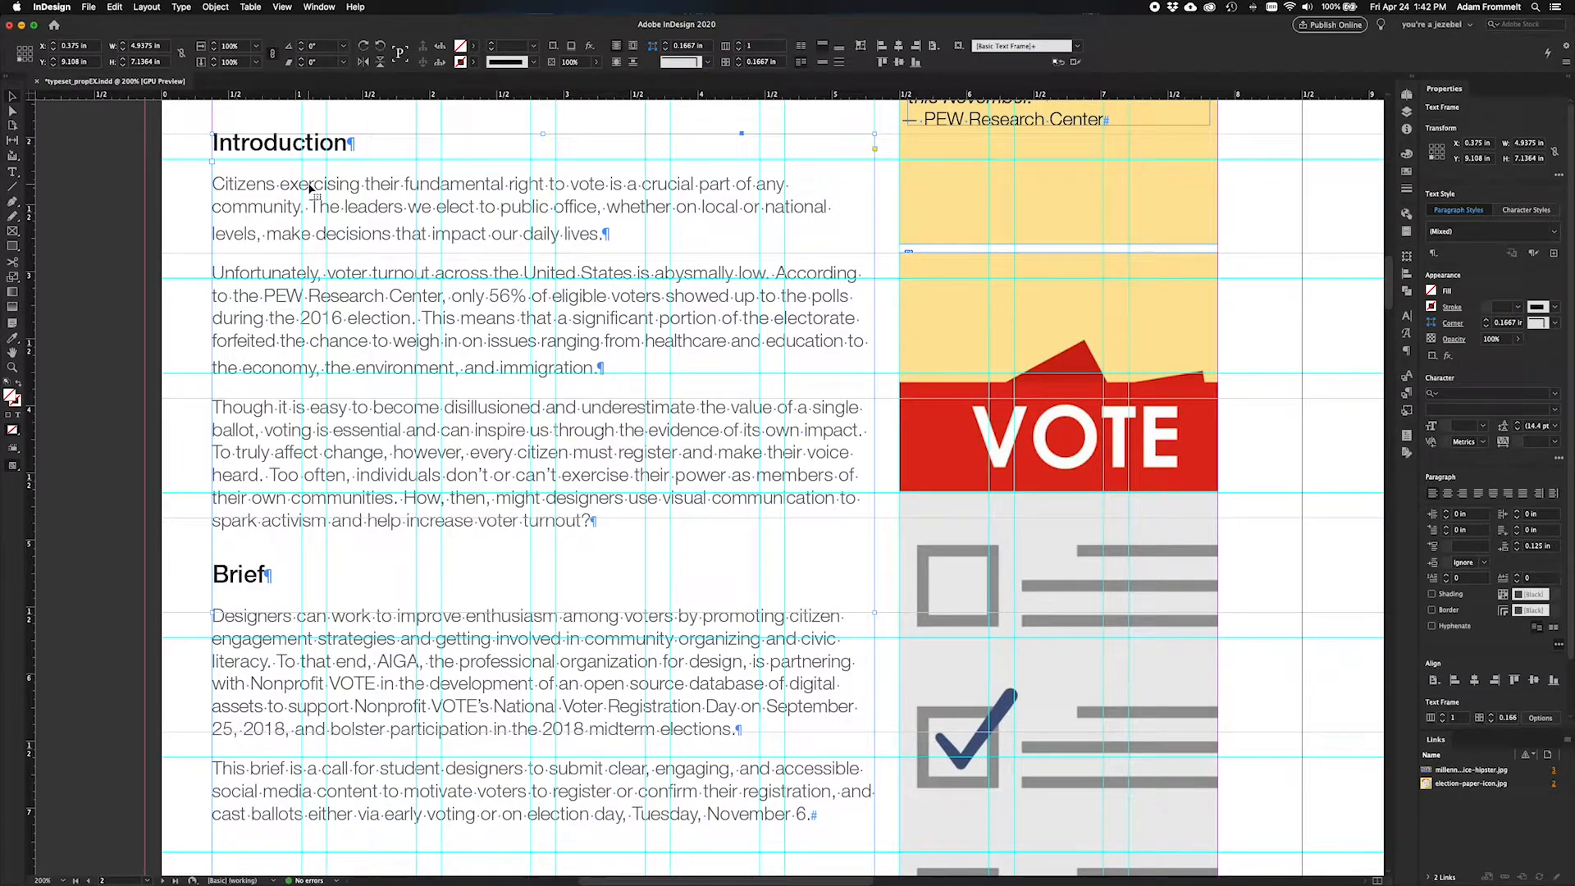
{"action": "double_click", "coordinate": [310, 187]}
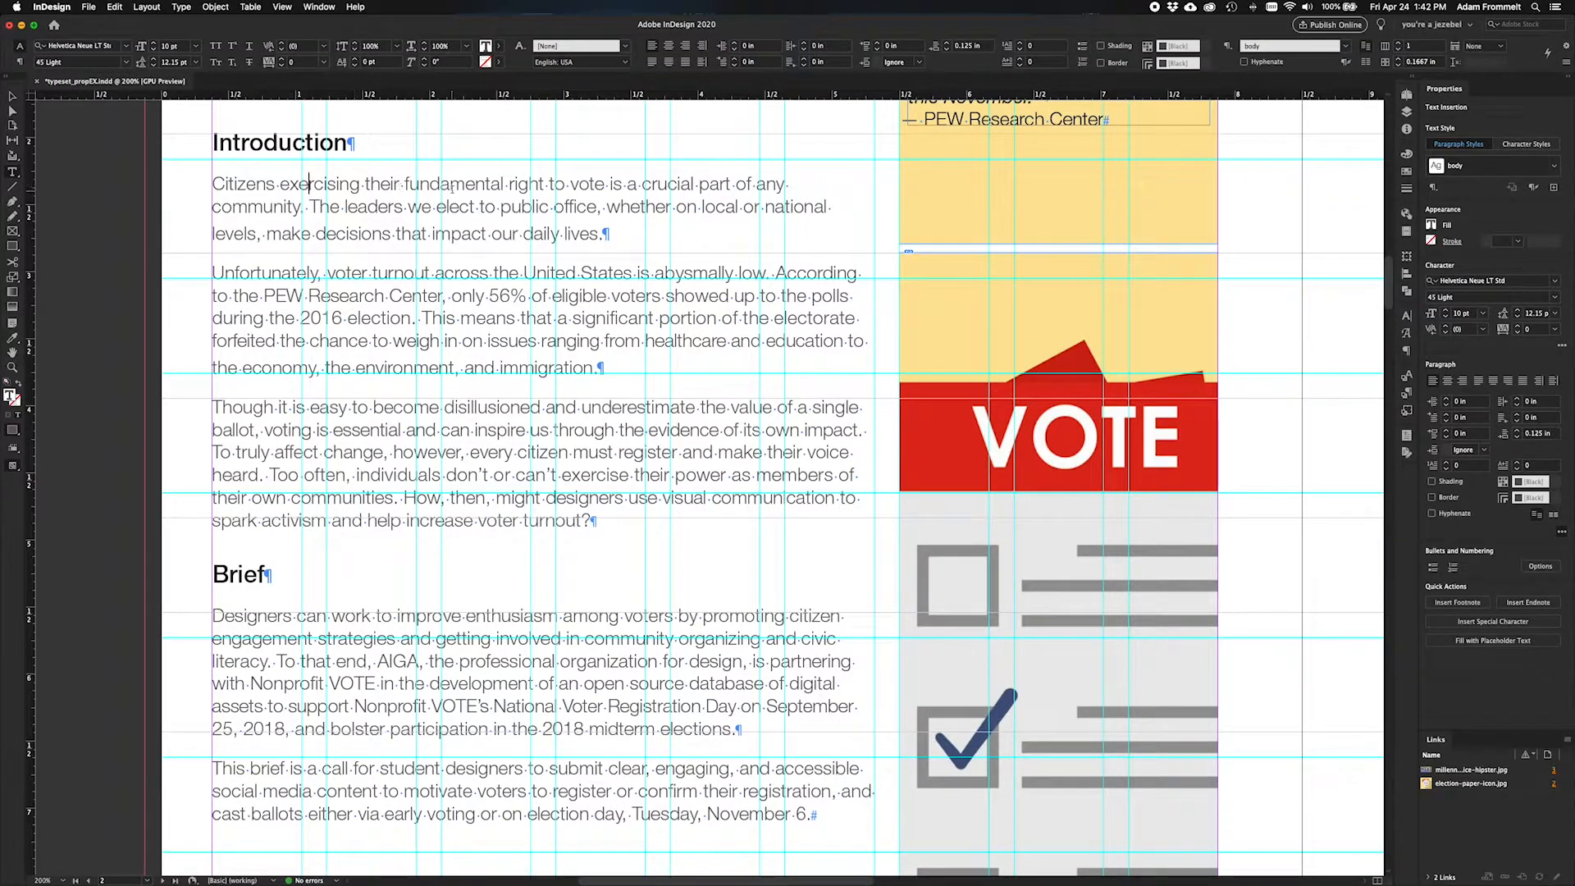
{"action": "left_click", "coordinate": [275, 142]}
{"action": "key", "text": "Down"}
{"action": "left_click", "coordinate": [1435, 189]}
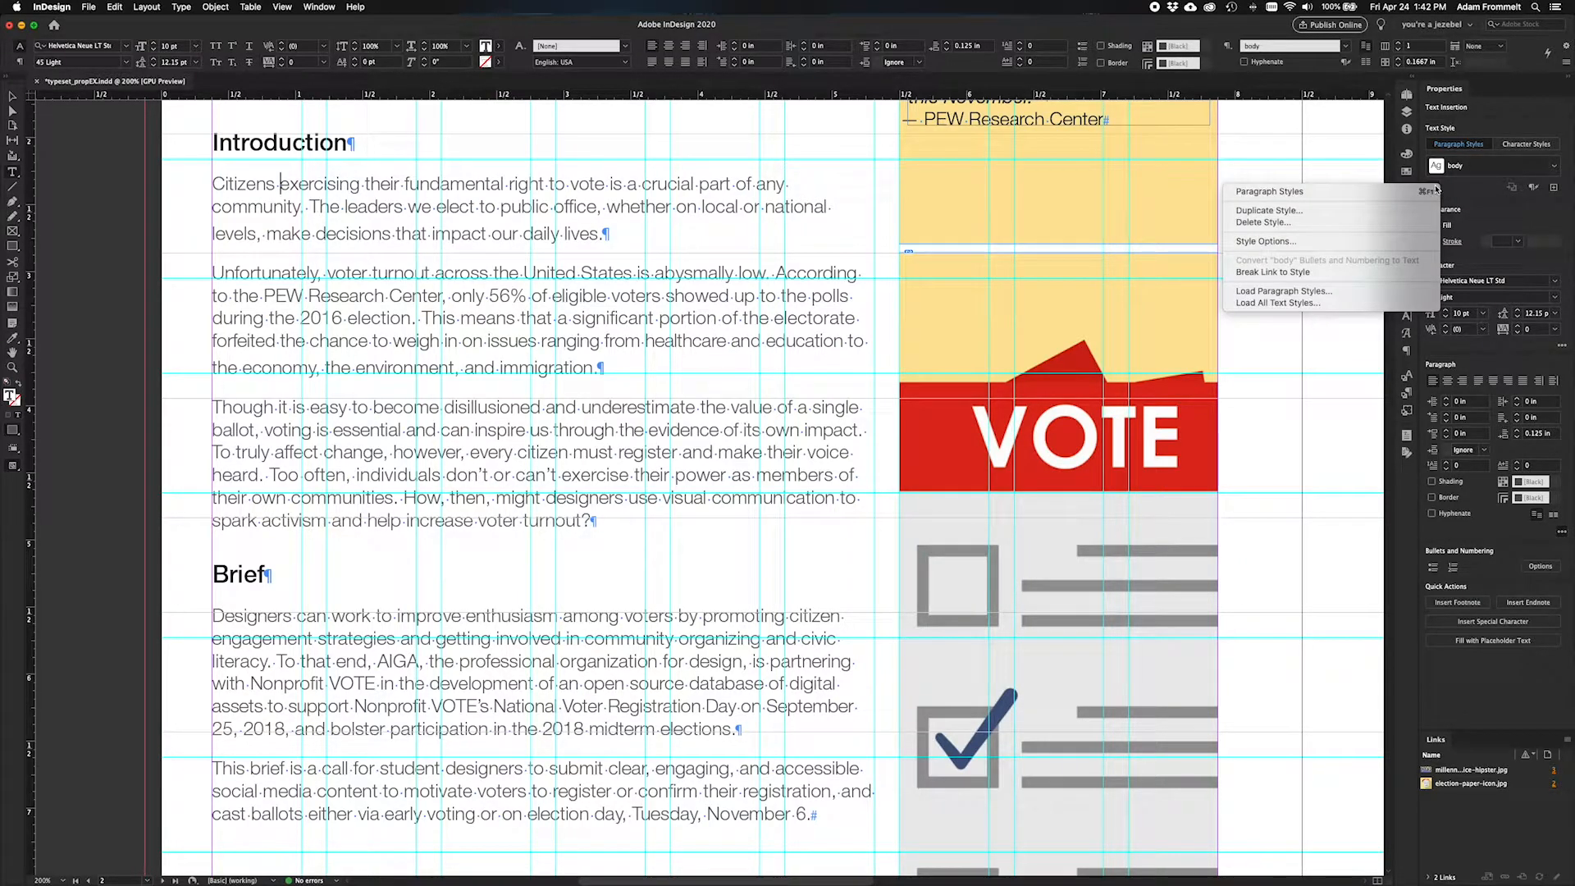
{"action": "left_click", "coordinate": [1314, 195]}
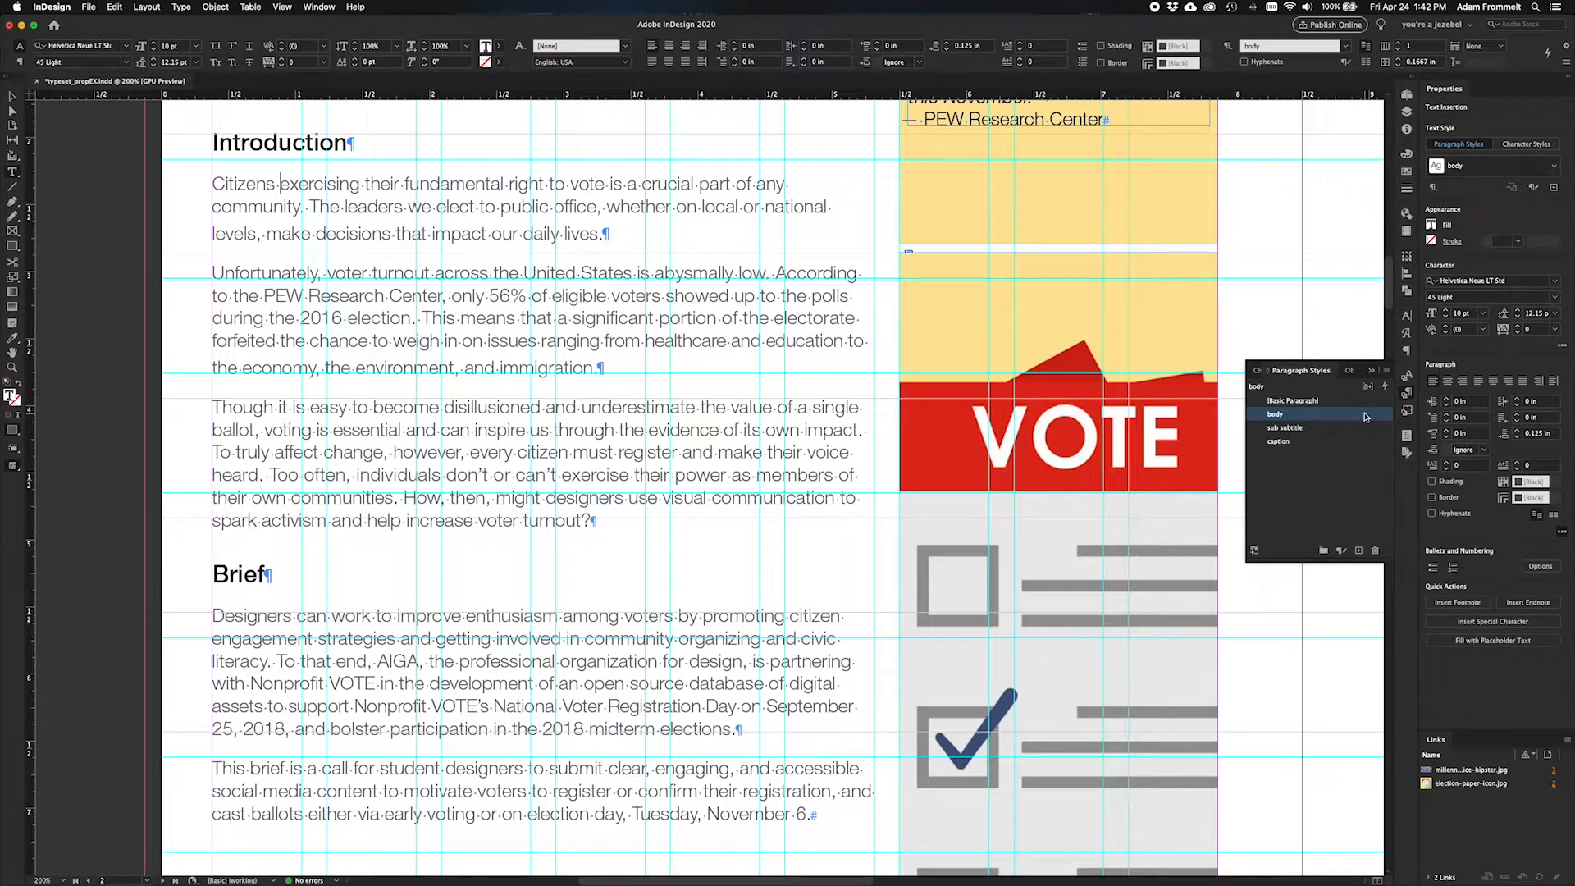
{"action": "double_click", "coordinate": [1366, 416]}
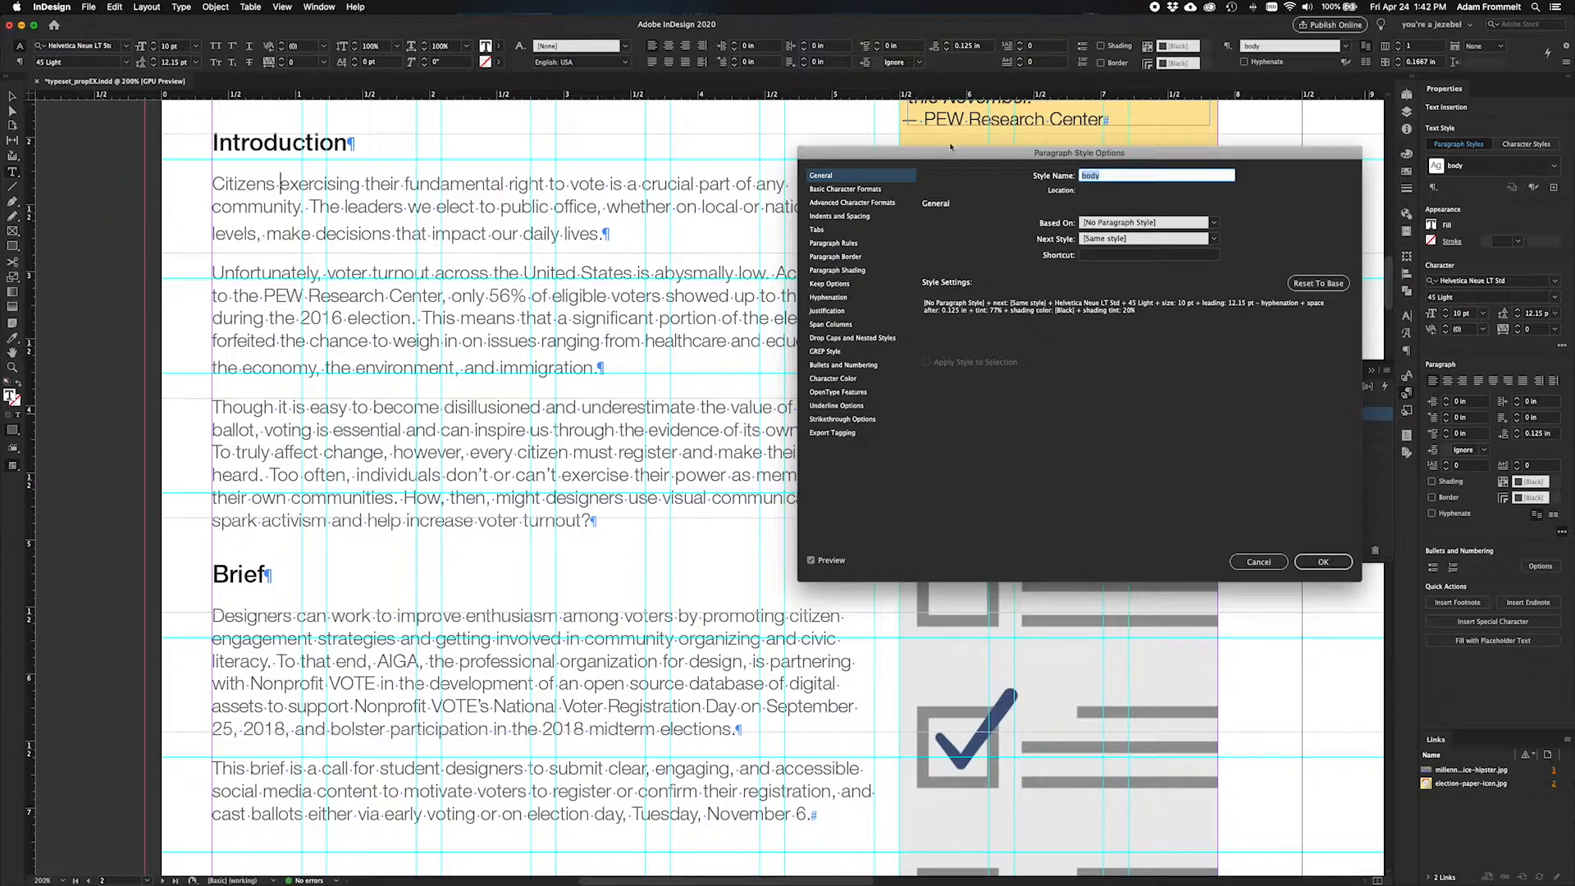
{"action": "left_click_drag", "start_coordinate": [956, 153], "coordinate": [1067, 146]}
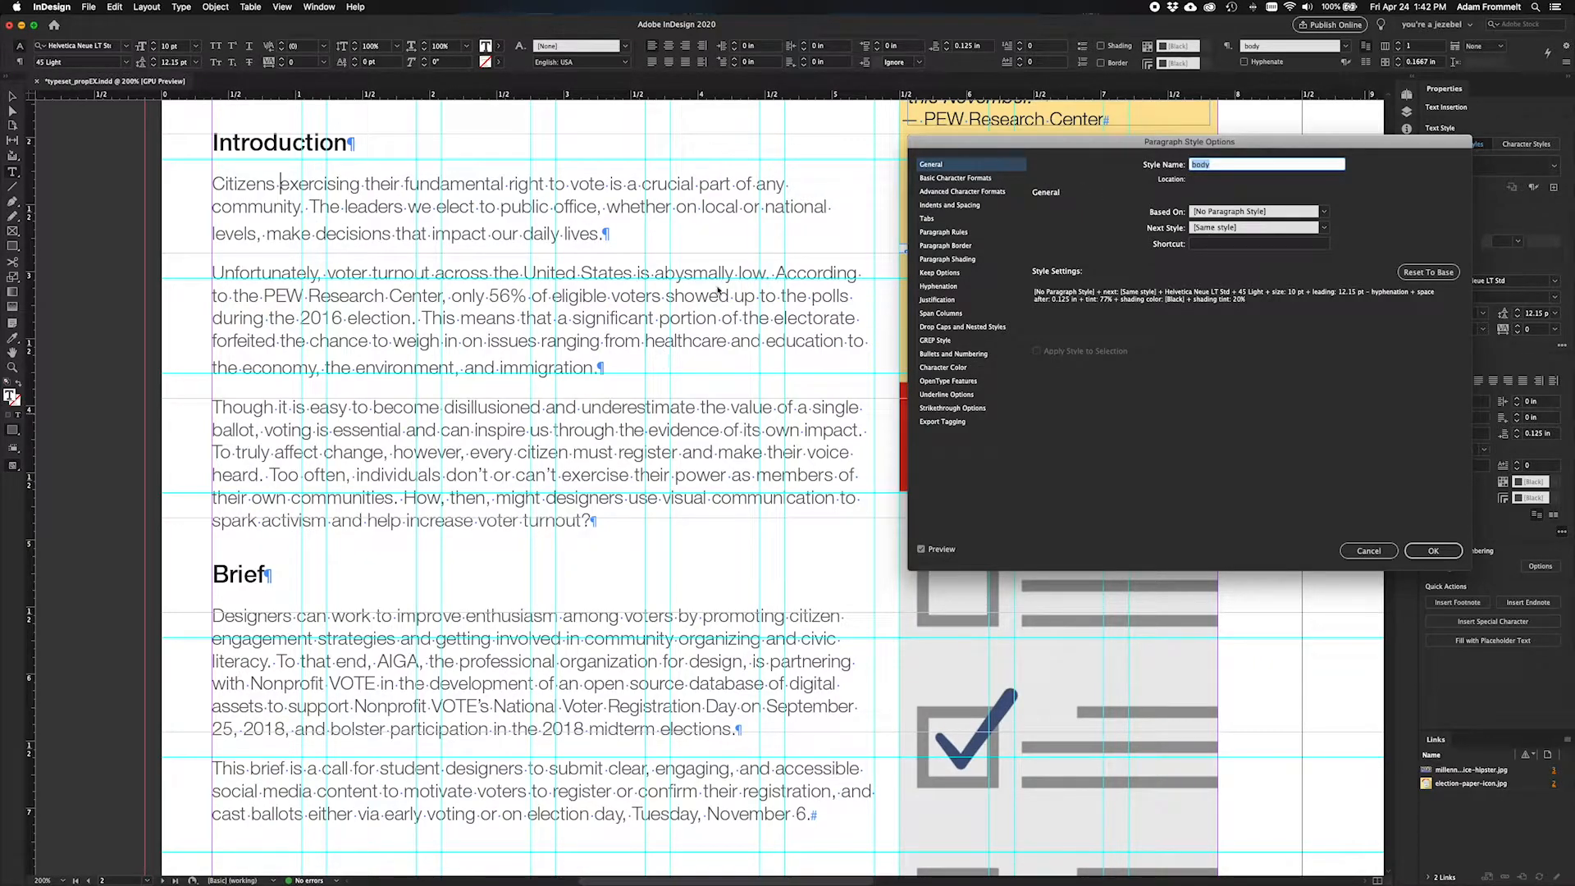
Examine the body style's advanced character formats and the alignment choices in its indents and spacing settings.
{"action": "left_click", "coordinate": [953, 191]}
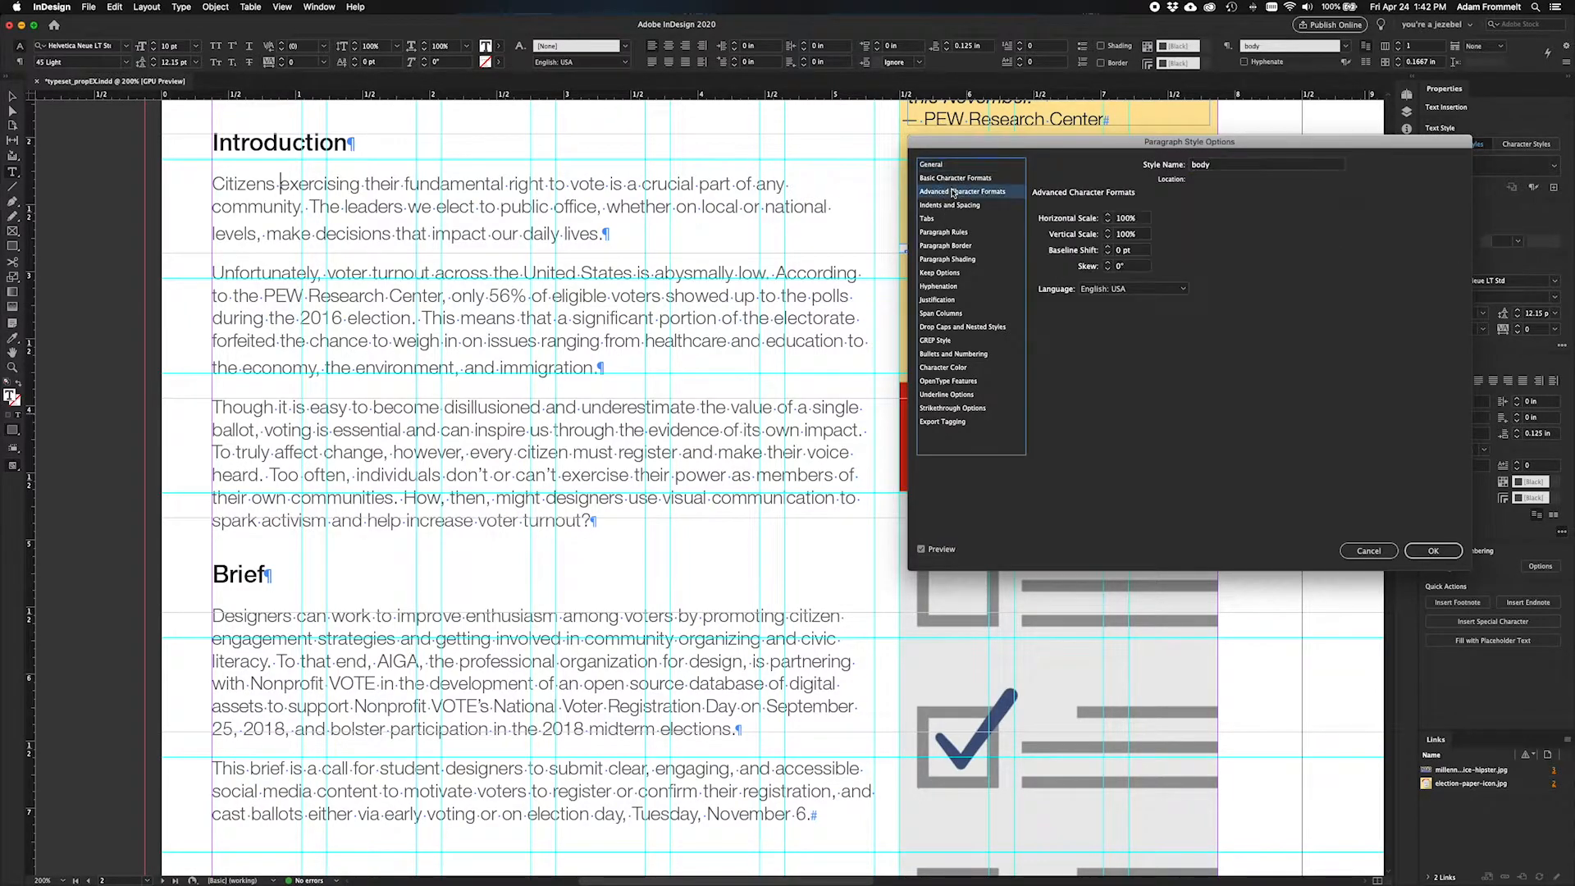
{"action": "left_click", "coordinate": [951, 205]}
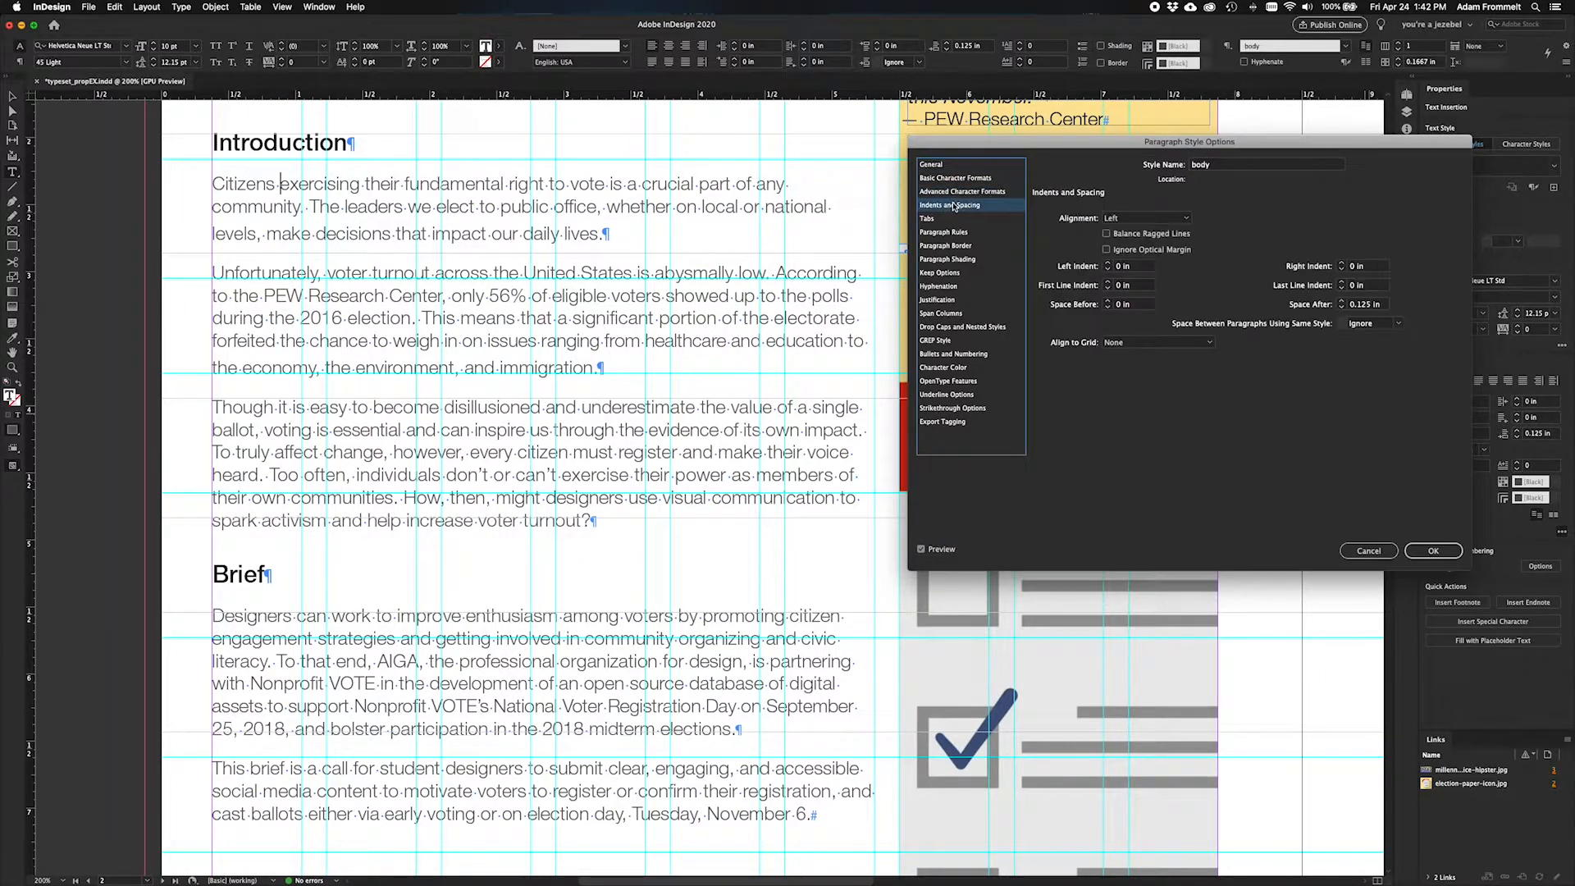
{"action": "left_click", "coordinate": [1186, 219]}
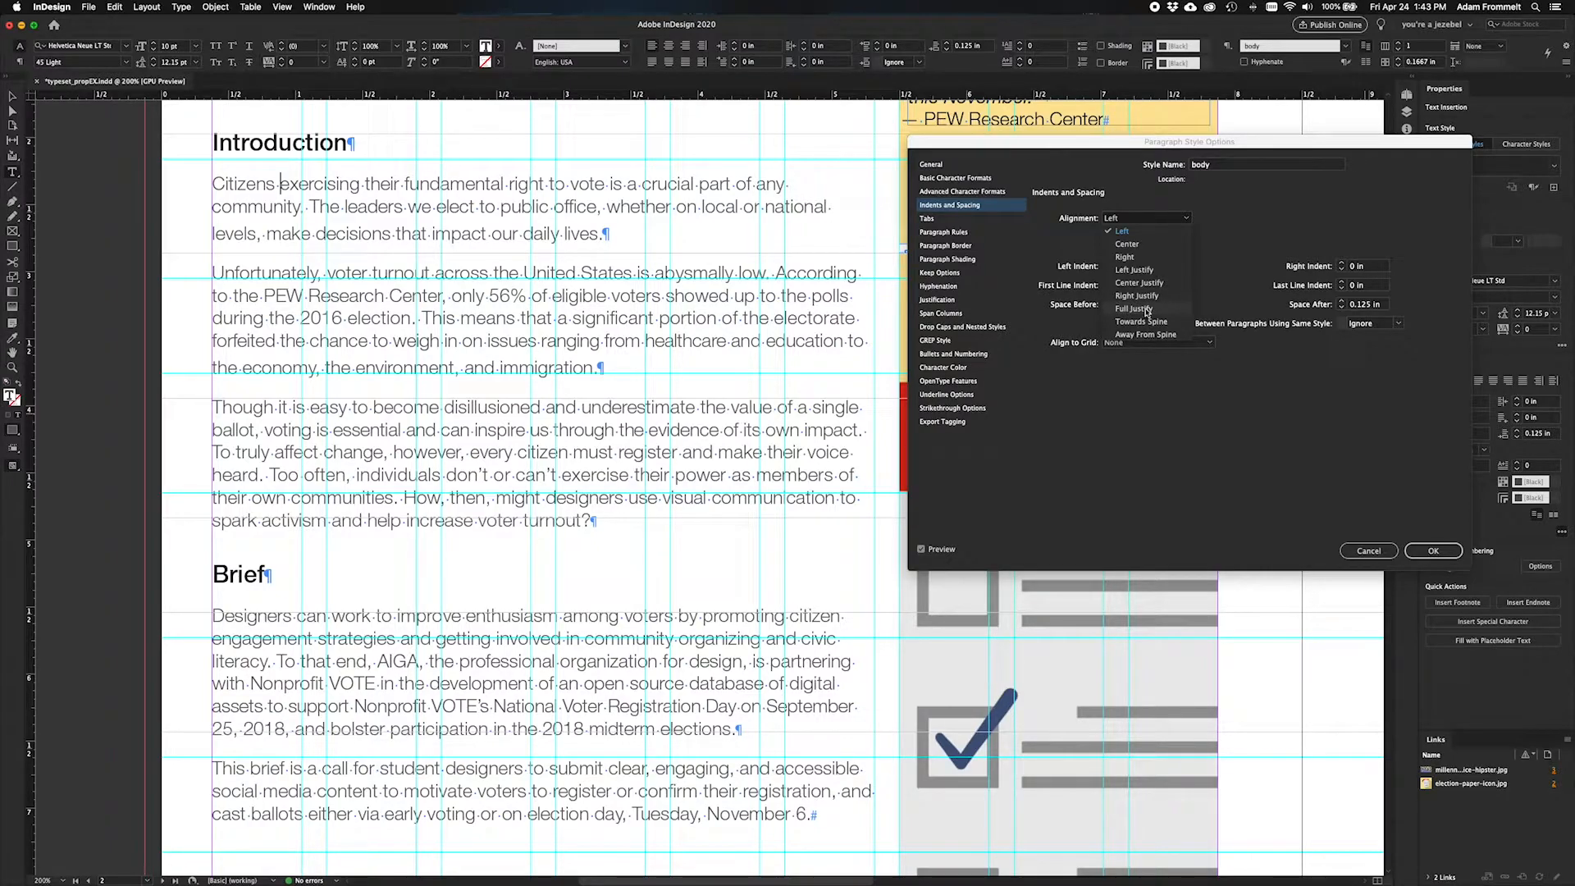
{"action": "left_click", "coordinate": [1427, 554]}
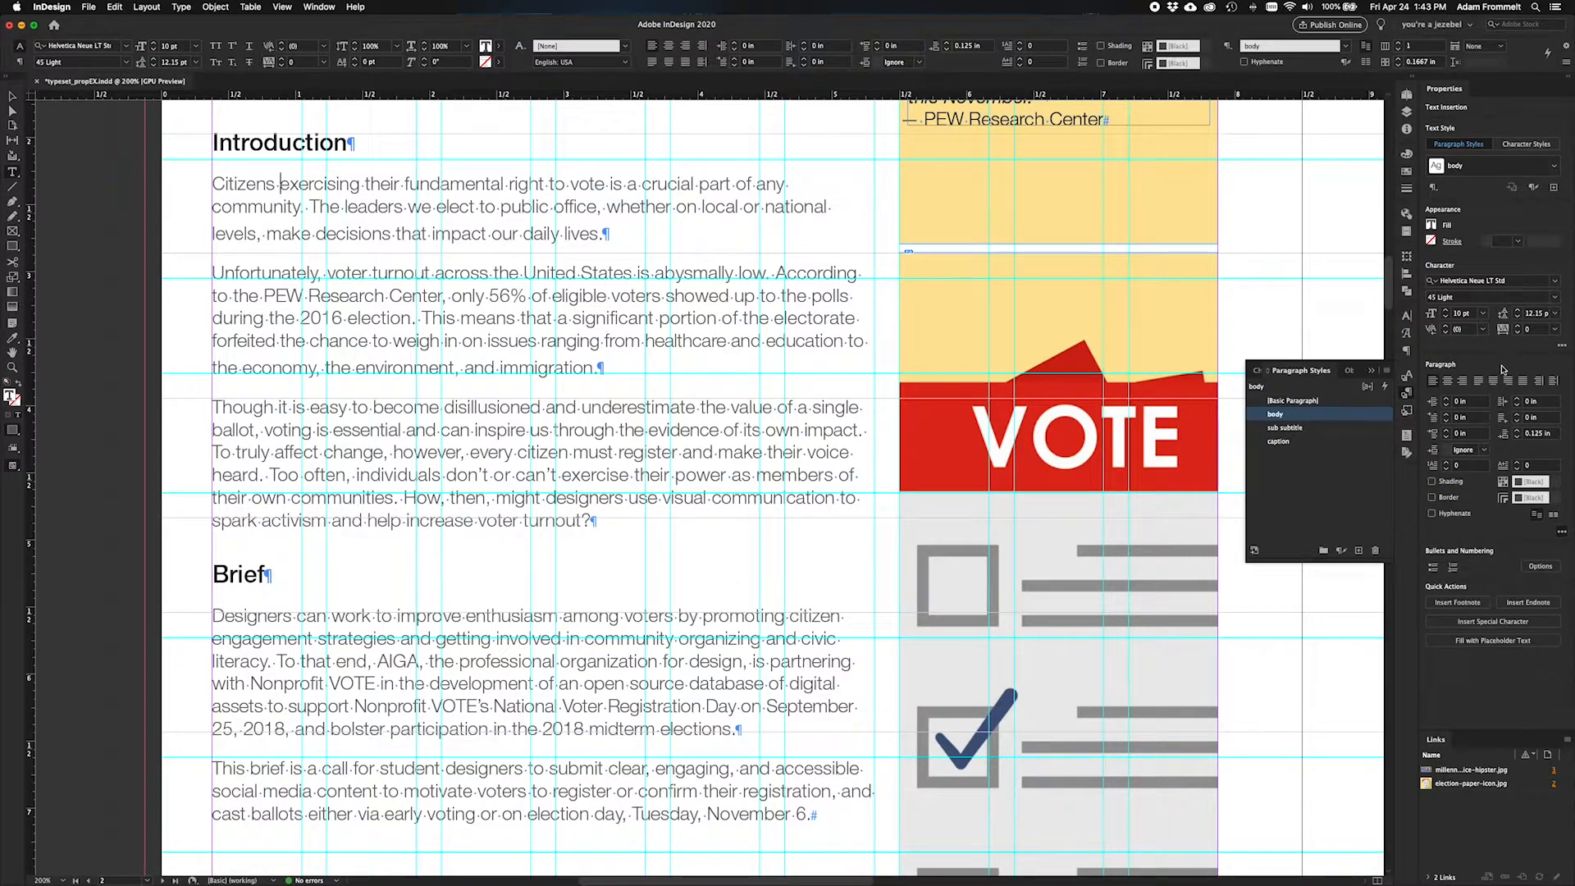
Set the body paragraph style's alignment to Left Justify, keeping the style options clear of the text.
{"action": "left_click", "coordinate": [1407, 351]}
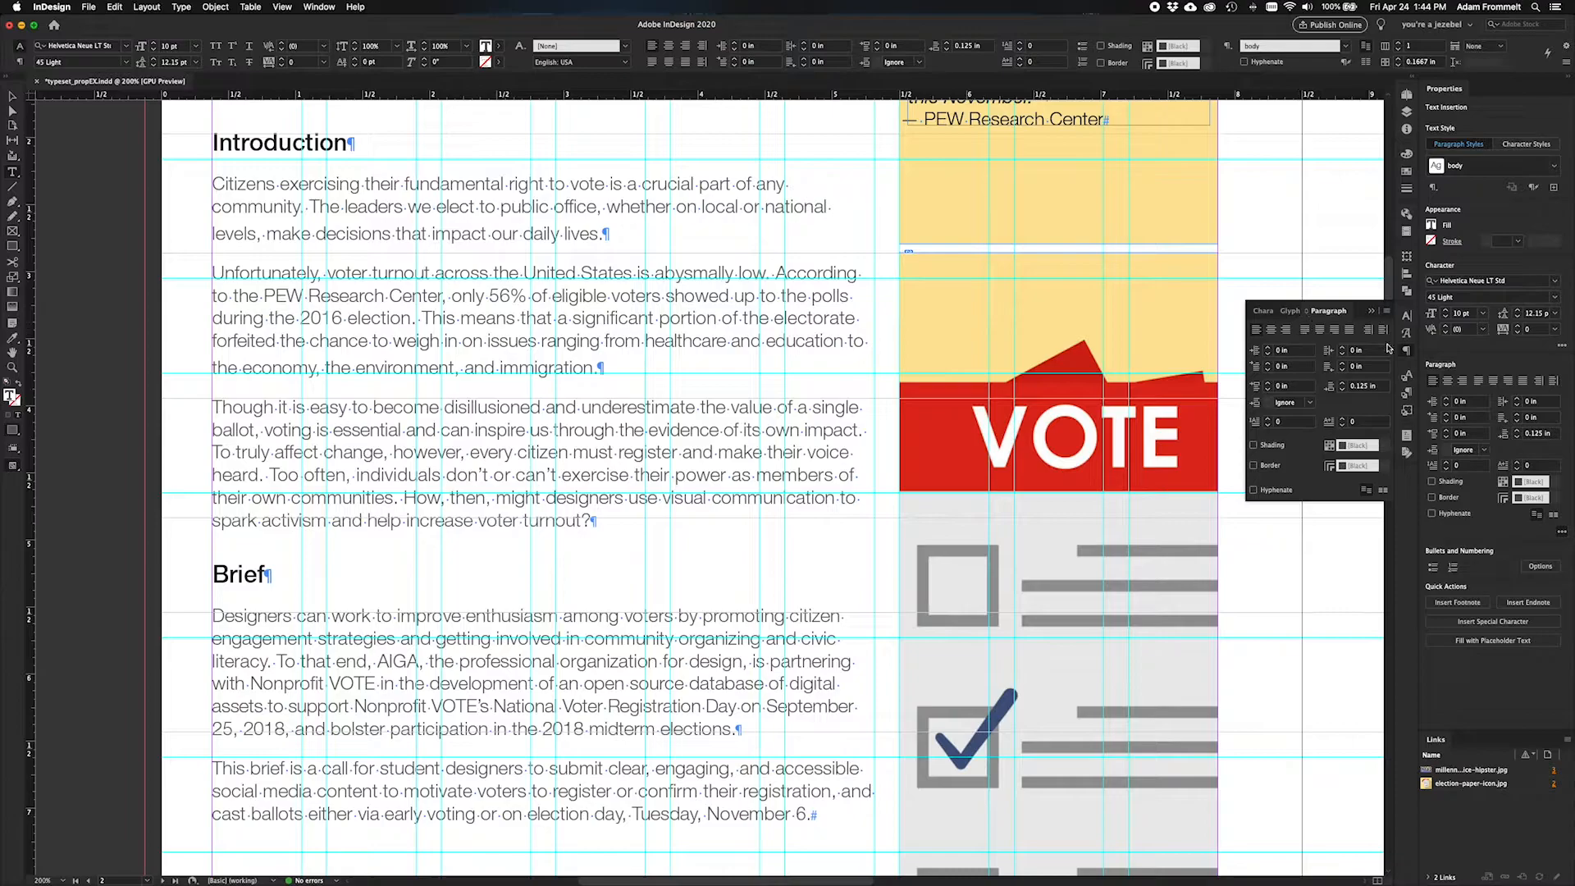
{"action": "left_click", "coordinate": [1408, 395]}
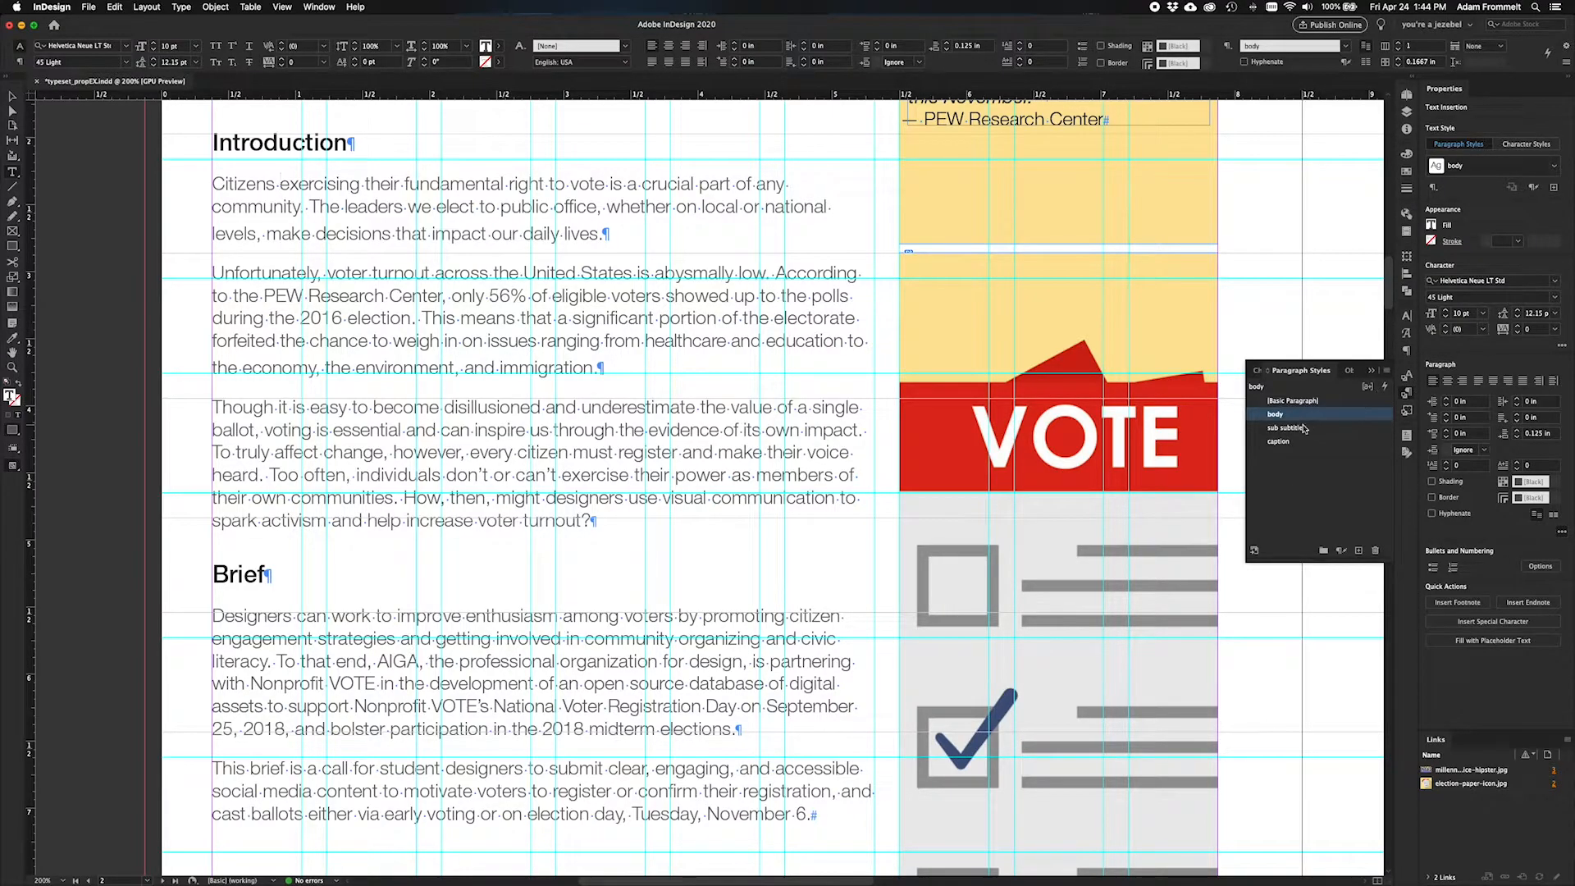
{"action": "left_click", "coordinate": [1345, 414]}
{"action": "double_click", "coordinate": [1345, 414]}
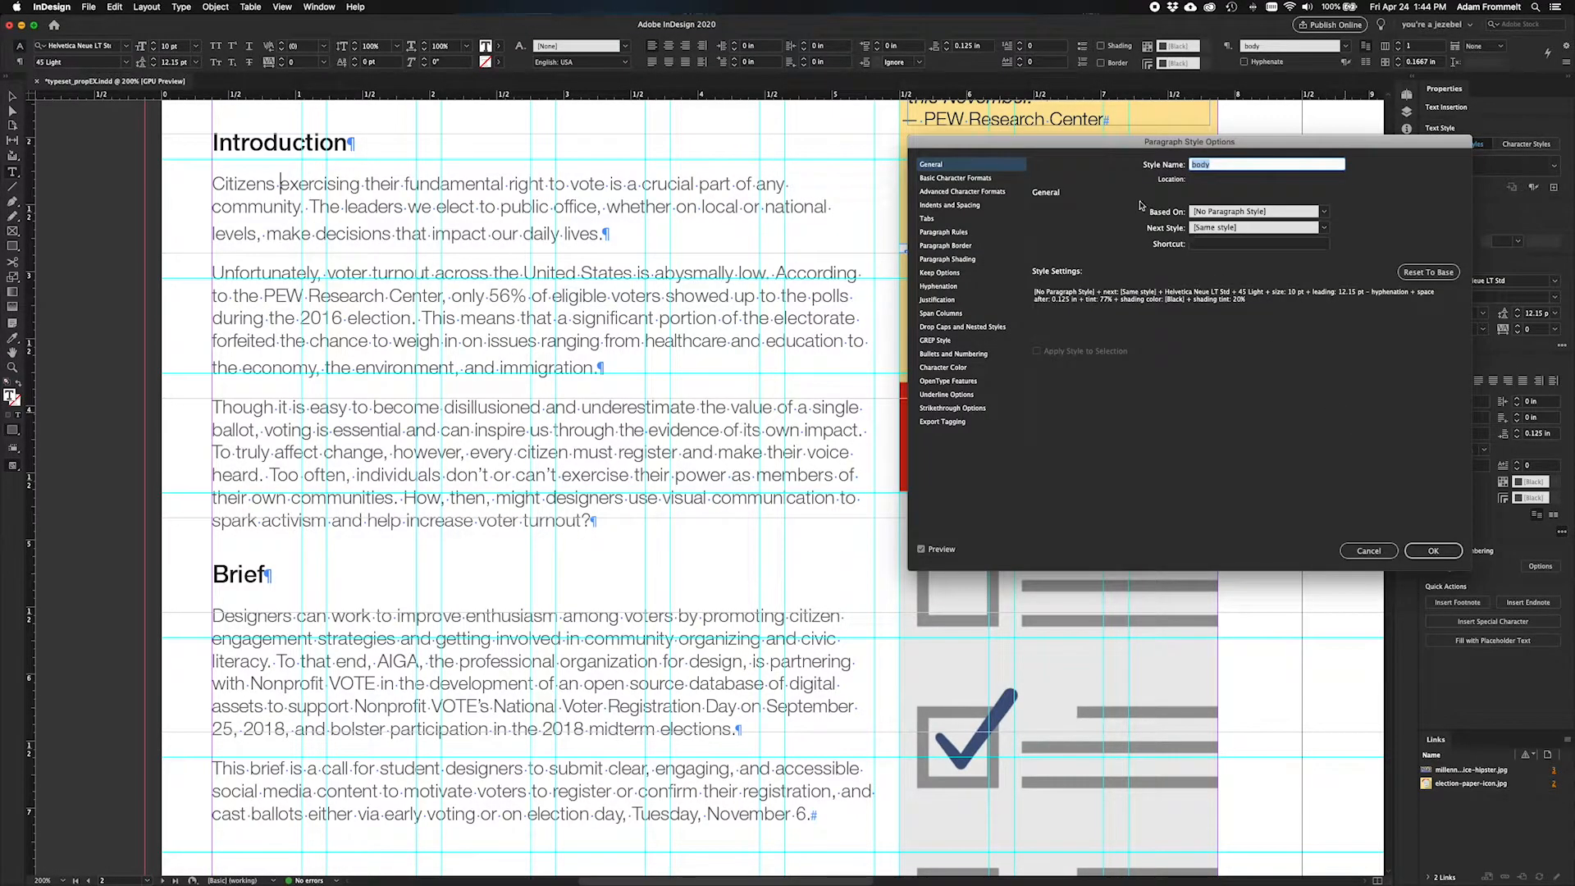
{"action": "left_click_drag", "start_coordinate": [1078, 152], "coordinate": [1118, 147]}
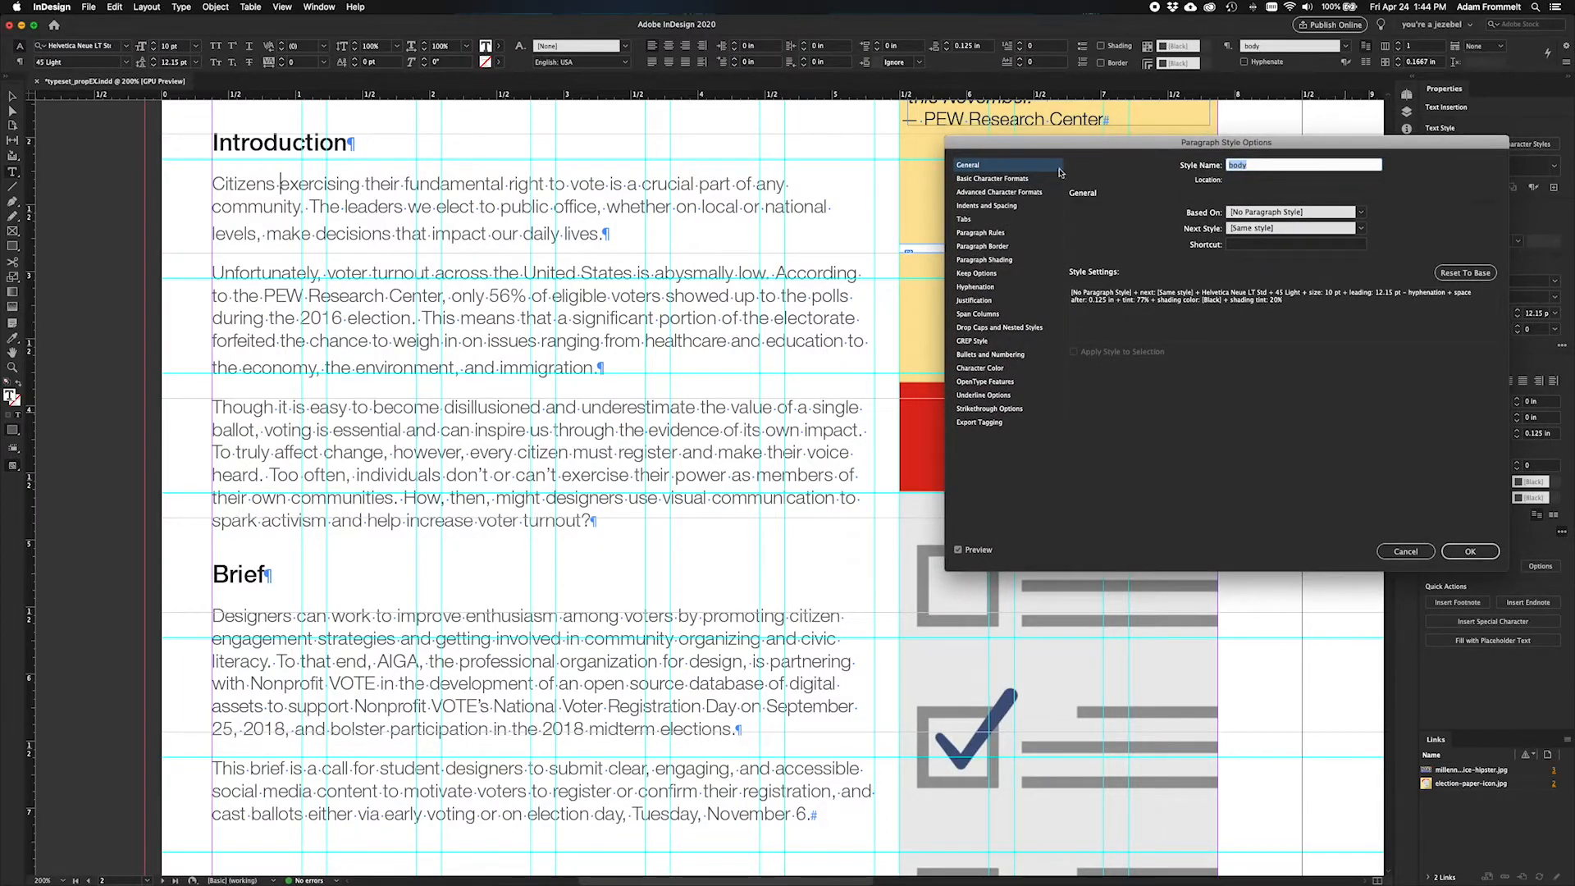
{"action": "left_click", "coordinate": [995, 206]}
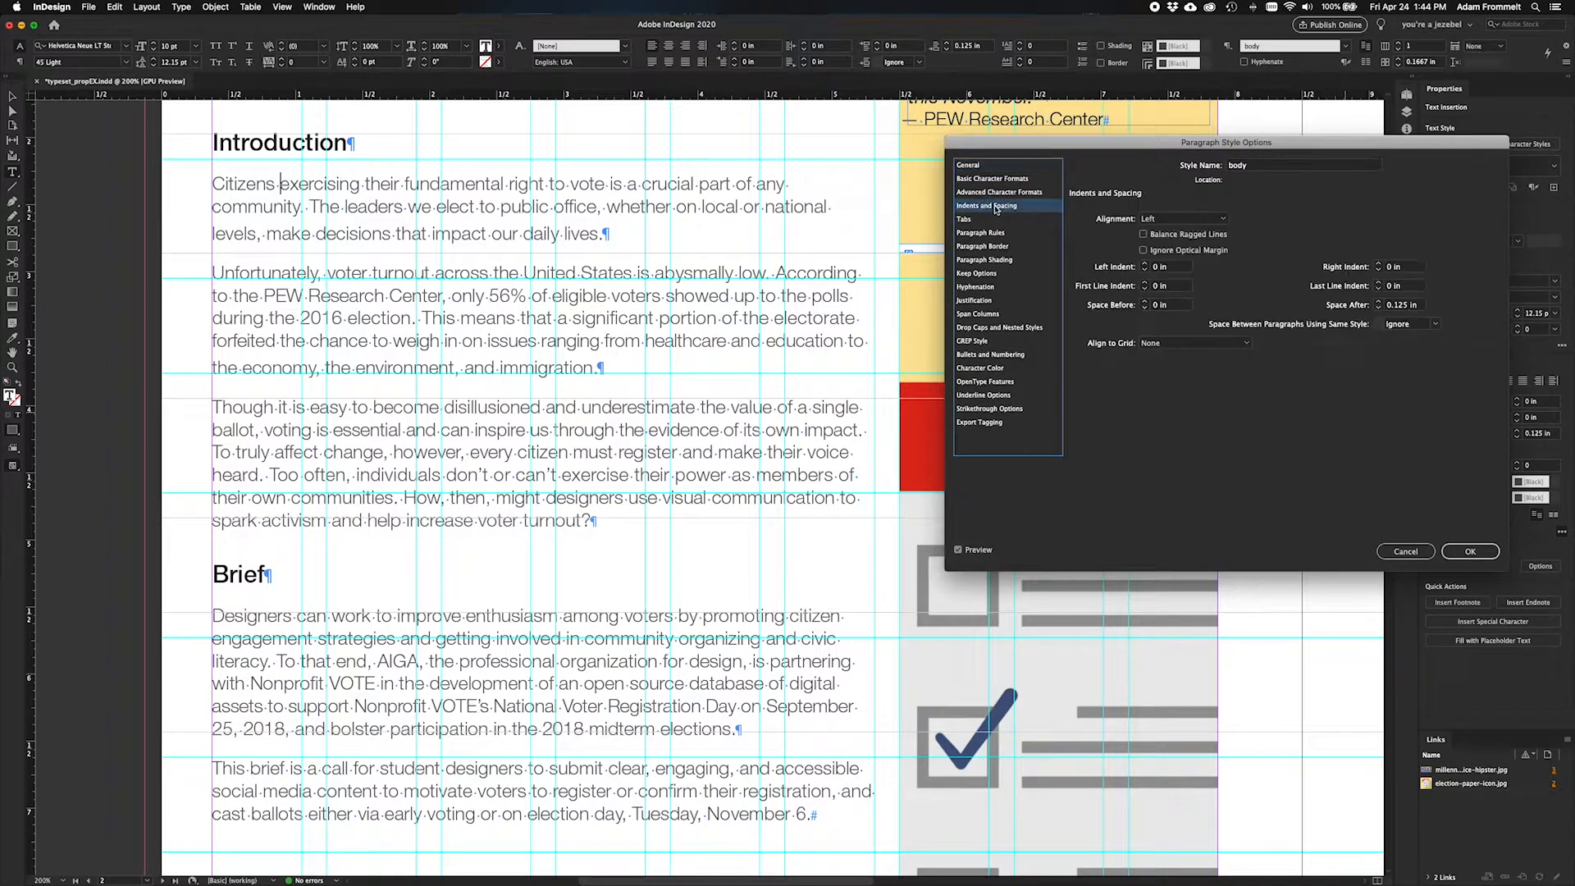
{"action": "left_click", "coordinate": [1184, 220]}
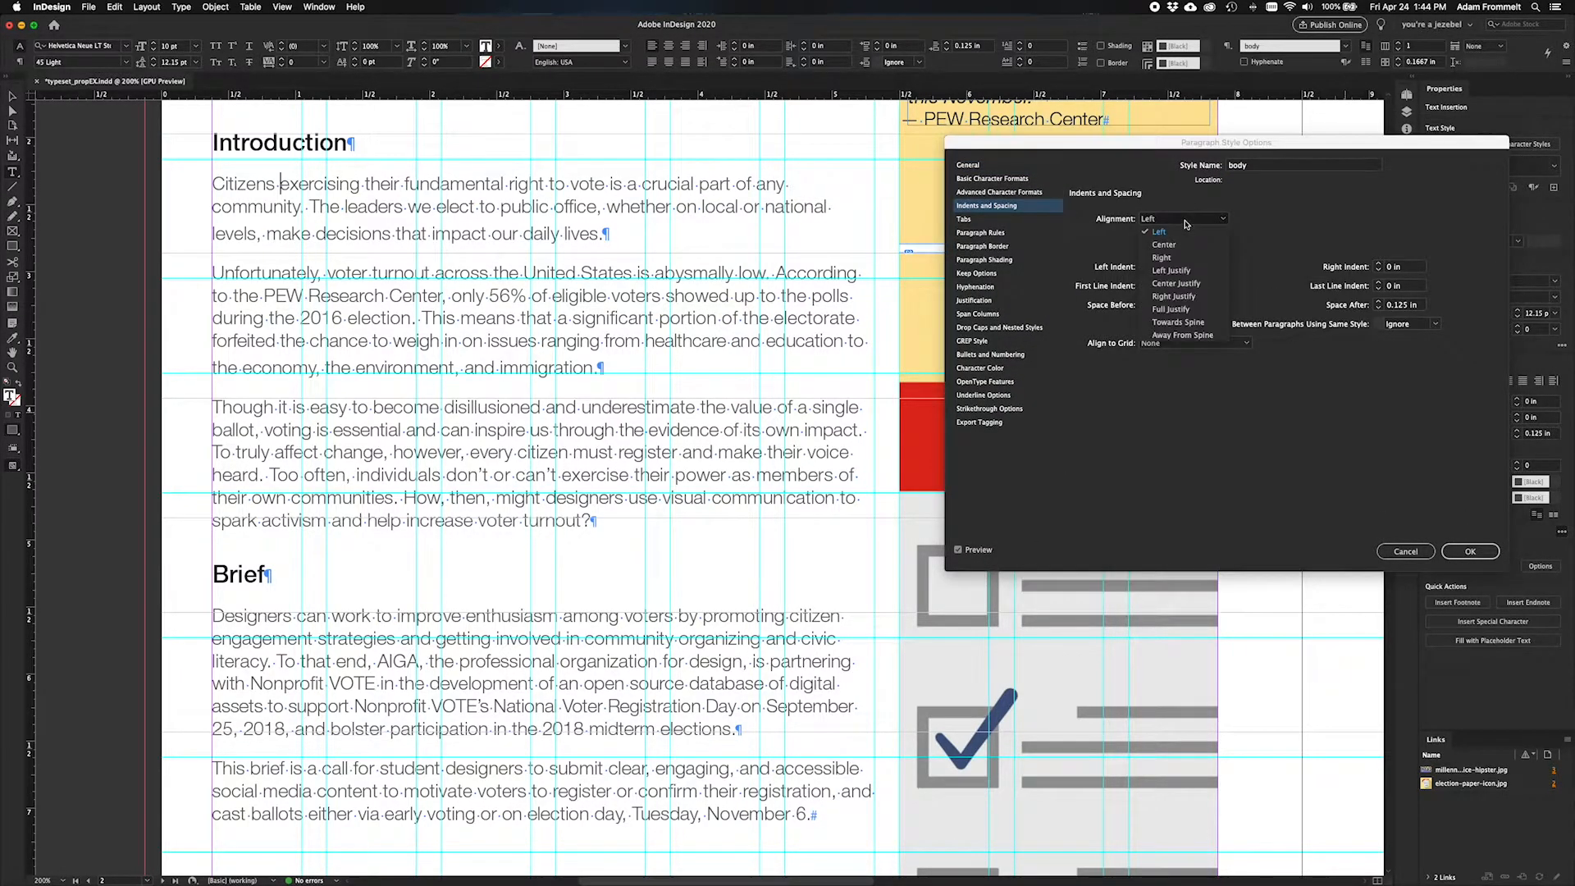
{"action": "left_click", "coordinate": [1184, 272]}
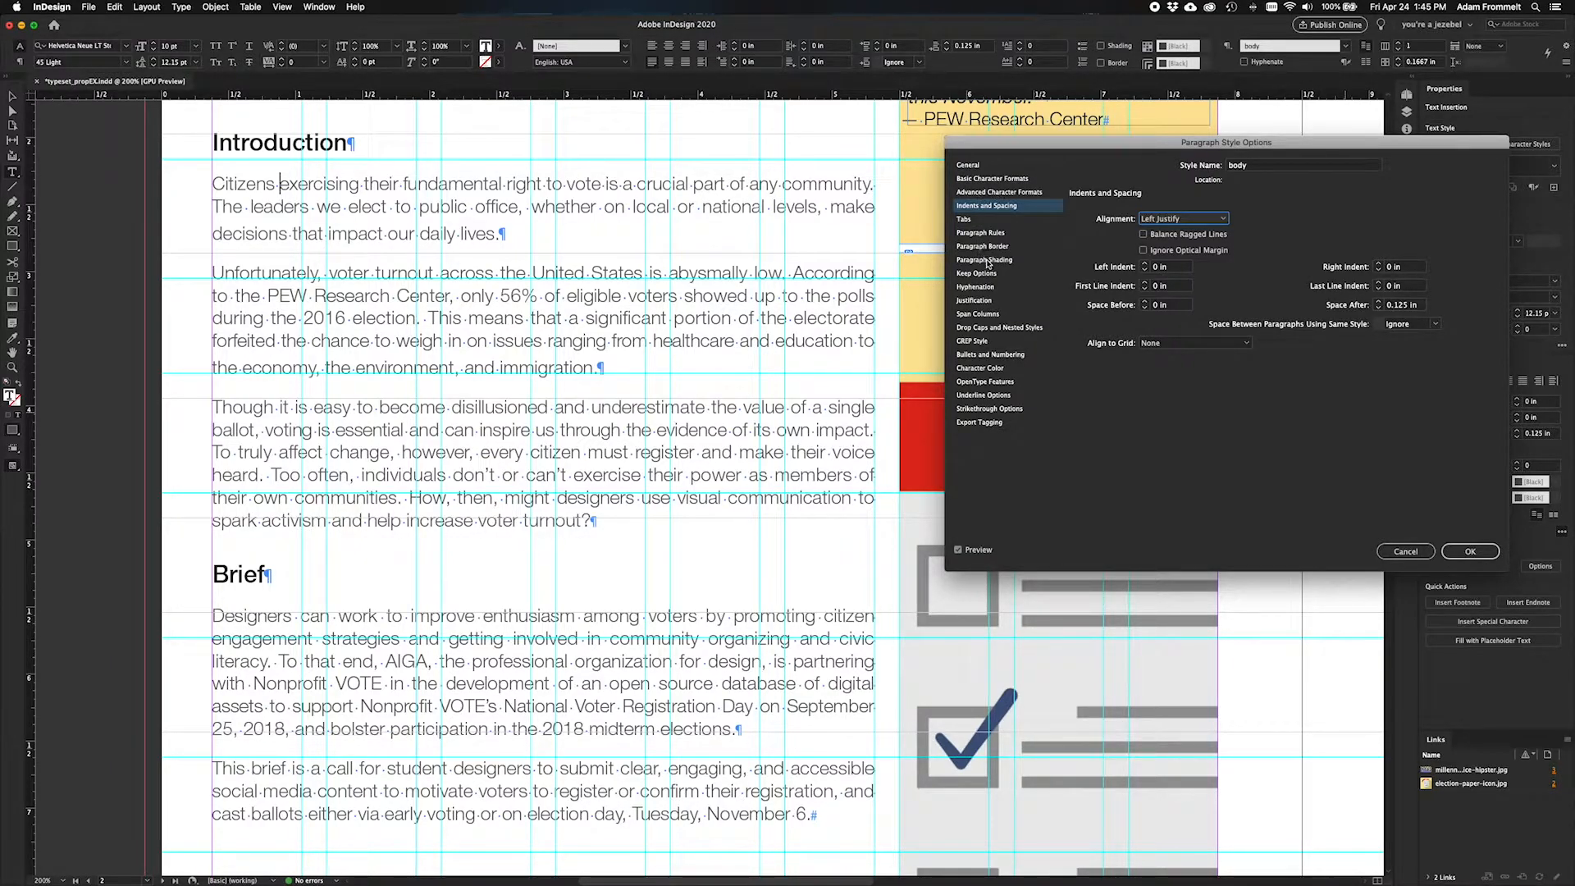
Enable hyphenation in the body style for words of at least 7 letters, after the first 3 and before the last 3 letters.
{"action": "left_click", "coordinate": [981, 289]}
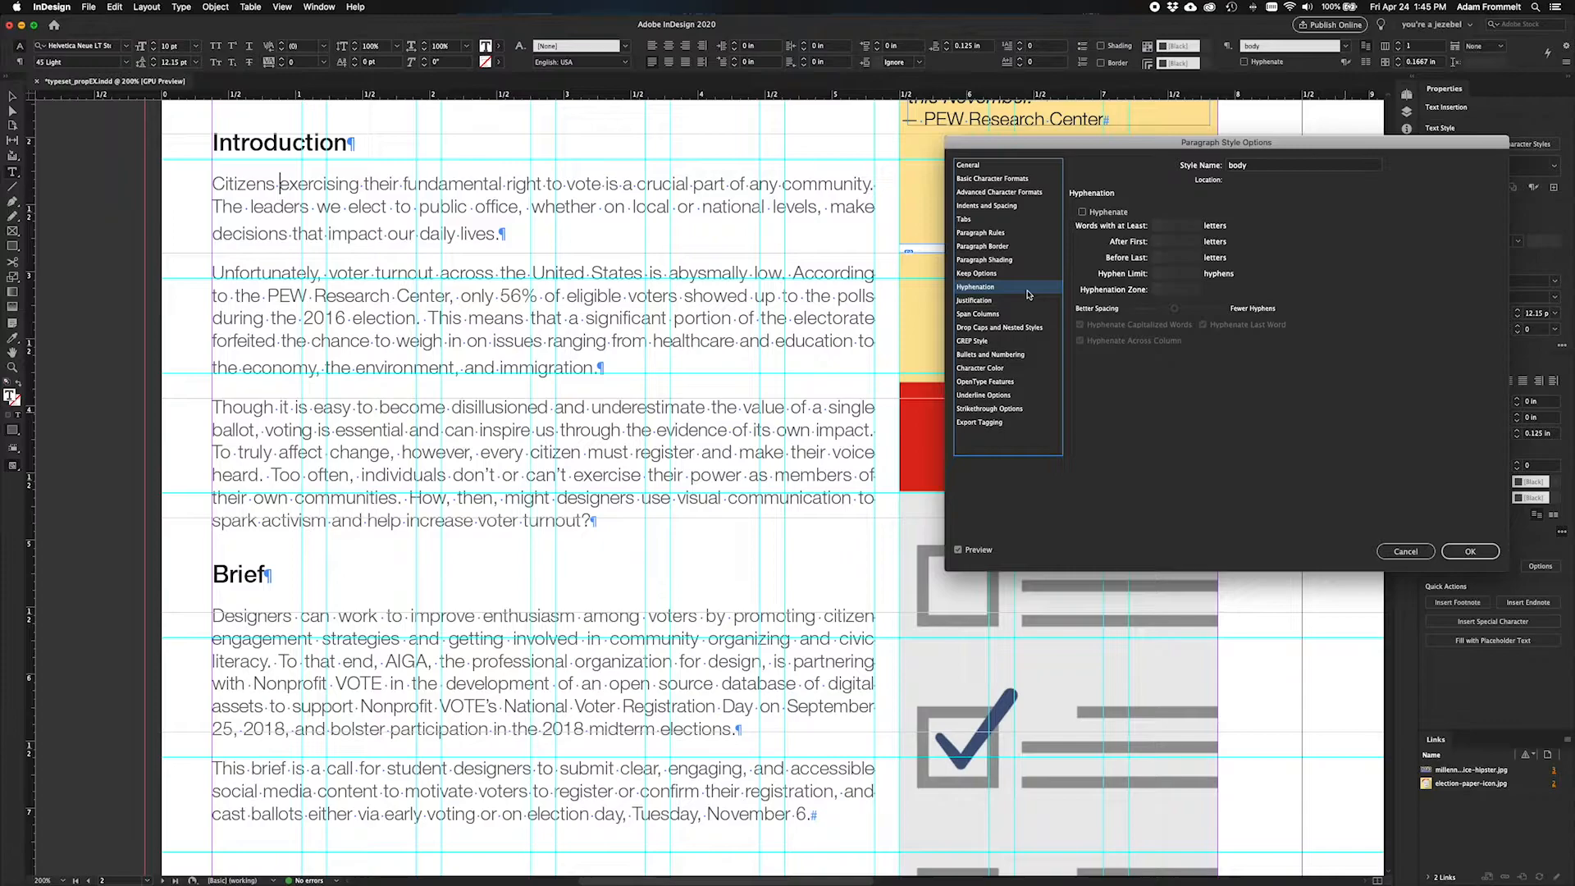
{"action": "left_click", "coordinate": [1016, 303]}
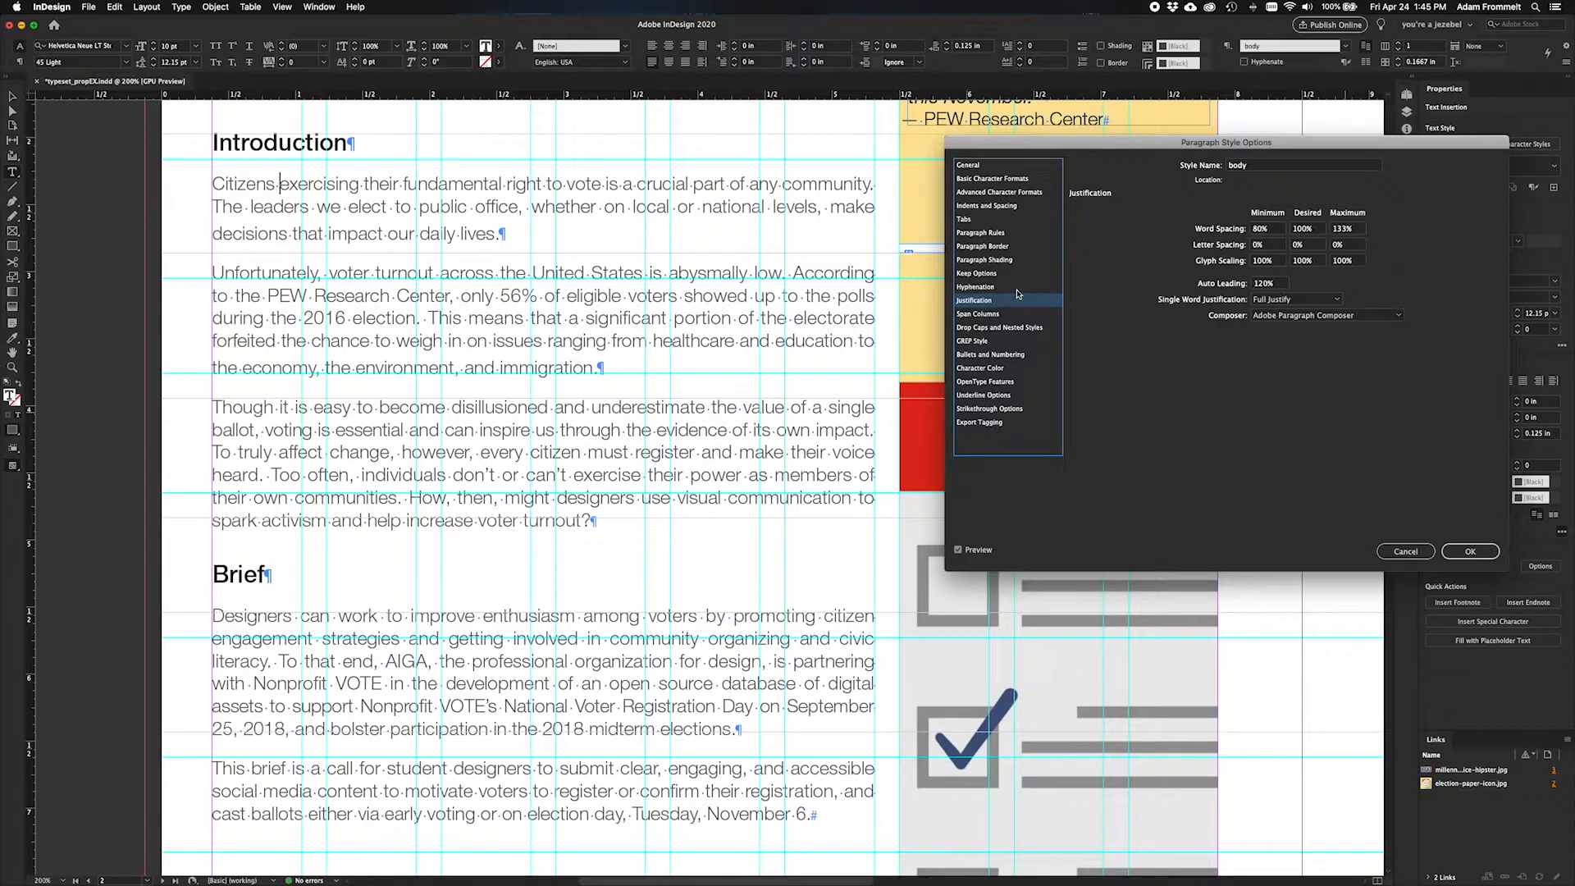
{"action": "left_click", "coordinate": [1016, 288]}
{"action": "left_click", "coordinate": [1082, 212]}
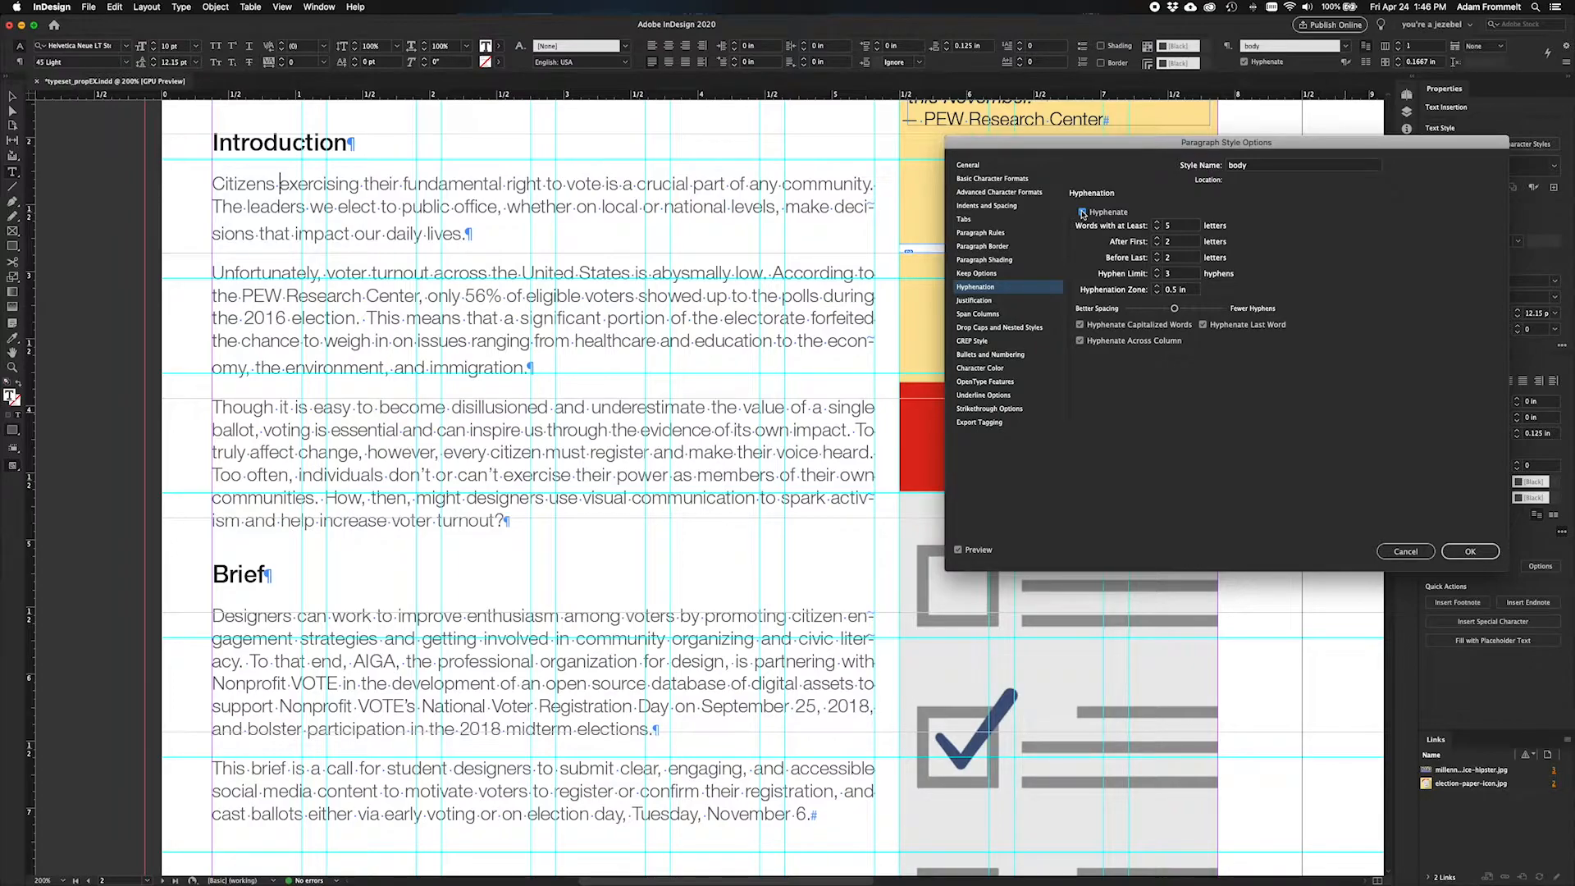
{"action": "left_click", "coordinate": [1157, 223]}
{"action": "left_click", "coordinate": [1157, 223]}
{"action": "left_click", "coordinate": [1157, 238]}
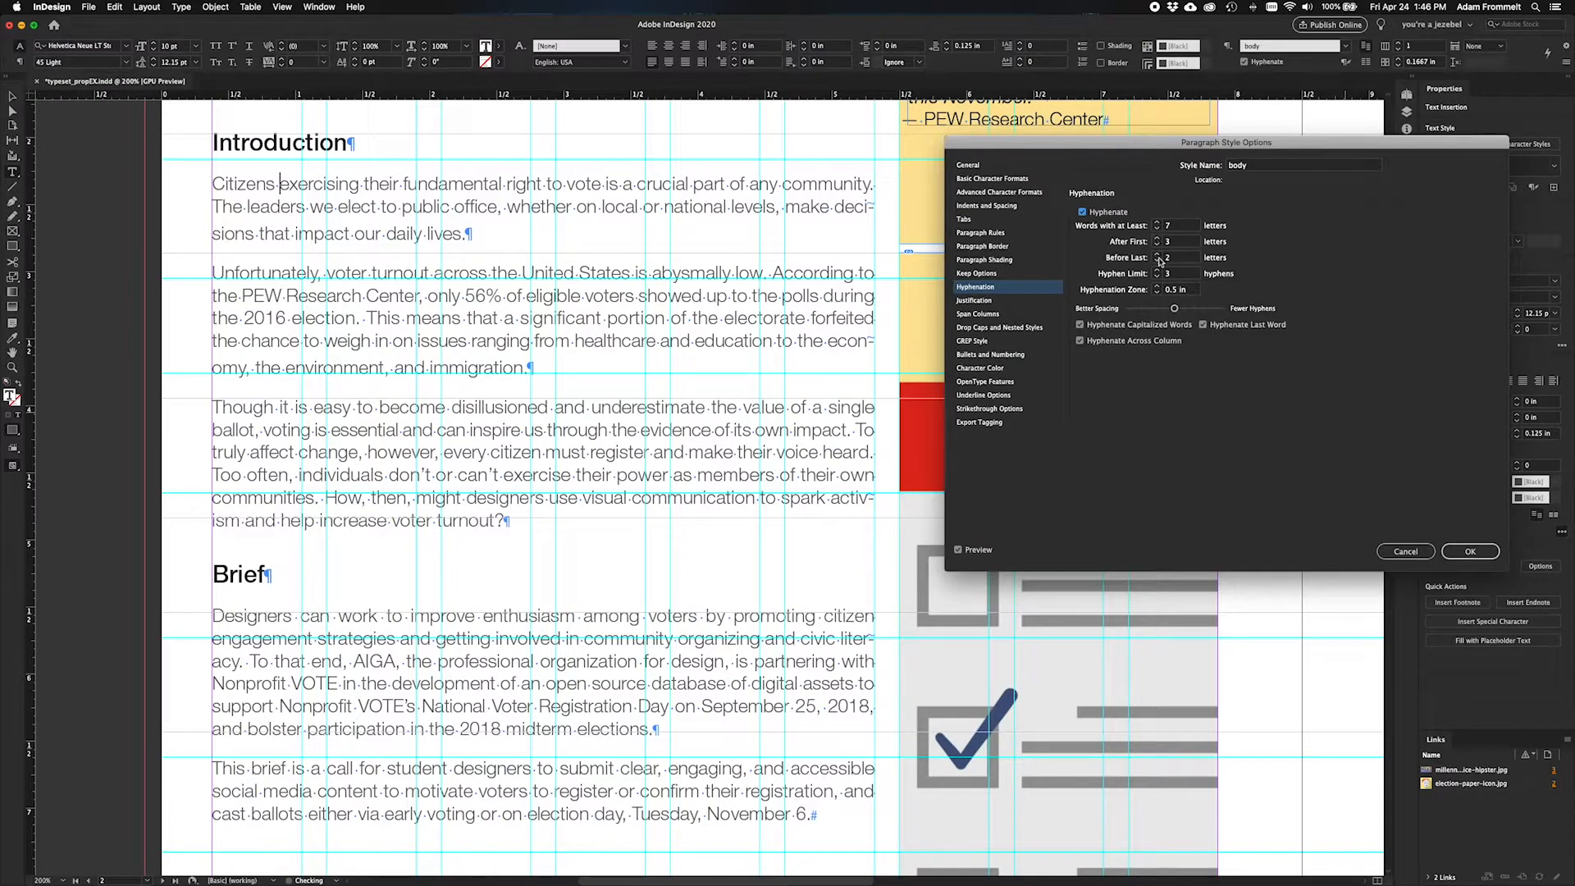
{"action": "left_click", "coordinate": [1157, 255]}
Turn off hyphenation of capitalized words, last words and words across columns in the body style.
{"action": "left_click", "coordinate": [1081, 325]}
{"action": "left_click", "coordinate": [1203, 326]}
{"action": "left_click", "coordinate": [1094, 341]}
Set the body style's justification word spacing to a minimum of 77% and a maximum of 107%.
{"action": "left_click", "coordinate": [1010, 303]}
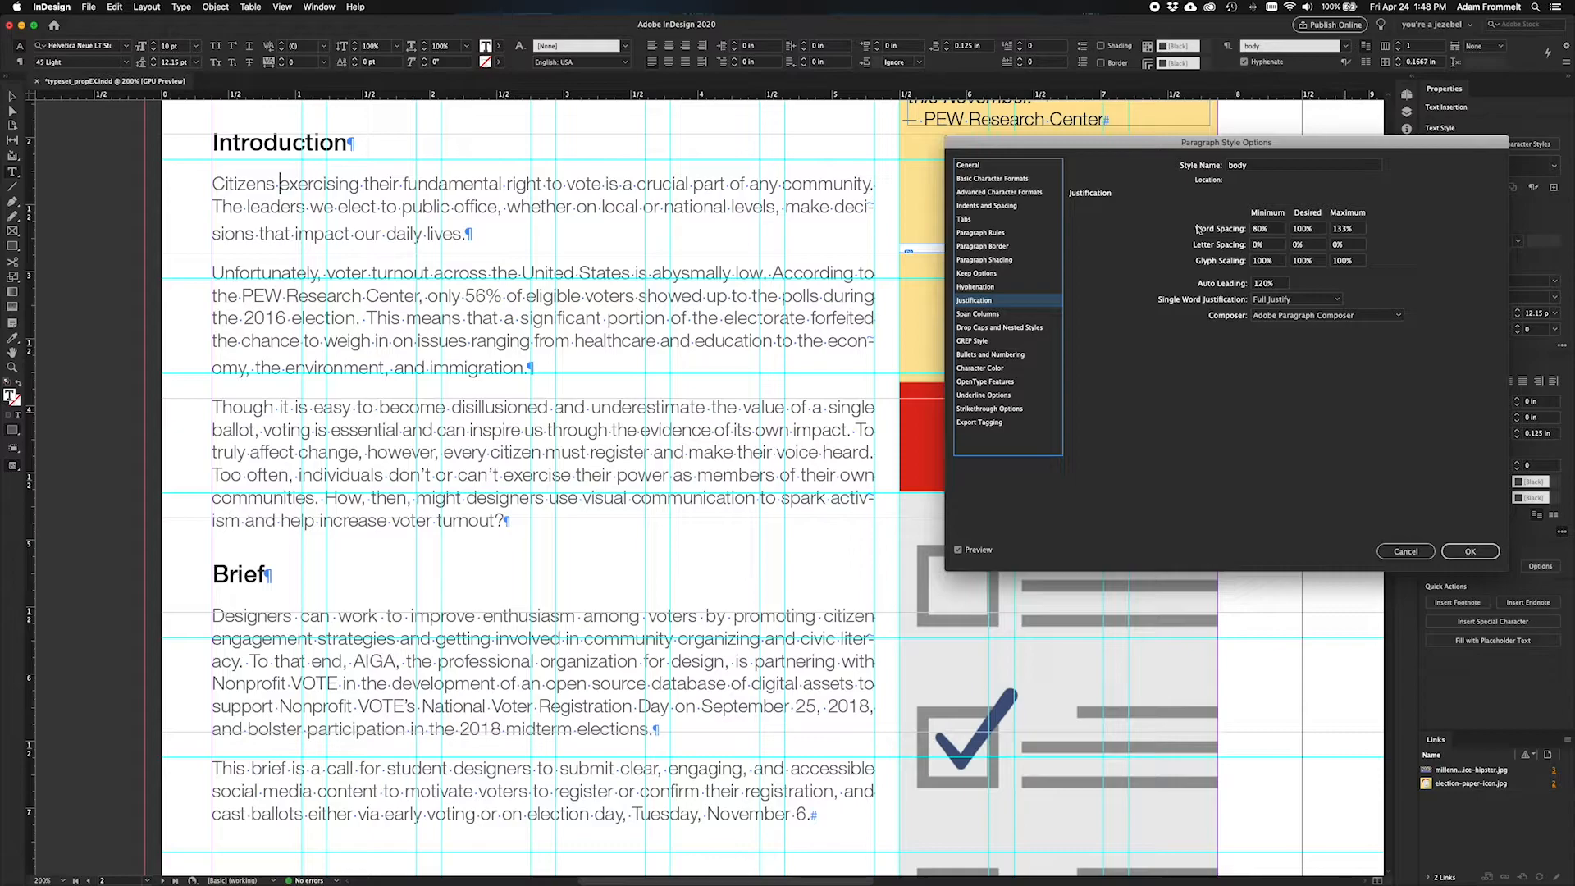
{"action": "double_click", "coordinate": [1257, 229]}
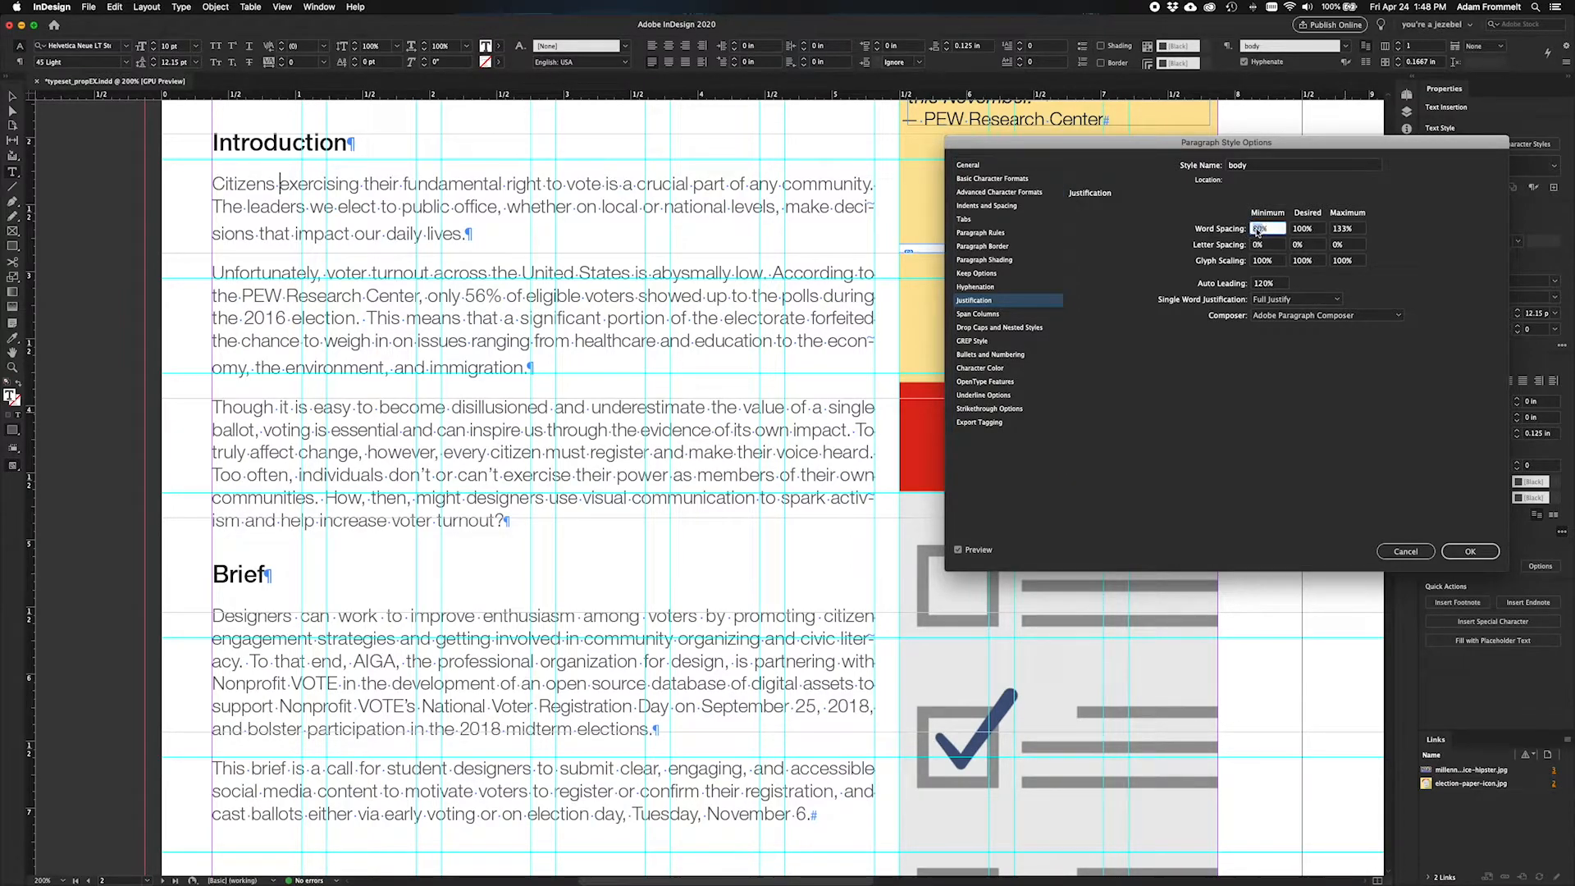
{"action": "type", "text": "90%"}
{"action": "left_click", "coordinate": [1341, 231]}
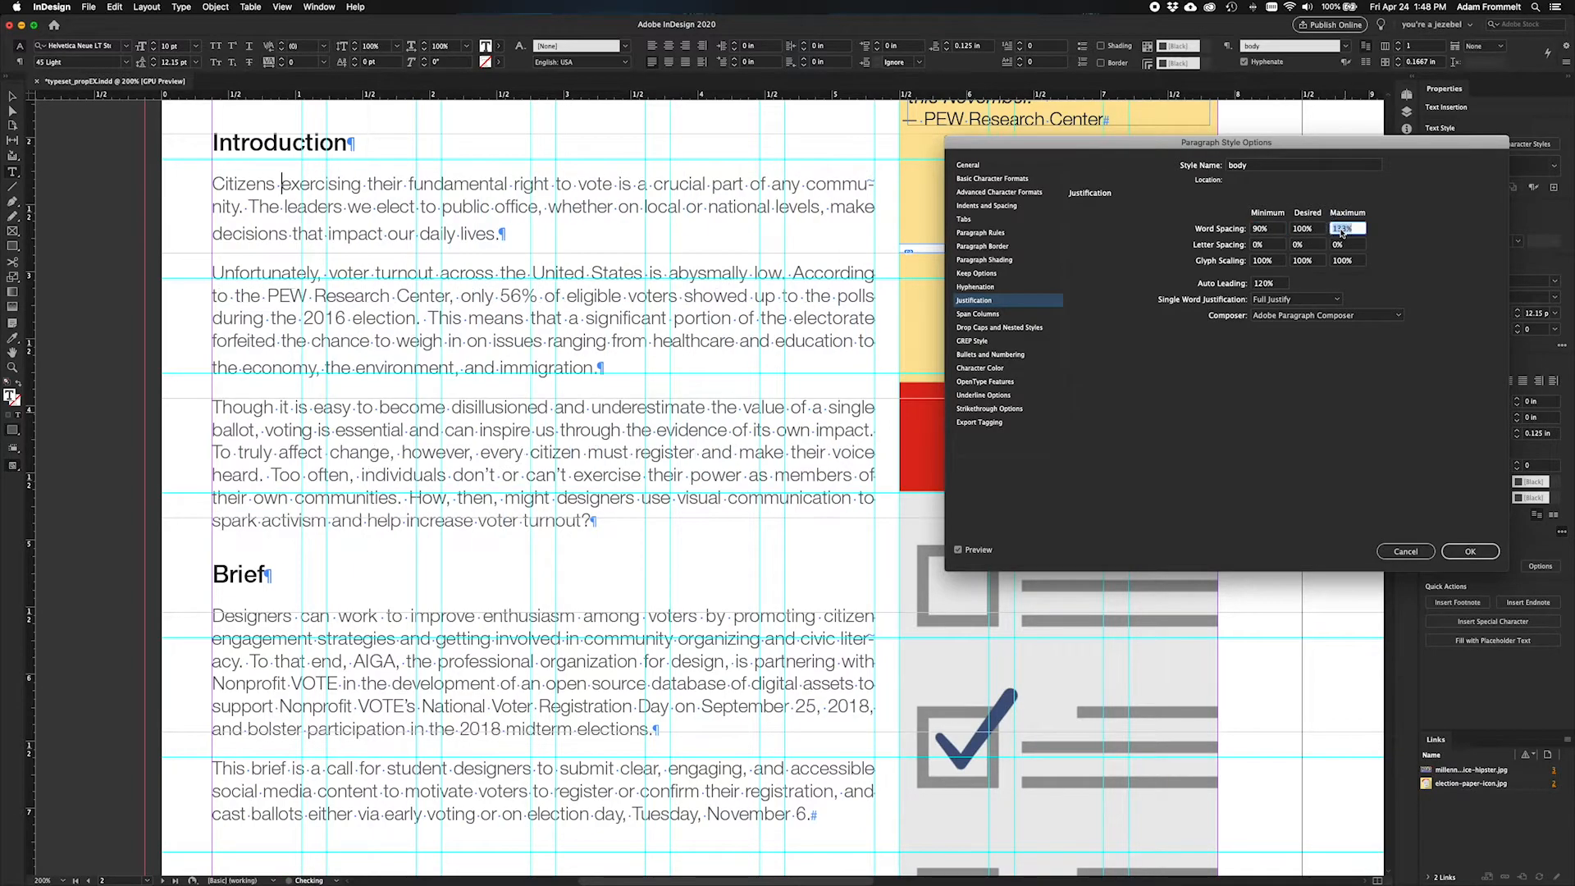
{"action": "type", "text": "1"}
{"action": "key", "text": "BackSpace"}
{"action": "left_click", "coordinate": [1258, 230]}
{"action": "type", "text": "75"}
{"action": "left_click", "coordinate": [1316, 228]}
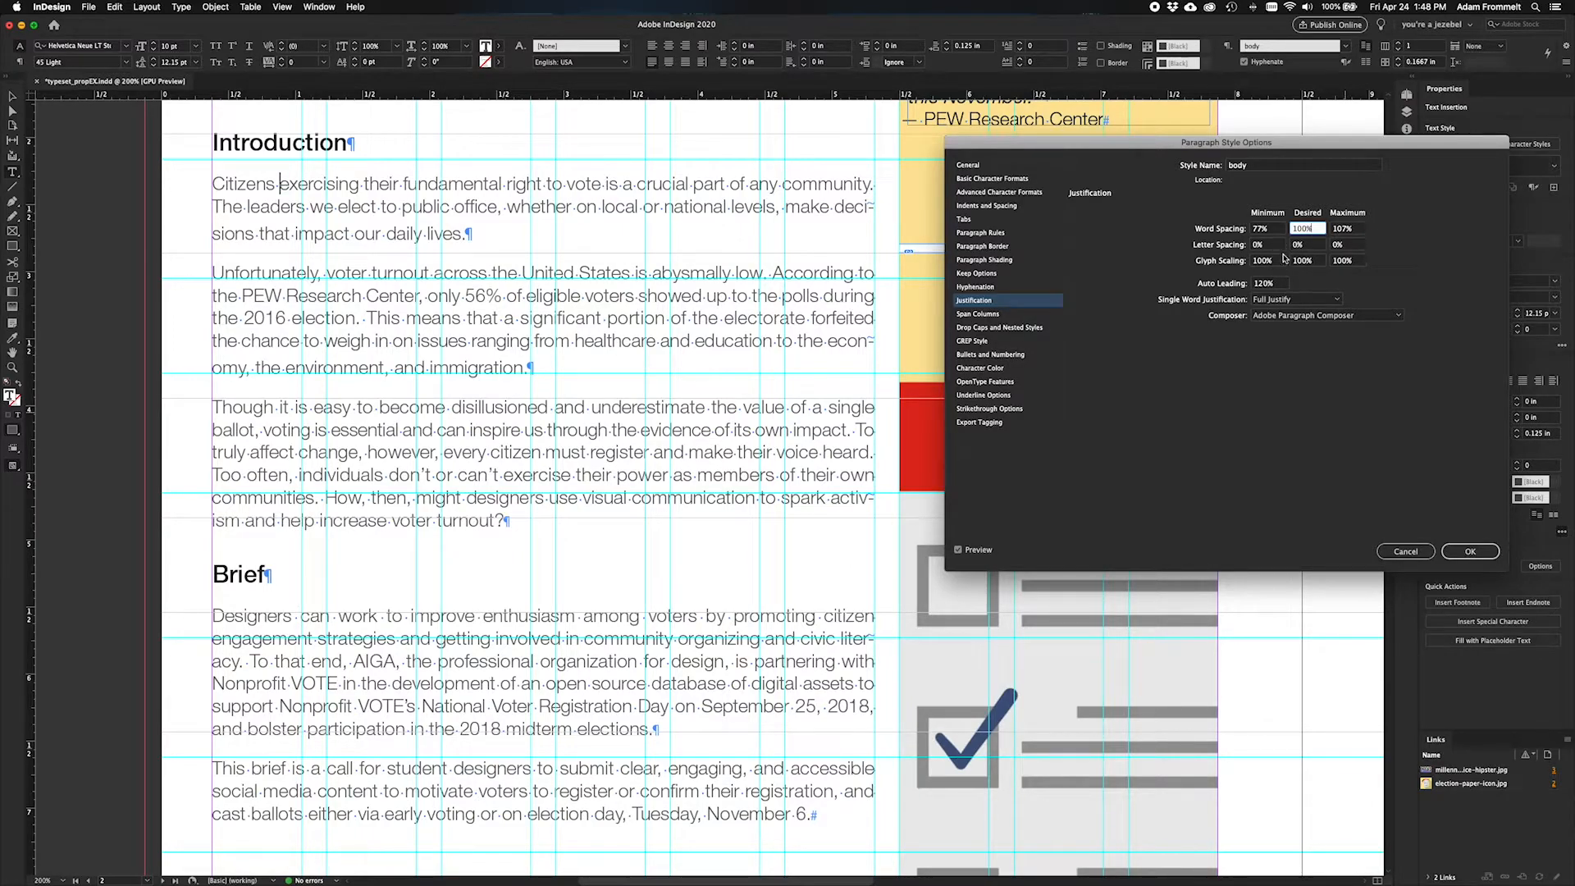
Set the body style's justification letter spacing to a minimum of -2% and a maximum of 2%.
{"action": "left_click", "coordinate": [1257, 246]}
{"action": "type", "text": "-2"}
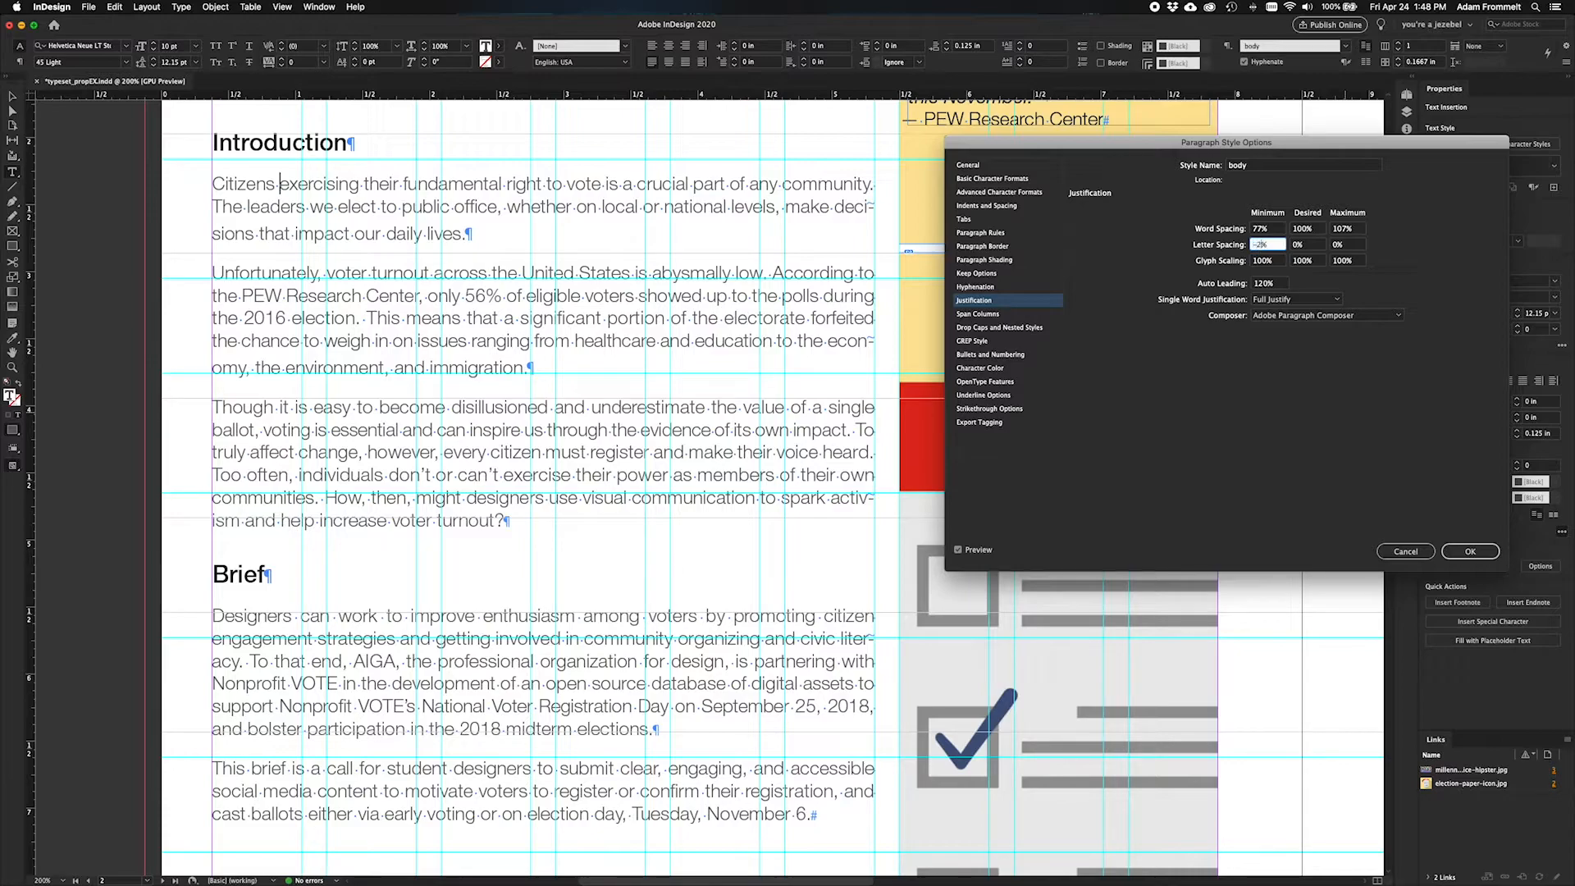
{"action": "left_click", "coordinate": [1337, 246]}
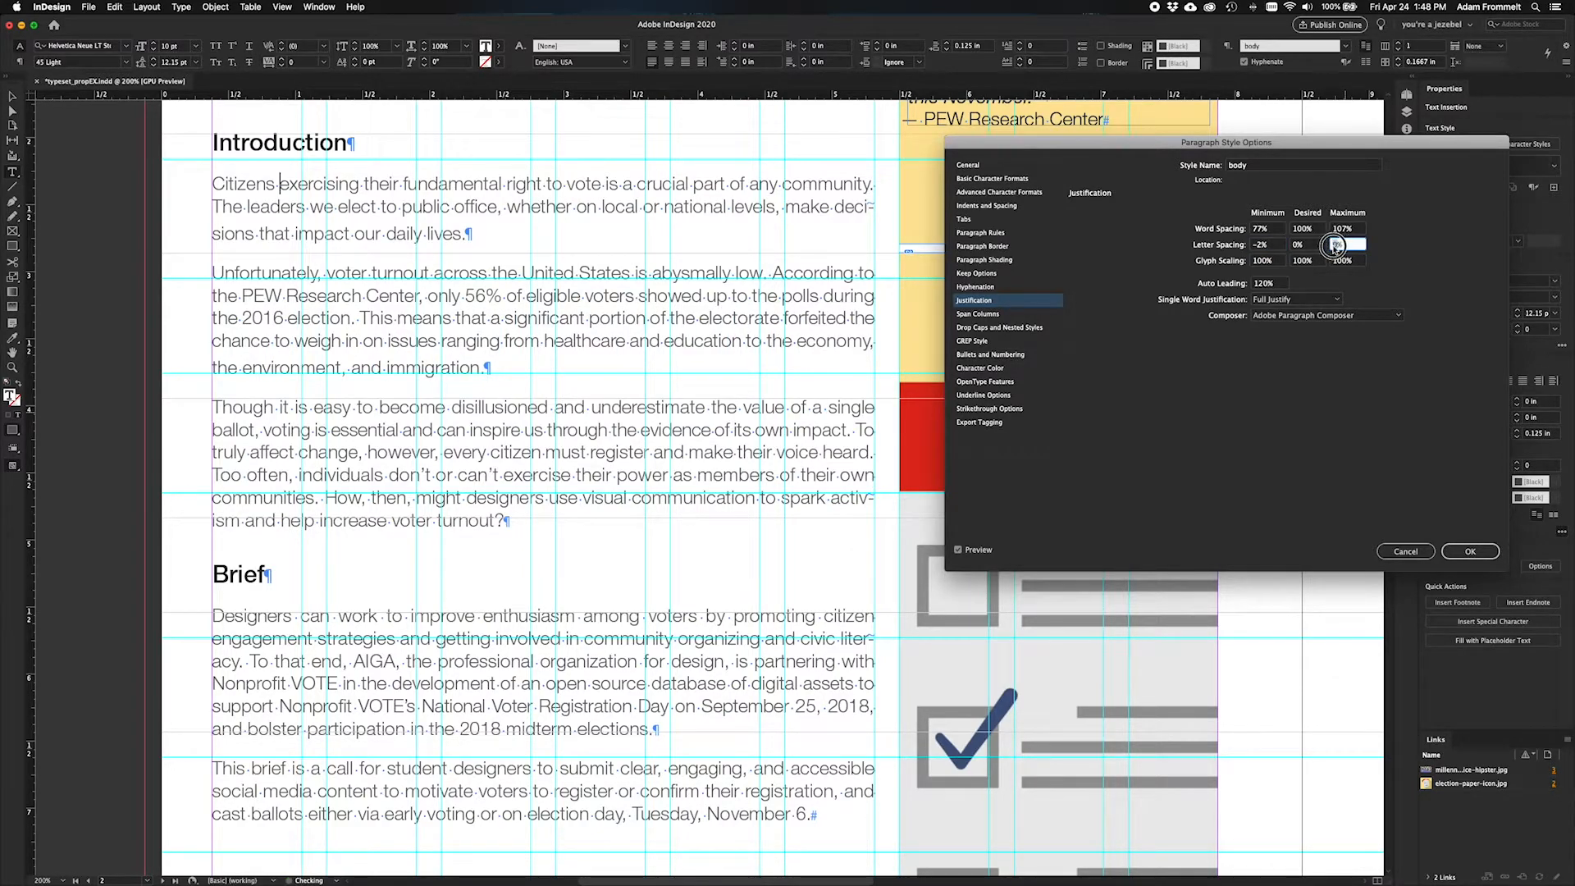
{"action": "type", "text": "2"}
{"action": "left_click", "coordinate": [1357, 261]}
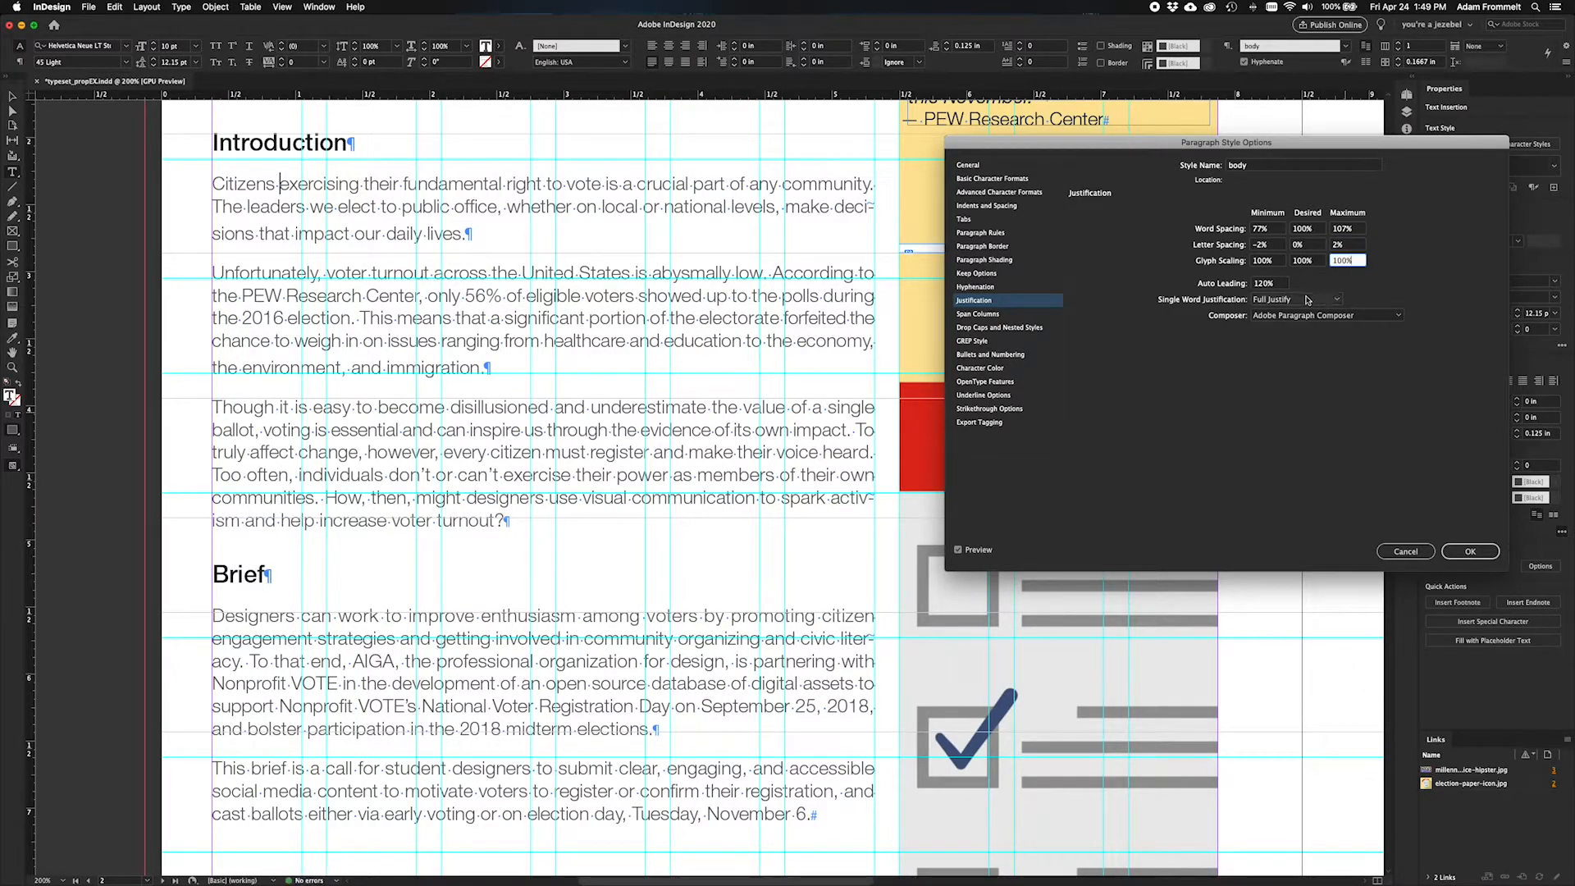
Compare the paragraph and single-line composers, choose Adobe Single-line Composer for the body style and apply the style changes.
{"action": "left_click", "coordinate": [1371, 316]}
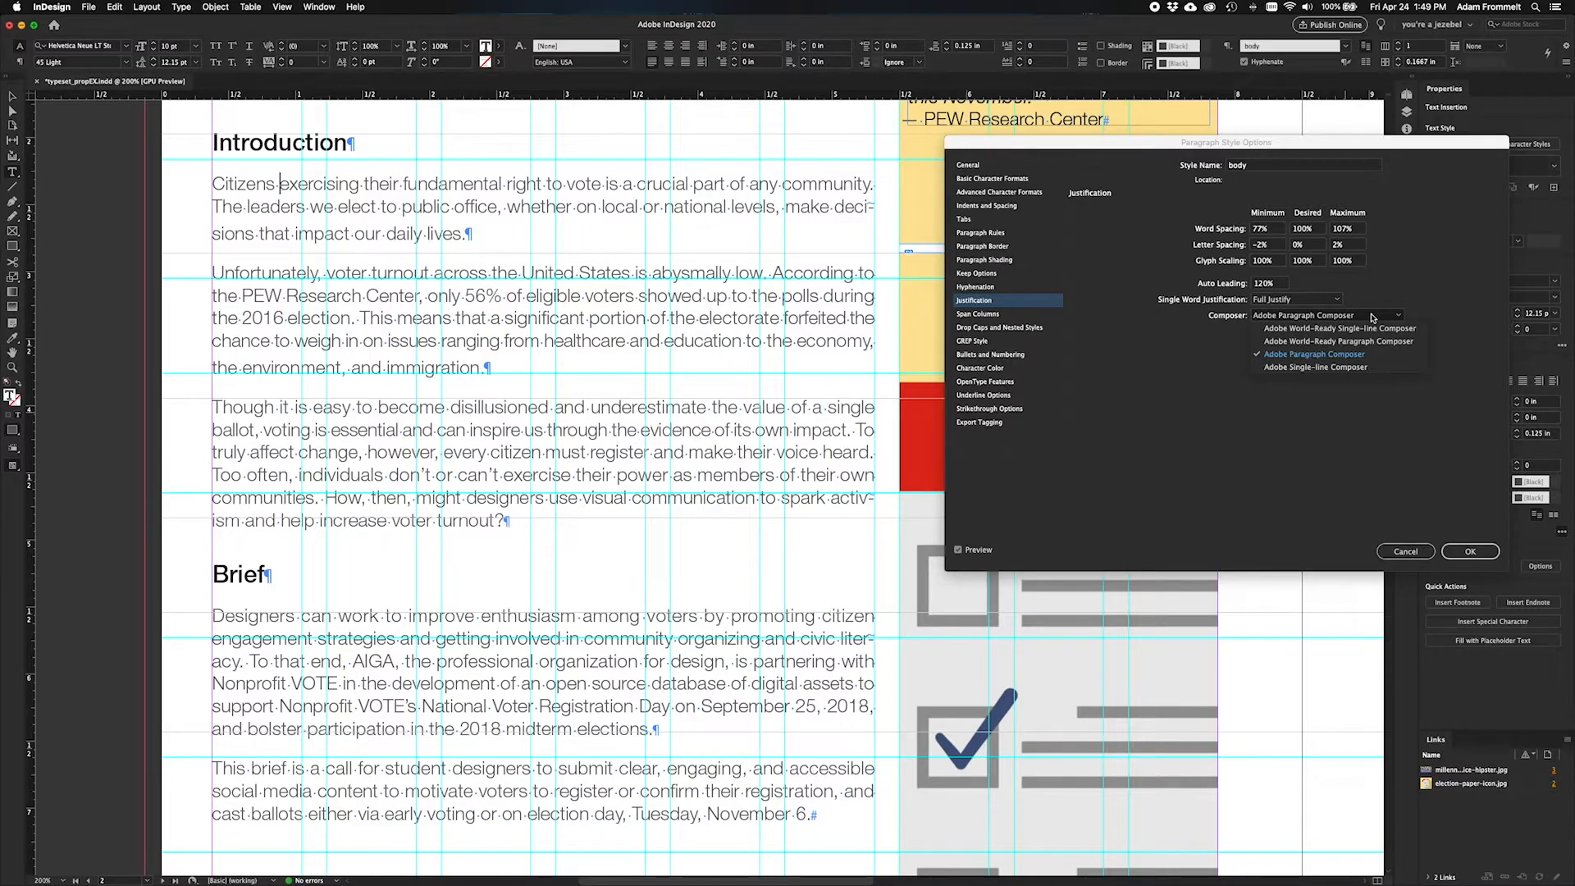
{"action": "left_click", "coordinate": [1328, 368]}
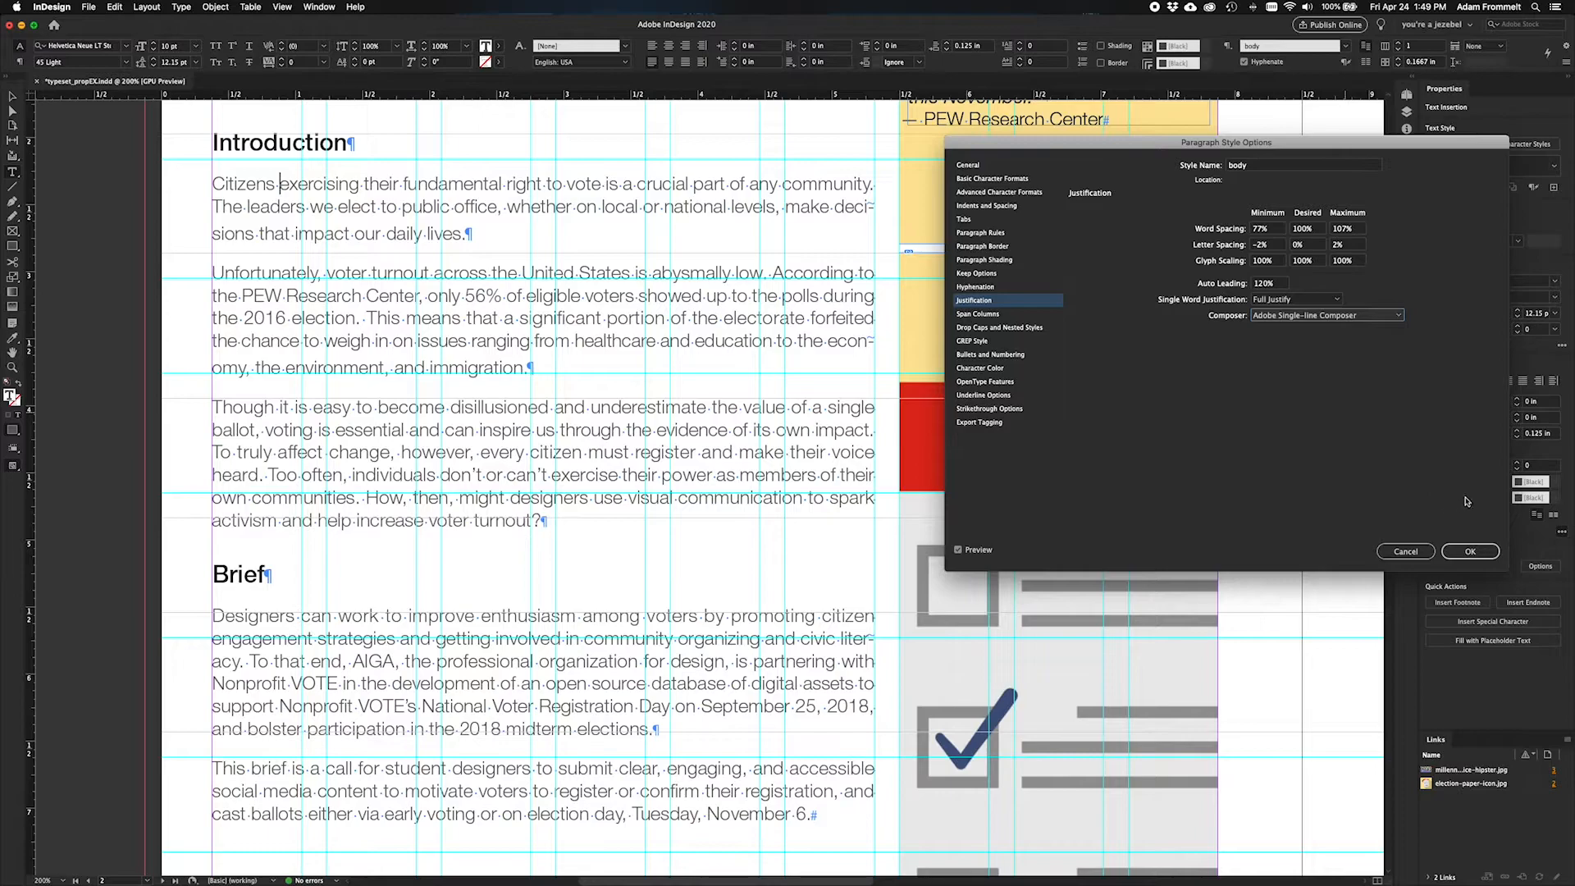
{"action": "left_click", "coordinate": [1355, 316]}
{"action": "left_click", "coordinate": [1349, 355]}
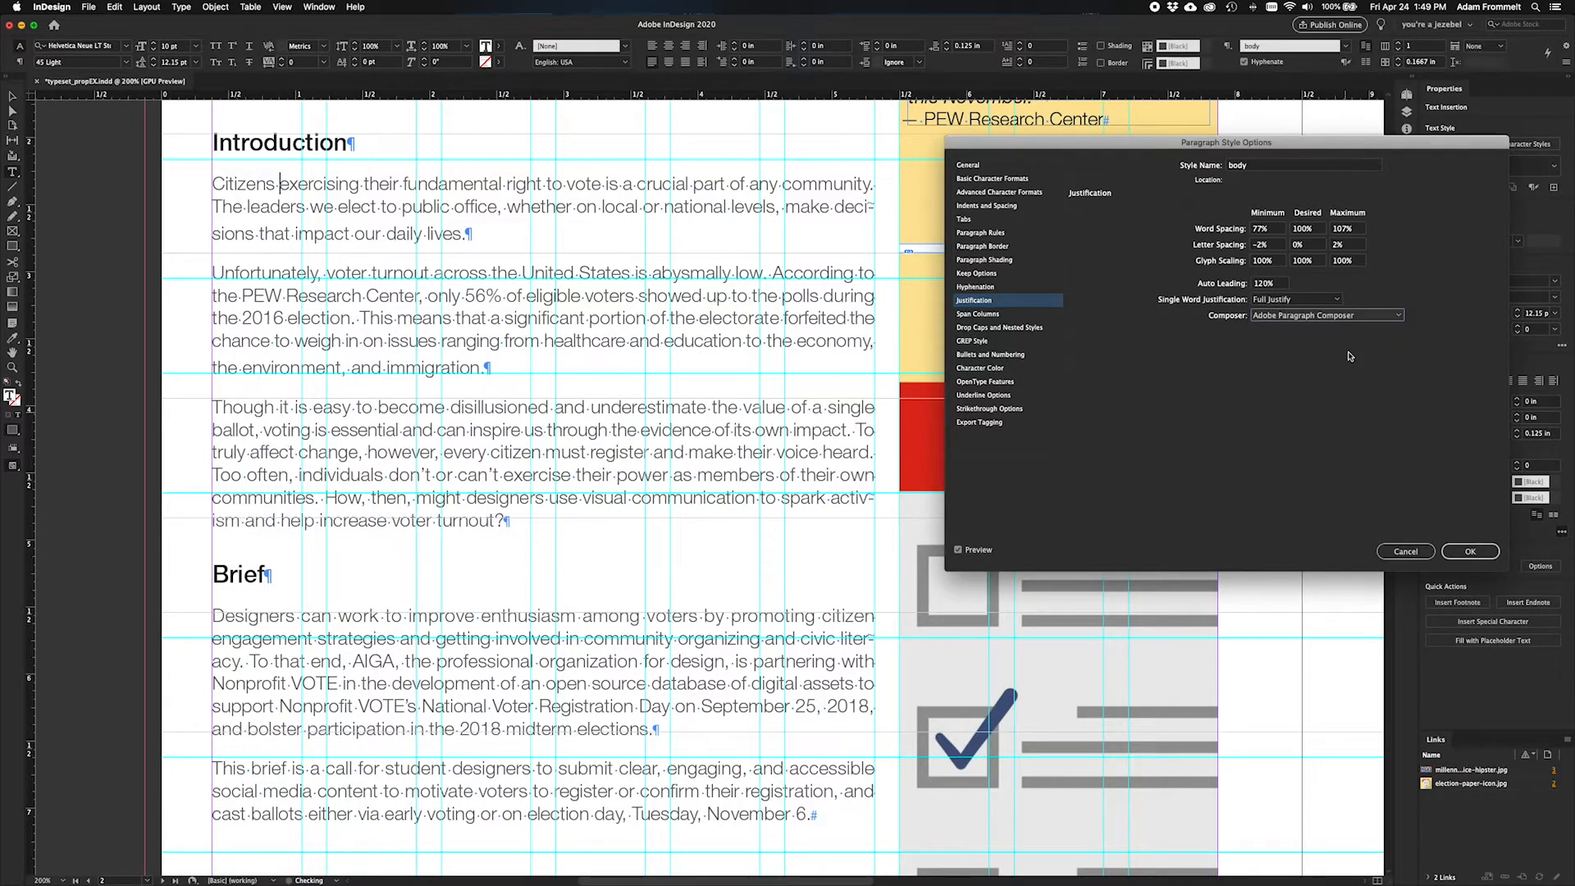
{"action": "left_click", "coordinate": [1368, 318]}
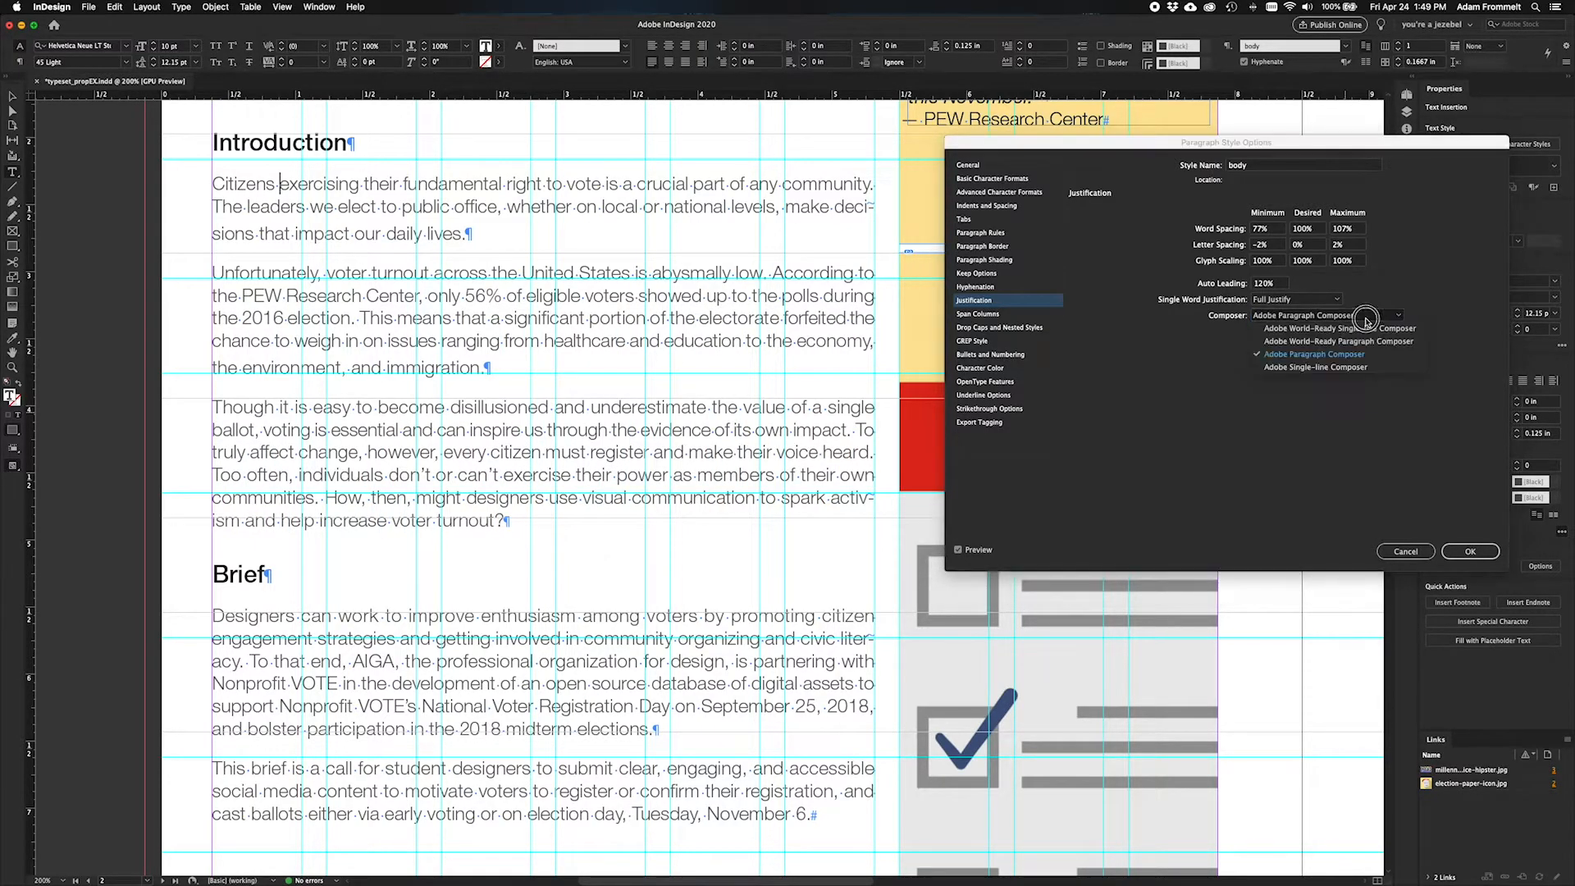
{"action": "left_click", "coordinate": [1357, 367]}
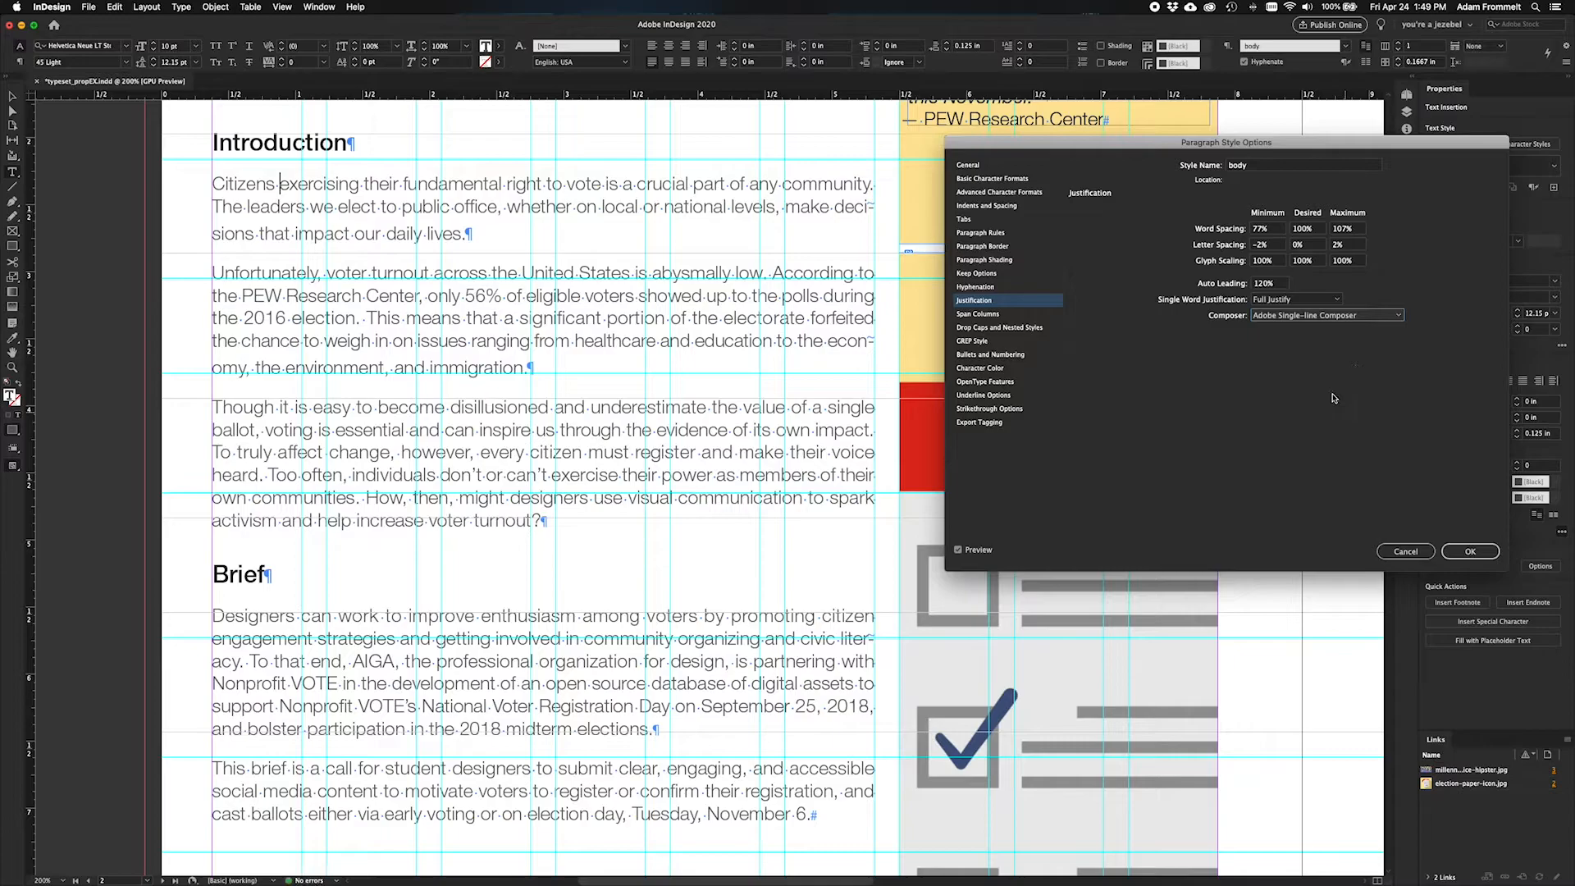
{"action": "left_click", "coordinate": [1469, 551]}
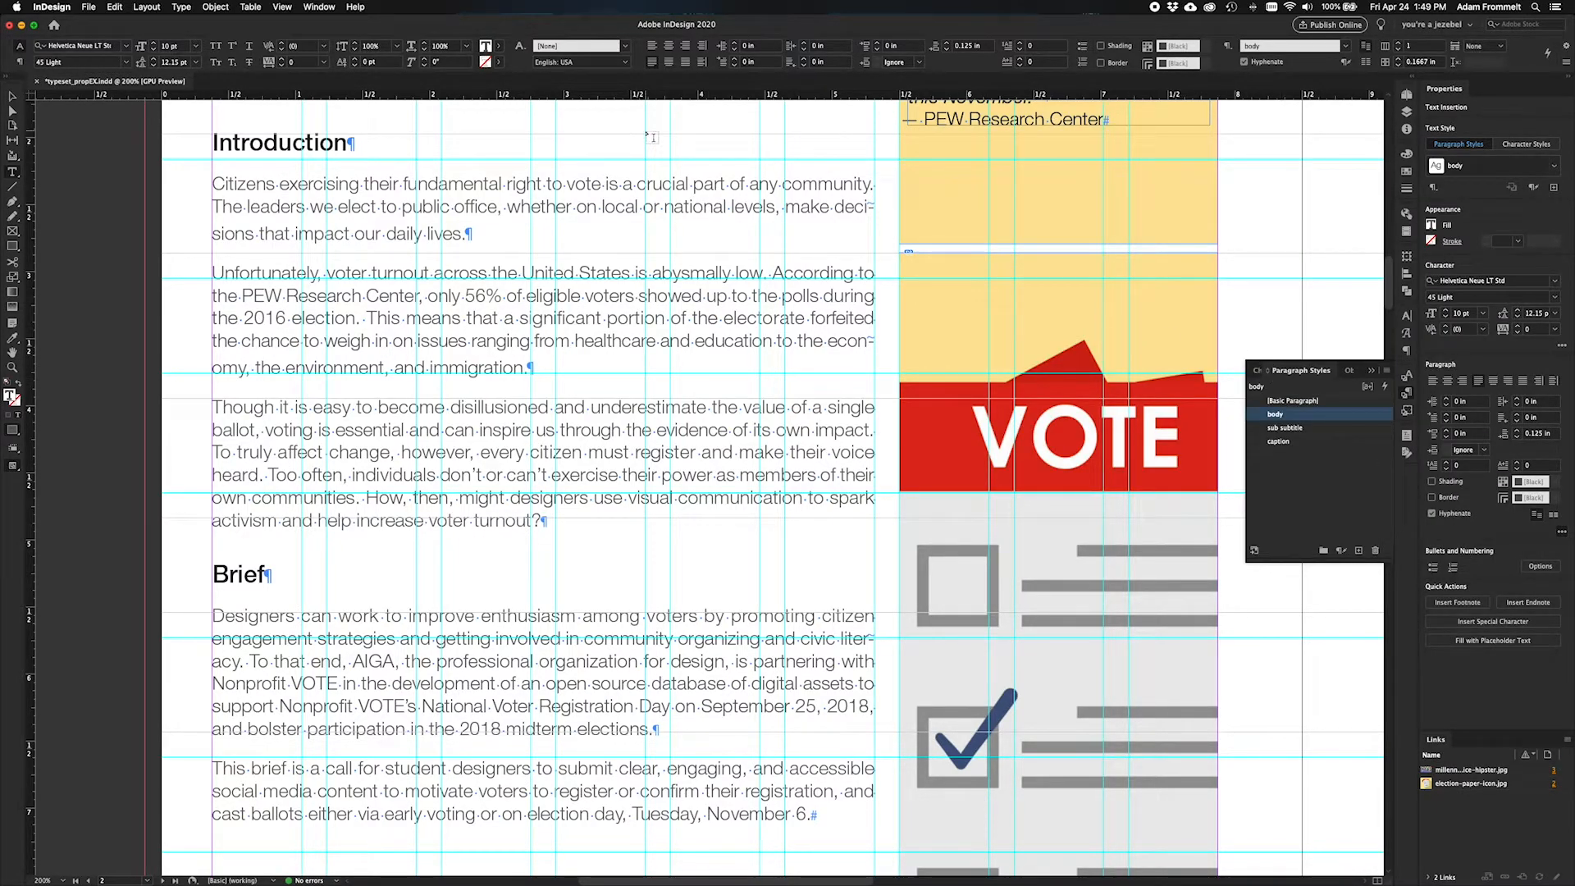
Deselect the text and preview the justified spread at a smaller magnification without guides or hidden characters.
{"action": "left_click", "coordinate": [13, 96]}
{"action": "left_click", "coordinate": [115, 271]}
{"action": "key", "text": "w"}
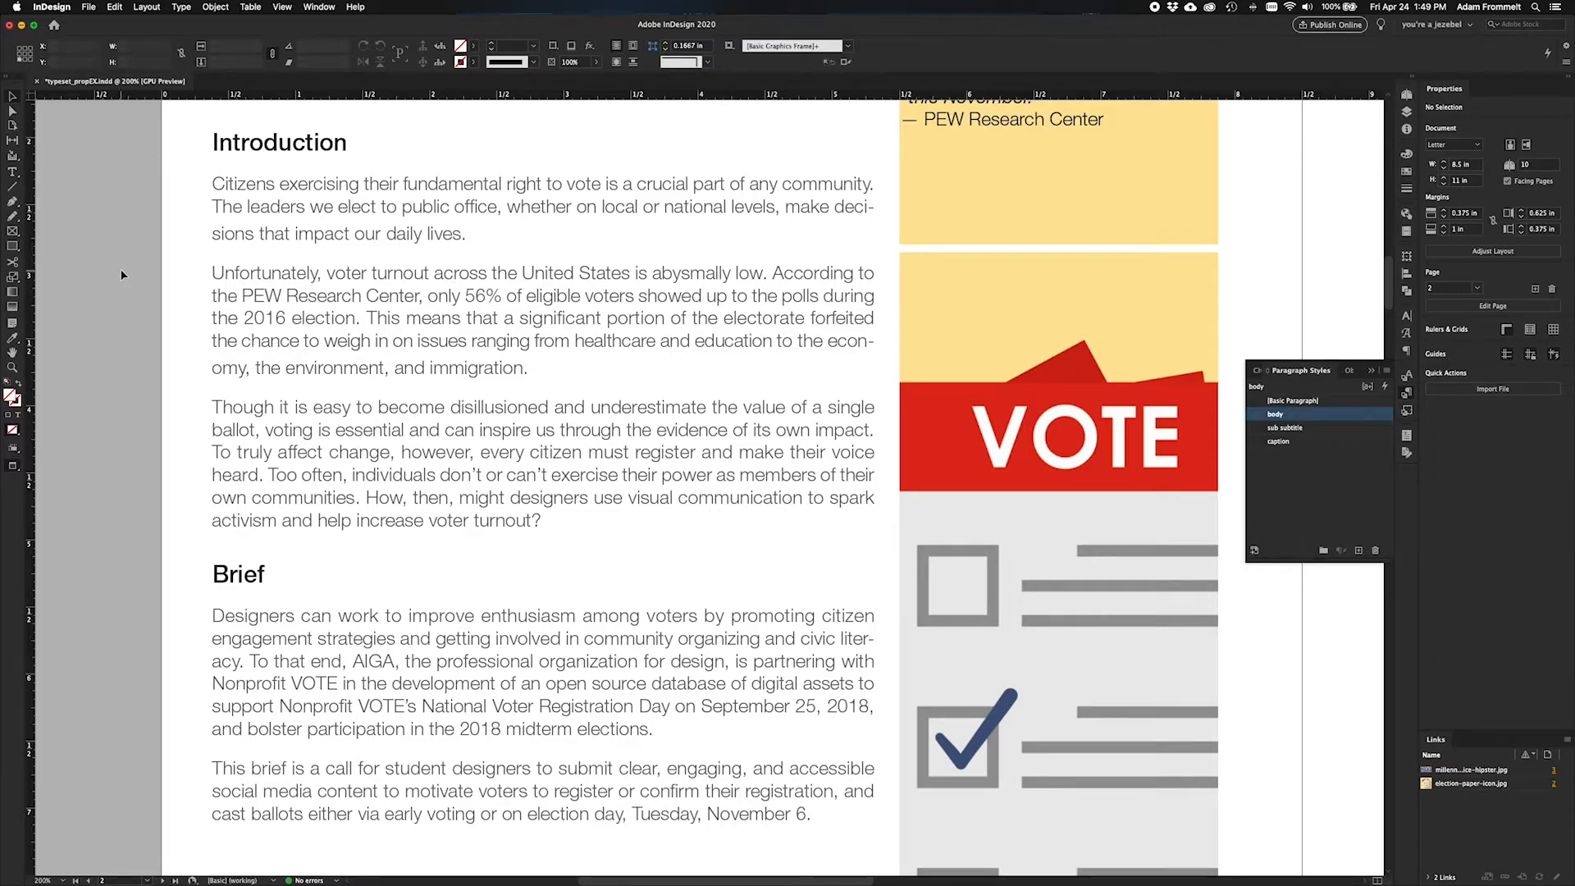
{"action": "key", "text": "super+minus"}
{"action": "key", "text": "super+alt+0"}
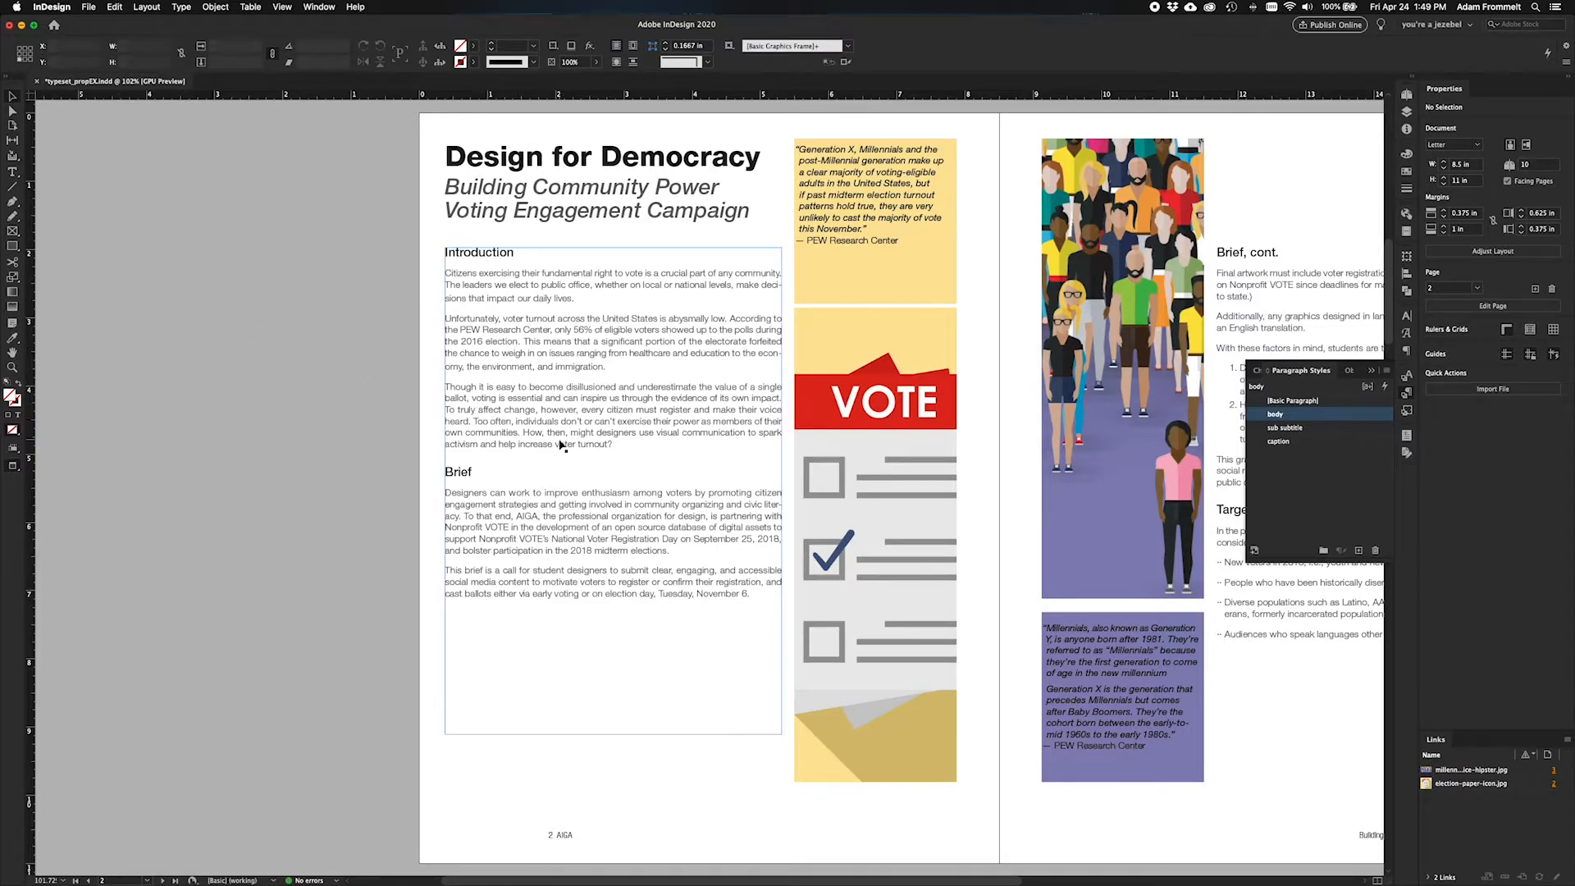
{"action": "left_click", "coordinate": [613, 530]}
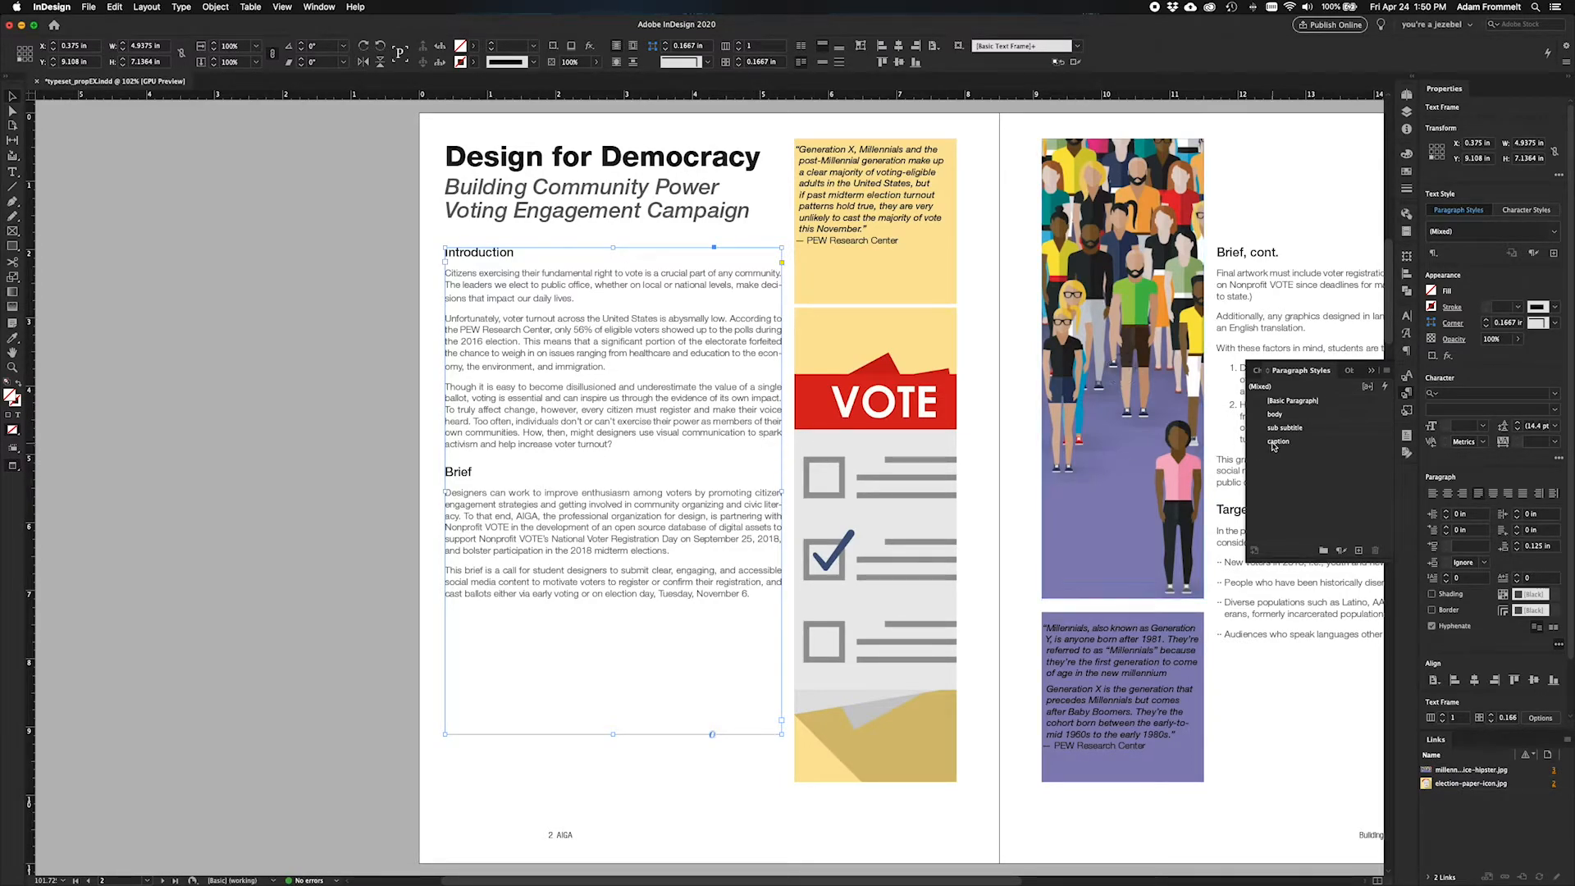
{"action": "double_click", "coordinate": [1353, 413]}
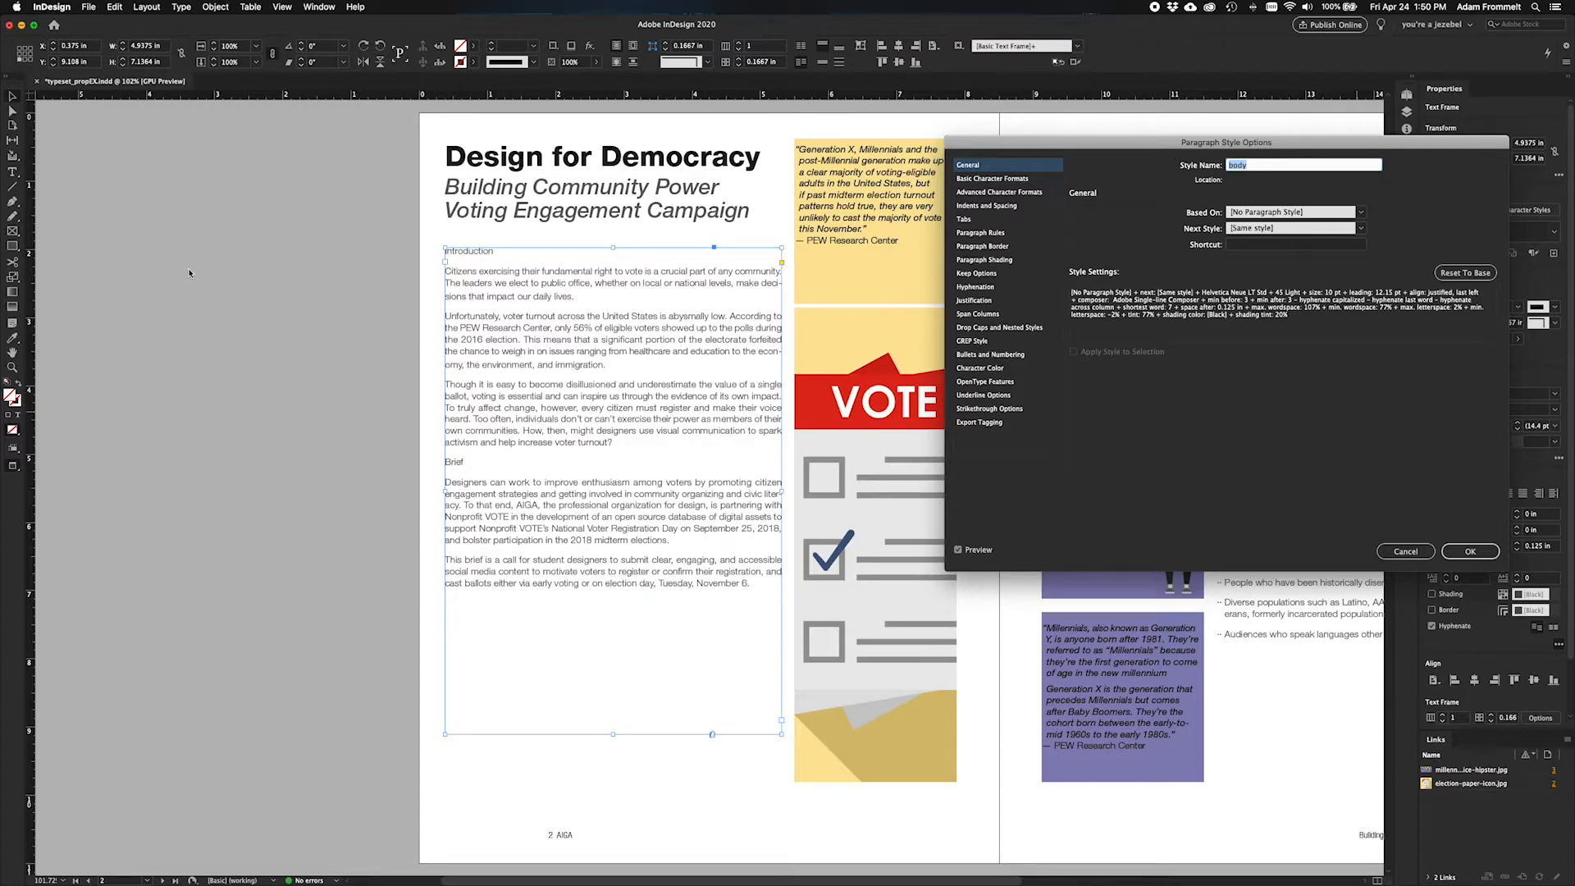
{"action": "left_click", "coordinate": [1405, 551]}
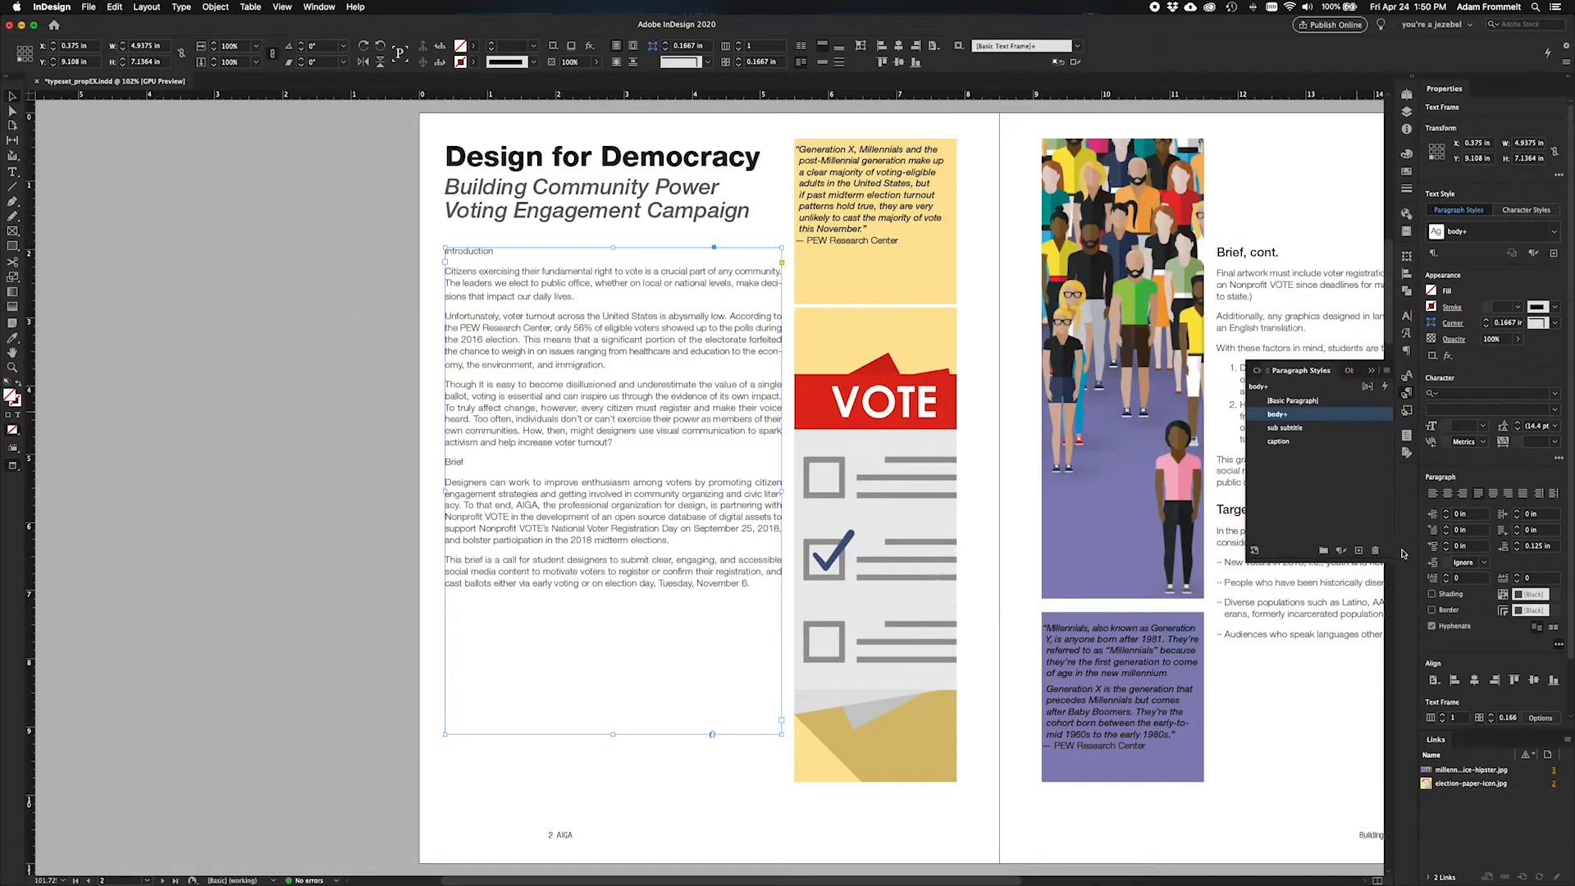
{"action": "left_click", "coordinate": [351, 316]}
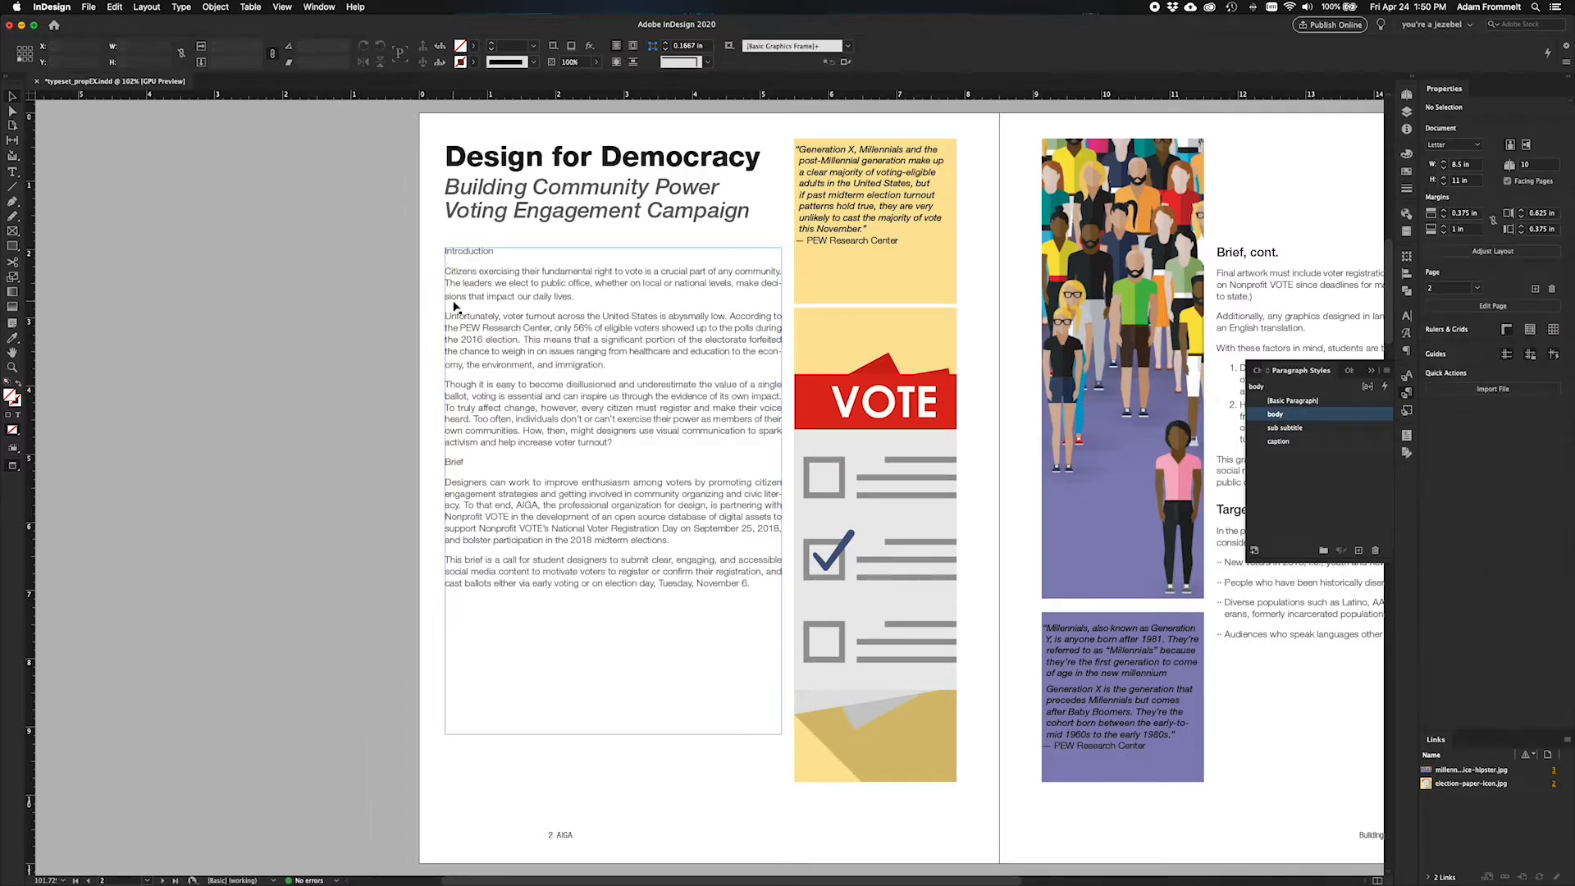
{"action": "left_click", "coordinate": [455, 307]}
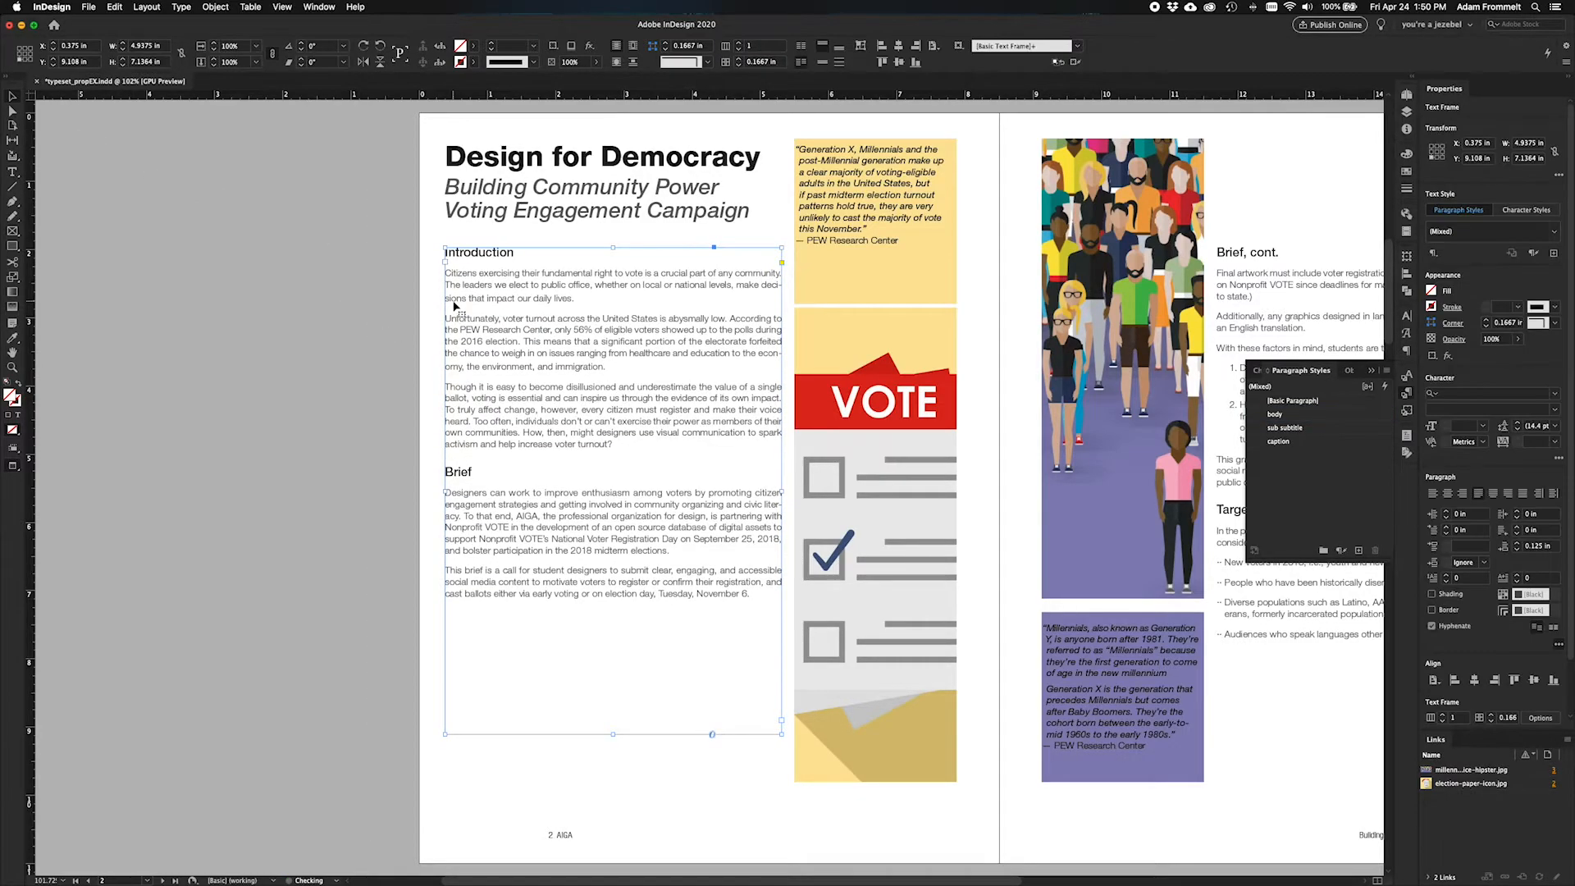
Set the body style's justification word spacing to a minimum of 87% and a maximum of 109%, and apply the change.
{"action": "double_click", "coordinate": [533, 297]}
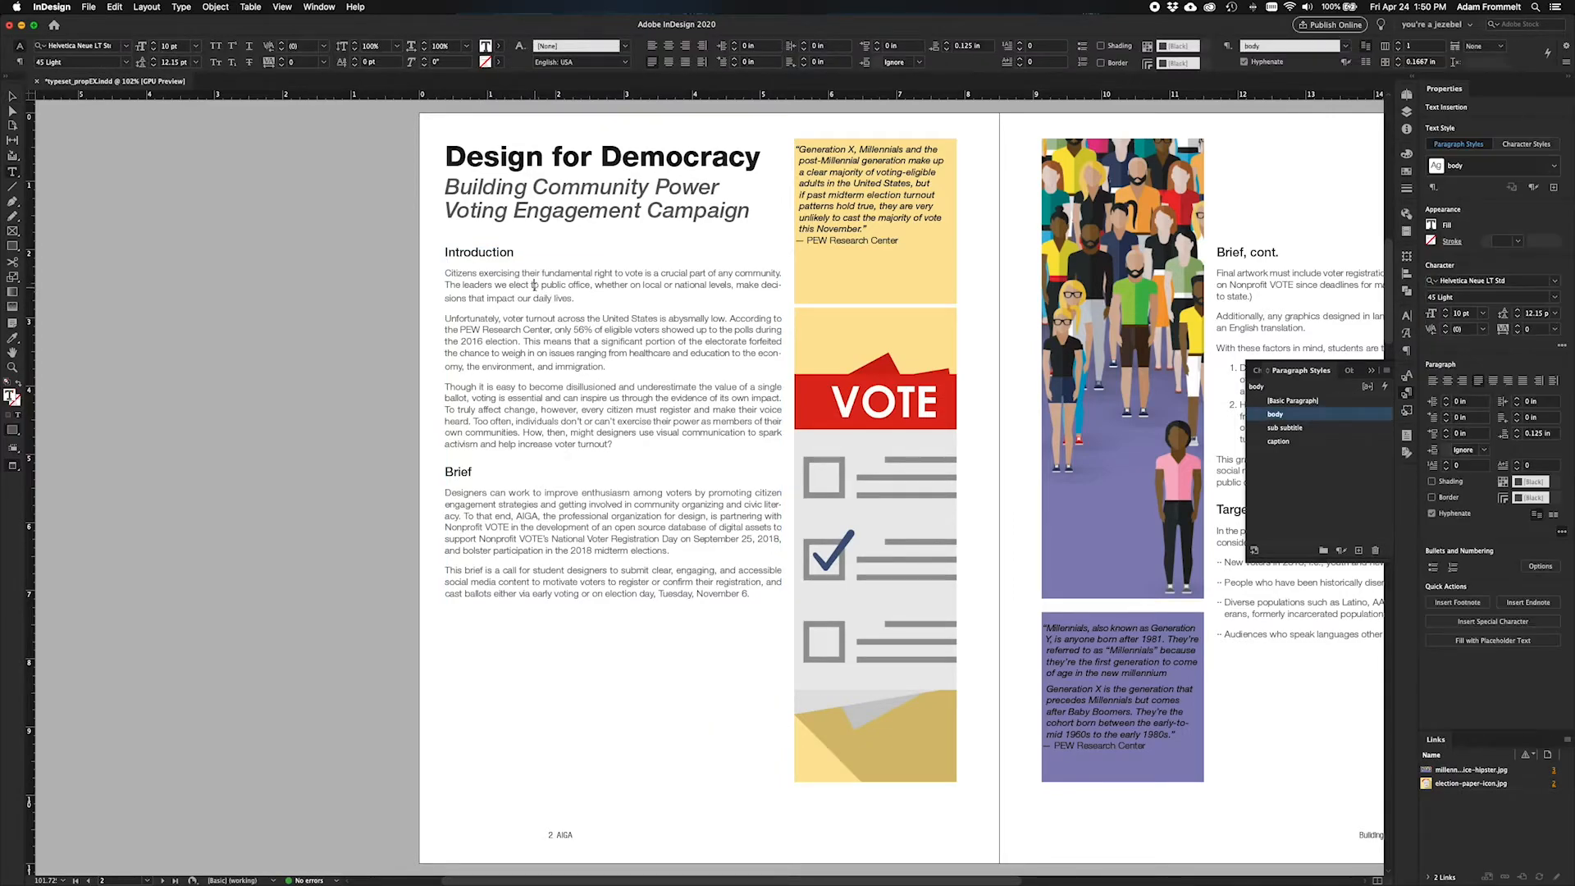
{"action": "double_click", "coordinate": [1362, 416]}
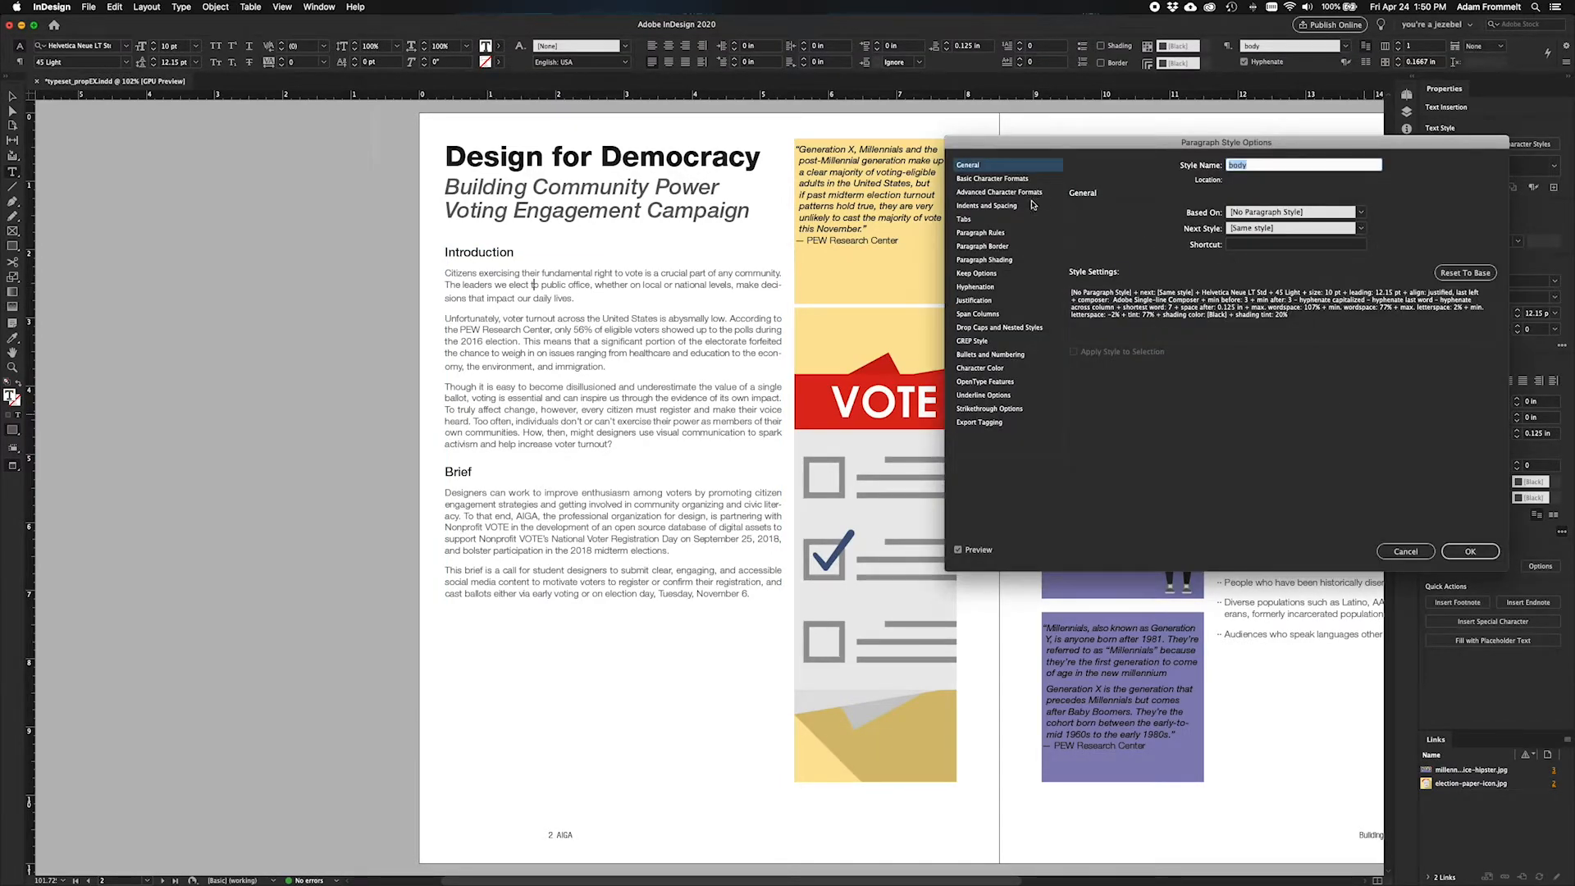
{"action": "left_click", "coordinate": [977, 300]}
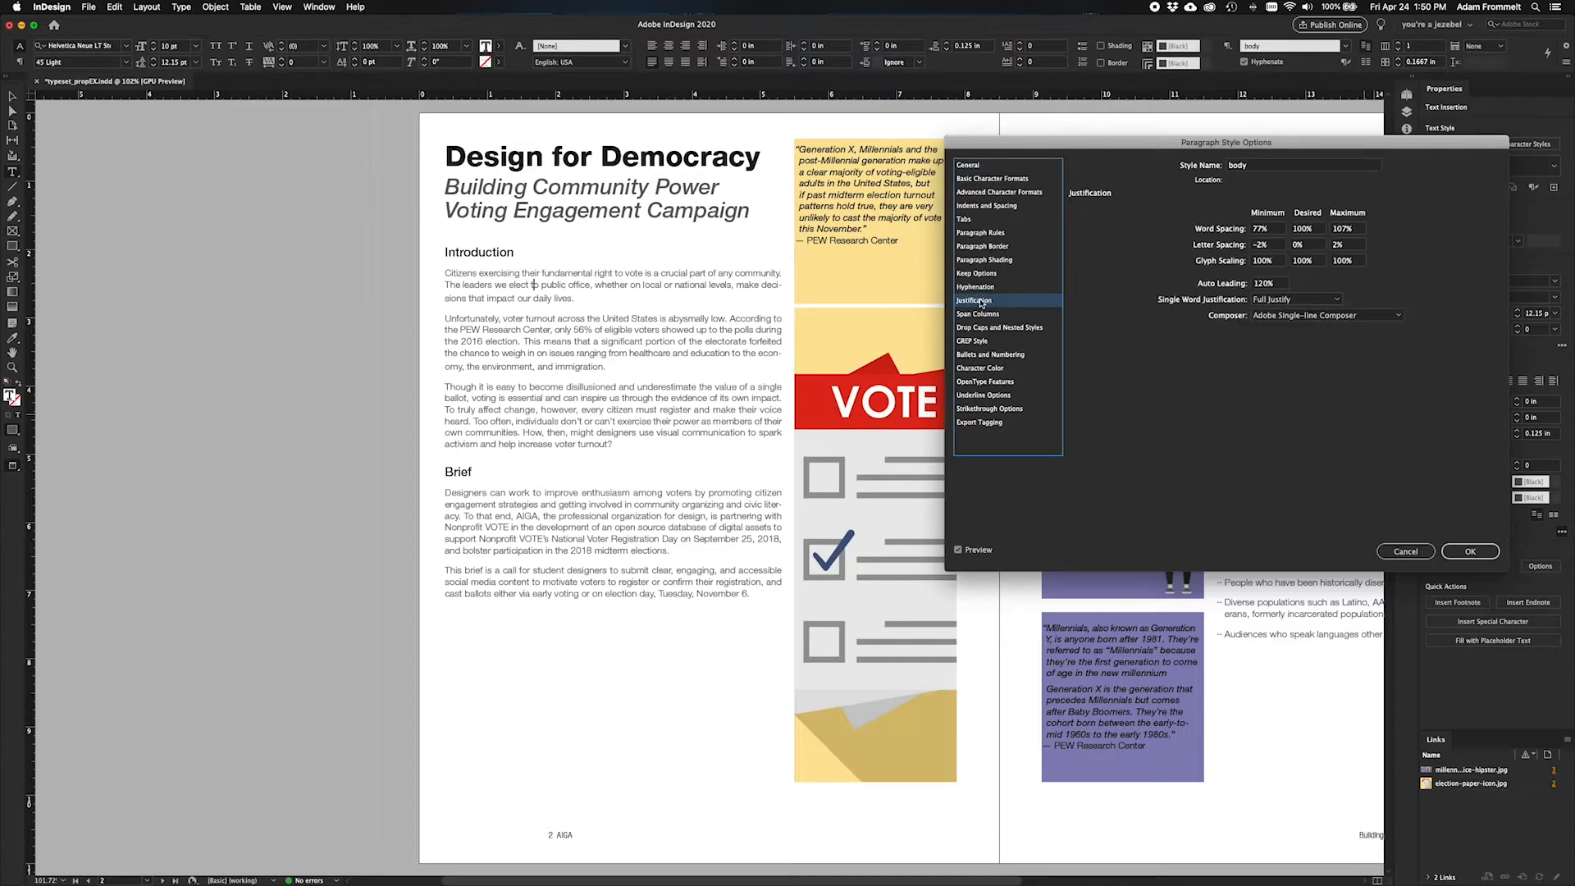
{"action": "left_click", "coordinate": [1257, 229]}
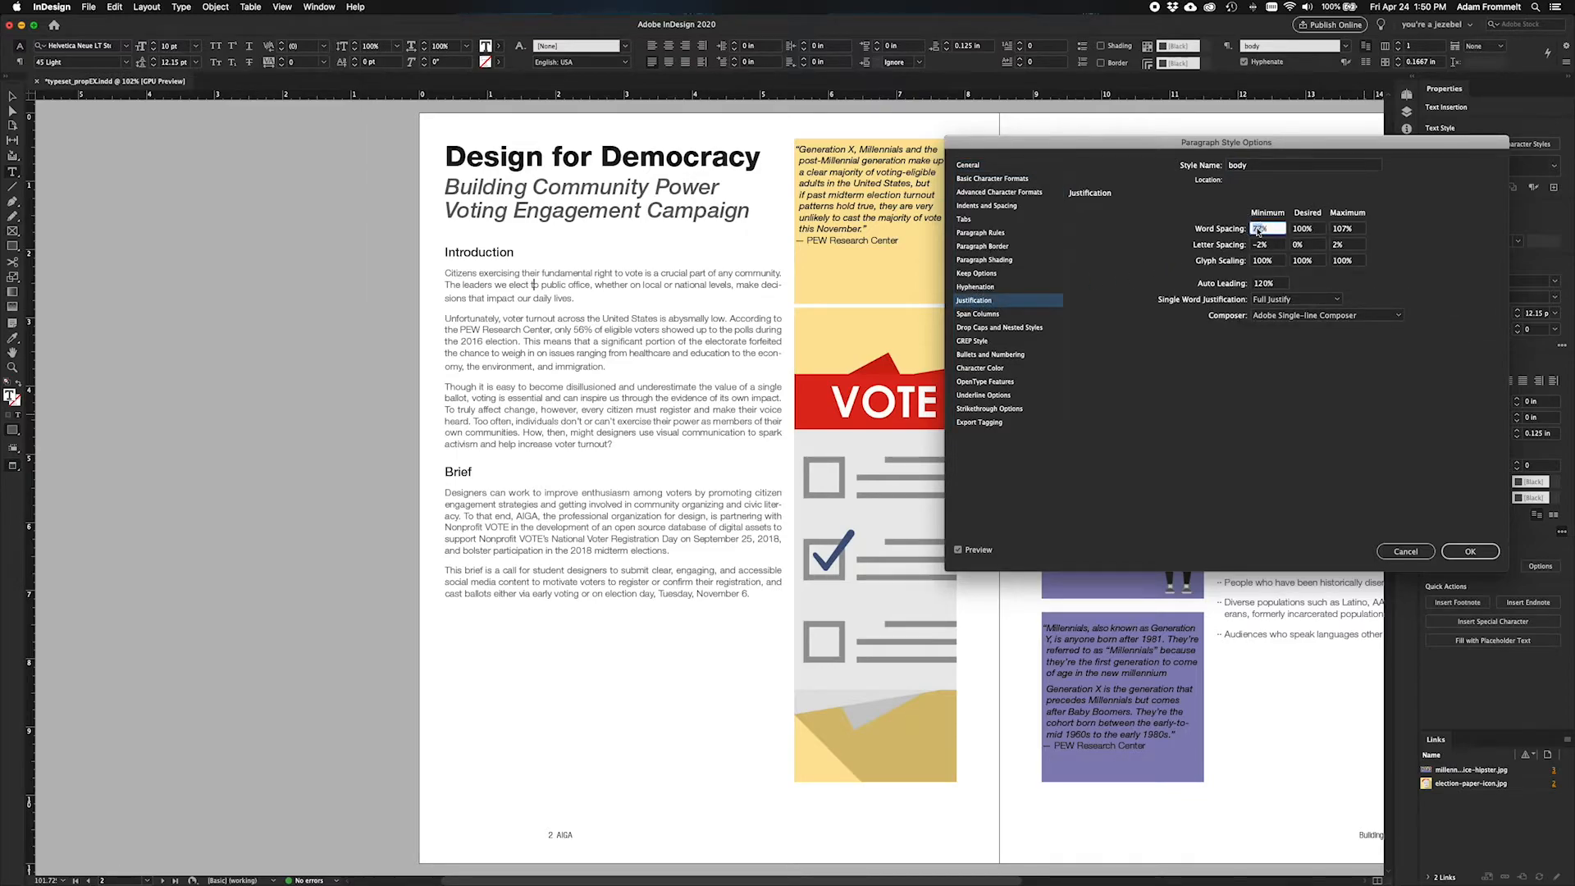
{"action": "type", "text": "8"}
{"action": "left_click", "coordinate": [1346, 232]}
{"action": "key", "text": "BackSpace"}
{"action": "type", "text": "9"}
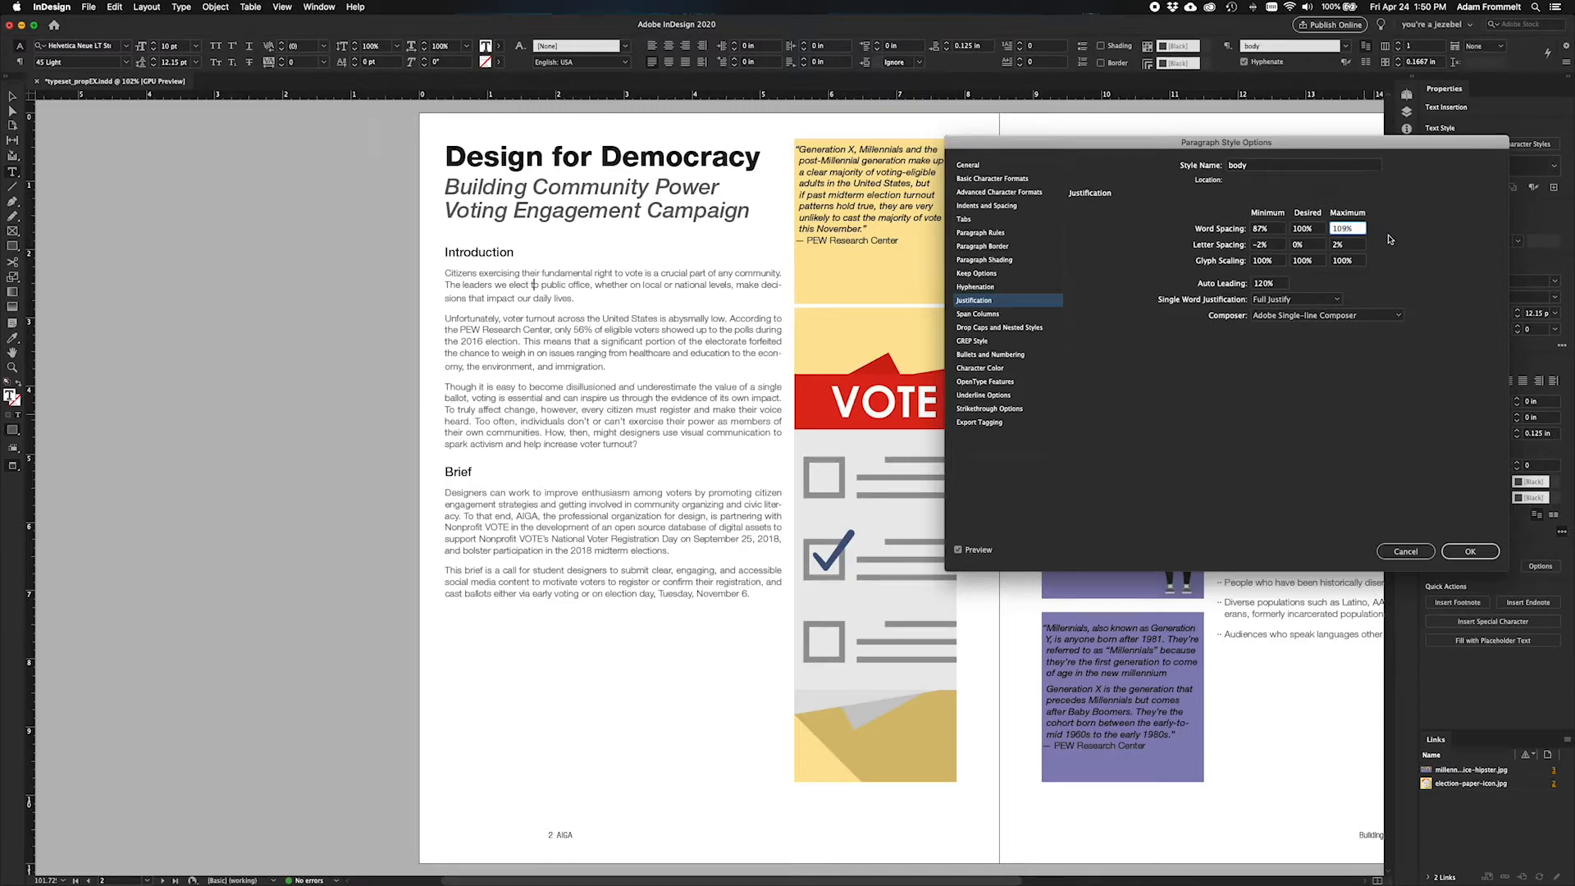
{"action": "left_click", "coordinate": [1357, 247]}
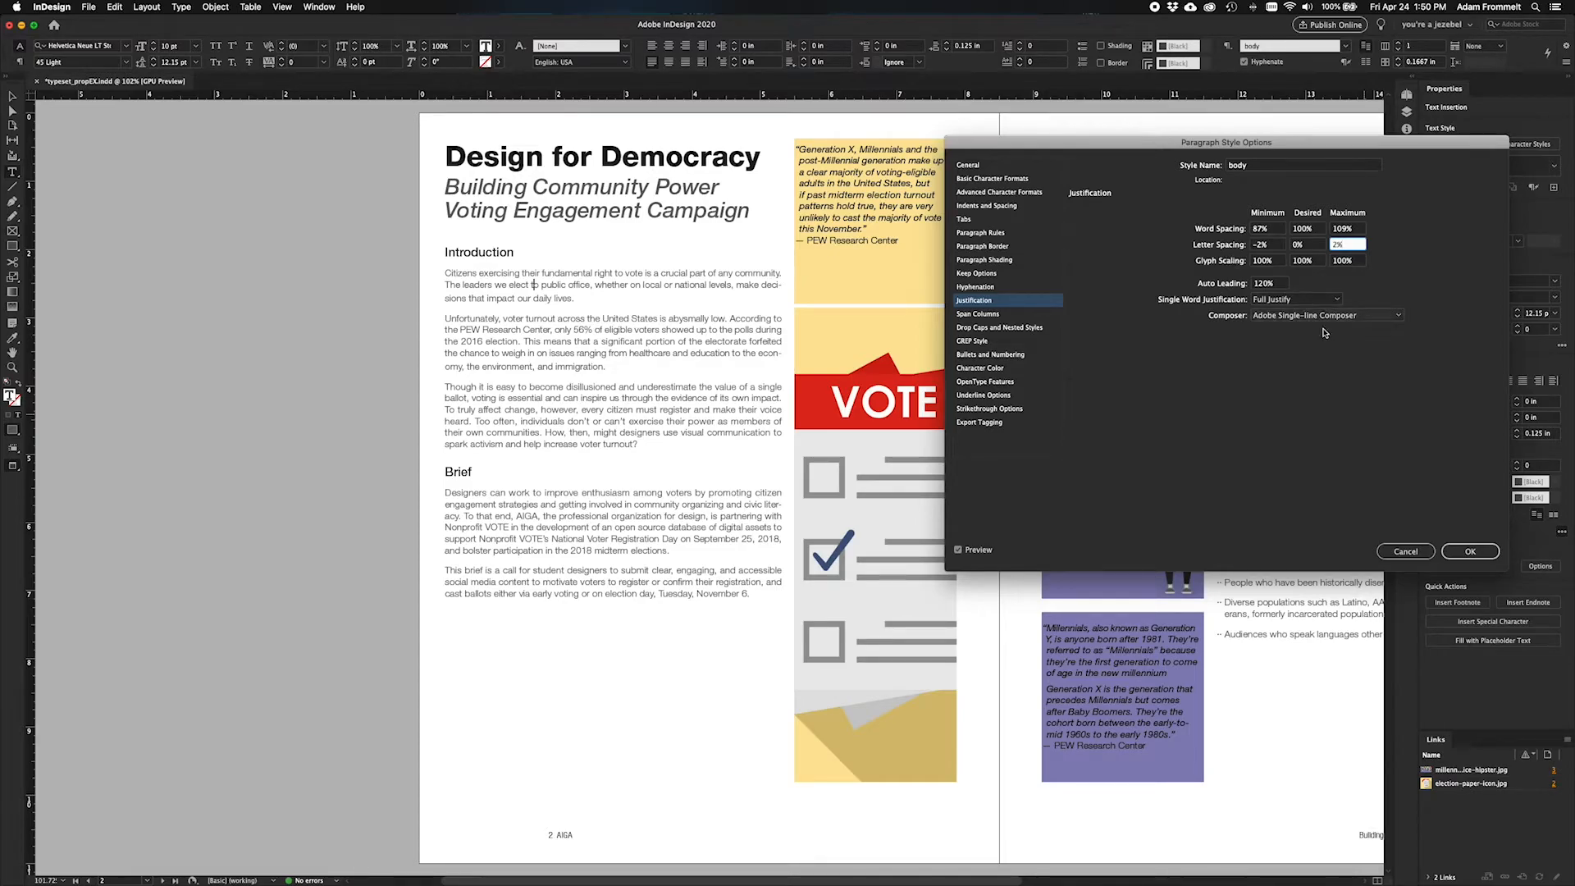
{"action": "left_click", "coordinate": [1466, 552]}
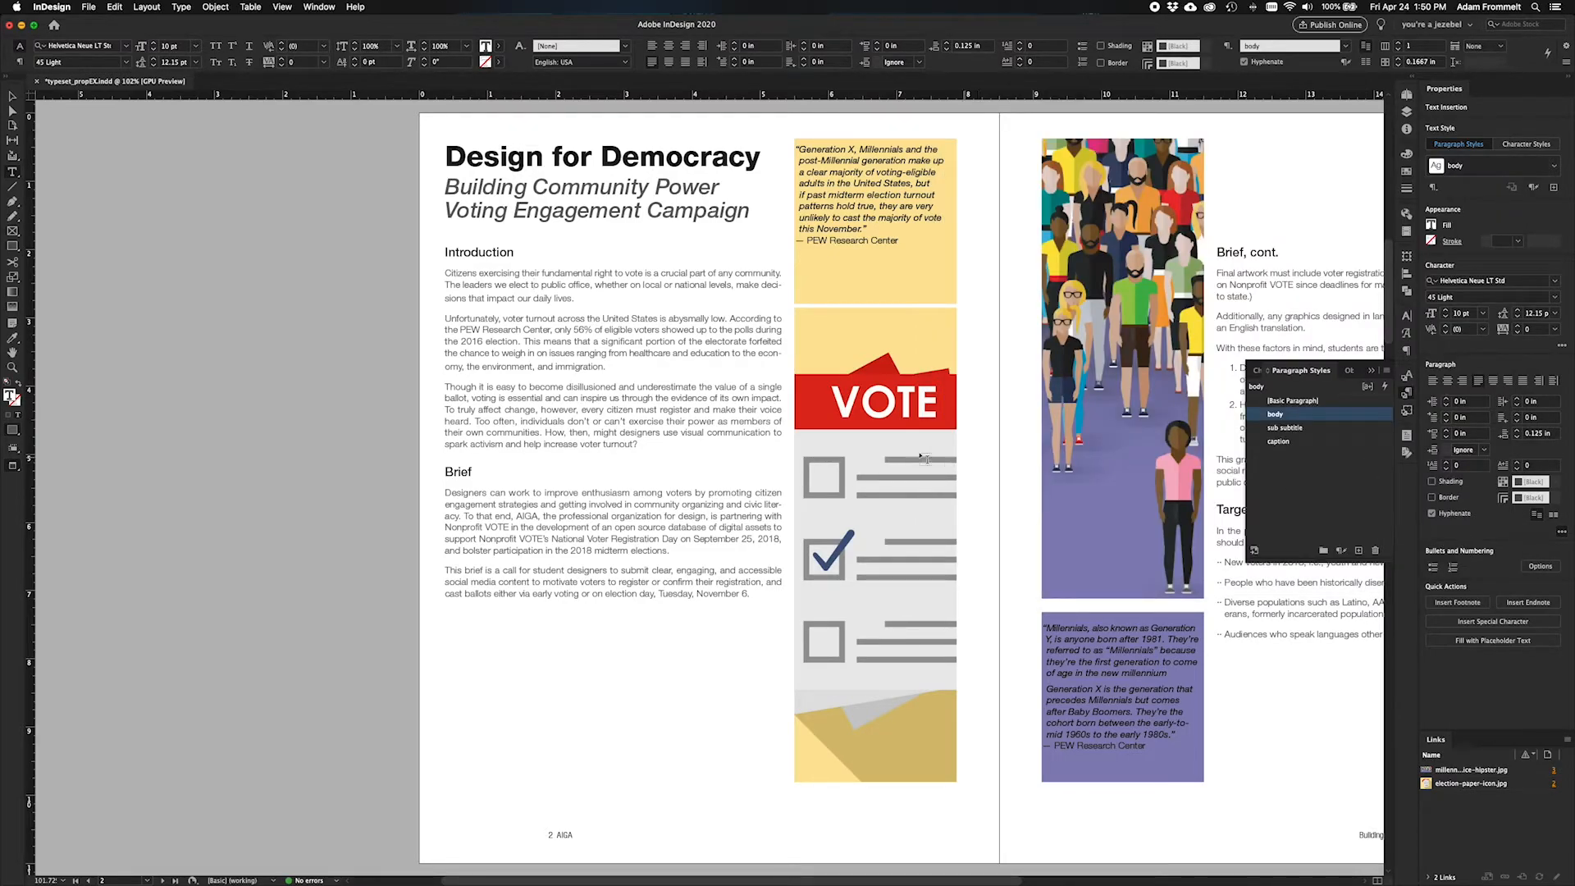
{"action": "left_click", "coordinate": [13, 96]}
{"action": "left_click", "coordinate": [401, 319]}
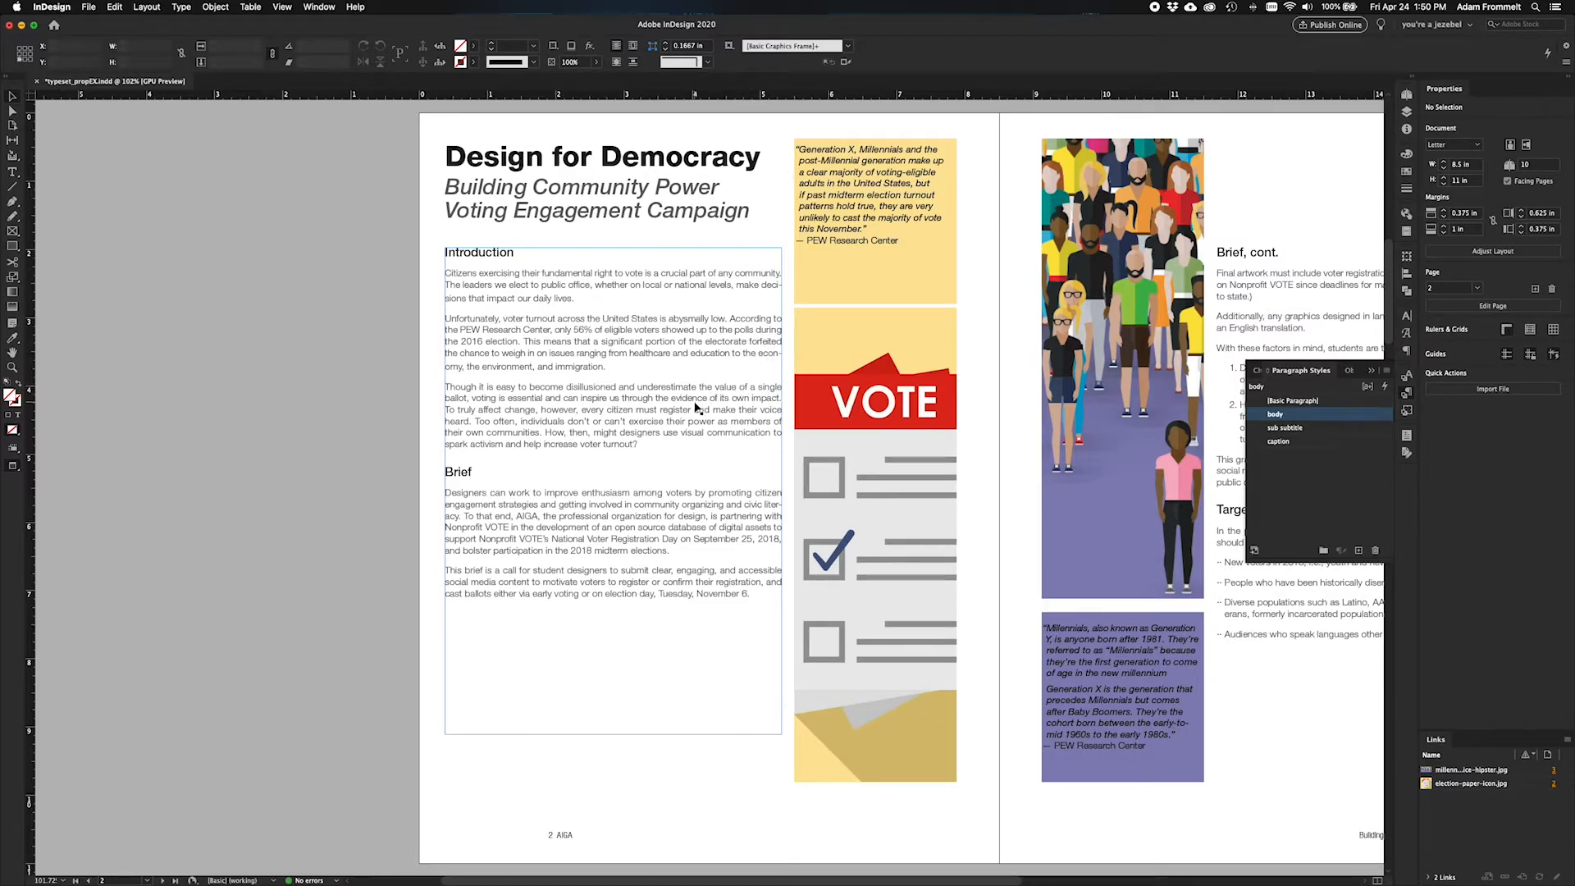
Insert forced line breaks before "to support" and before "2018," in the first paragraph under Brief, then deselect the text.
{"action": "double_click", "coordinate": [773, 532]}
{"action": "key", "text": "BackSpace"}
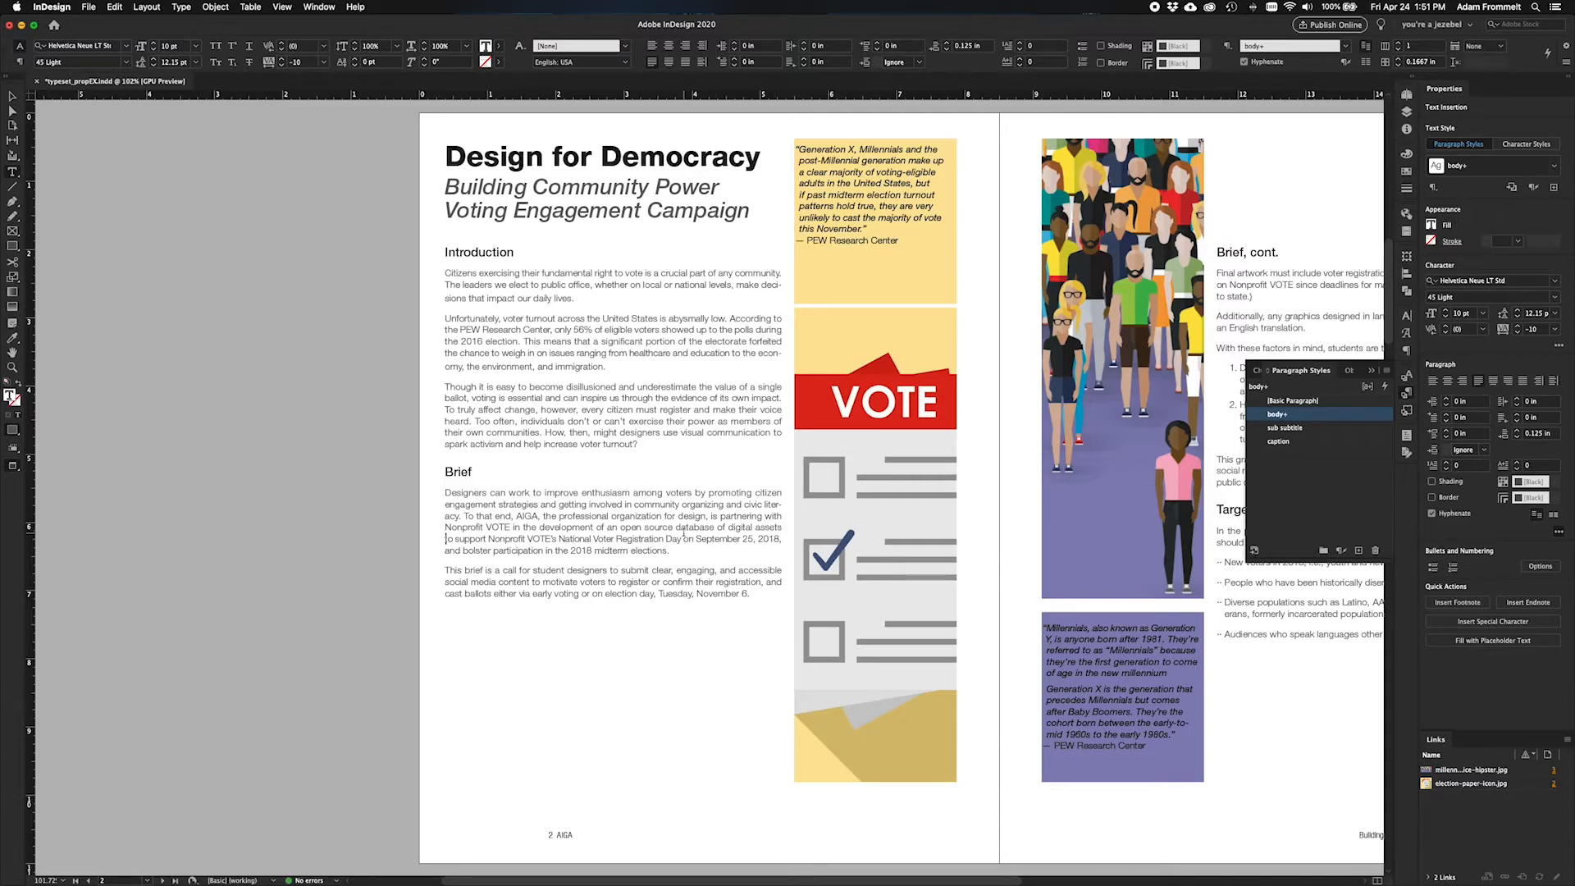
{"action": "left_click", "coordinate": [756, 539]}
{"action": "key", "text": "shift+Return"}
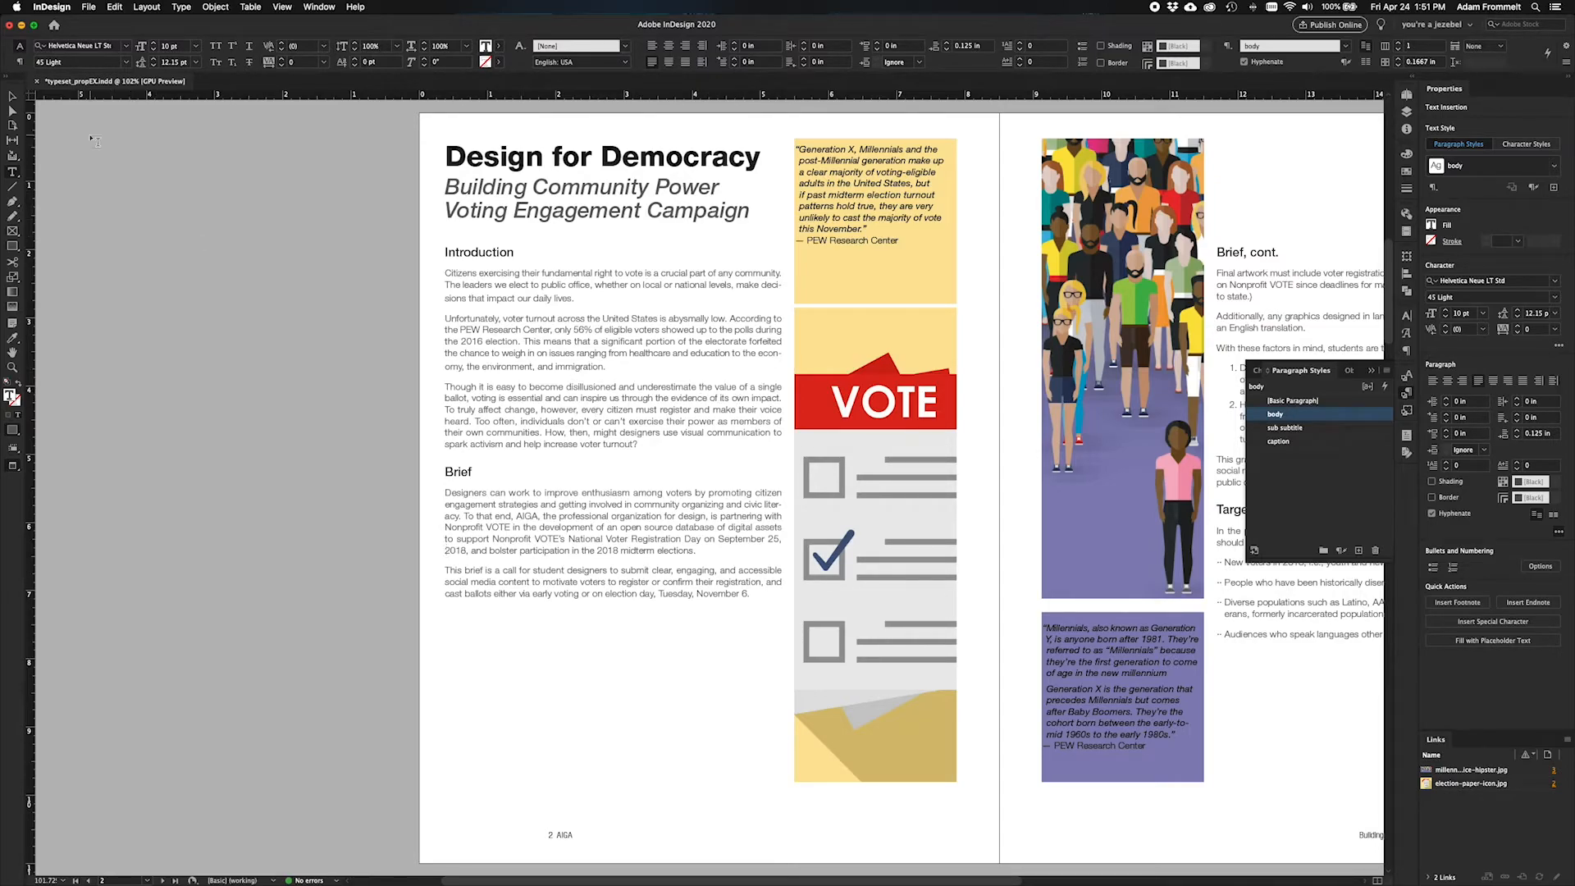
{"action": "left_click", "coordinate": [13, 96]}
{"action": "left_click", "coordinate": [544, 495]}
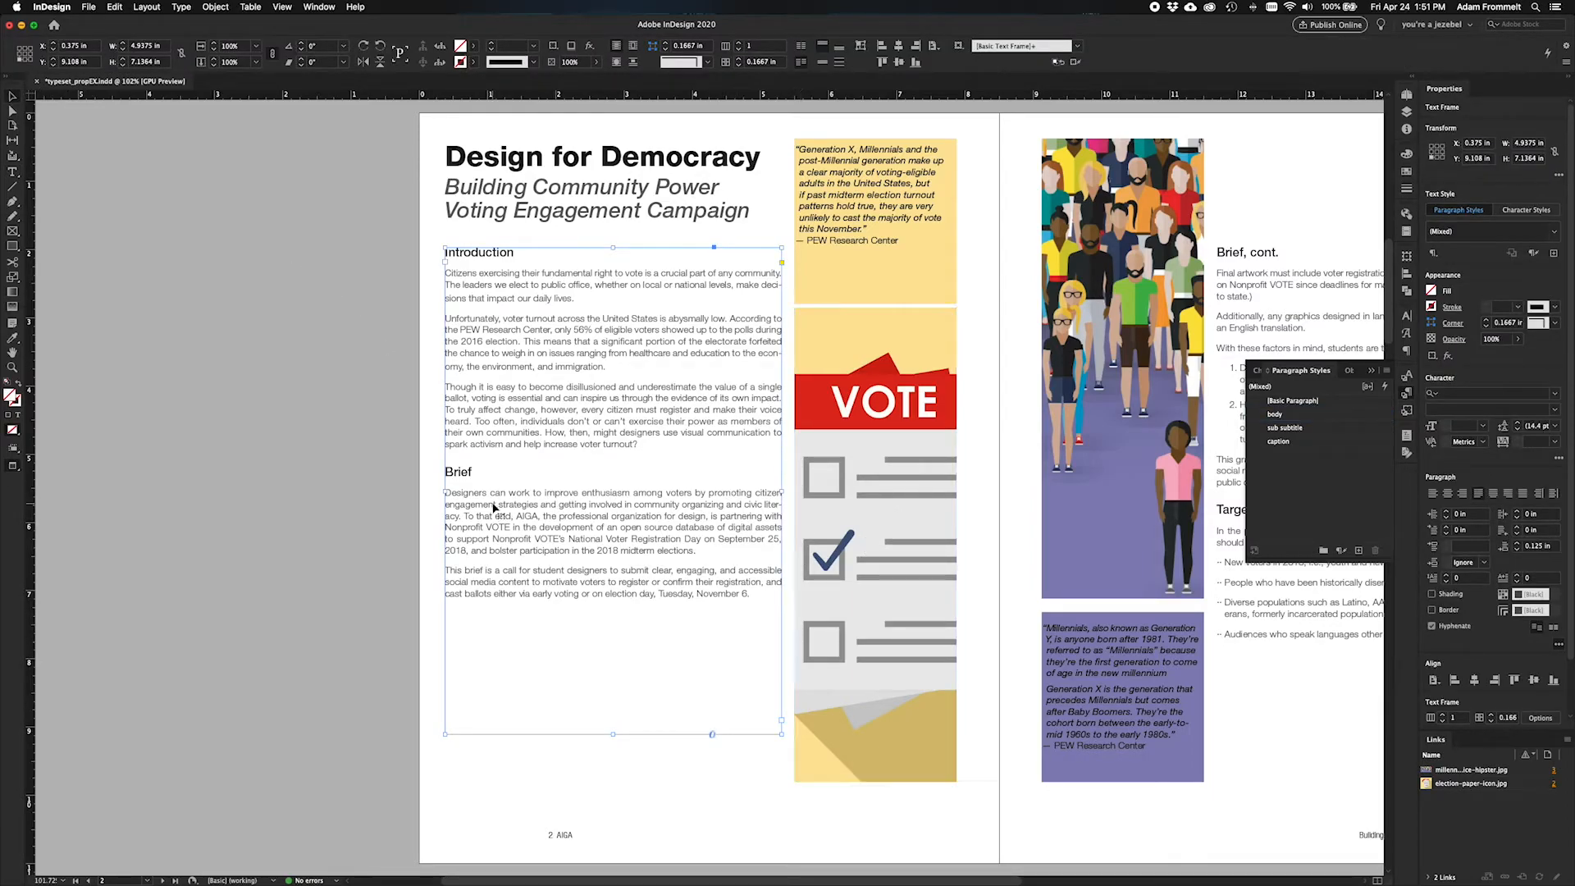
{"action": "left_click", "coordinate": [377, 543]}
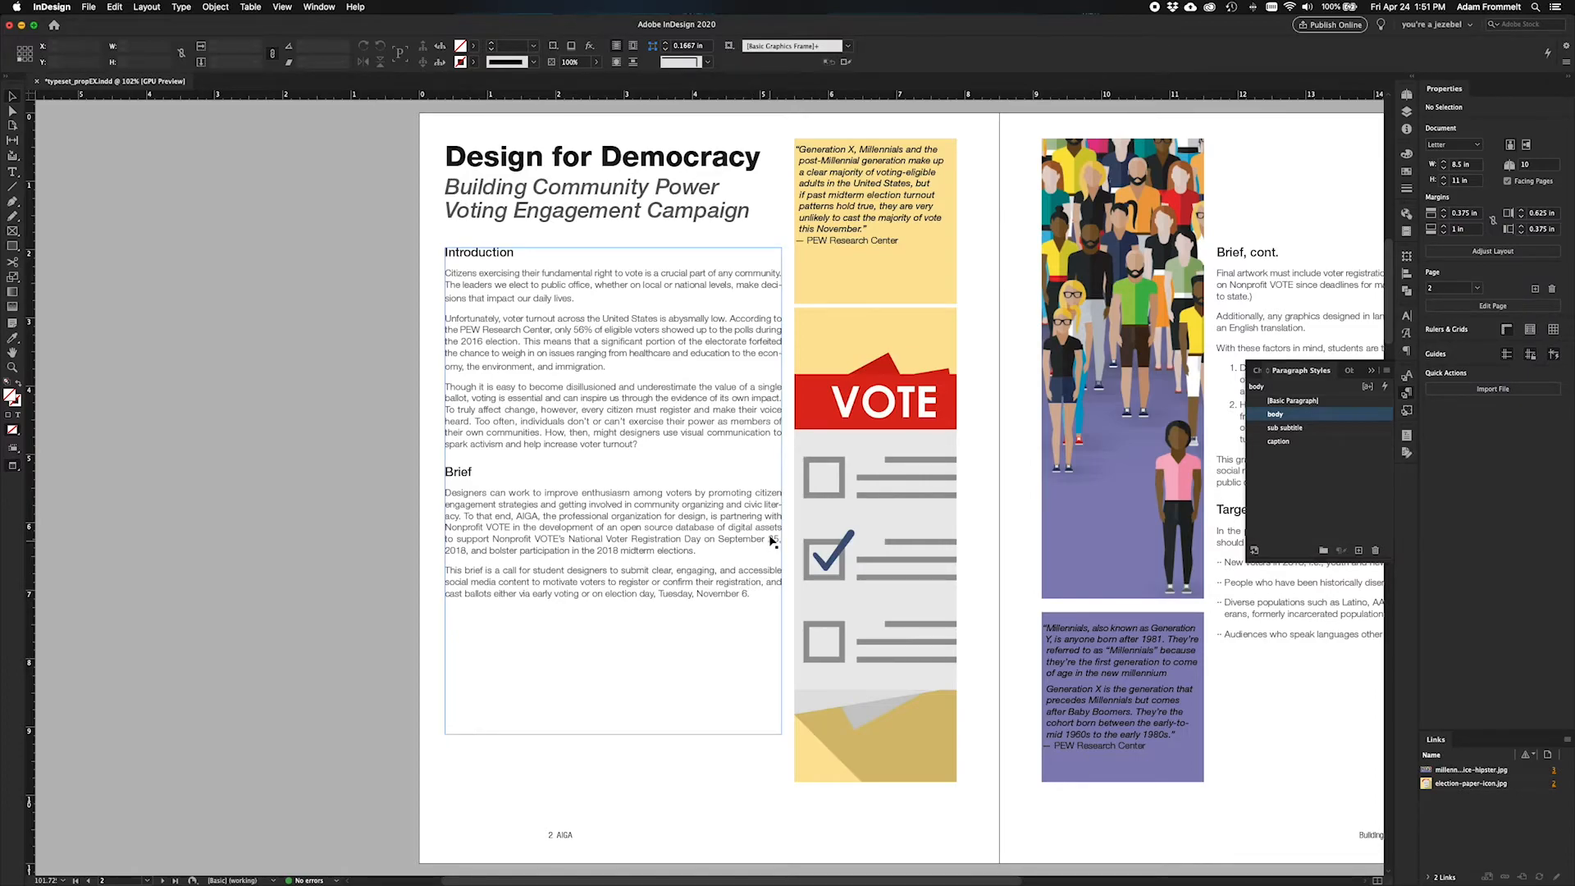
Turn on Optical Margin Alignment for the Introduction and Brief text frame and set its alignment size to 10 pt.
{"action": "left_click", "coordinate": [757, 401]}
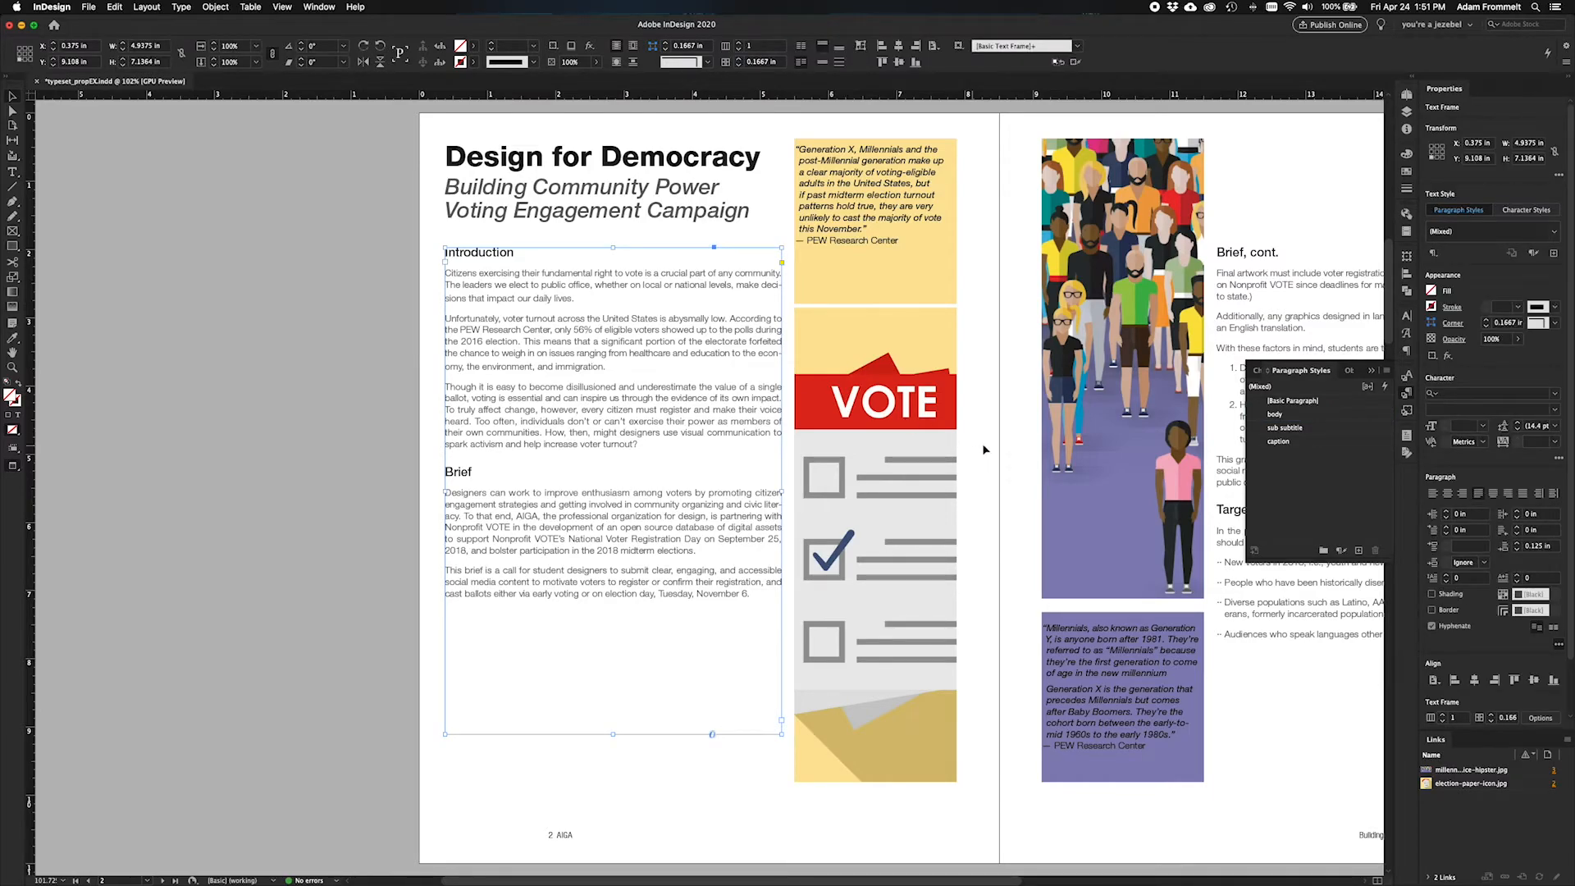
{"action": "left_click", "coordinate": [1406, 453]}
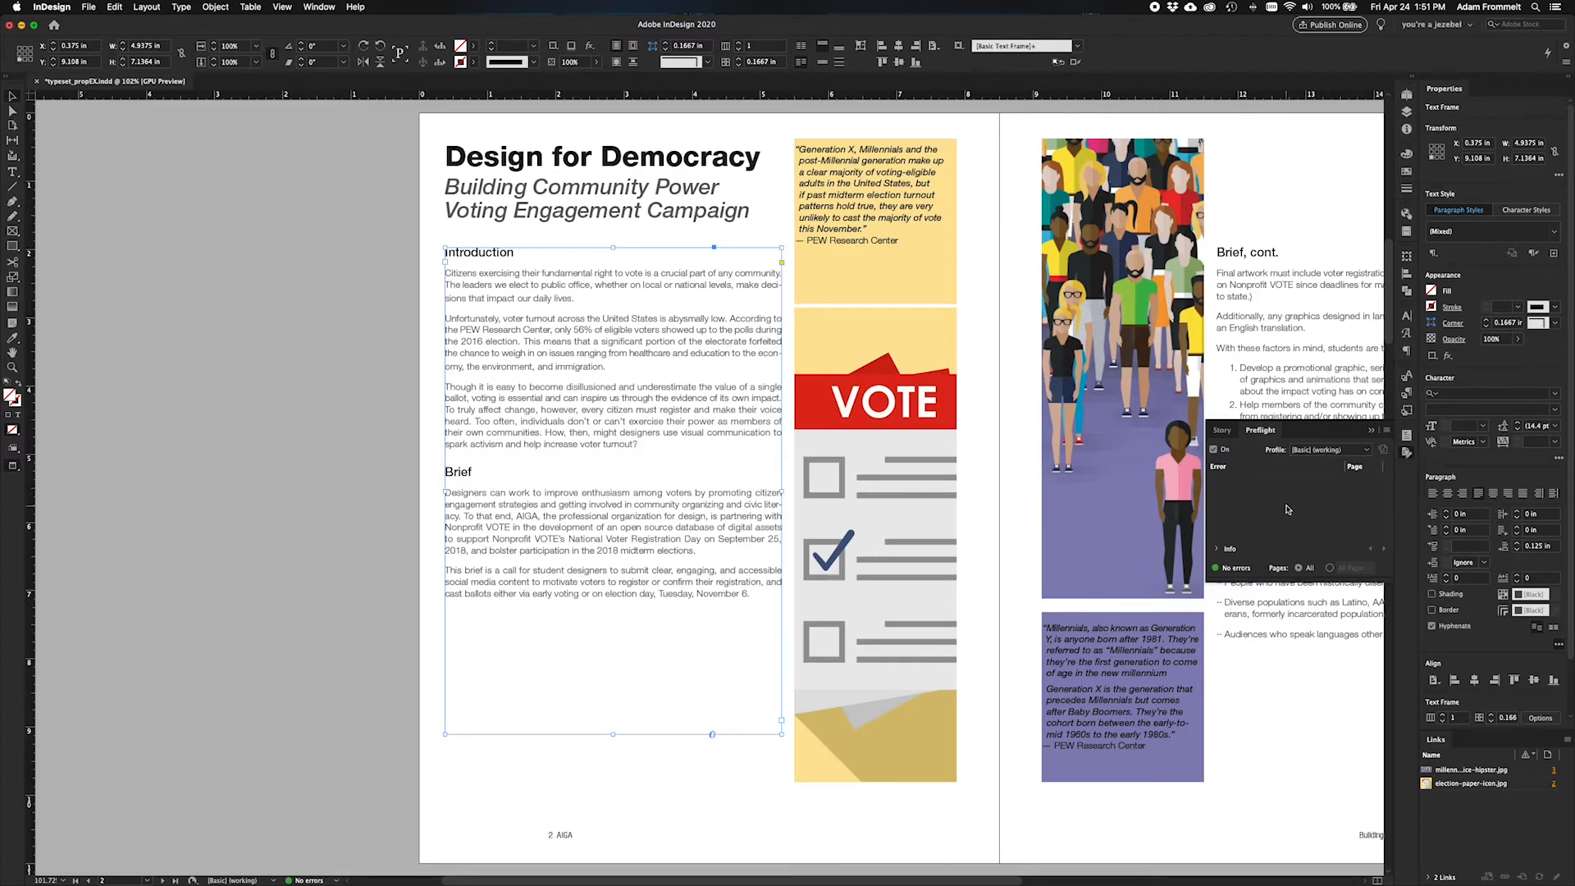
{"action": "key", "text": "w"}
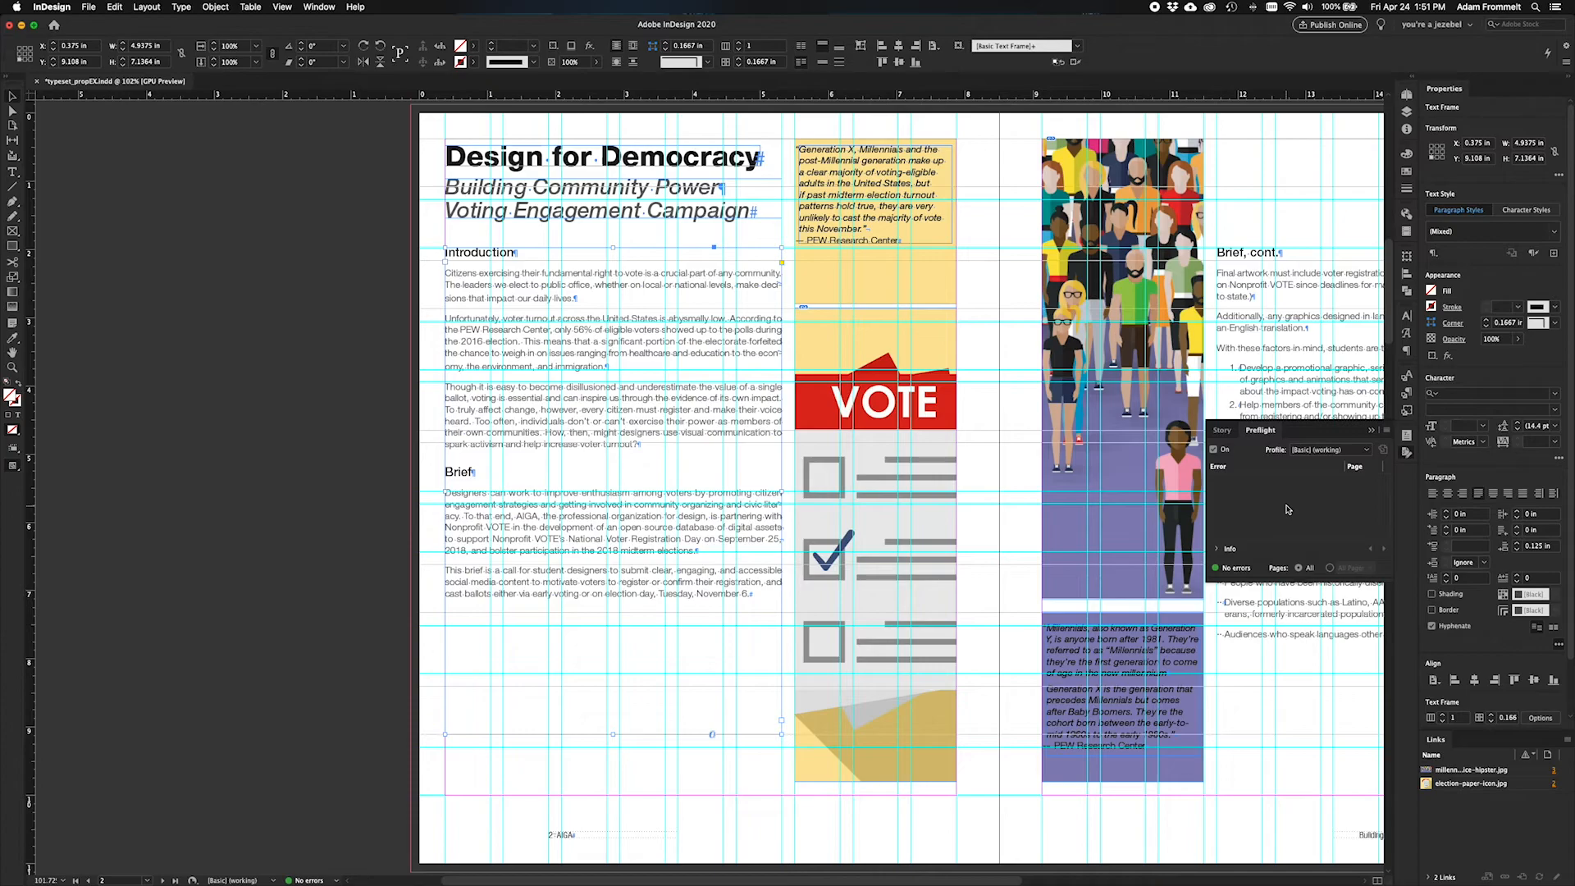
{"action": "left_click", "coordinate": [1222, 431]}
{"action": "key", "text": "w"}
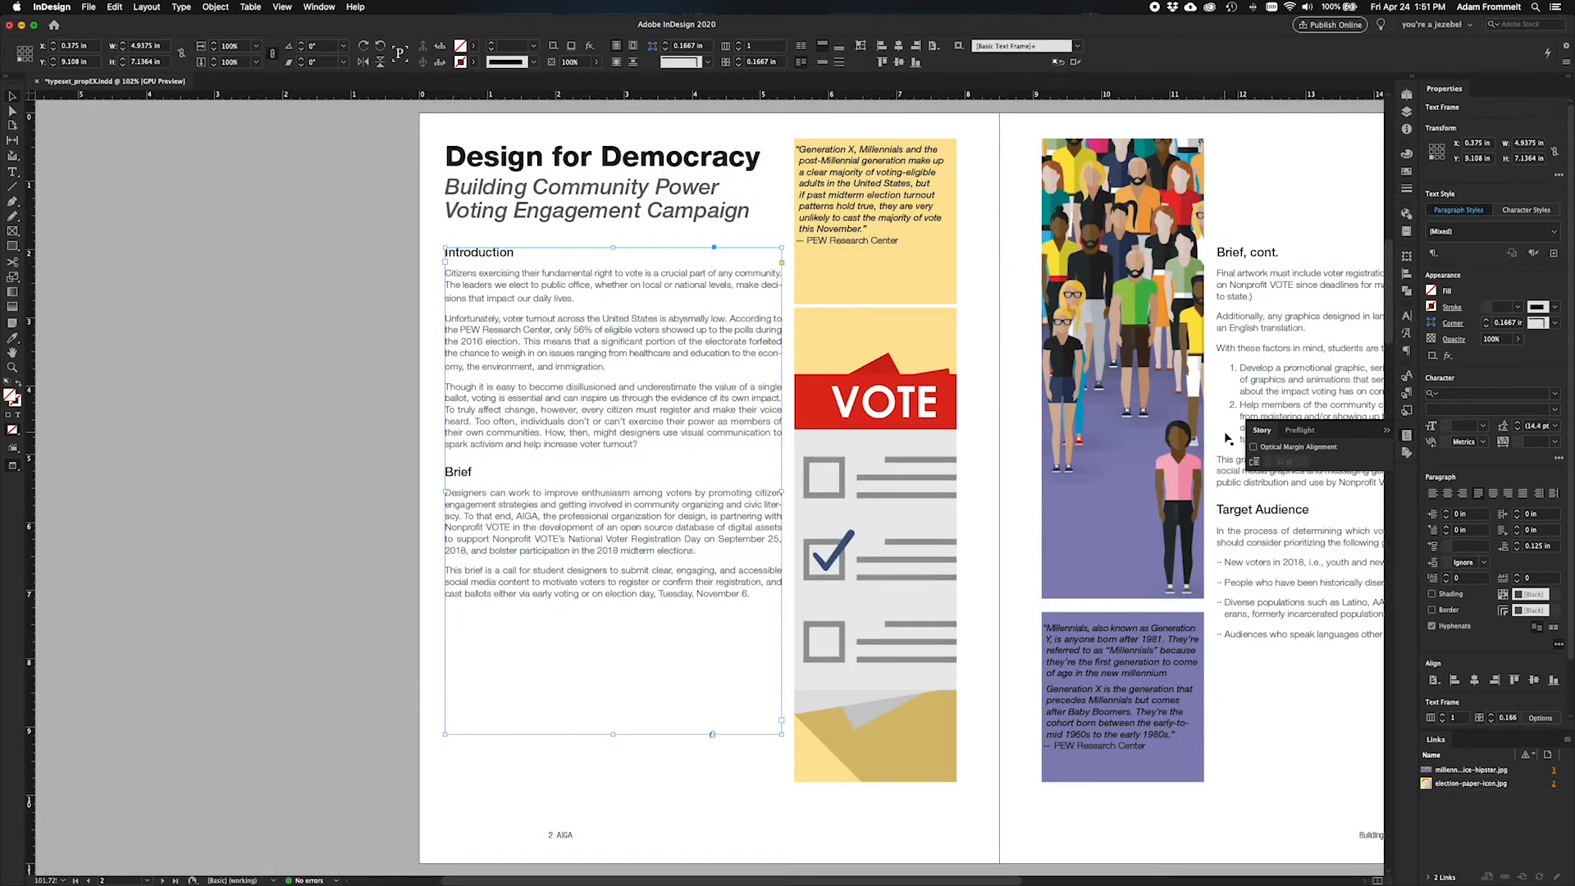
{"action": "left_click", "coordinate": [1253, 447]}
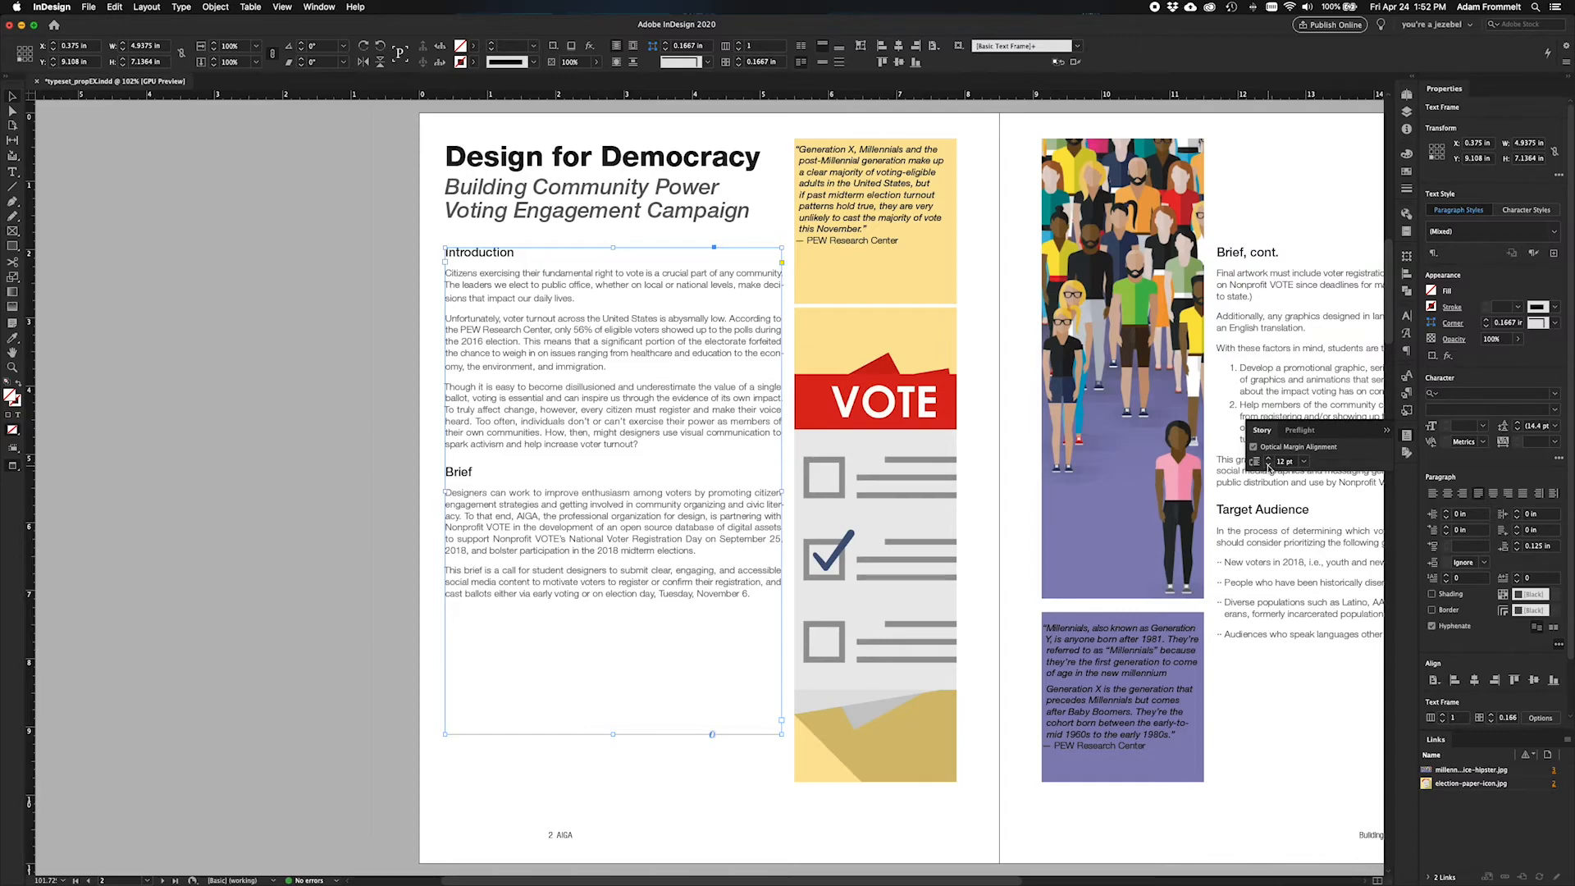
{"action": "left_click", "coordinate": [1269, 466]}
{"action": "left_click", "coordinate": [1269, 465]}
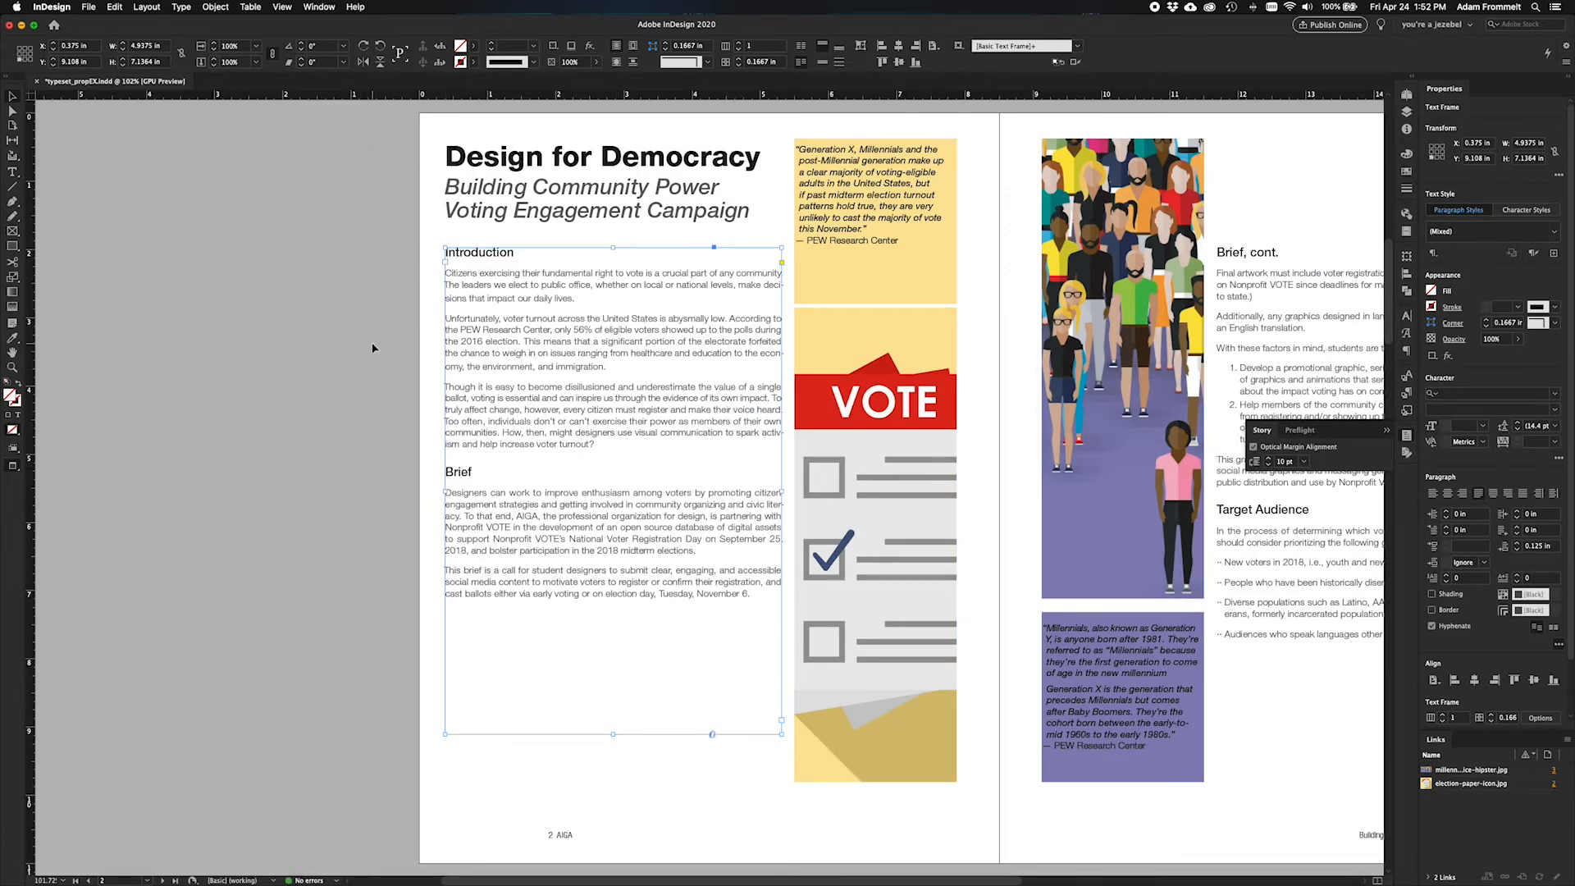
{"action": "left_click", "coordinate": [646, 764]}
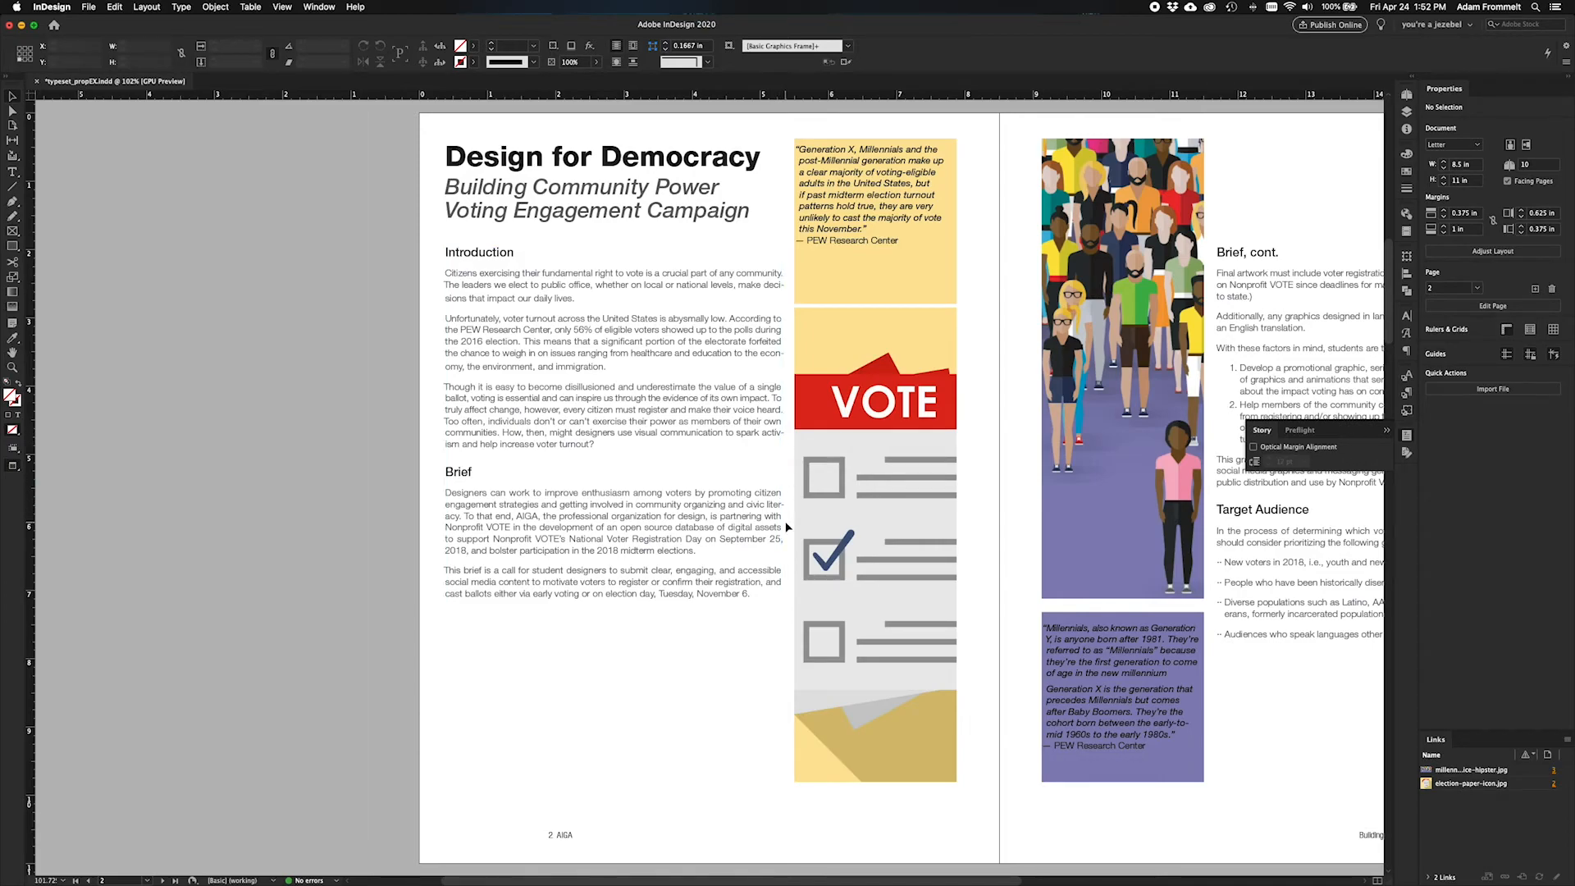
With the main text frame selected, try body style hyphenation of 4 letters after first and 3 letters before last.
{"action": "left_click", "coordinate": [529, 545]}
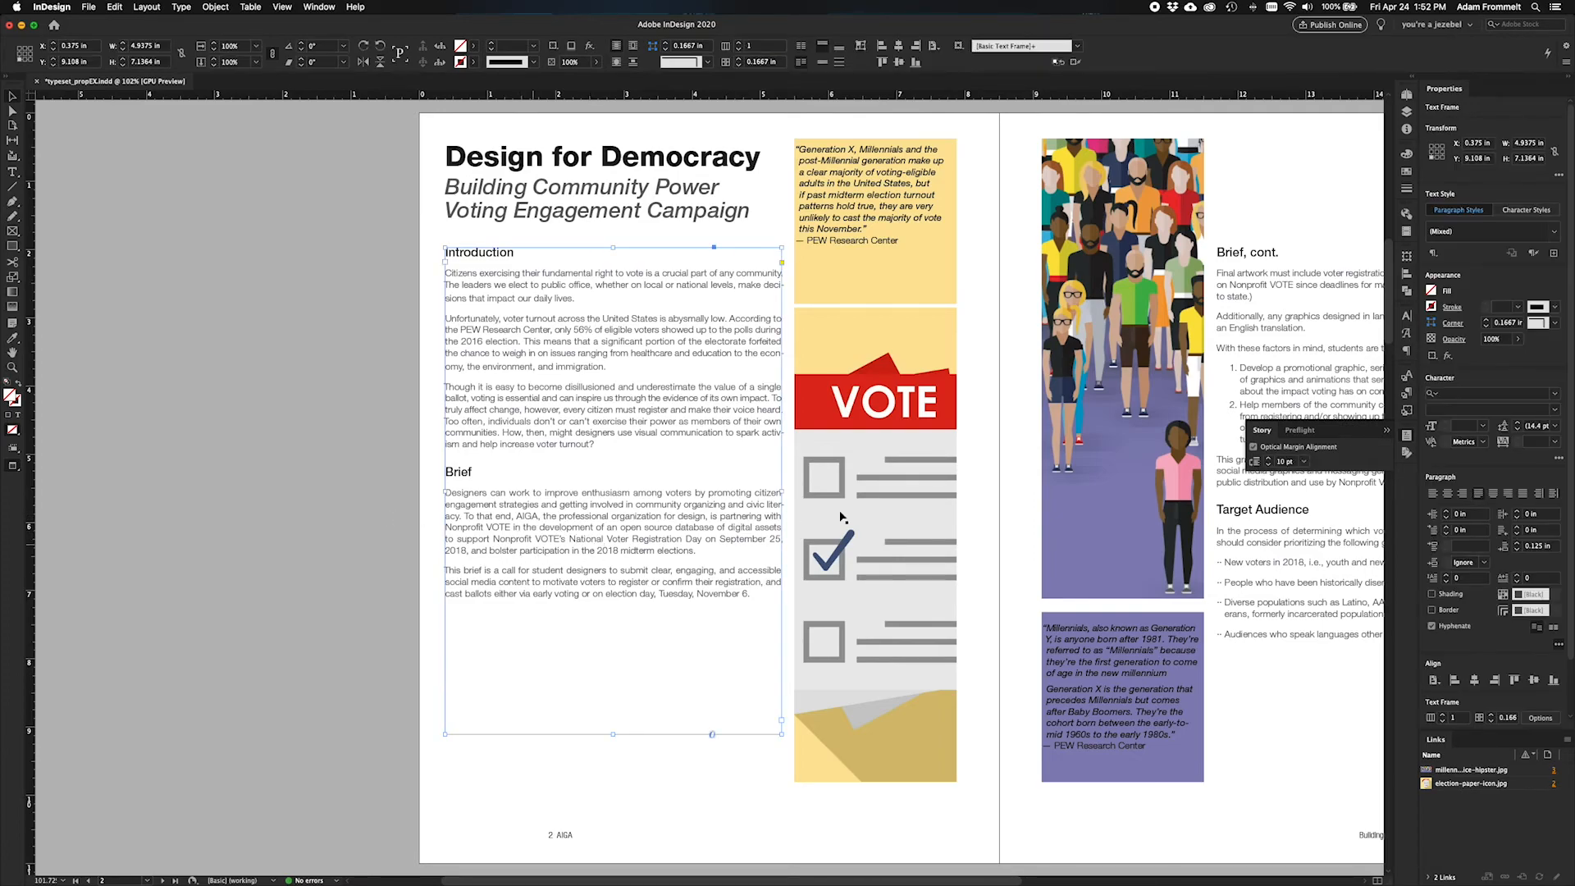
{"action": "left_click", "coordinate": [1406, 396]}
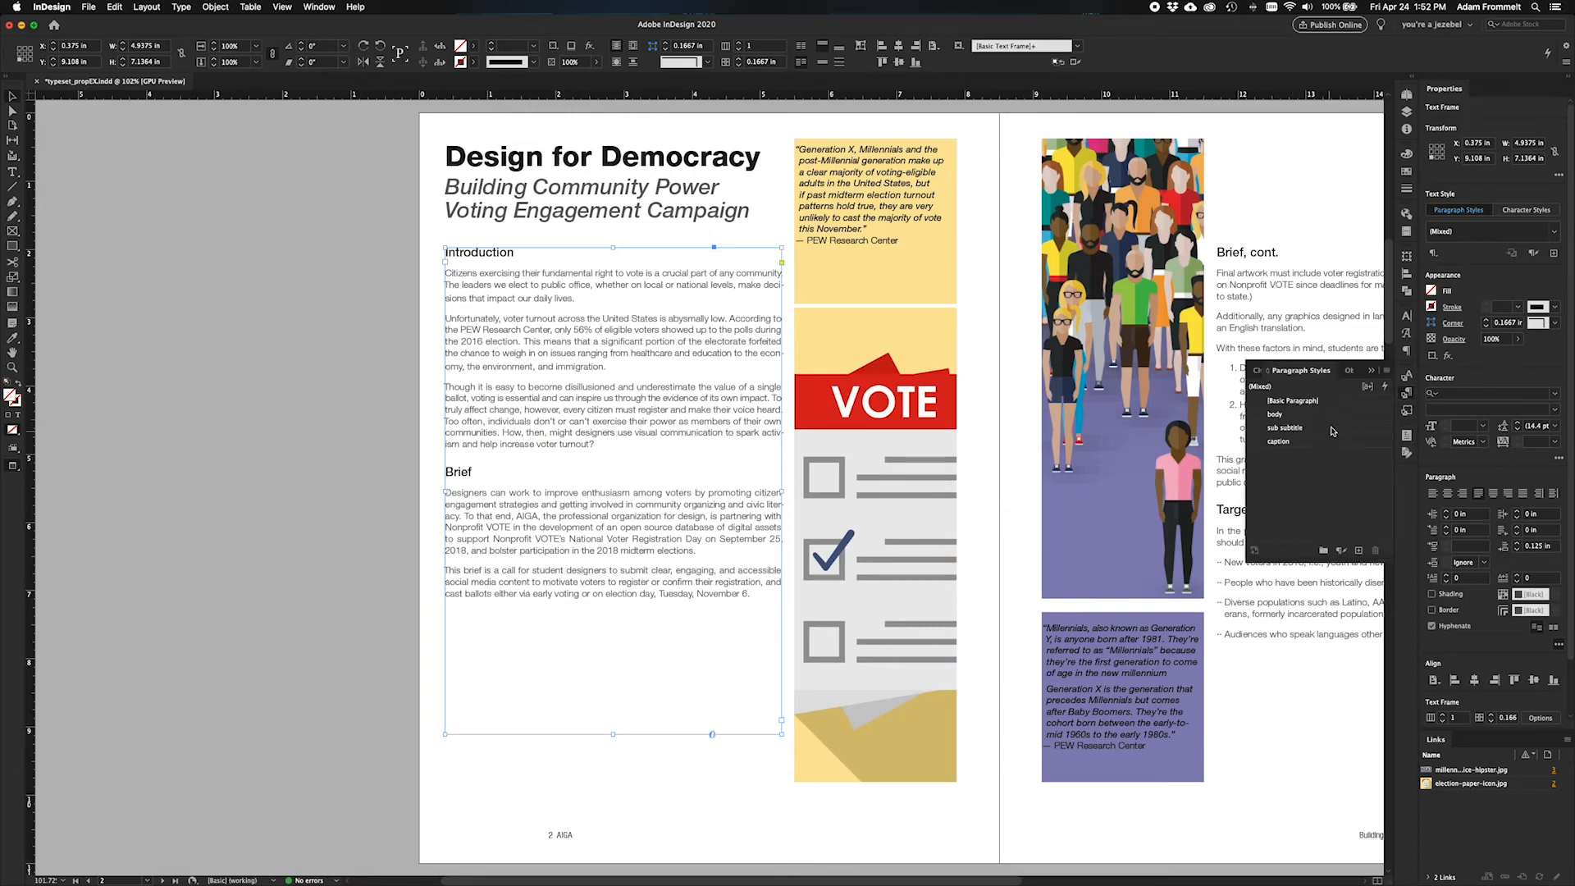
{"action": "double_click", "coordinate": [1330, 414]}
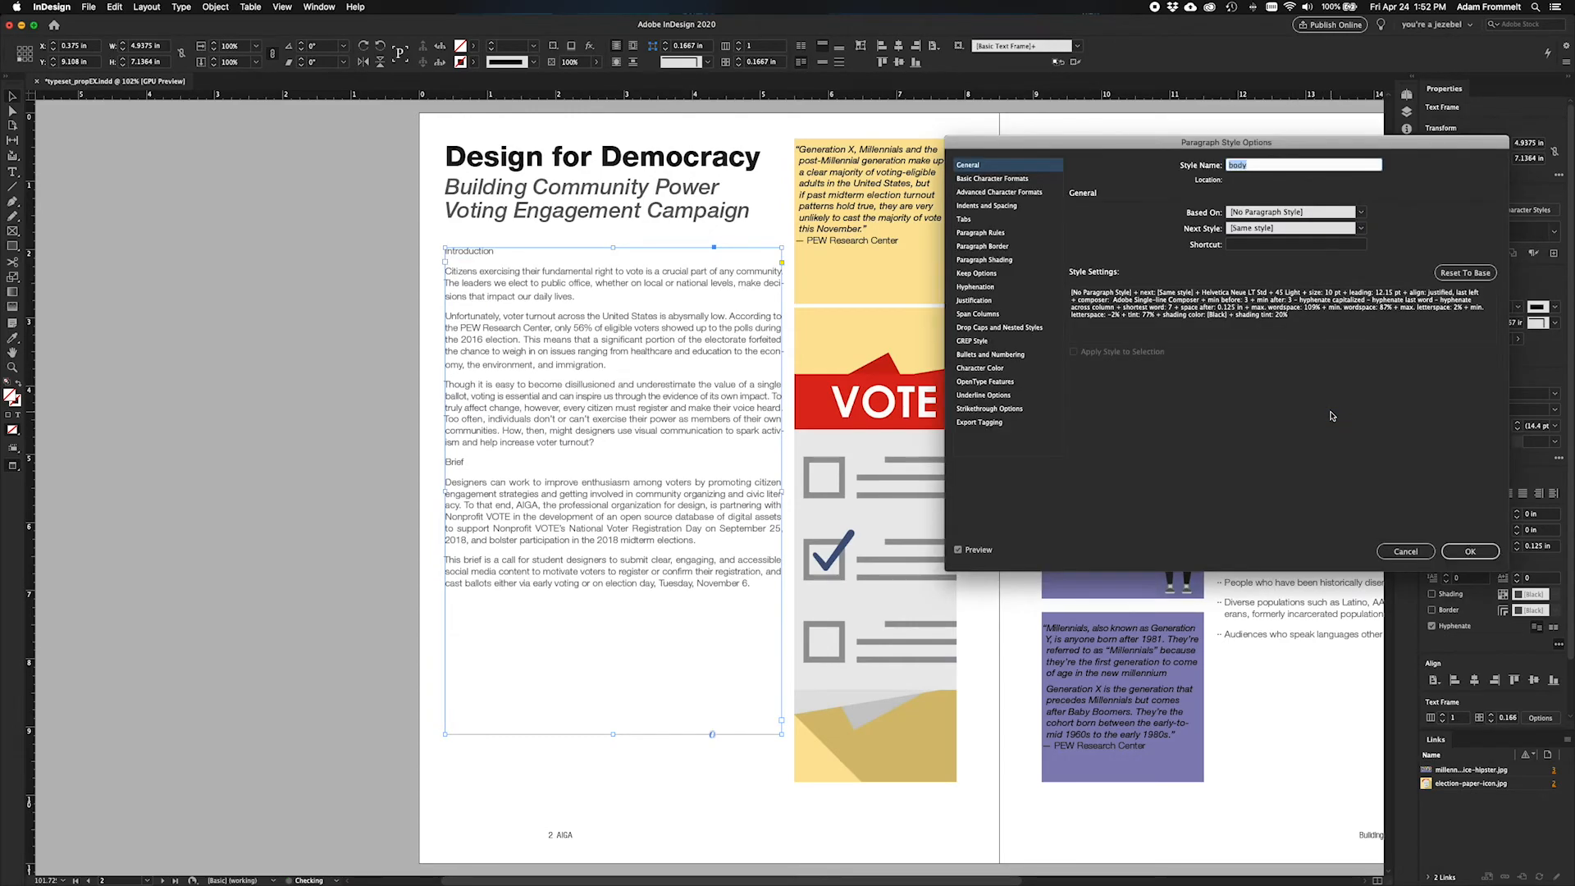
{"action": "left_click", "coordinate": [974, 288]}
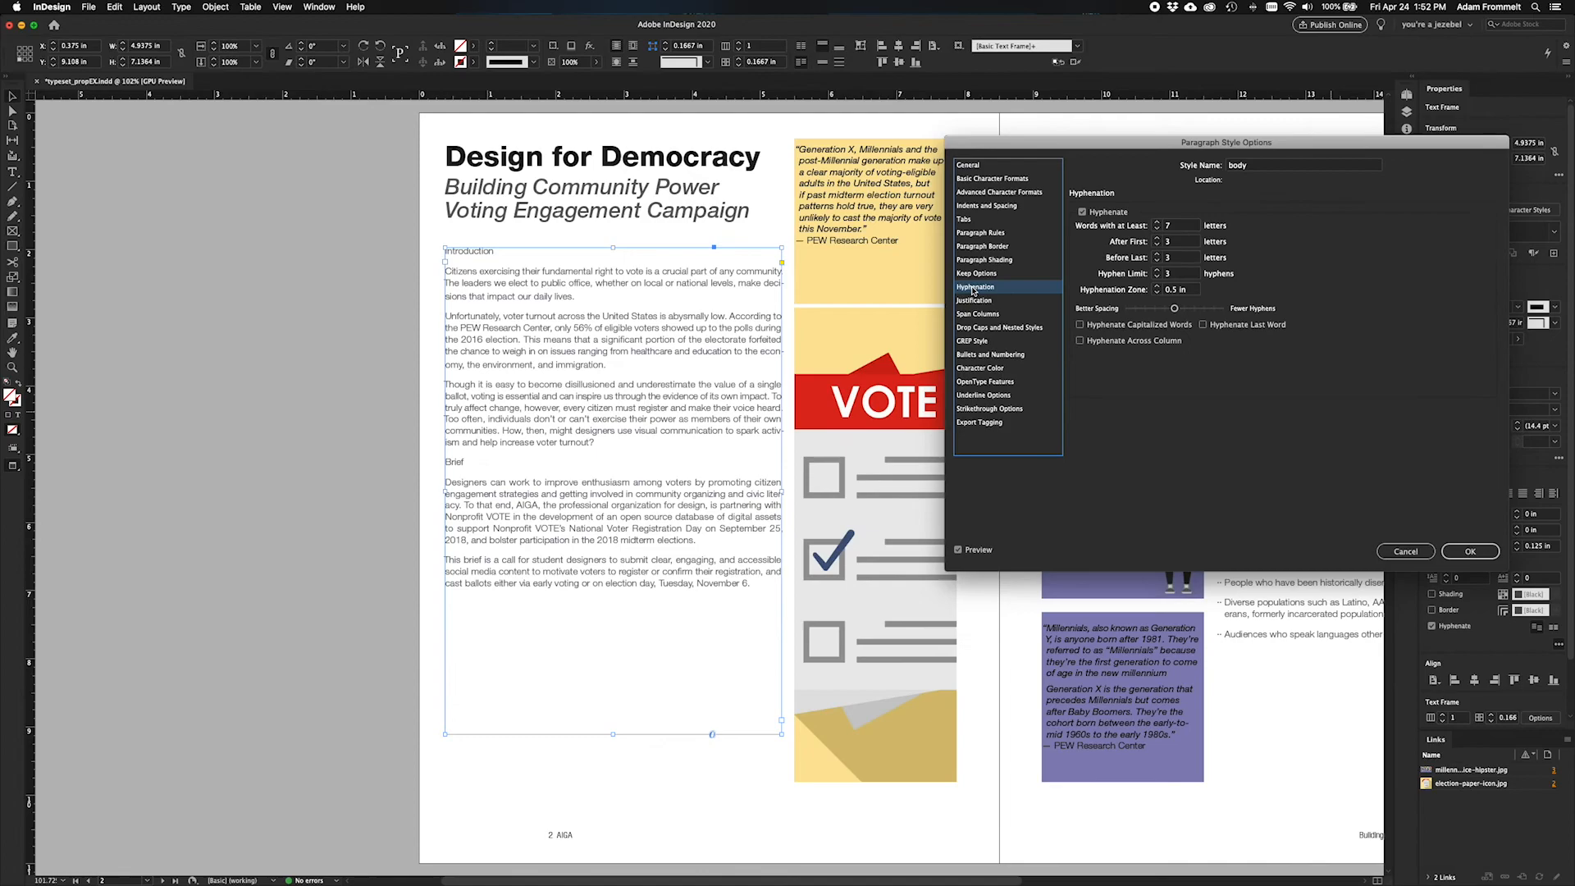
{"action": "left_click", "coordinate": [1156, 237]}
{"action": "left_click", "coordinate": [1157, 255]}
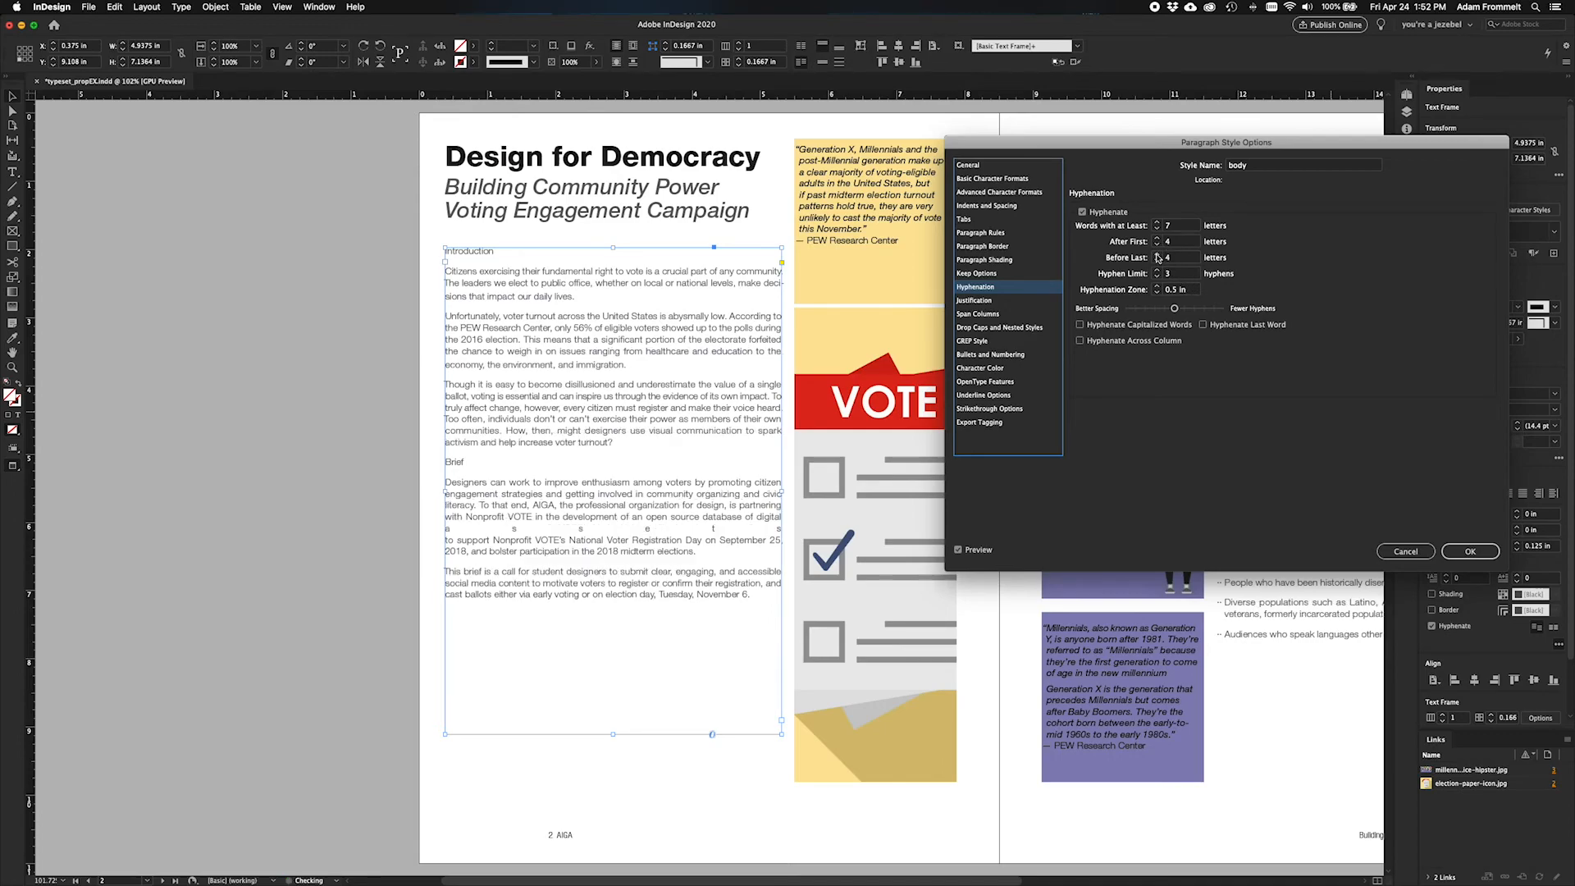
{"action": "left_click", "coordinate": [1158, 260]}
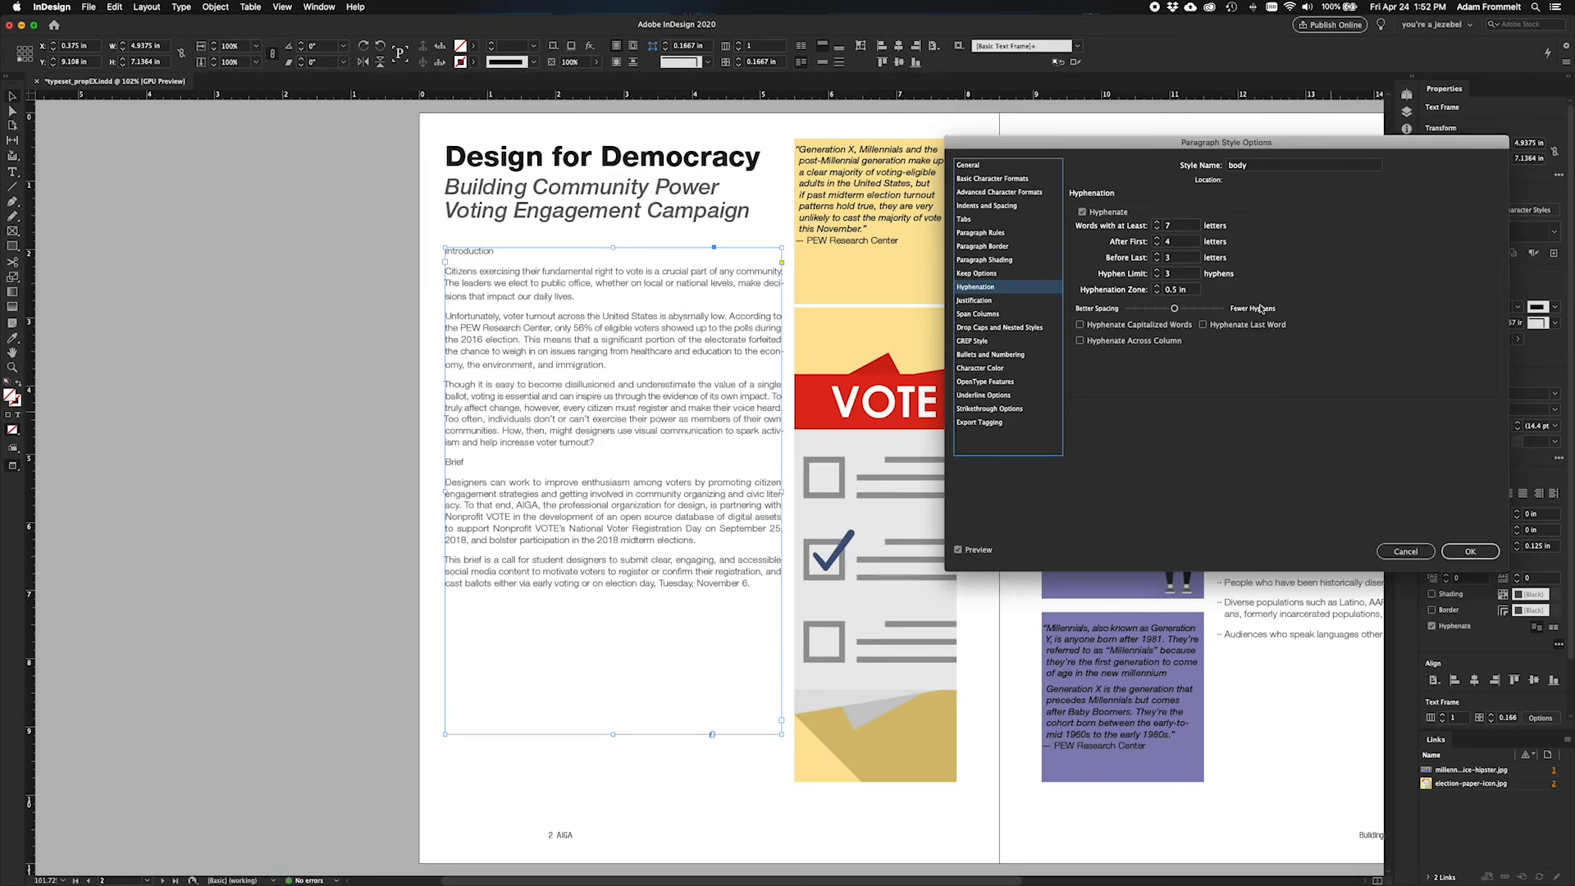
{"action": "left_click", "coordinate": [1469, 551]}
{"action": "left_click", "coordinate": [337, 267]}
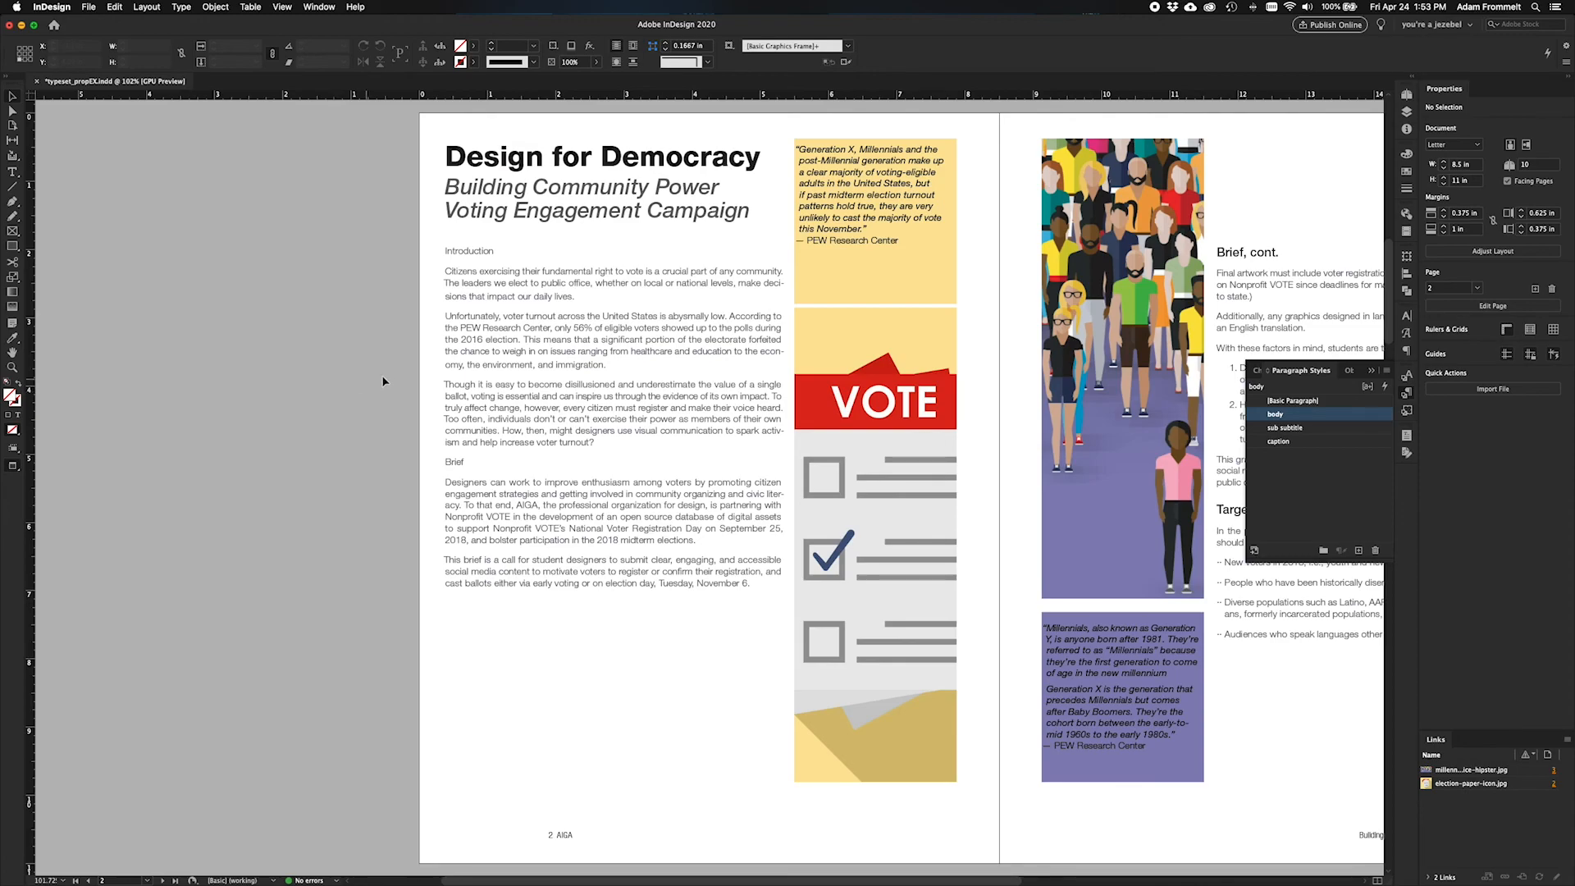
Undo the hyphenation change and the body style applied to the Introduction and Brief headings, and review both pages of the spread.
{"action": "left_click", "coordinate": [464, 258]}
{"action": "key", "text": "super+z"}
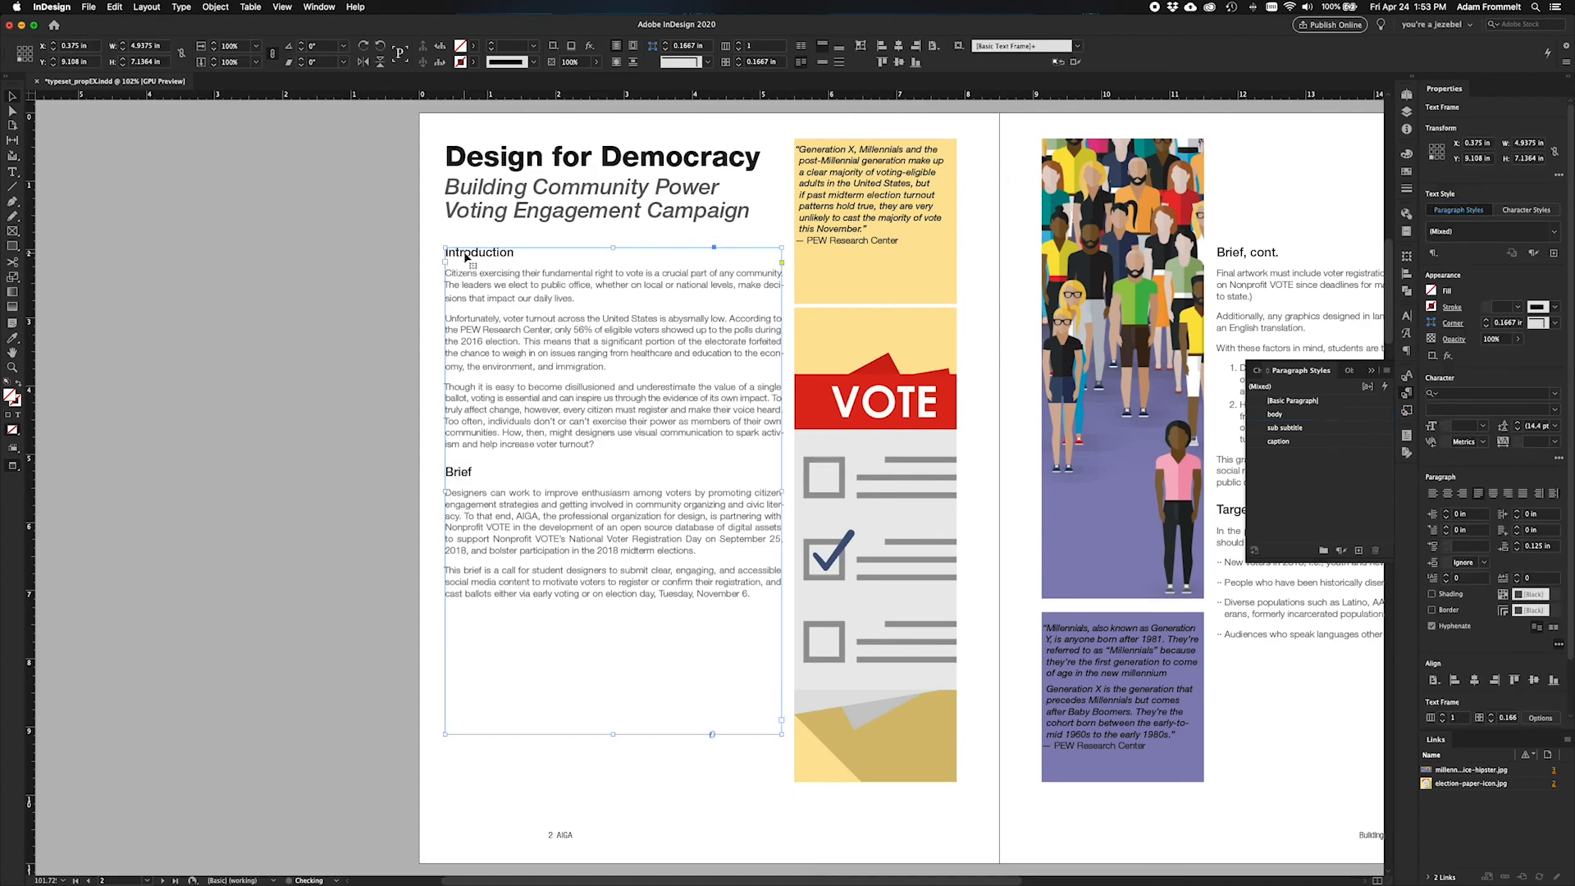
{"action": "left_click", "coordinate": [257, 363]}
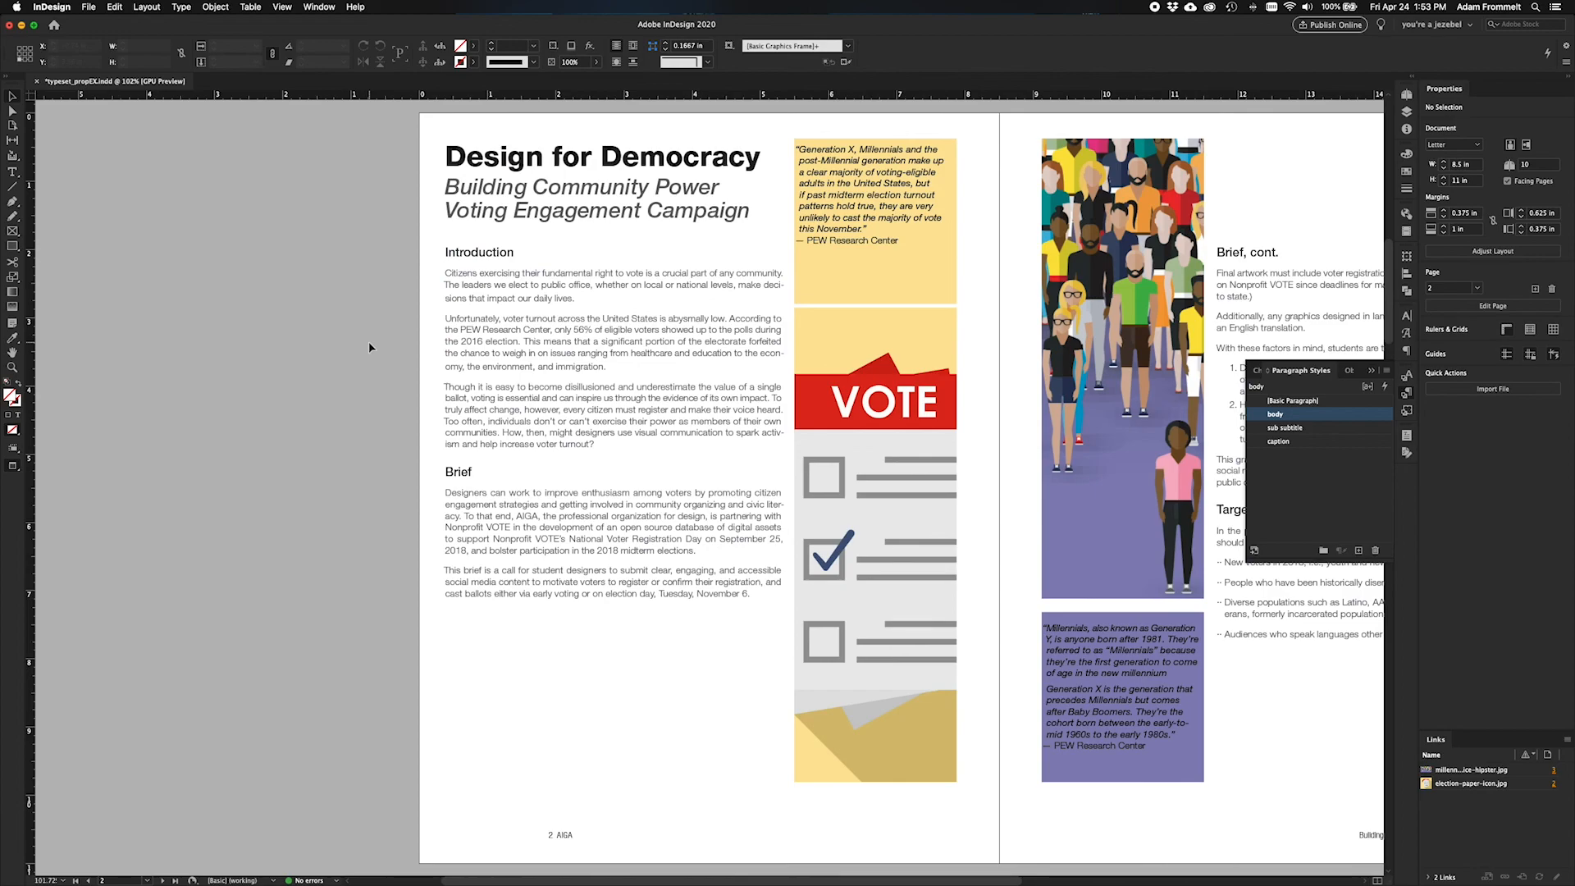
{"action": "scroll", "coordinate": [367, 341], "scroll_direction": "right", "scroll_amount": 5}
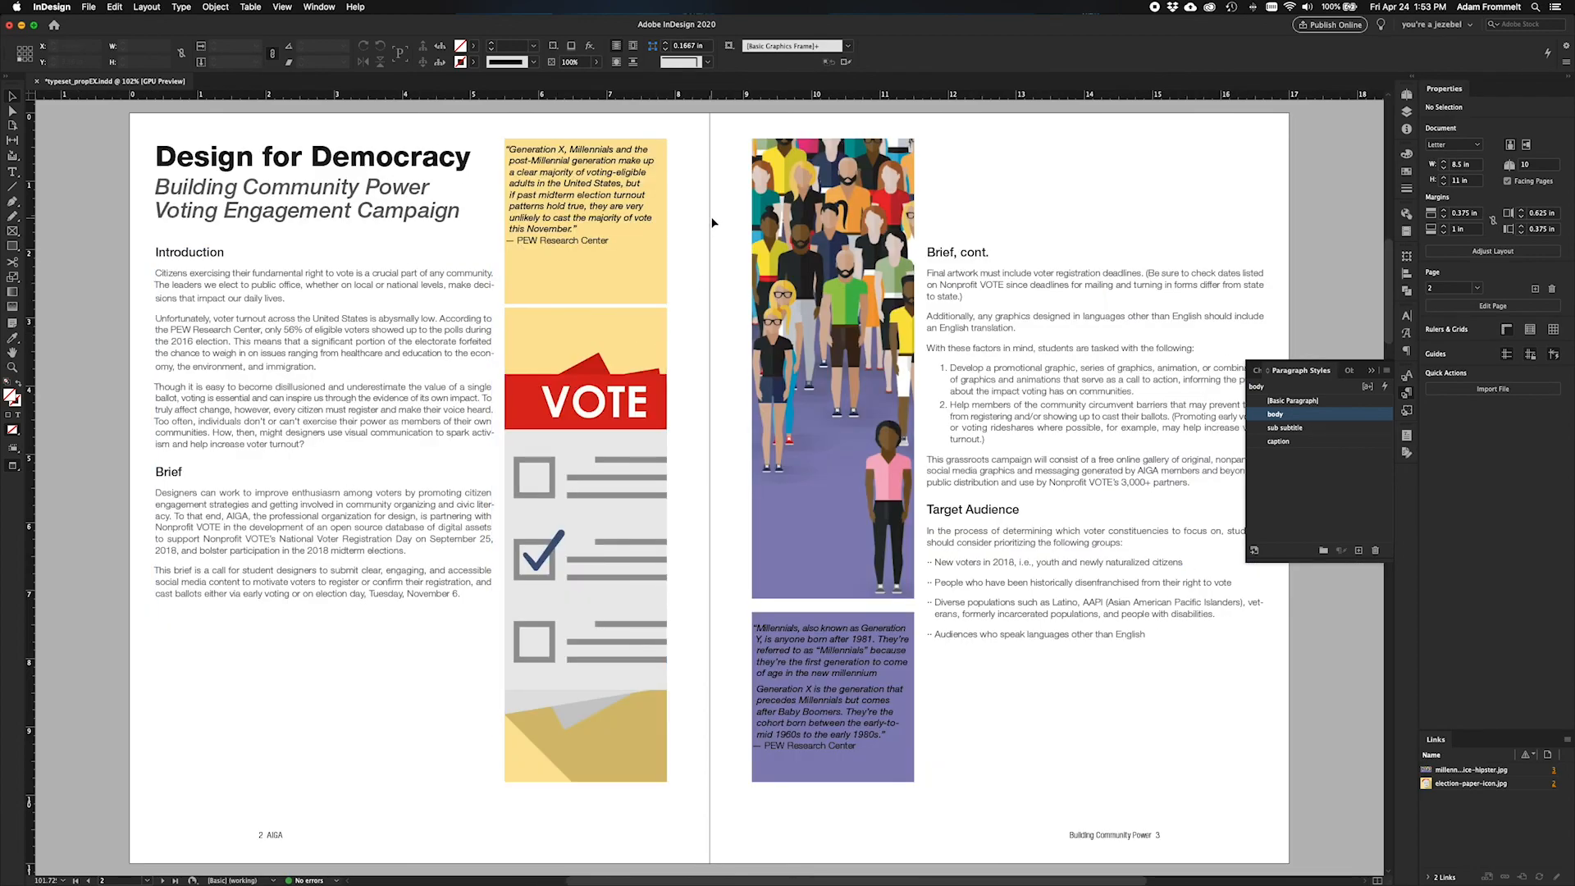
{"action": "scroll", "coordinate": [707, 244], "scroll_direction": "left", "scroll_amount": 5}
{"action": "left_click", "coordinate": [541, 381]}
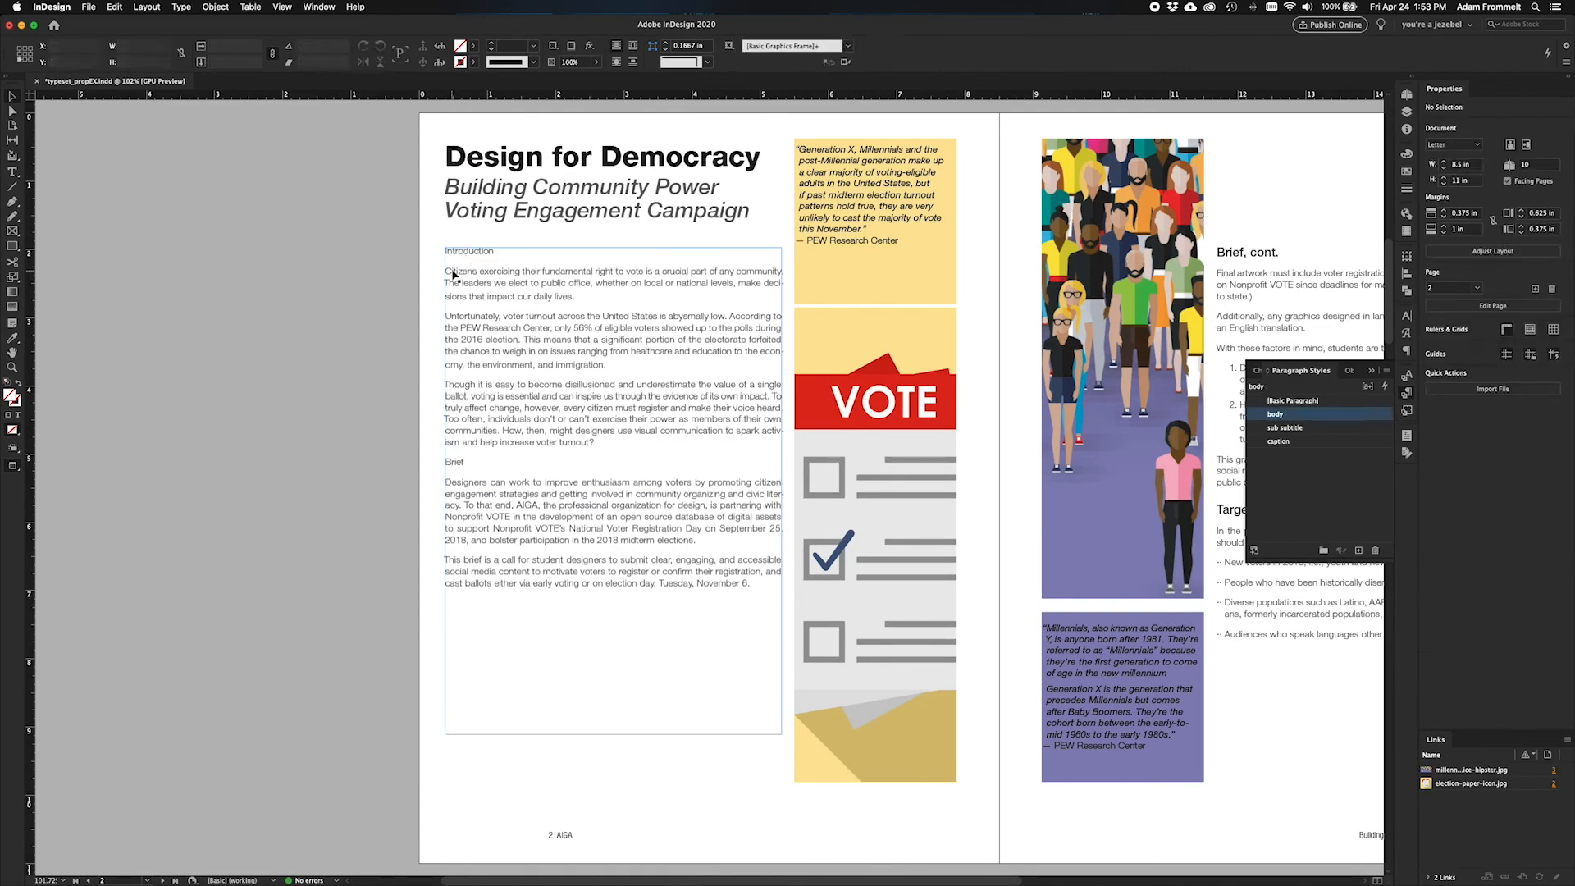